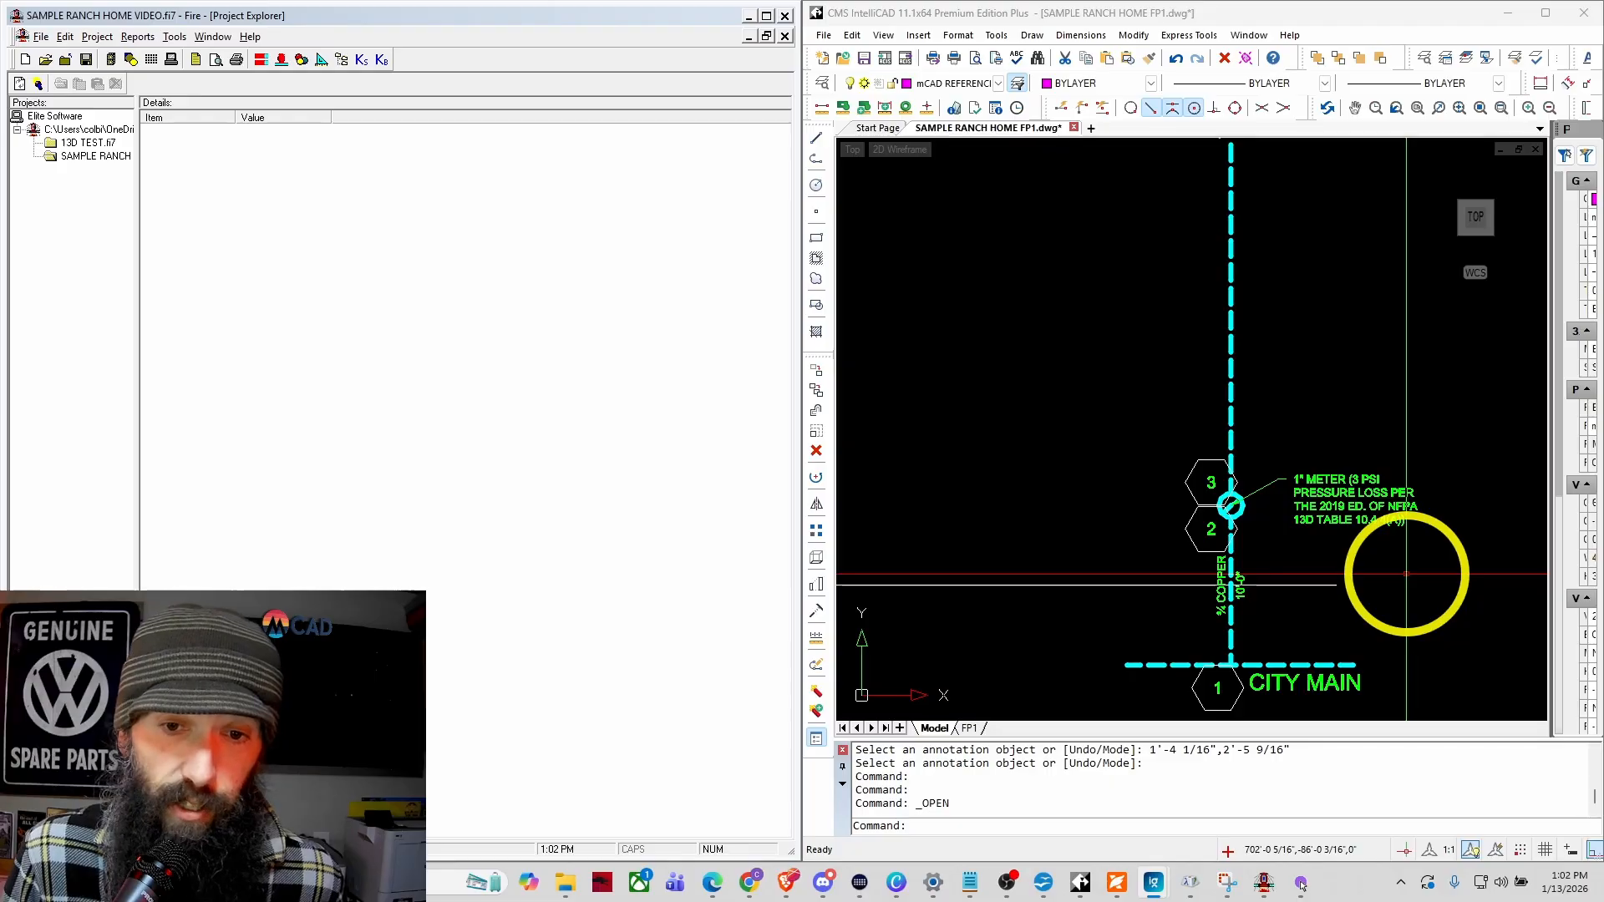
Step: Examine the underground supply route in the site plan from the city main through the 1-inch meter to the garage
scroll(1395, 576, up, 2)
scroll(1234, 547, down, 1)
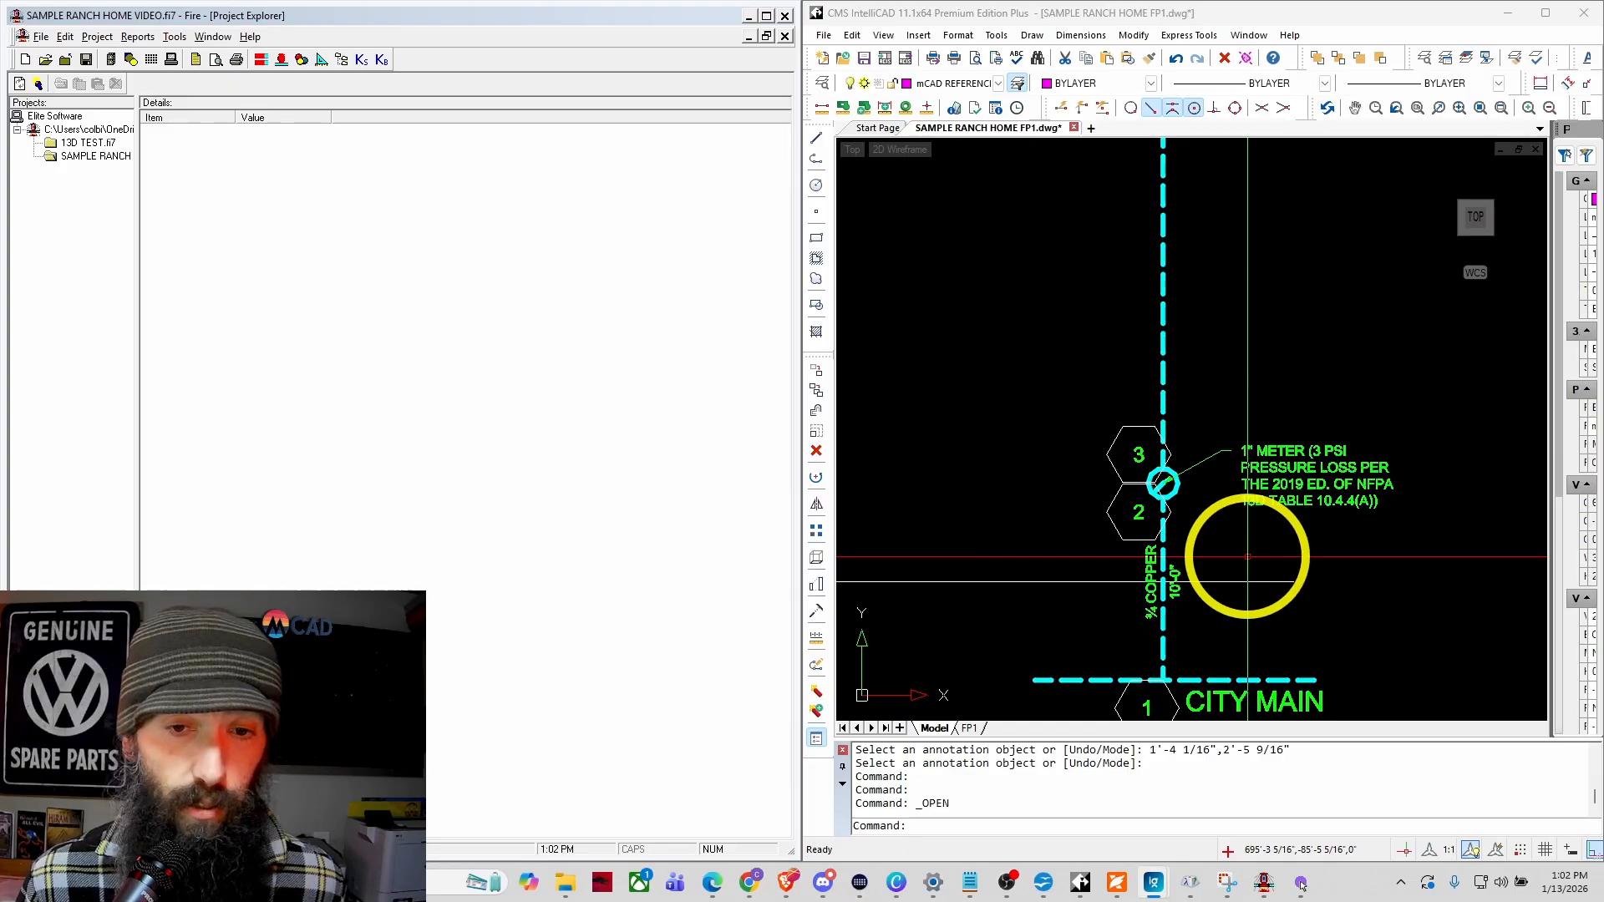
scroll(1247, 557, down, 5)
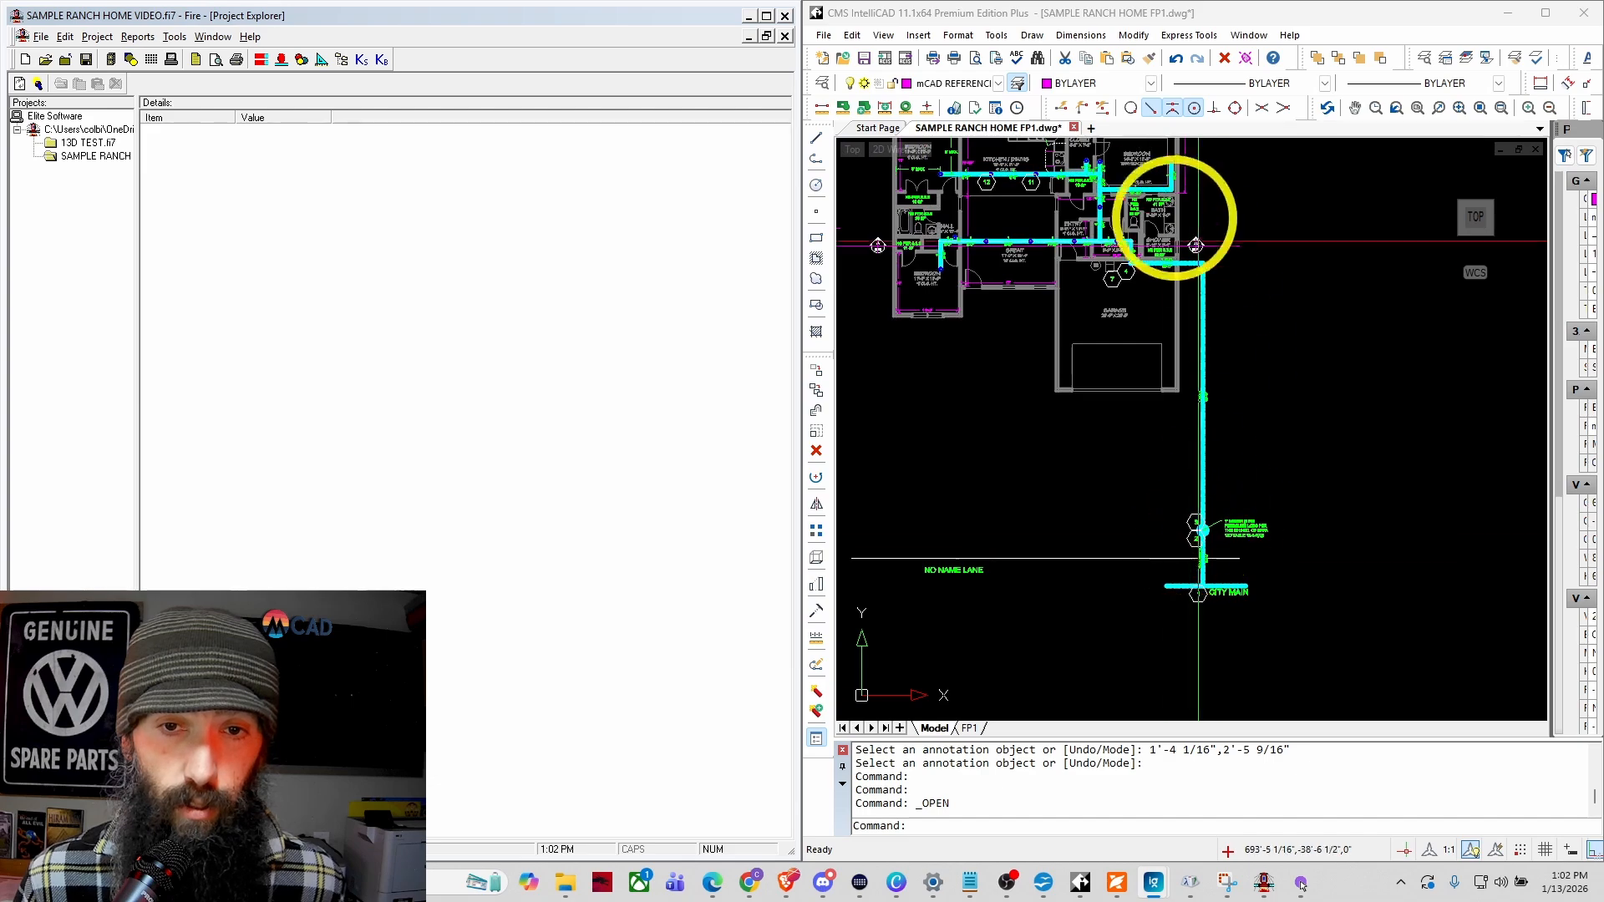
scroll(1164, 233, up, 5)
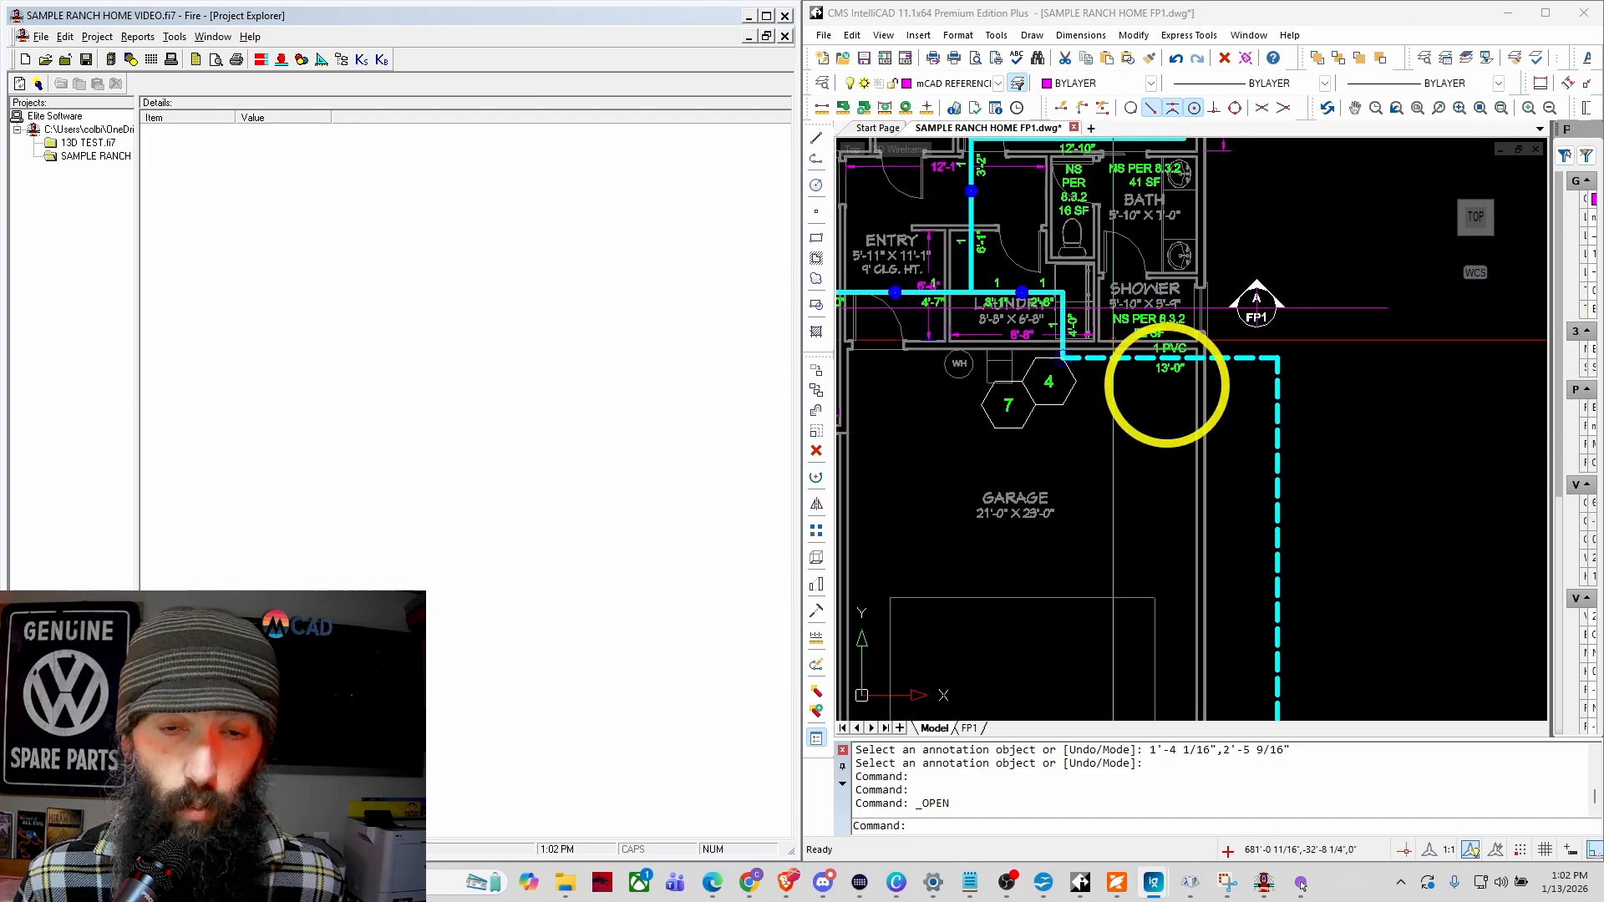
scroll(1181, 367, down, 4)
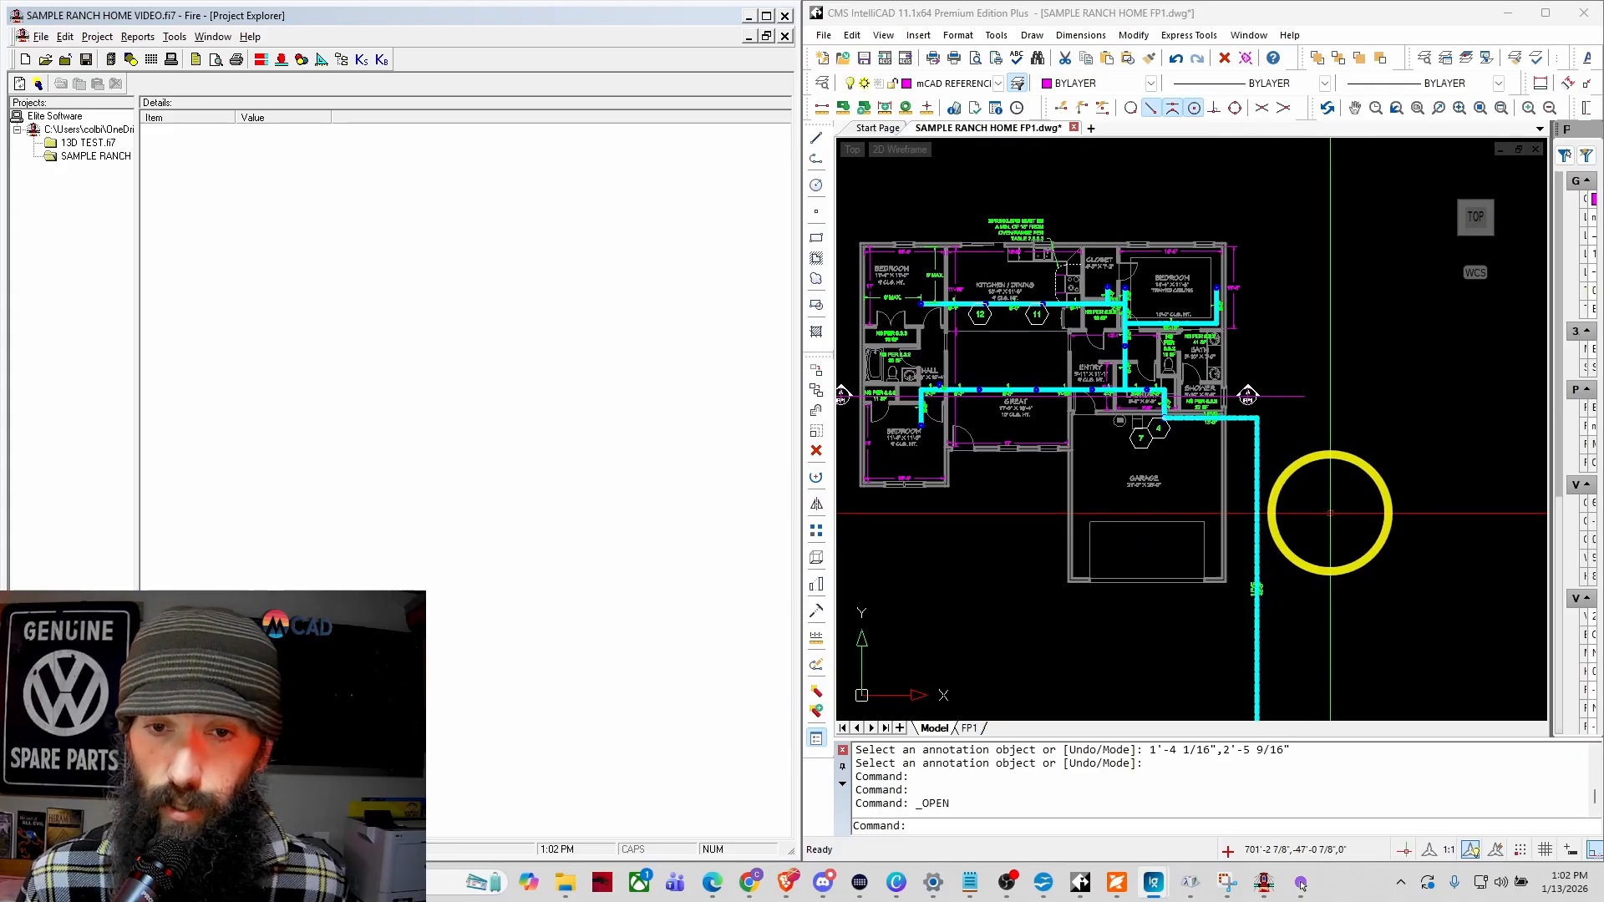
scroll(1330, 513, down, 1)
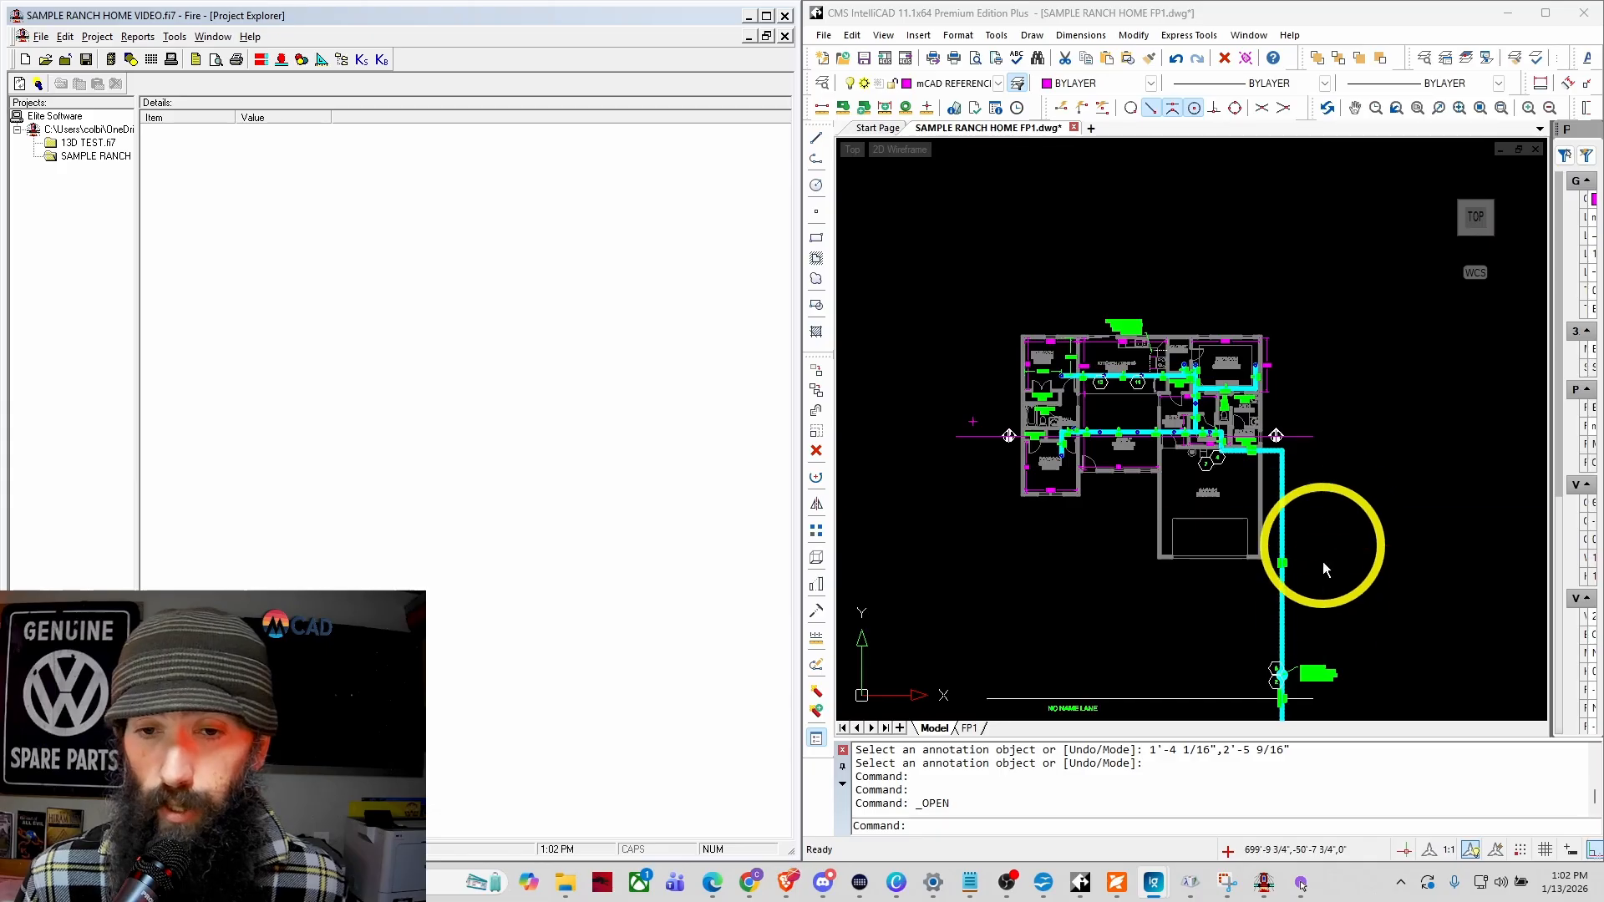
scroll(1317, 666, up, 3)
scroll(1317, 673, down, 1)
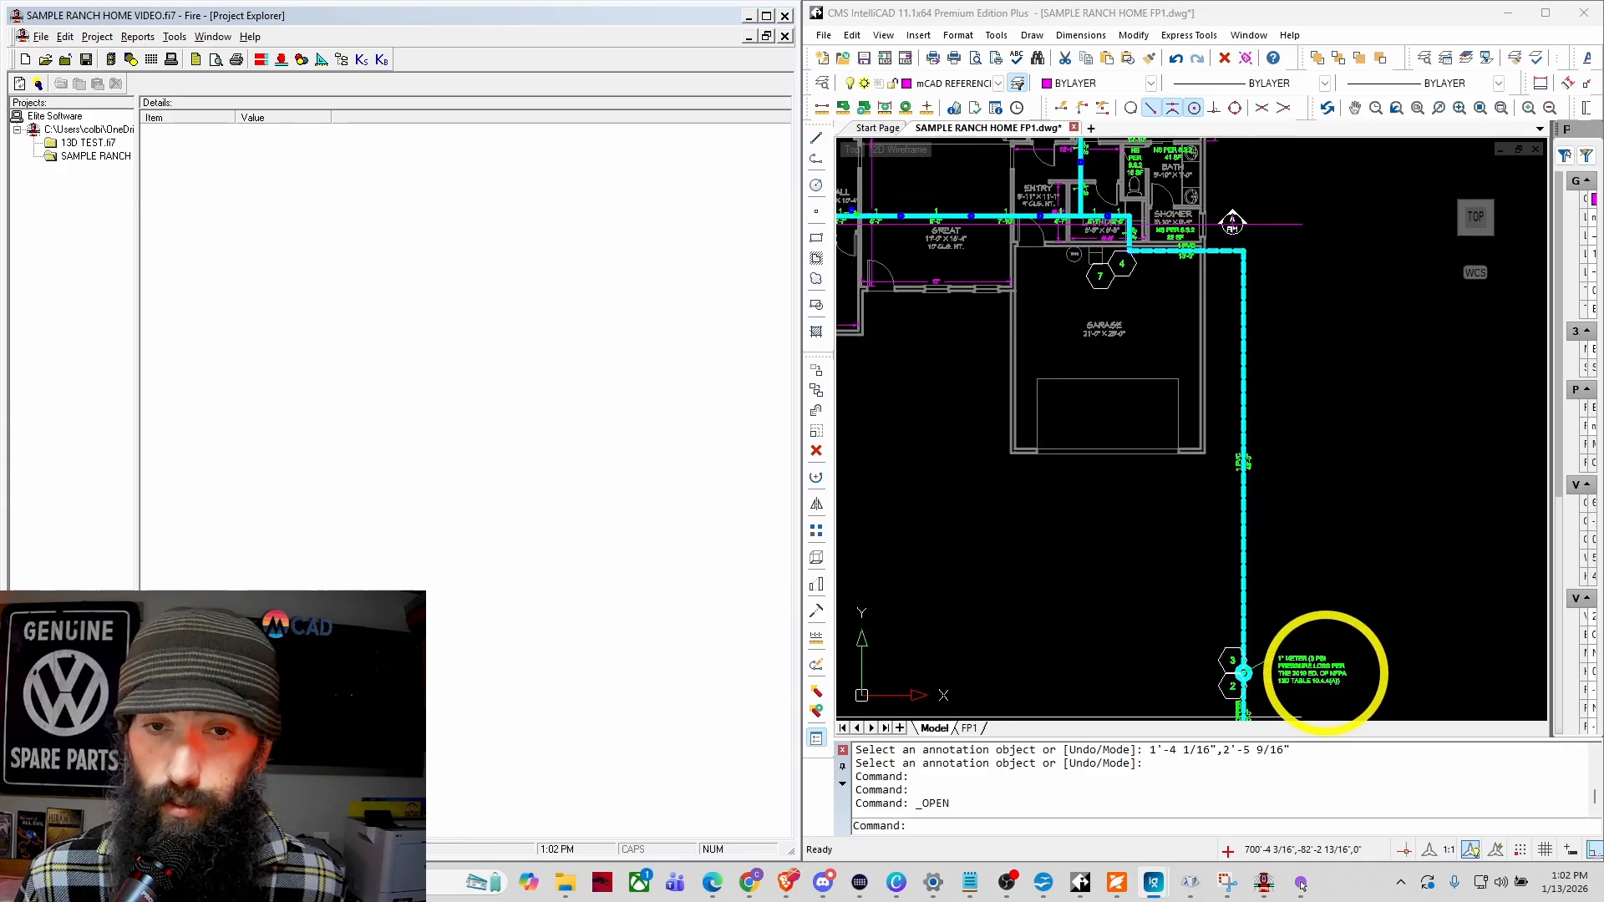
Step: Examine the PVC service entry at garage nodes 4 and 7 and the sprinkler piping layout throughout the house
scroll(1068, 234, up, 2)
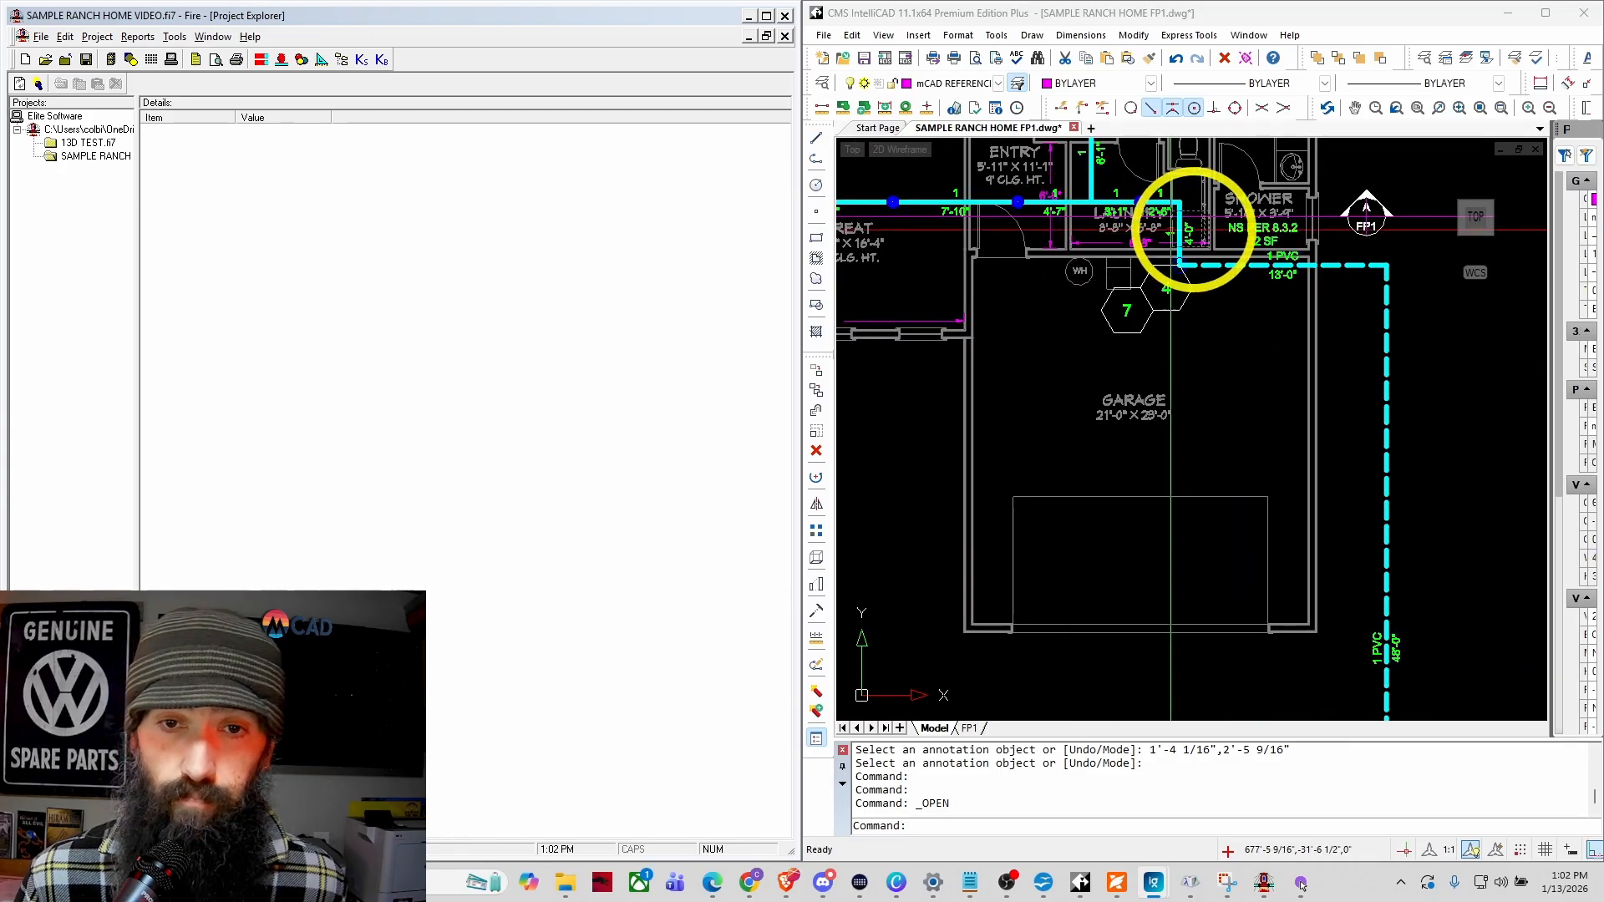
scroll(1258, 242, up, 1)
scroll(1248, 246, up, 1)
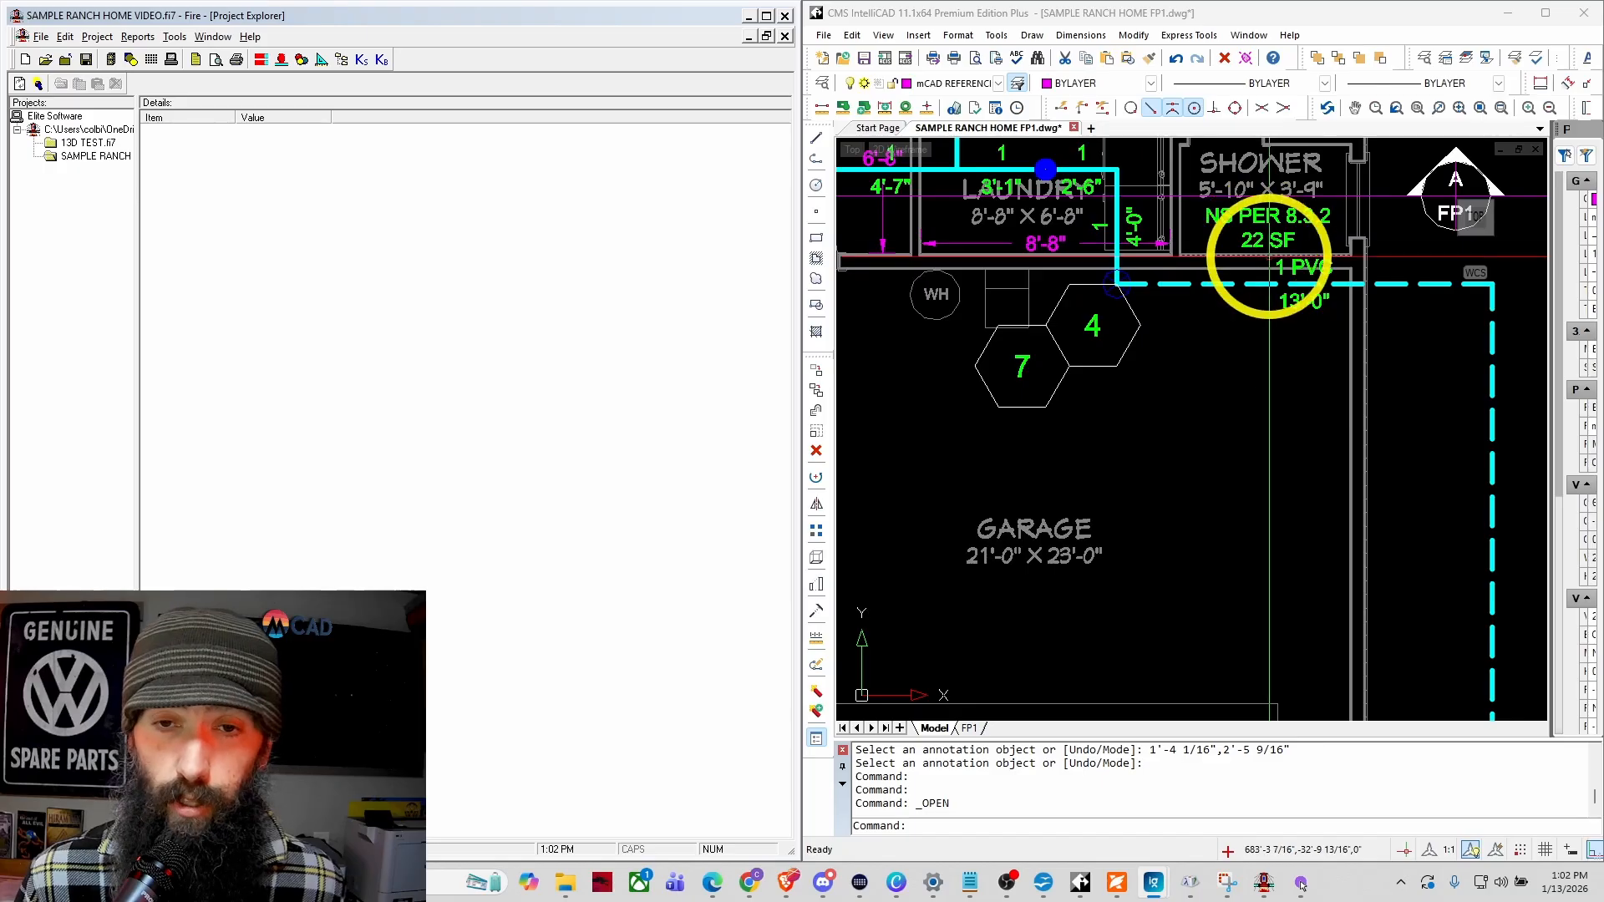
scroll(1314, 296, down, 4)
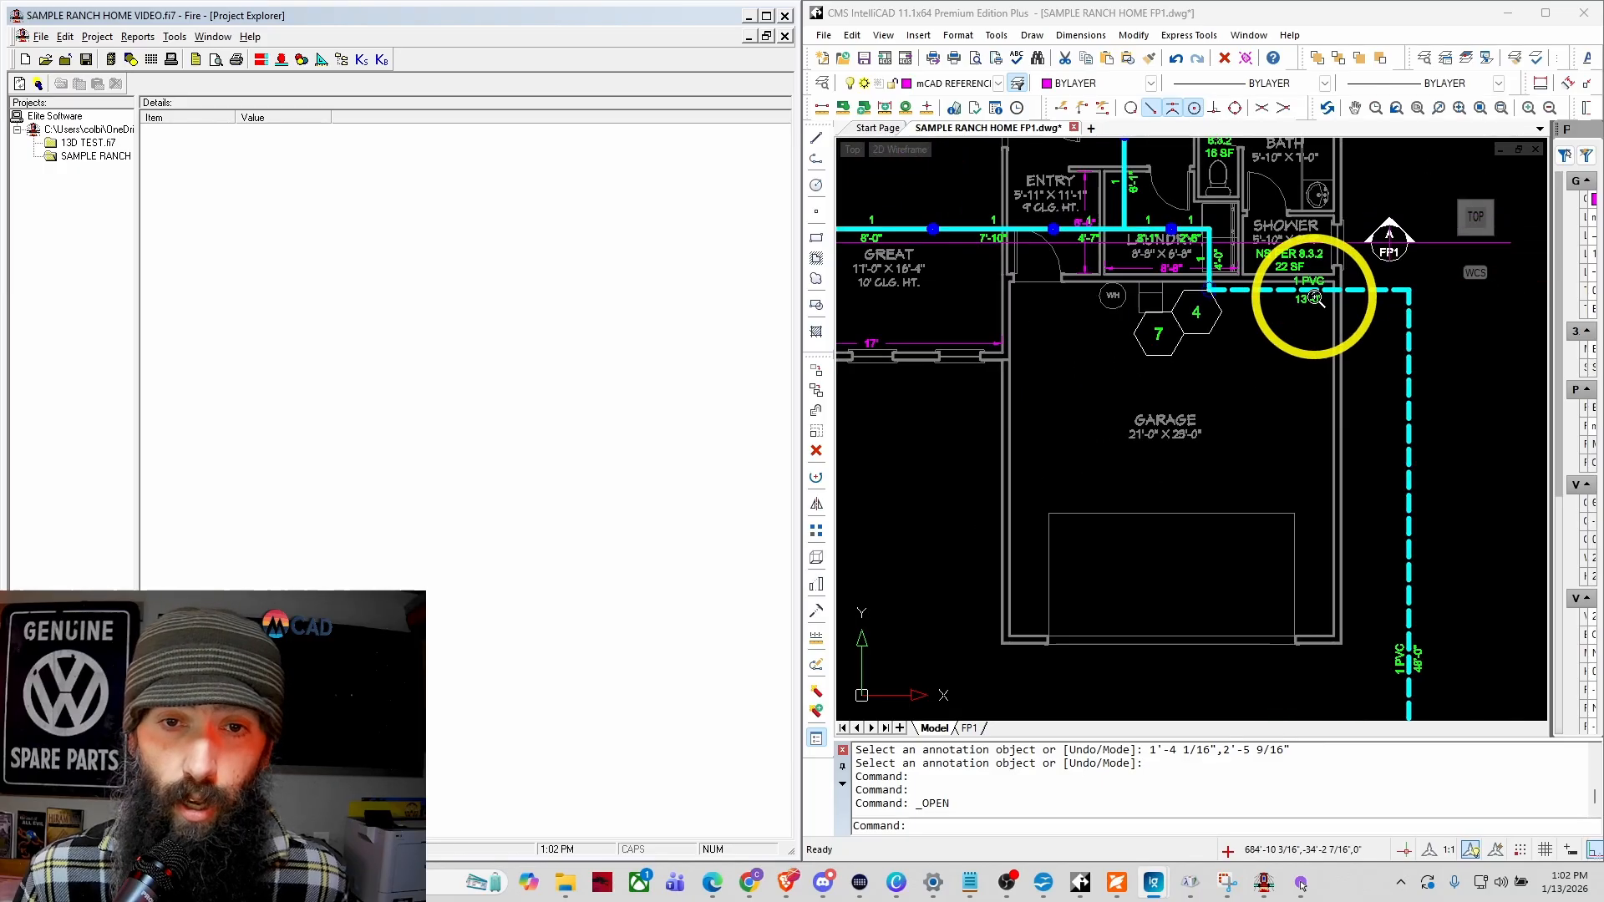
scroll(1311, 292, up, 3)
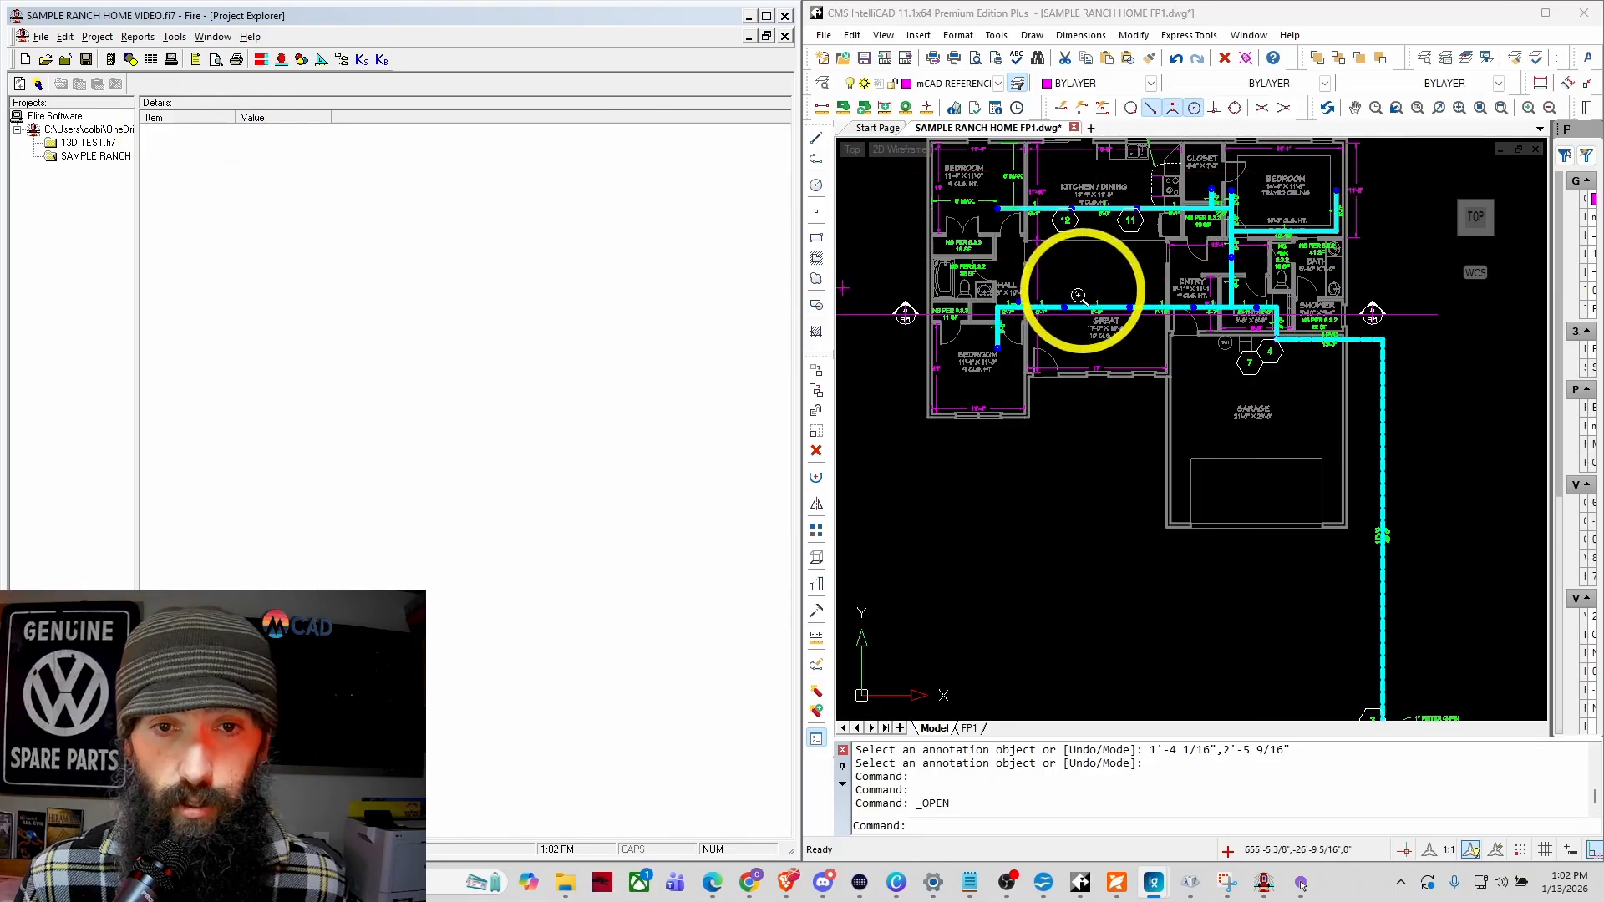
scroll(1078, 294, down, 2)
scroll(1135, 261, up, 3)
scroll(1023, 210, down, 3)
scroll(1217, 585, up, 1)
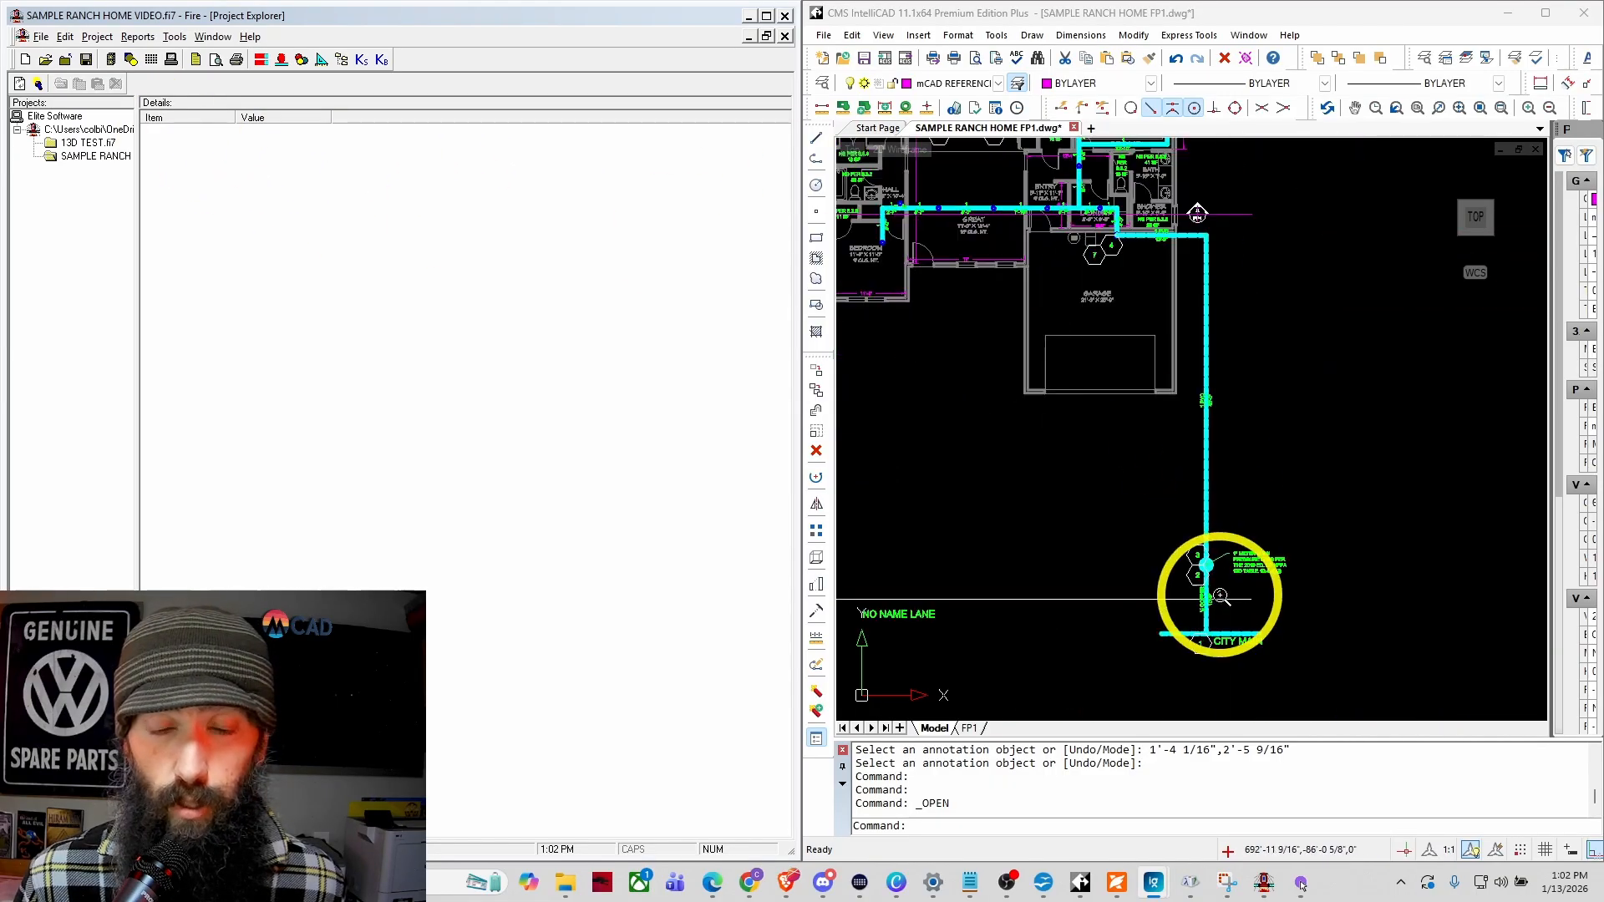
scroll(1219, 595, down, 1)
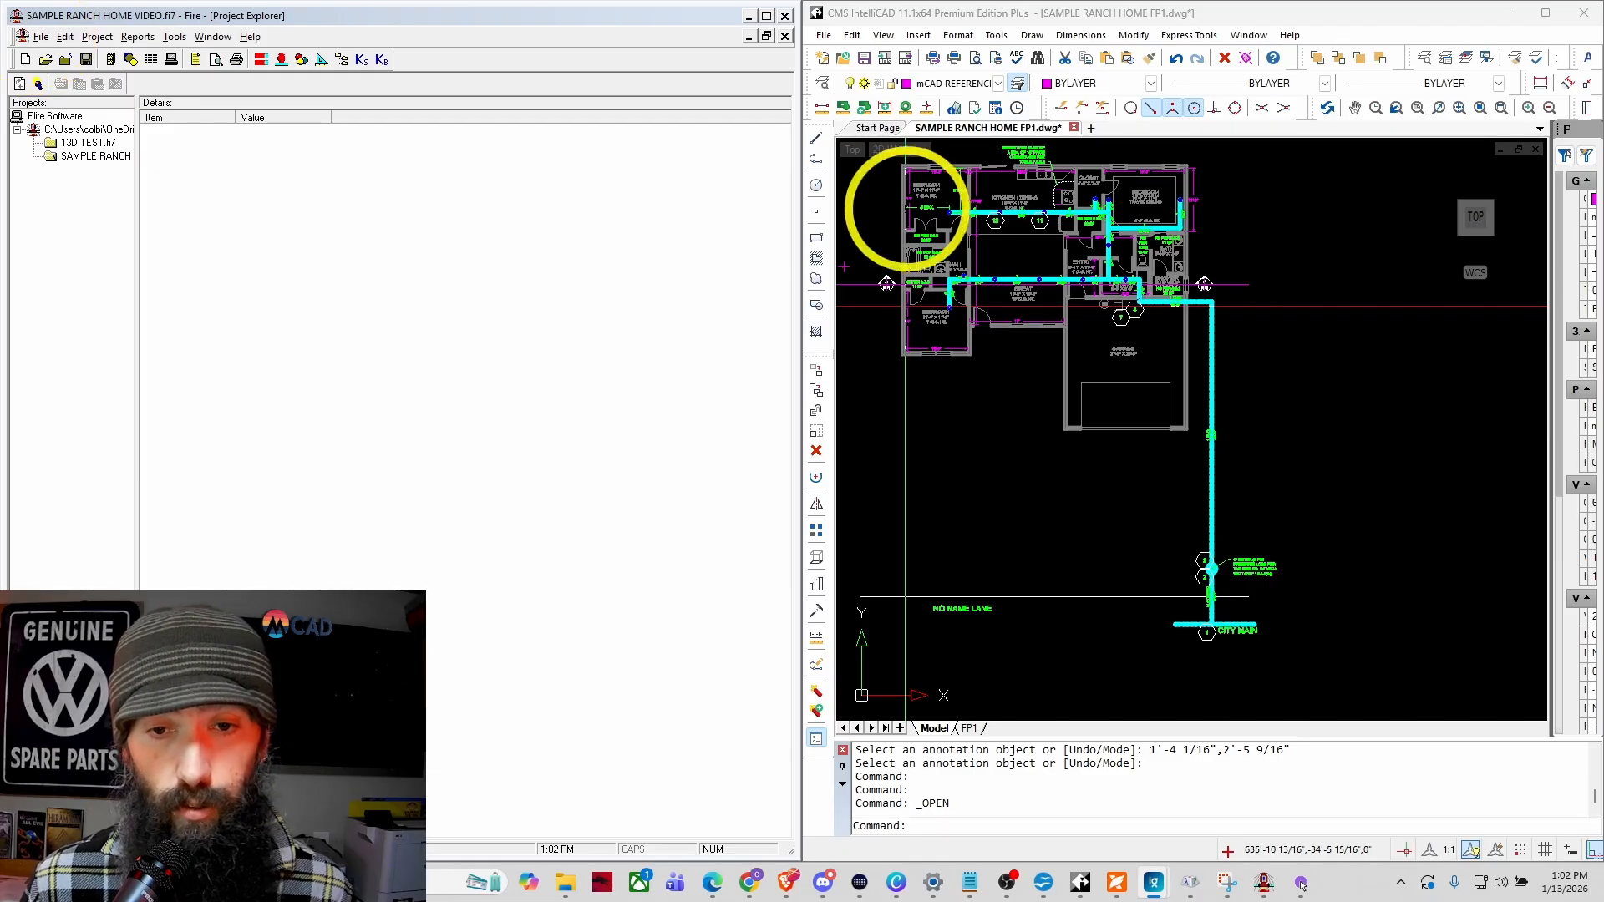
scroll(1056, 329, up, 1)
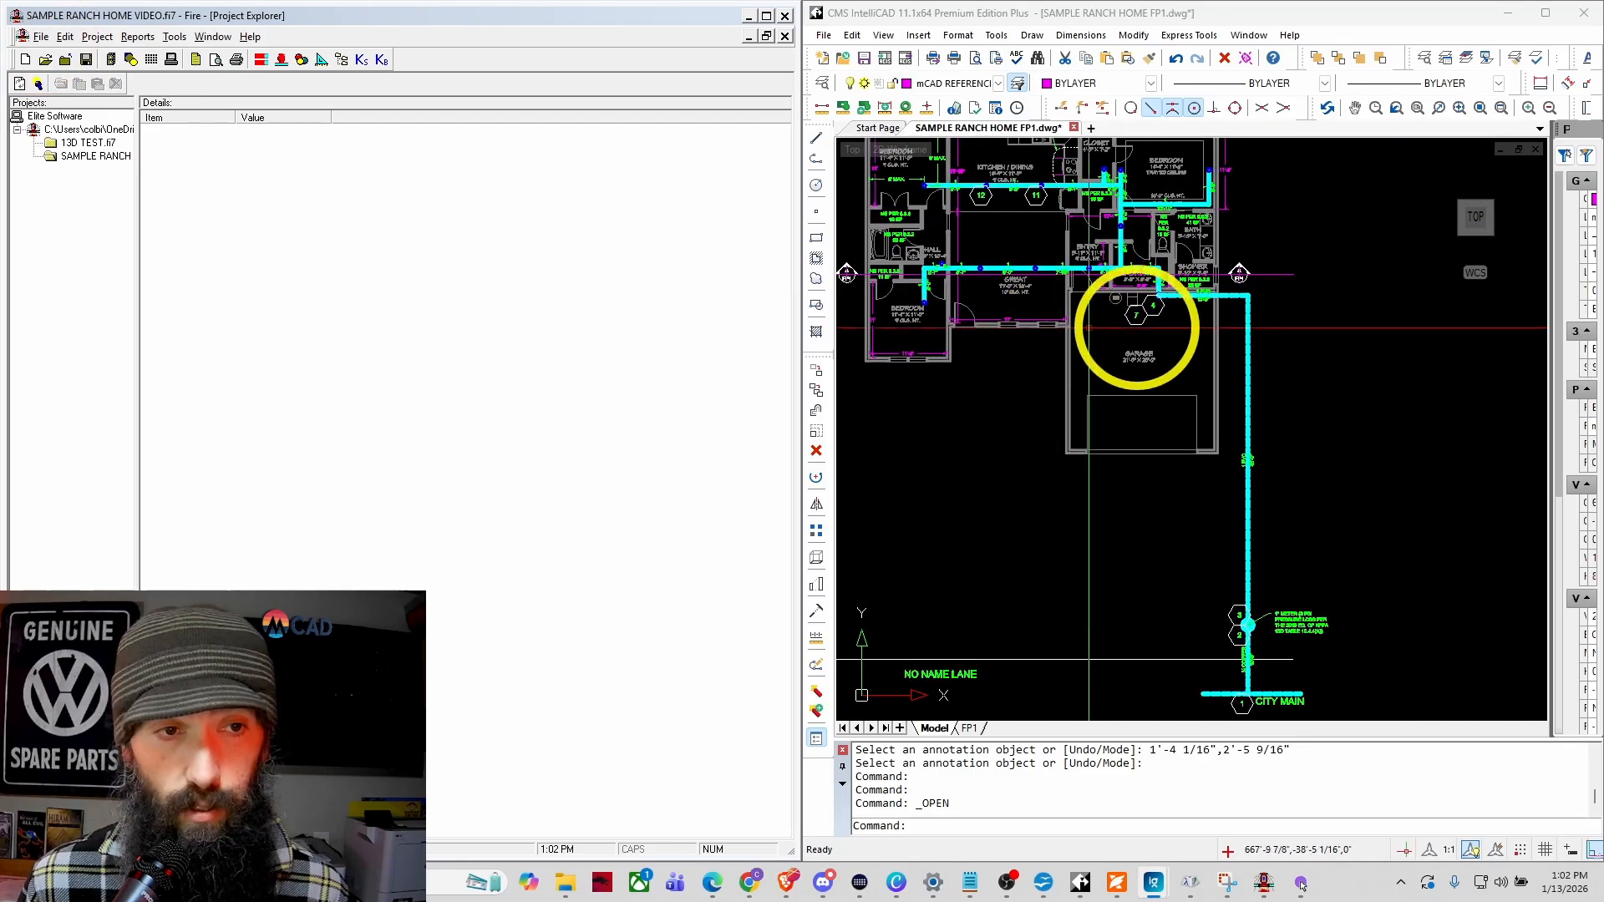
scroll(1204, 330, down, 1)
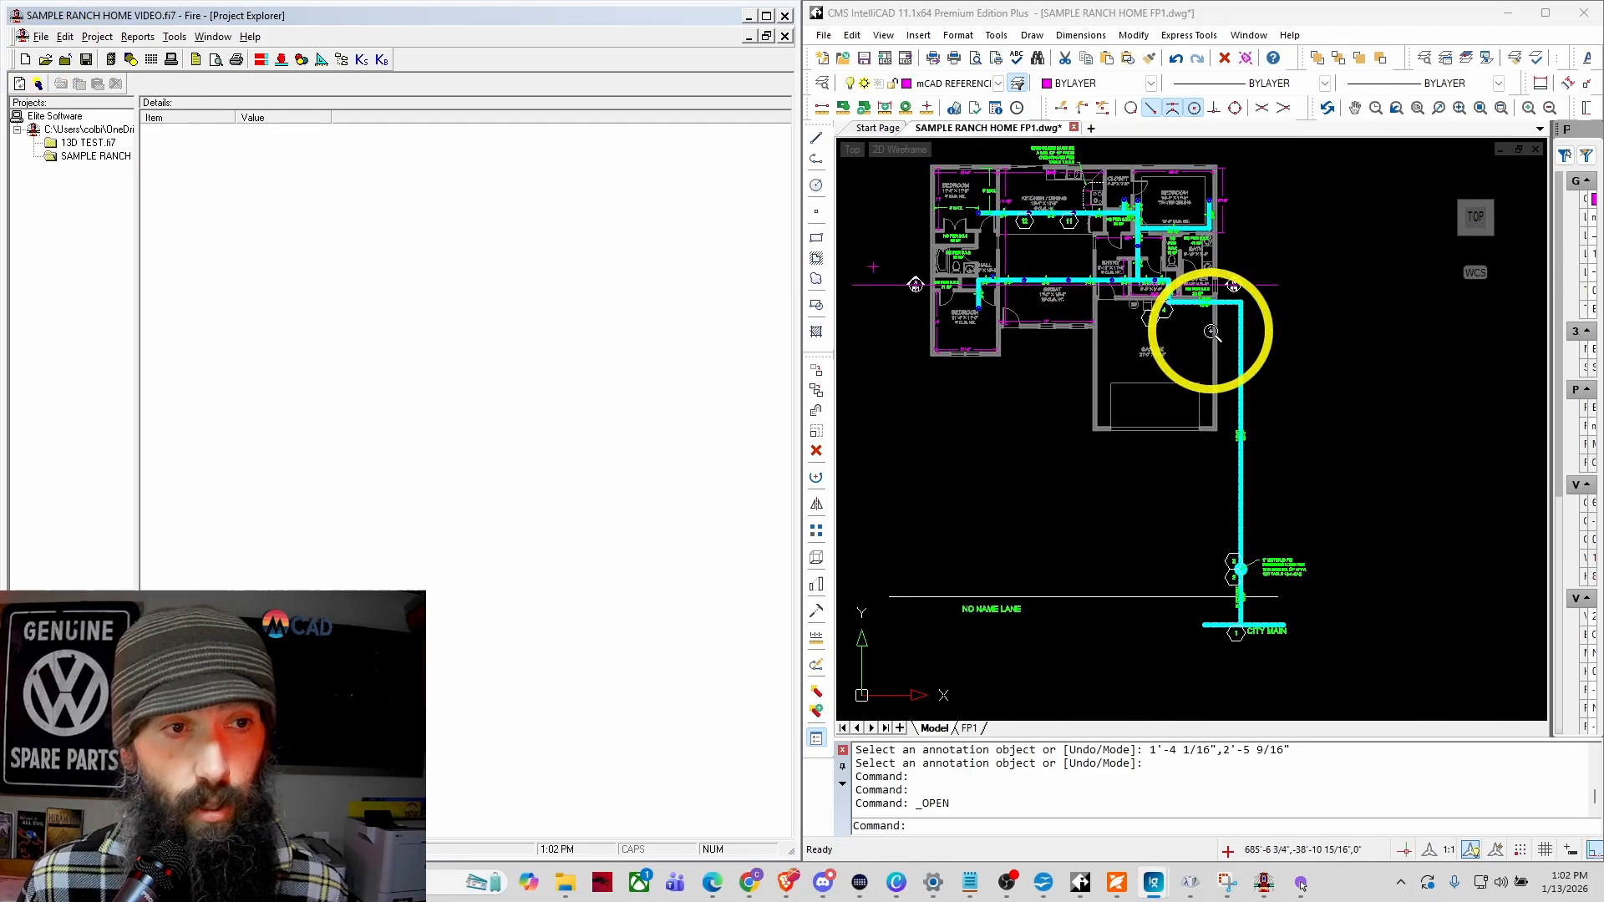
Step: Switch to Elite Fire, create a new project and title it SAMPLE RANCH HOME
click(28, 60)
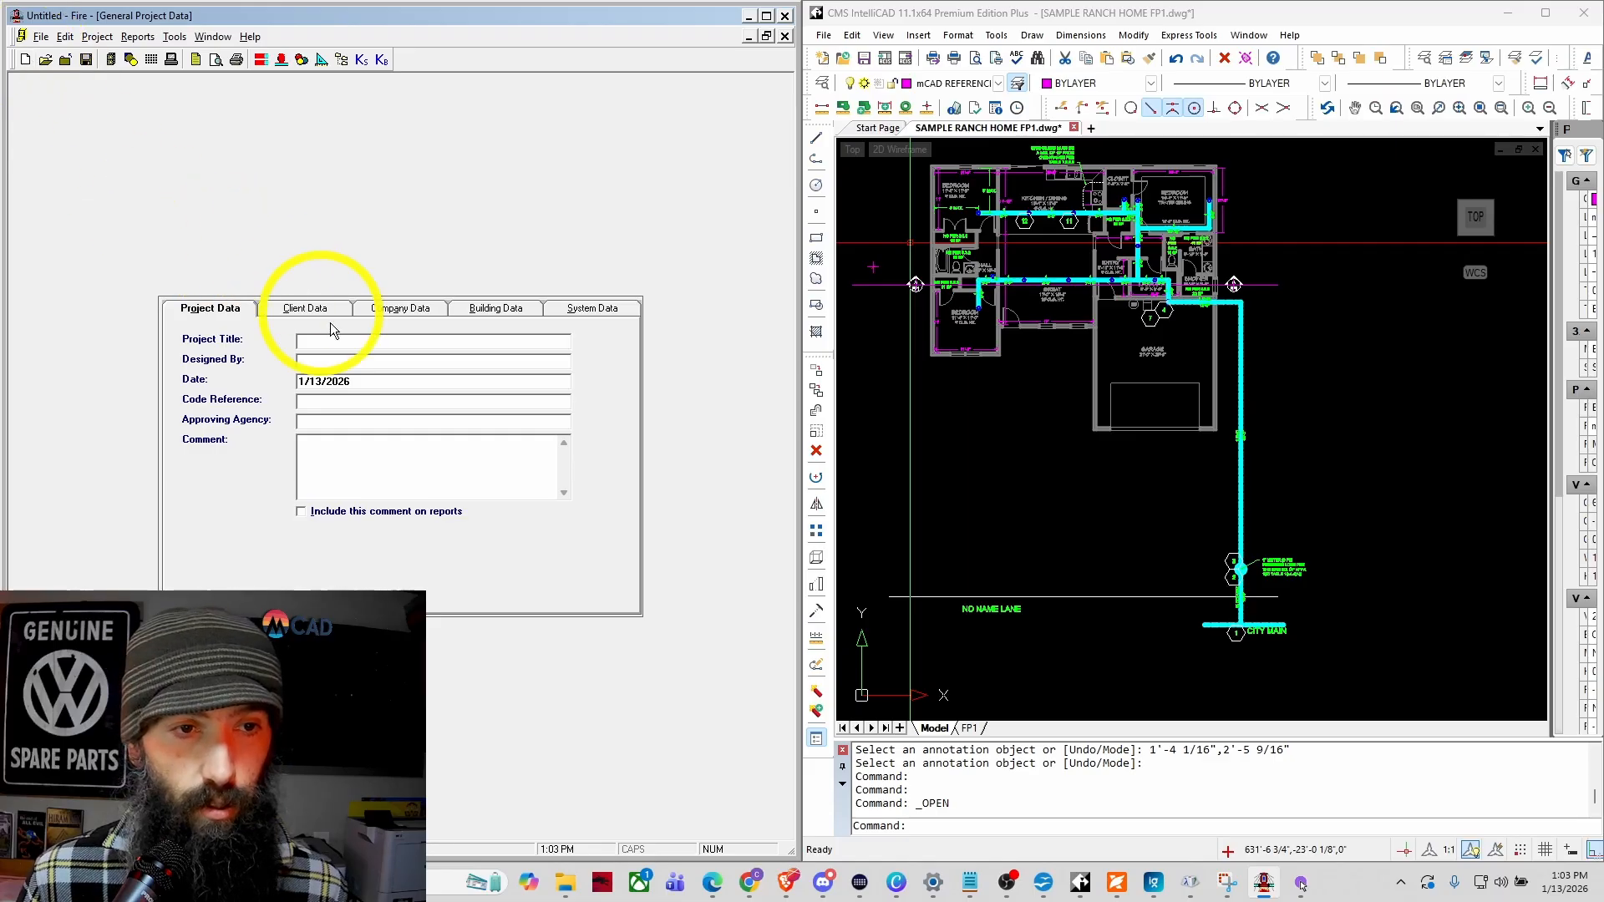
click(370, 347)
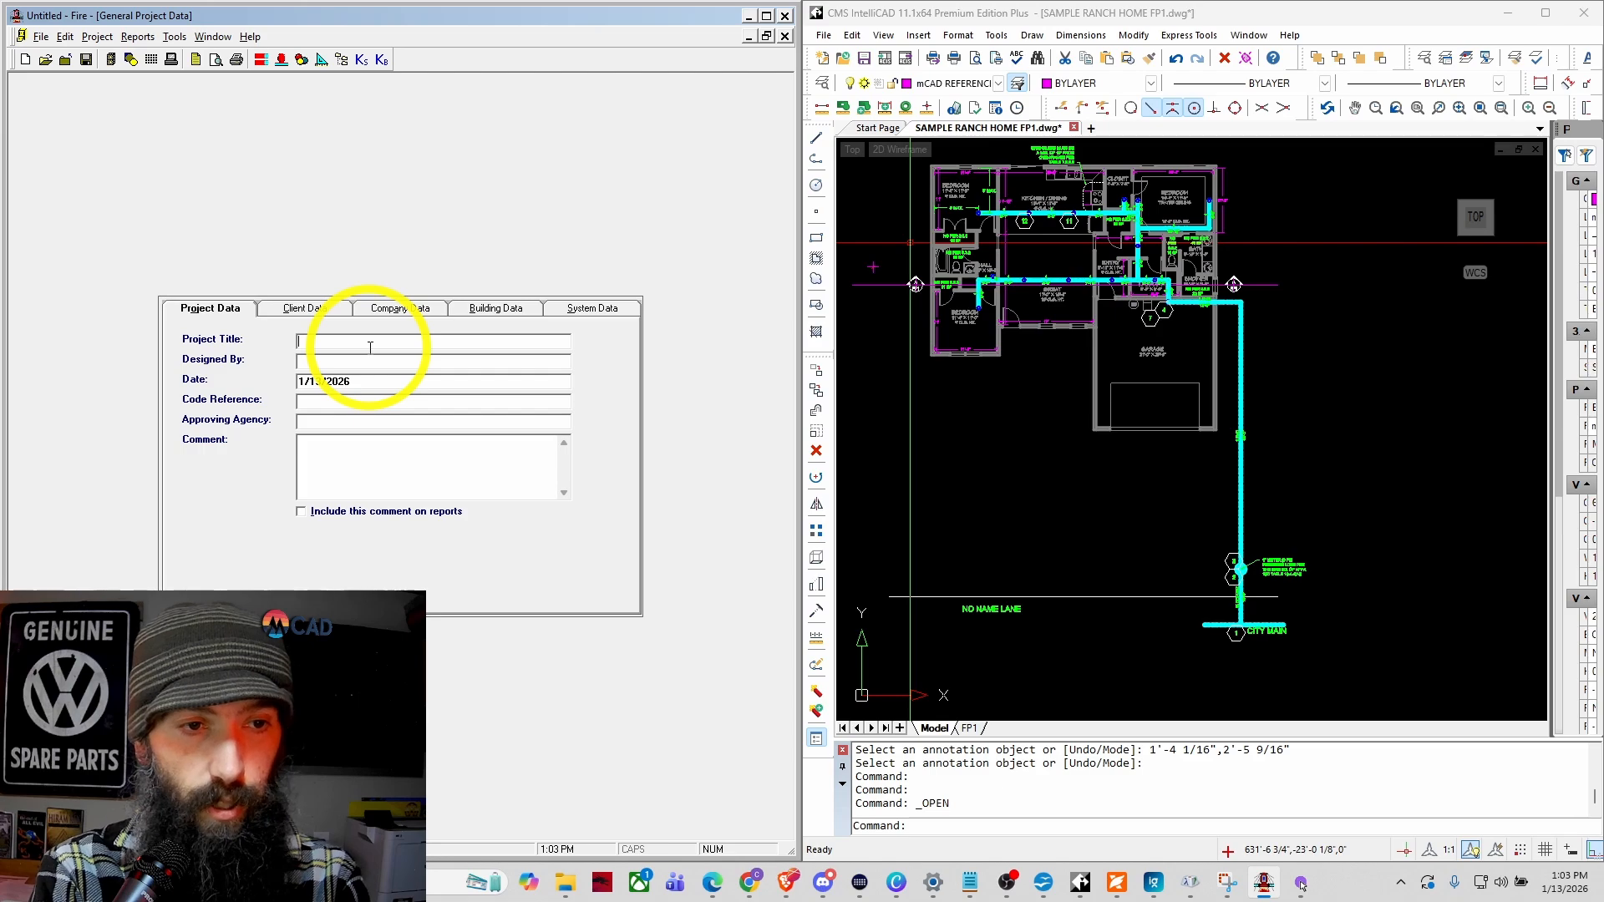
text(sa)
key(Caps_Lock)
key(BackSpace)
text(SAM)
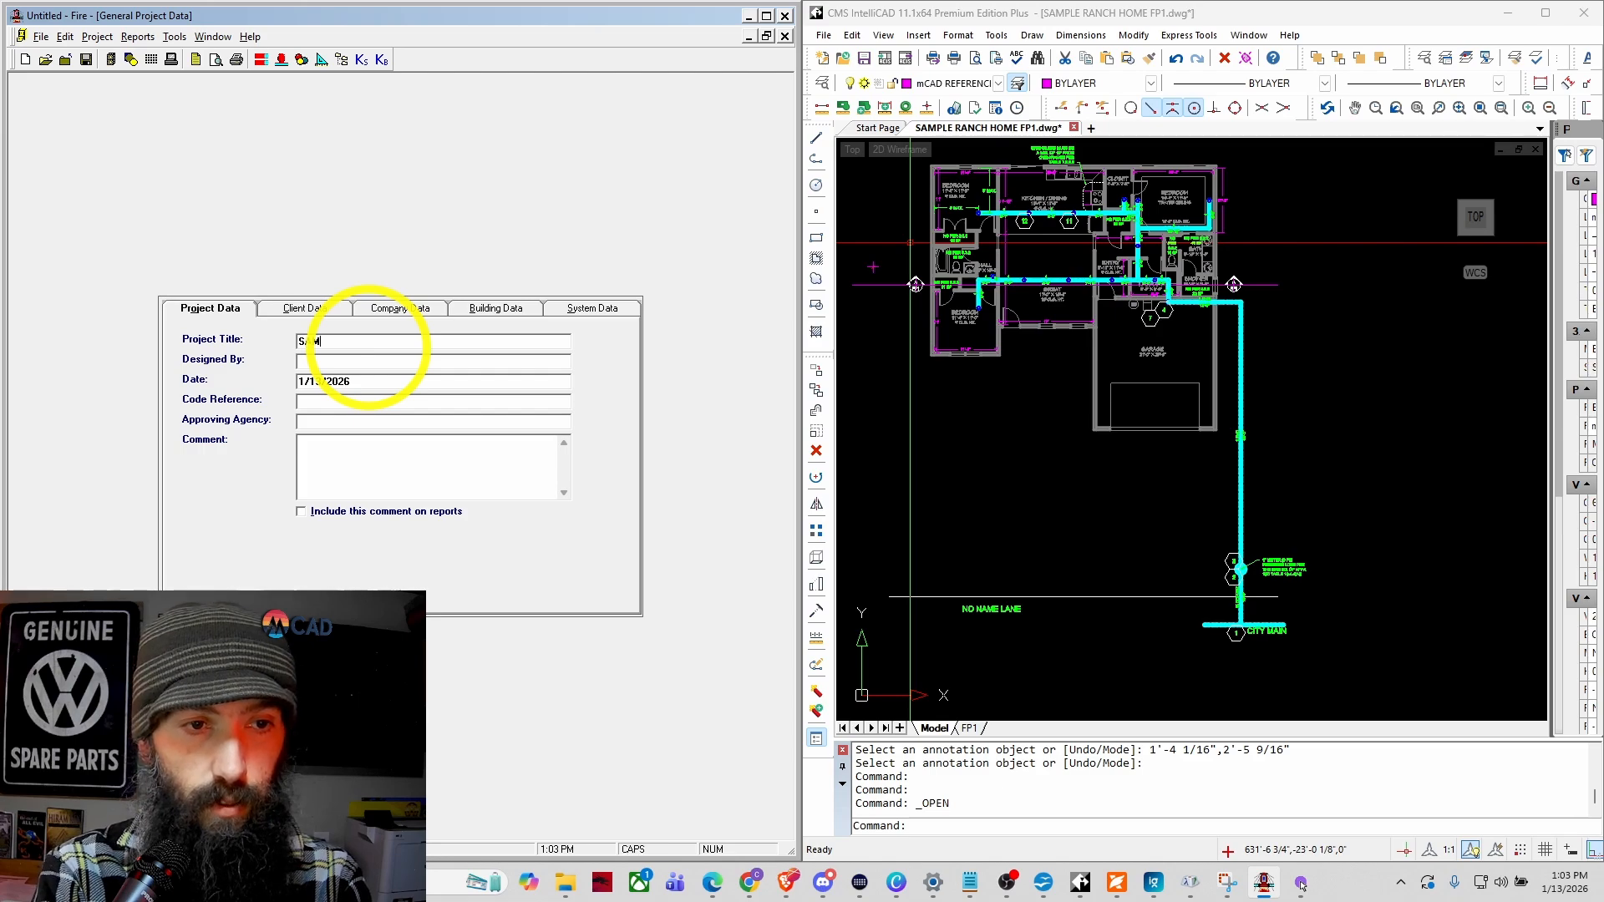
text(PLE RA)
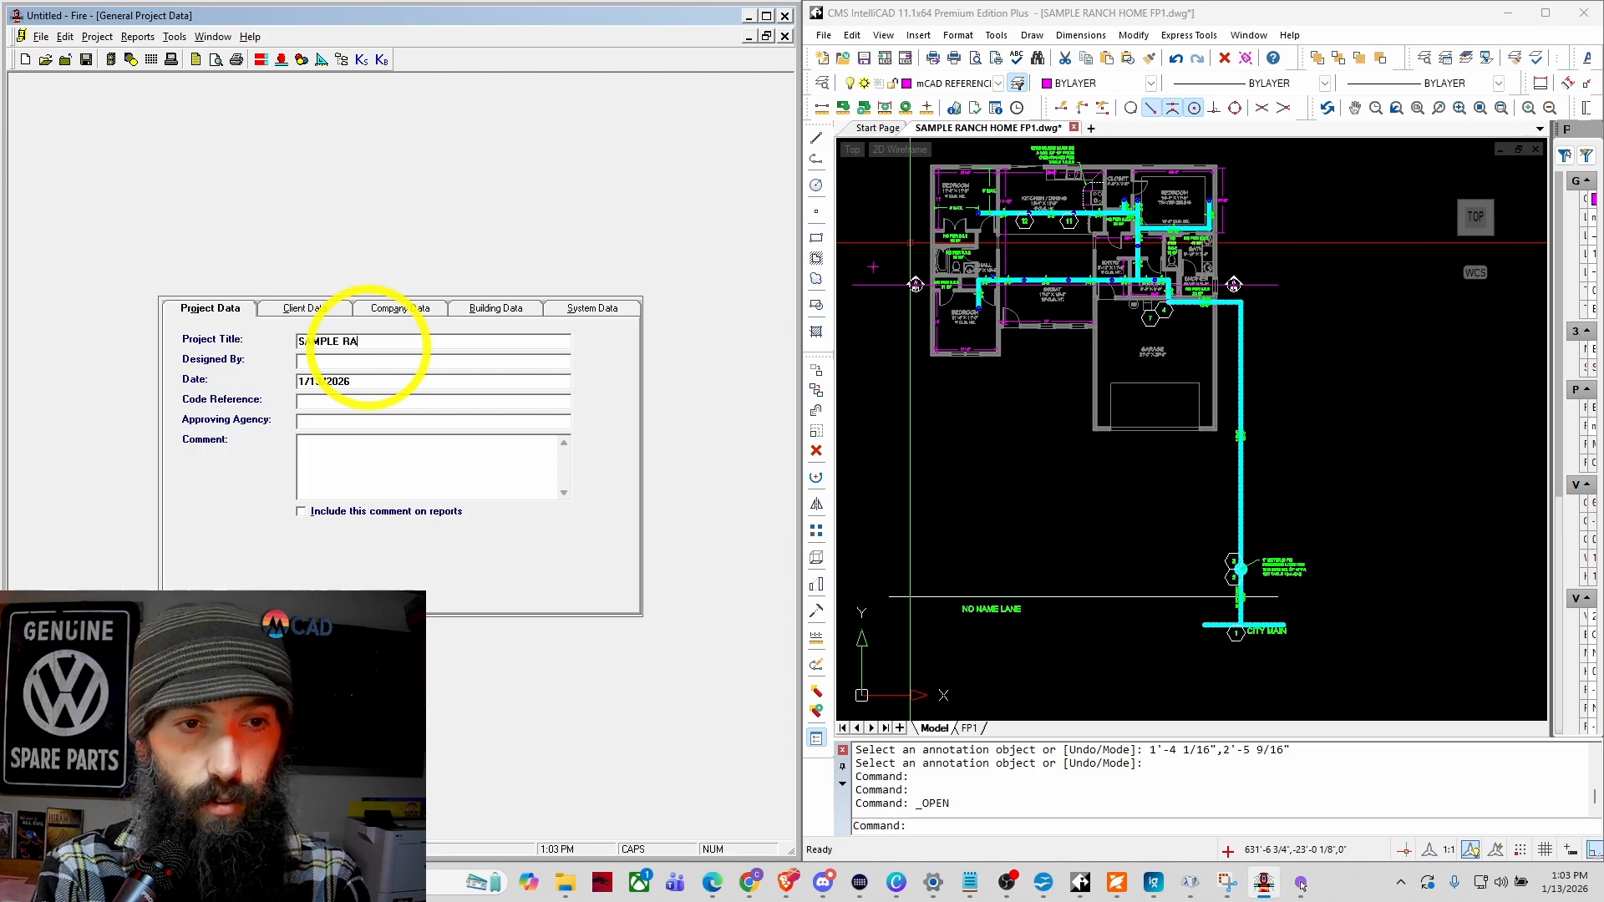
text(NCH HOME)
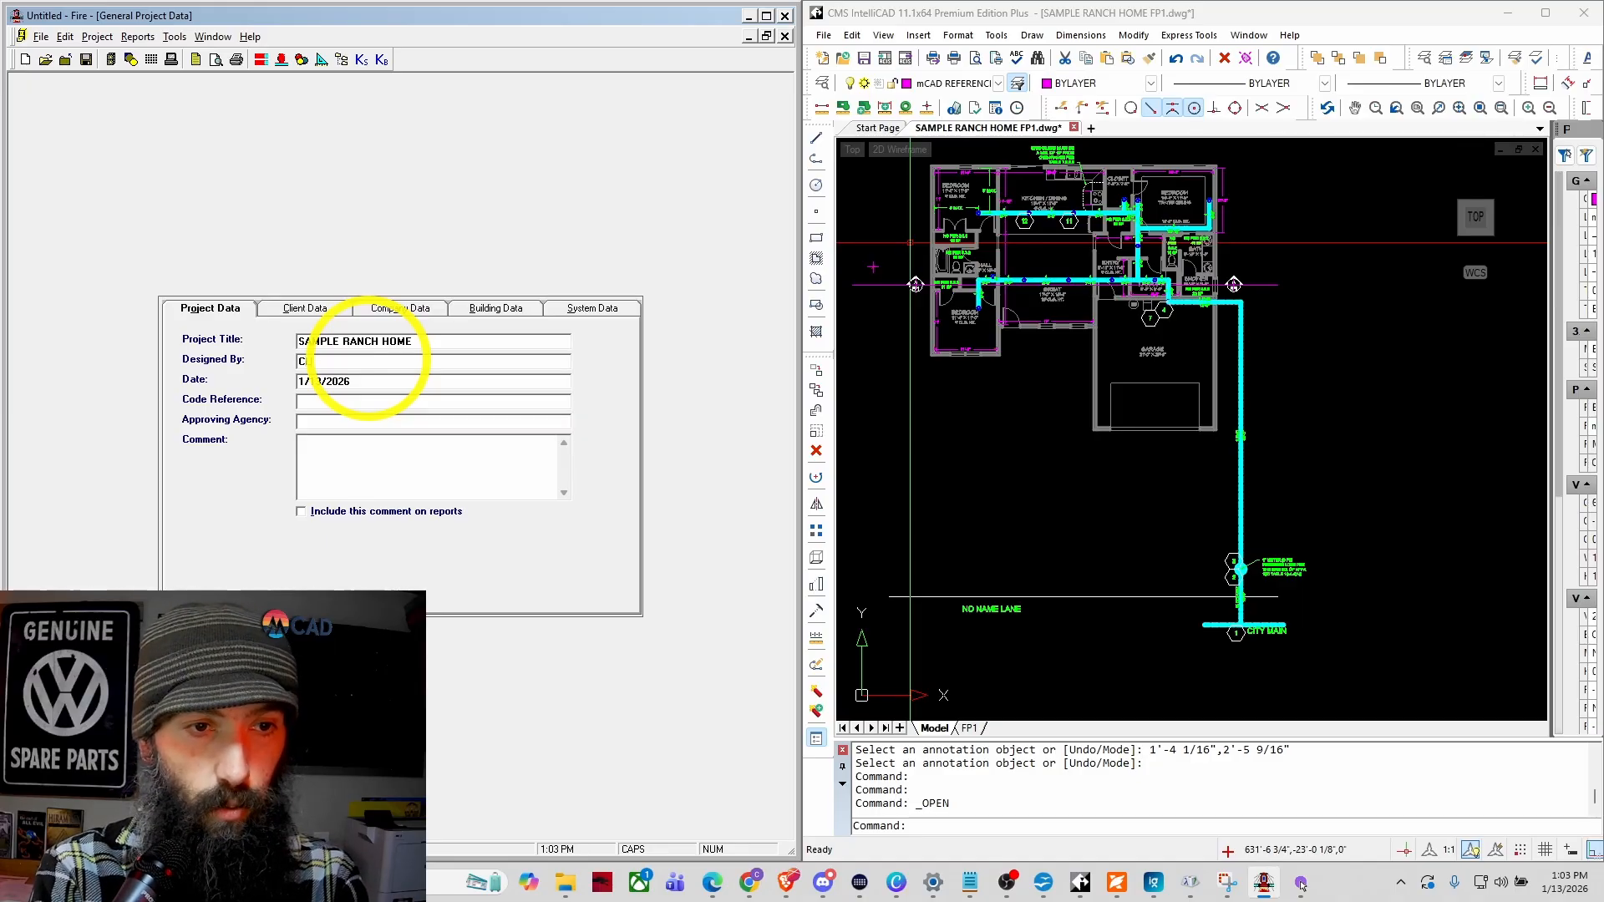
Step: Enter the designer's first name as the project's designer
text(DY)
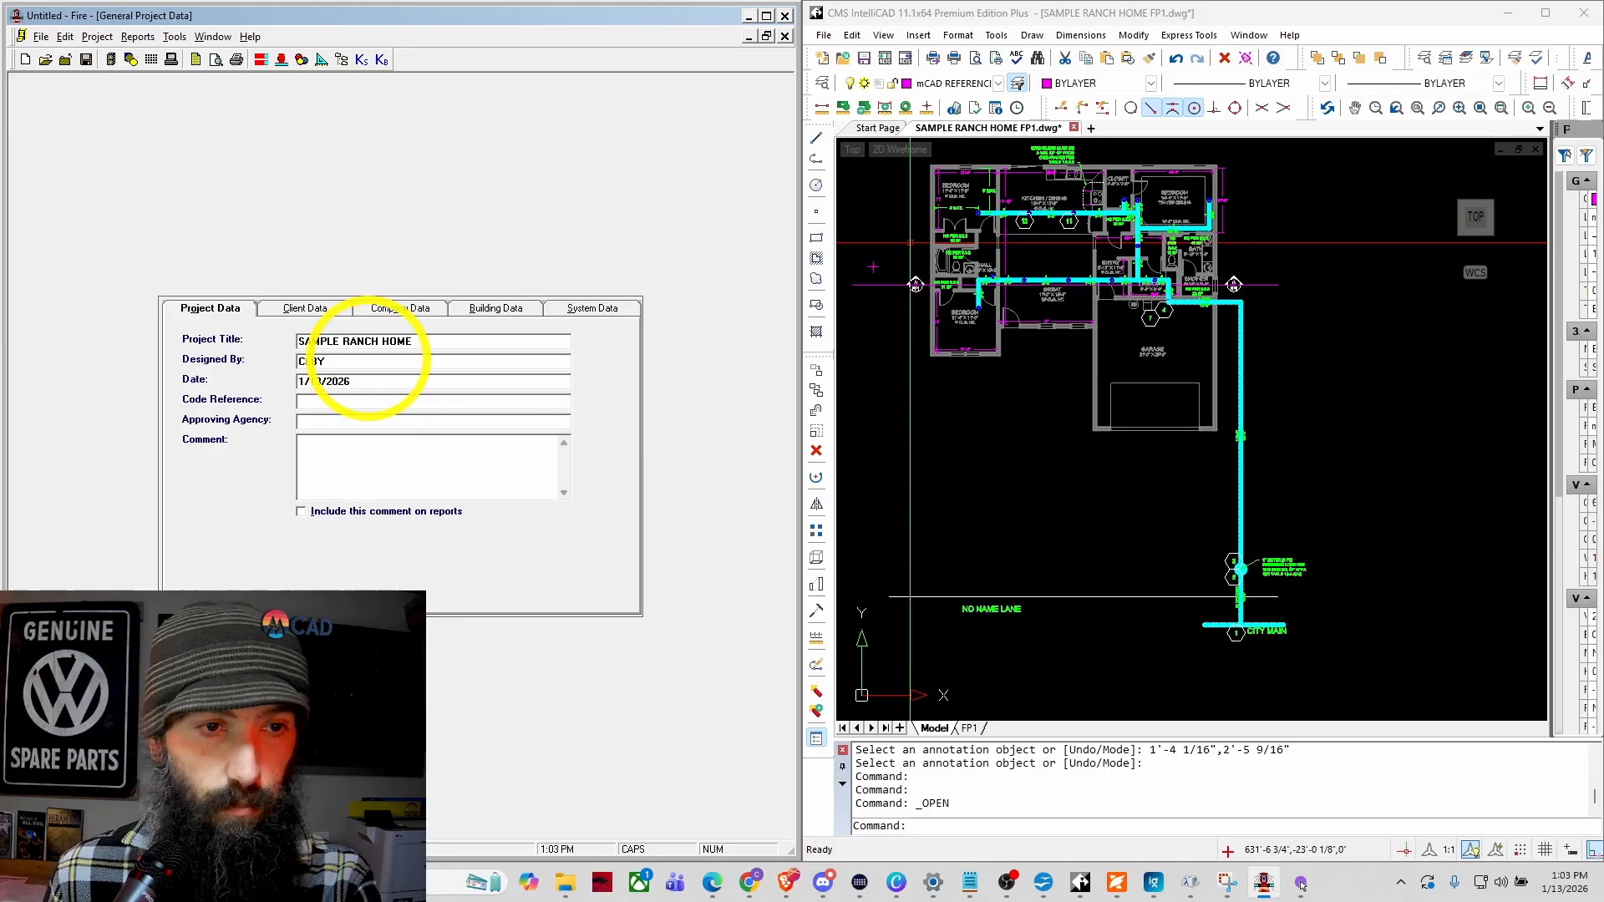
key(BackSpace)
key(BackSpace)
key(BackSpace)
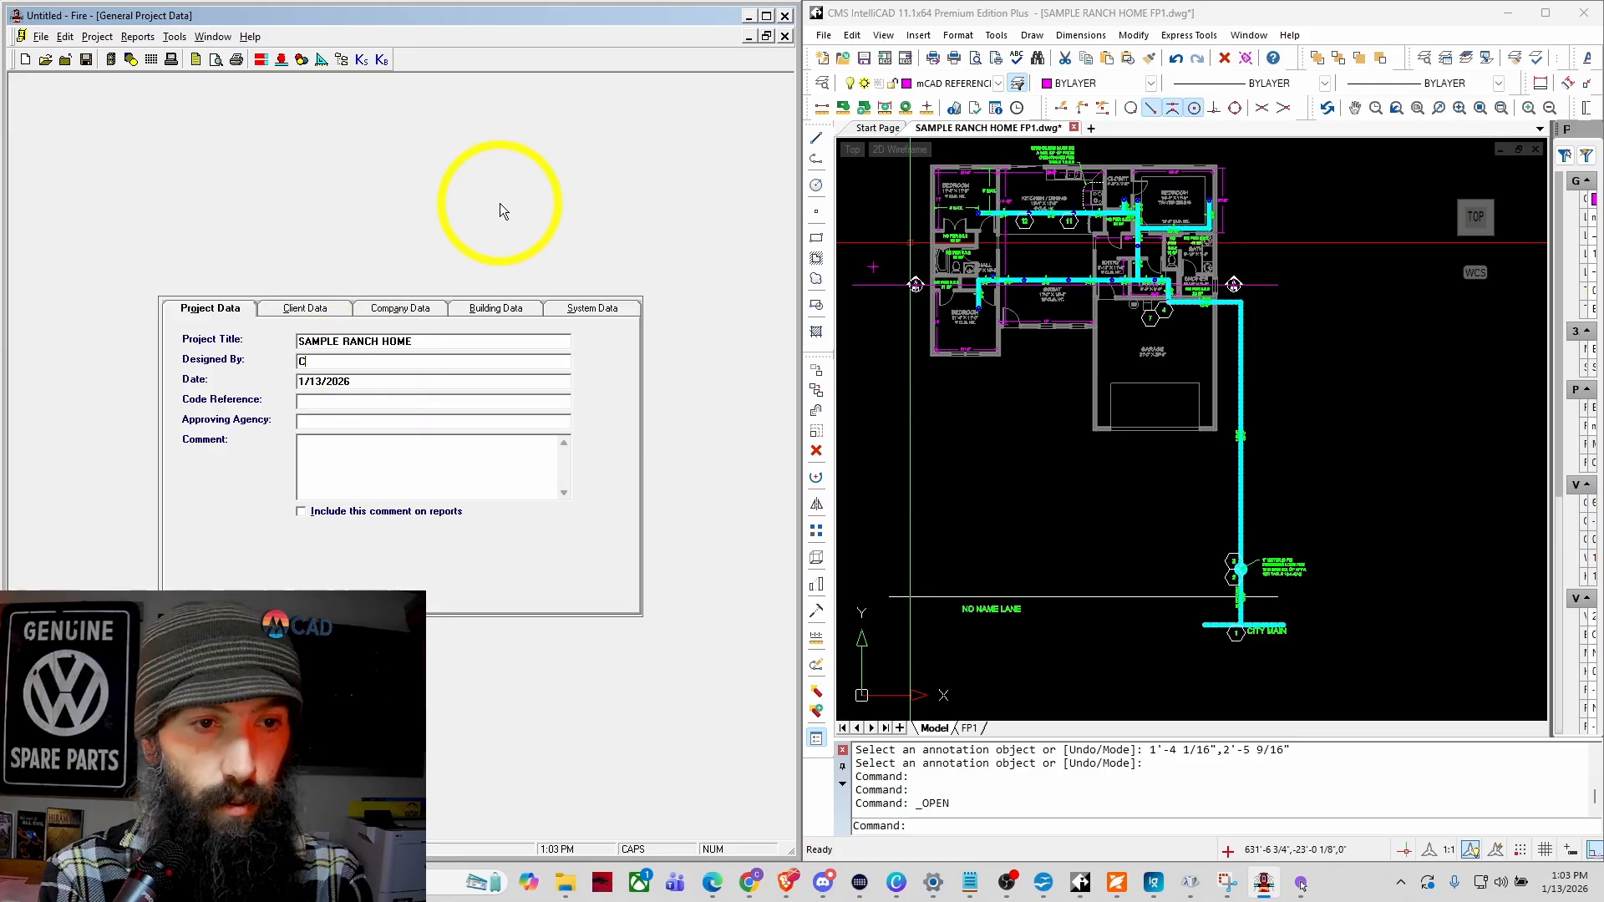
text(OLBY)
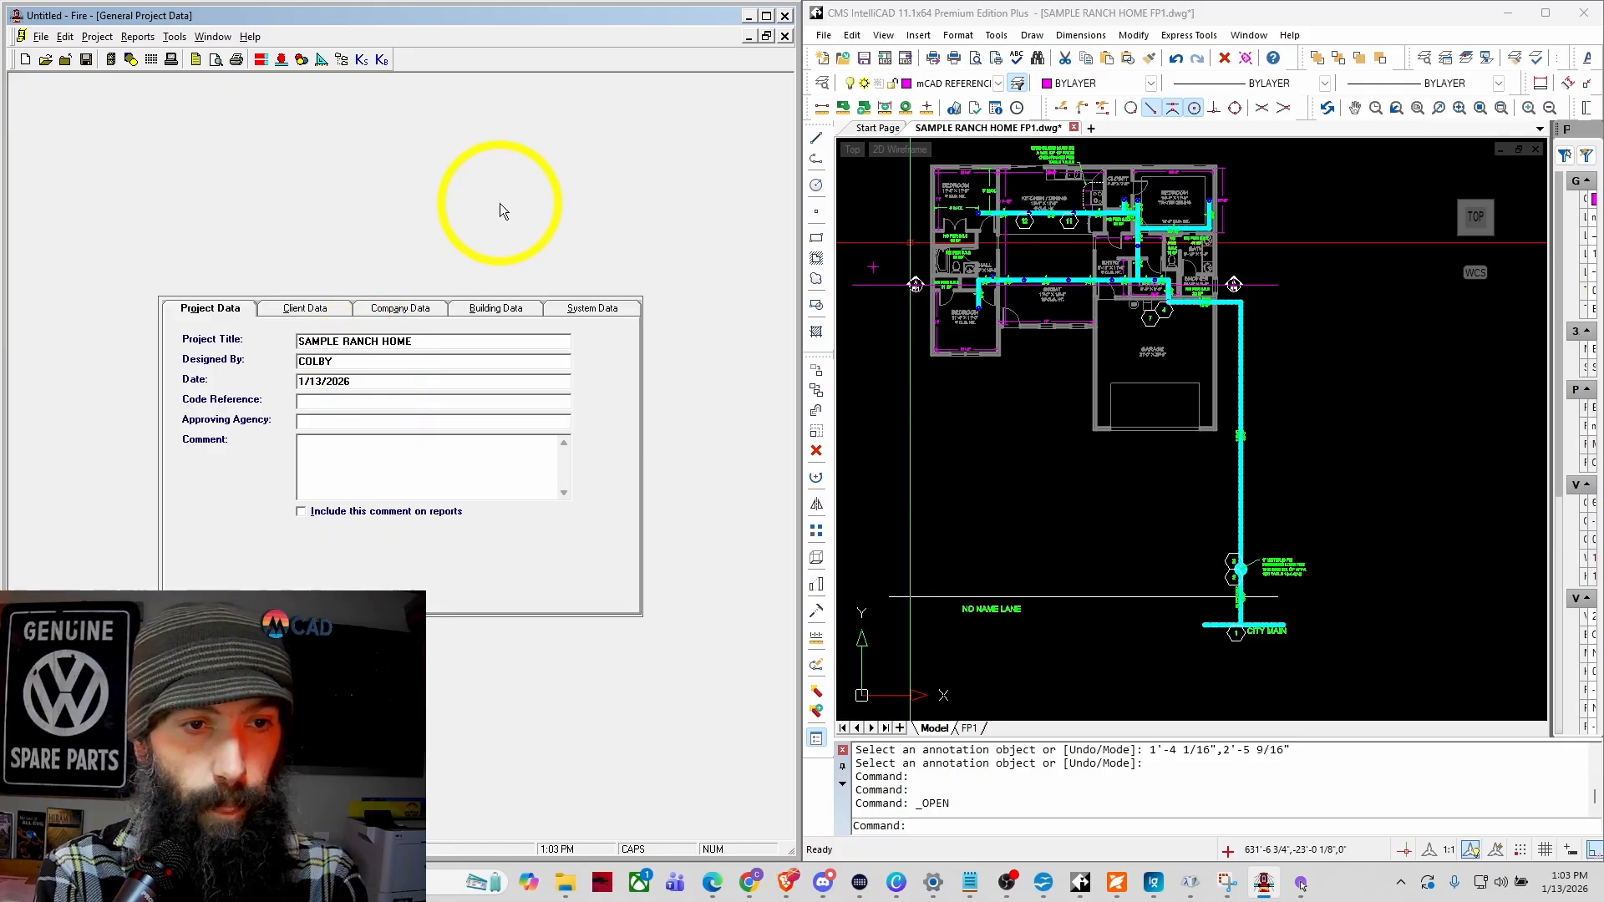
Step: Set the code reference to 2019 NFPA 13D and the approving agency to PORTLAND FIRE AND RESCUE
click(399, 404)
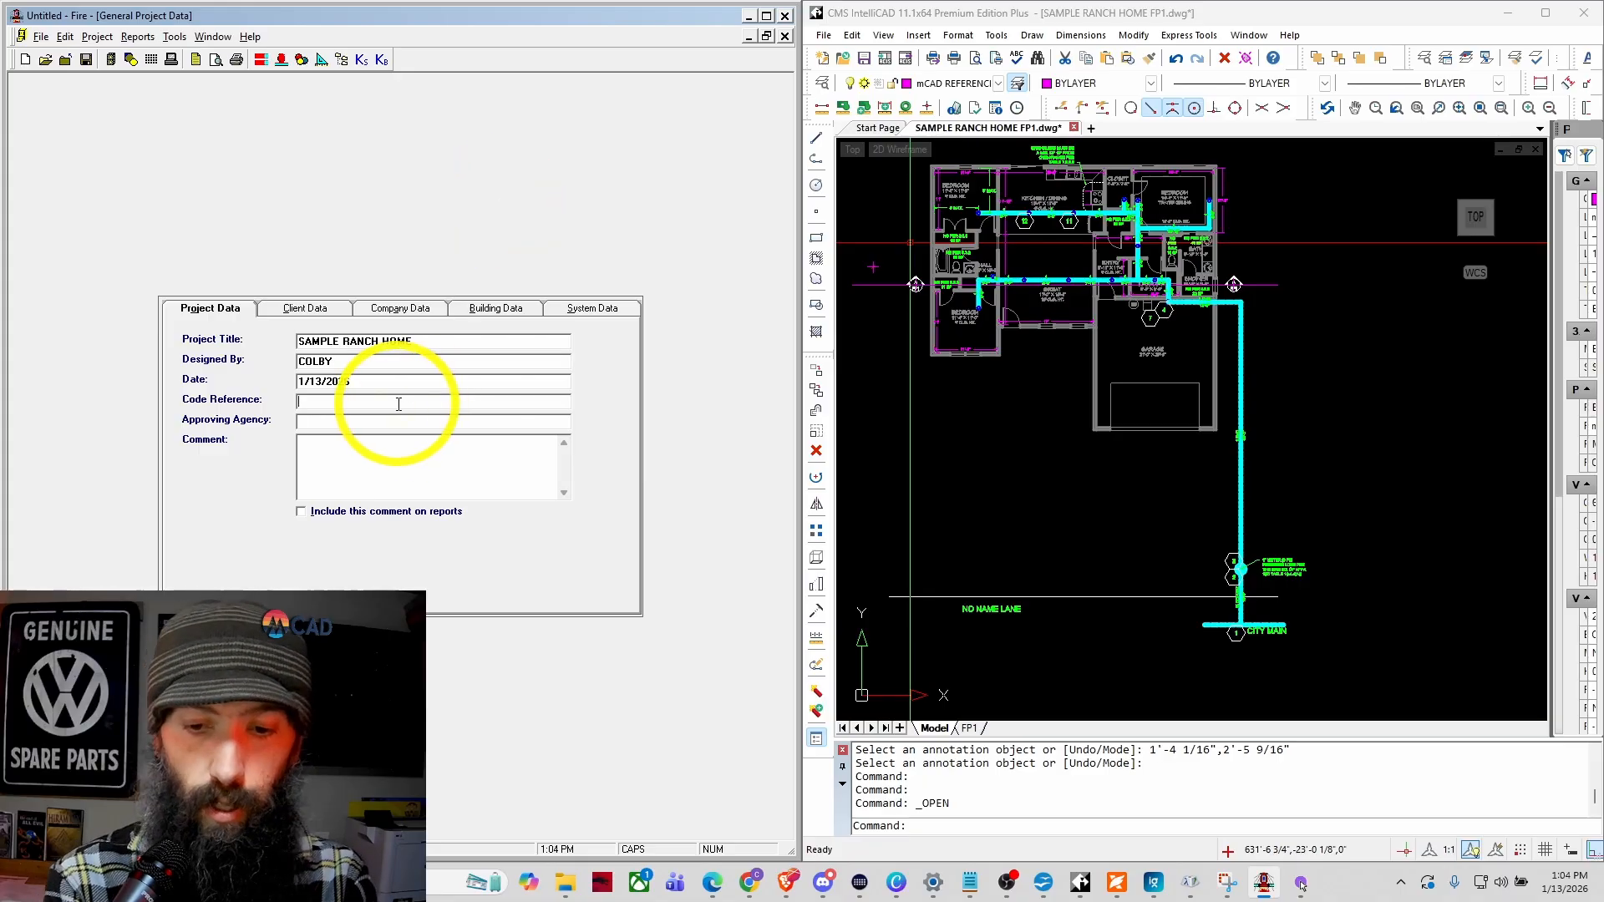
text(2019)
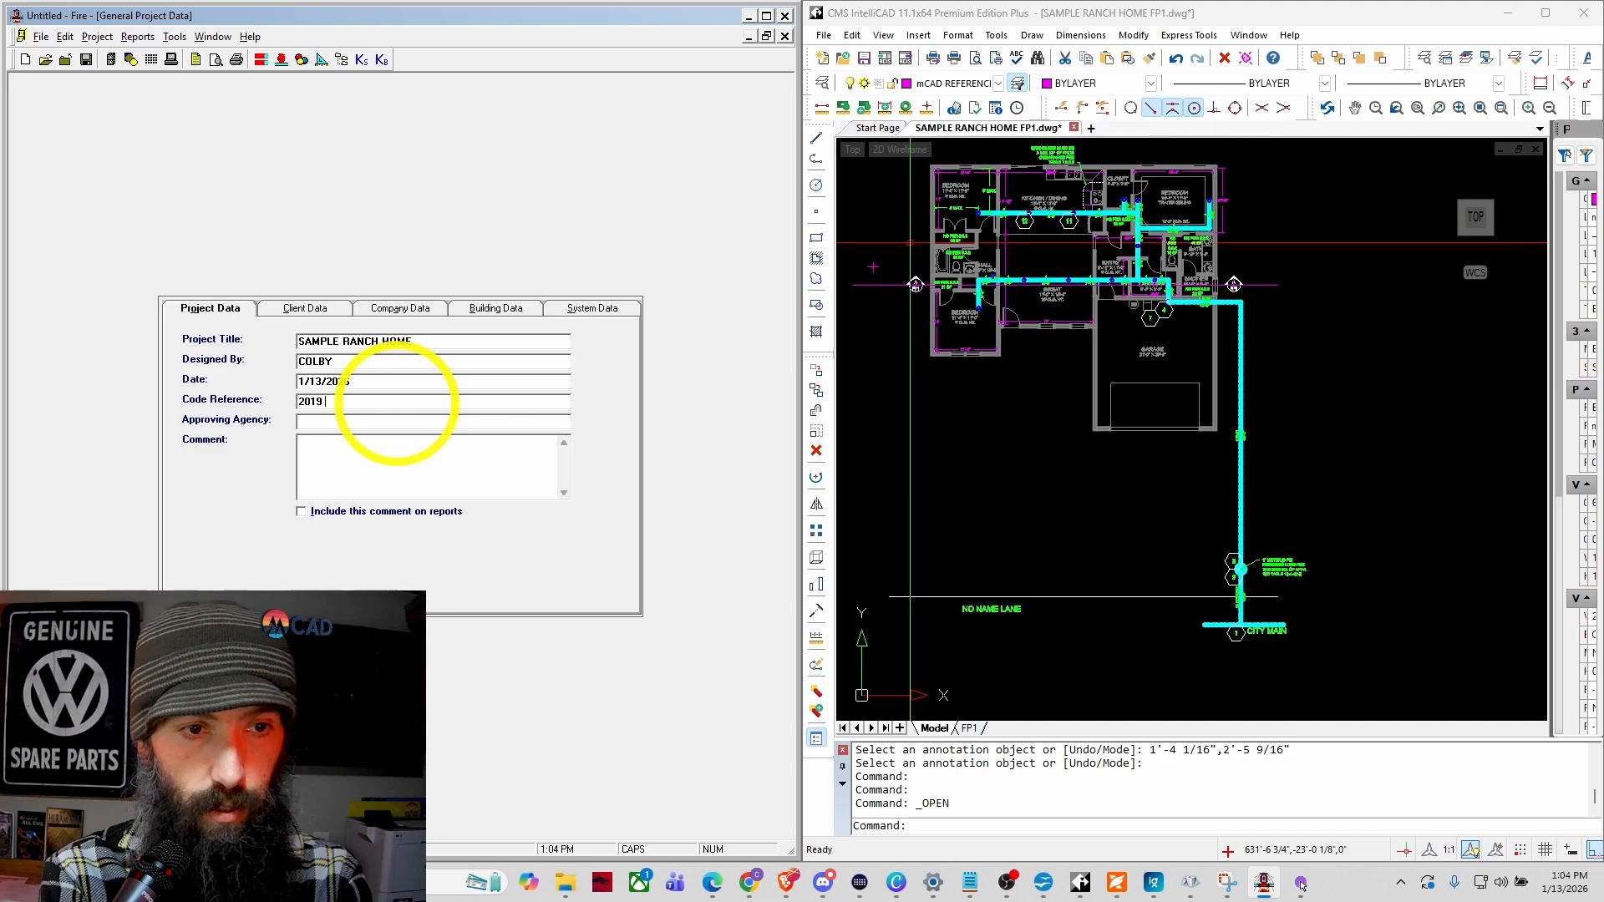
text( NFP)
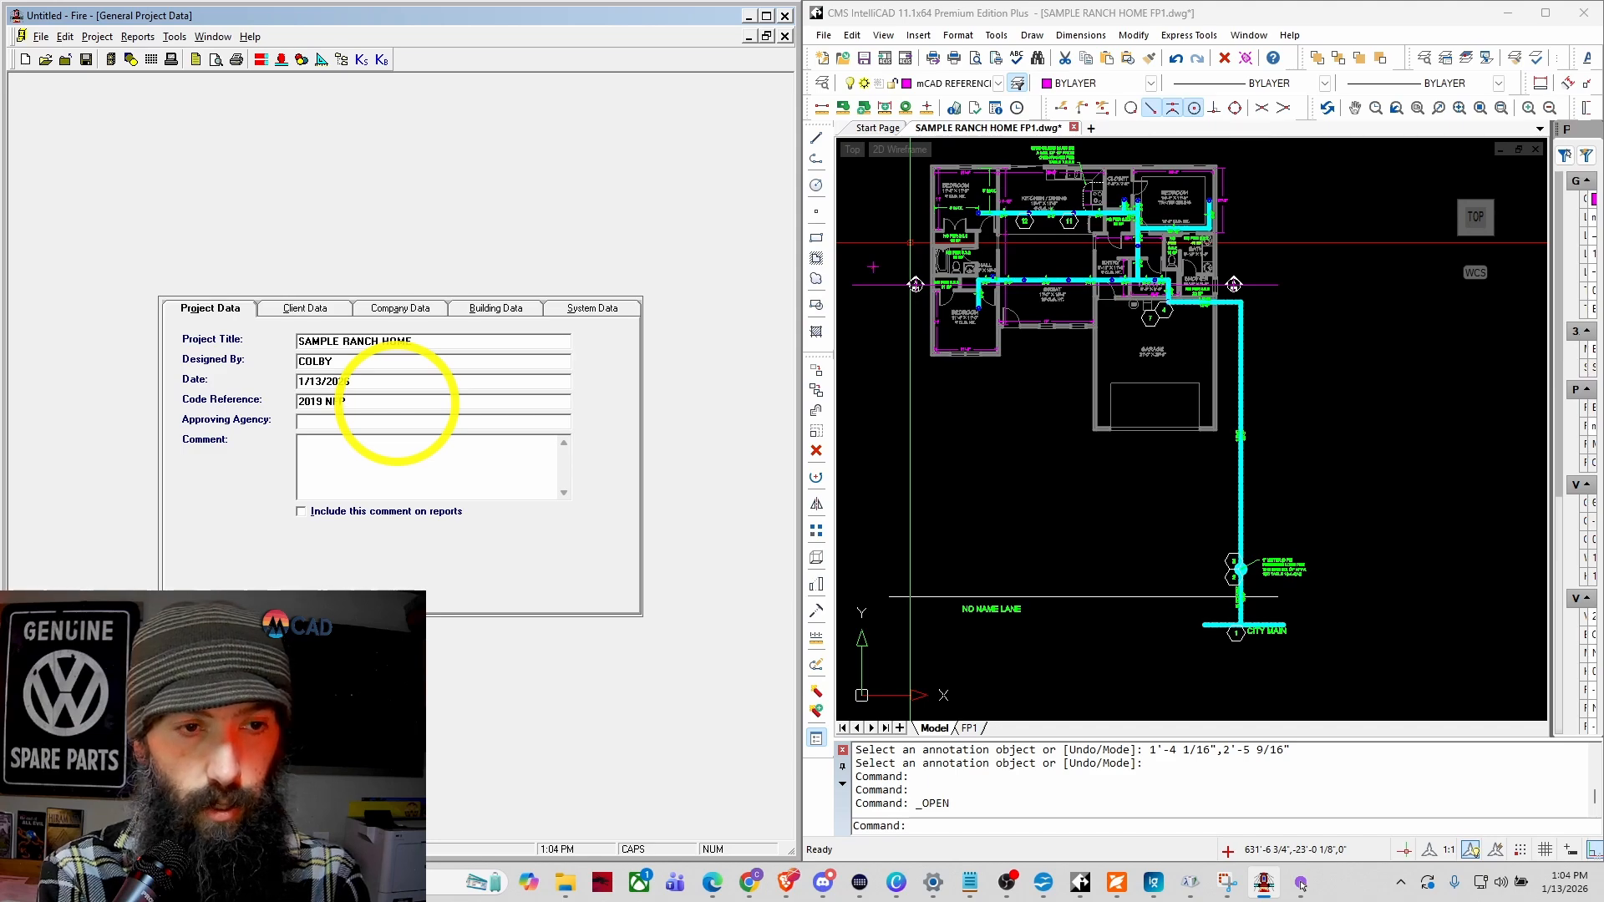
text(A 13D)
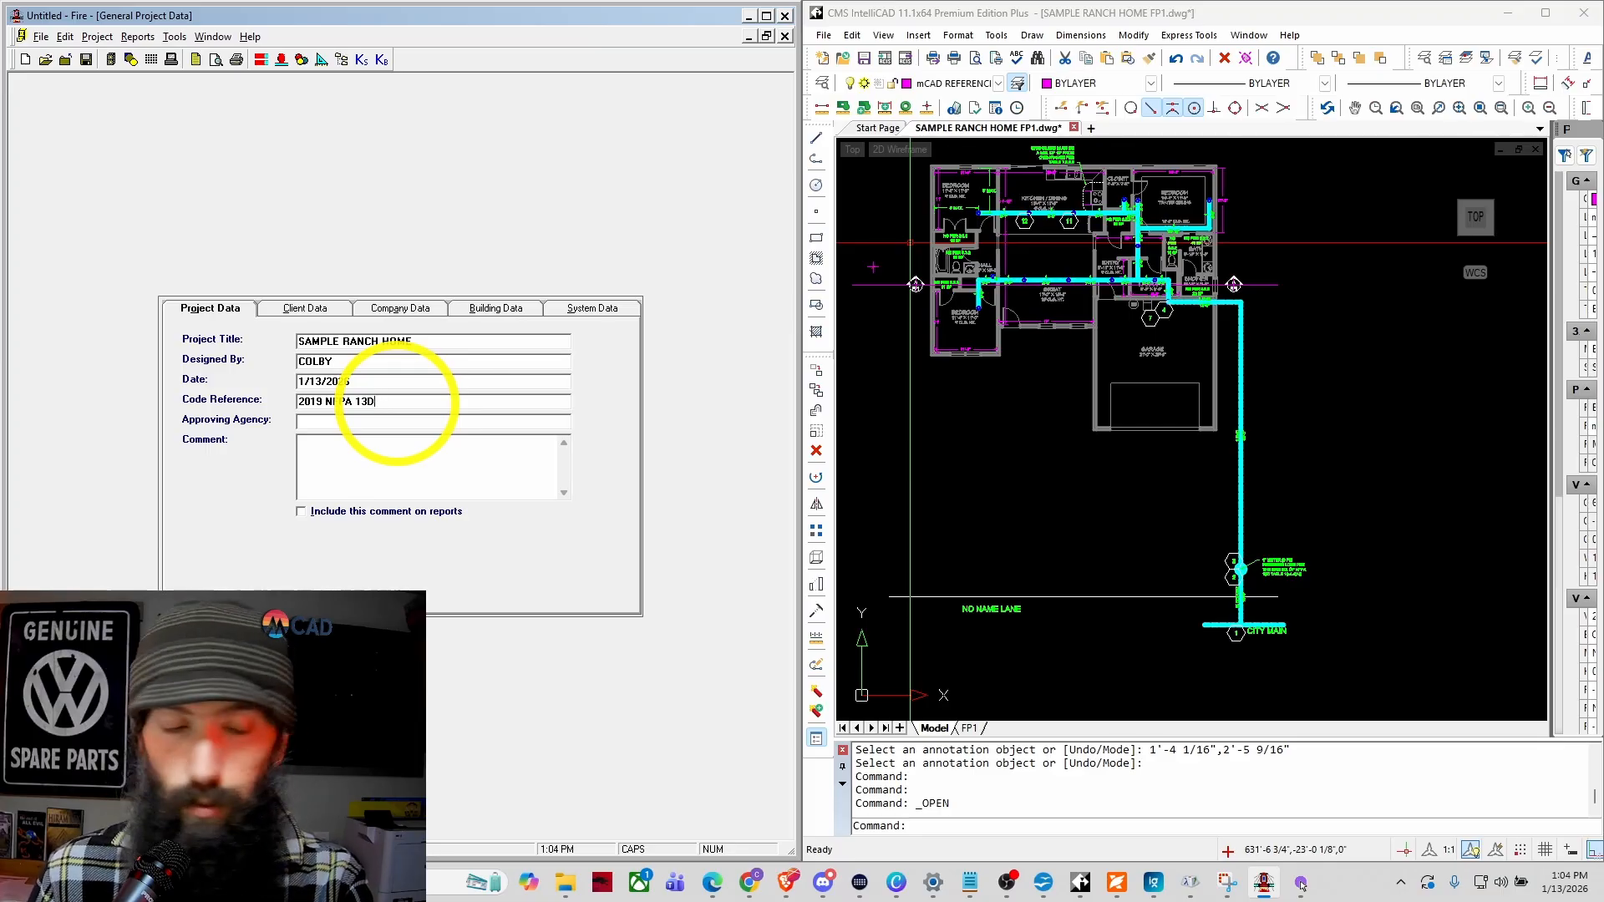
key(Tab)
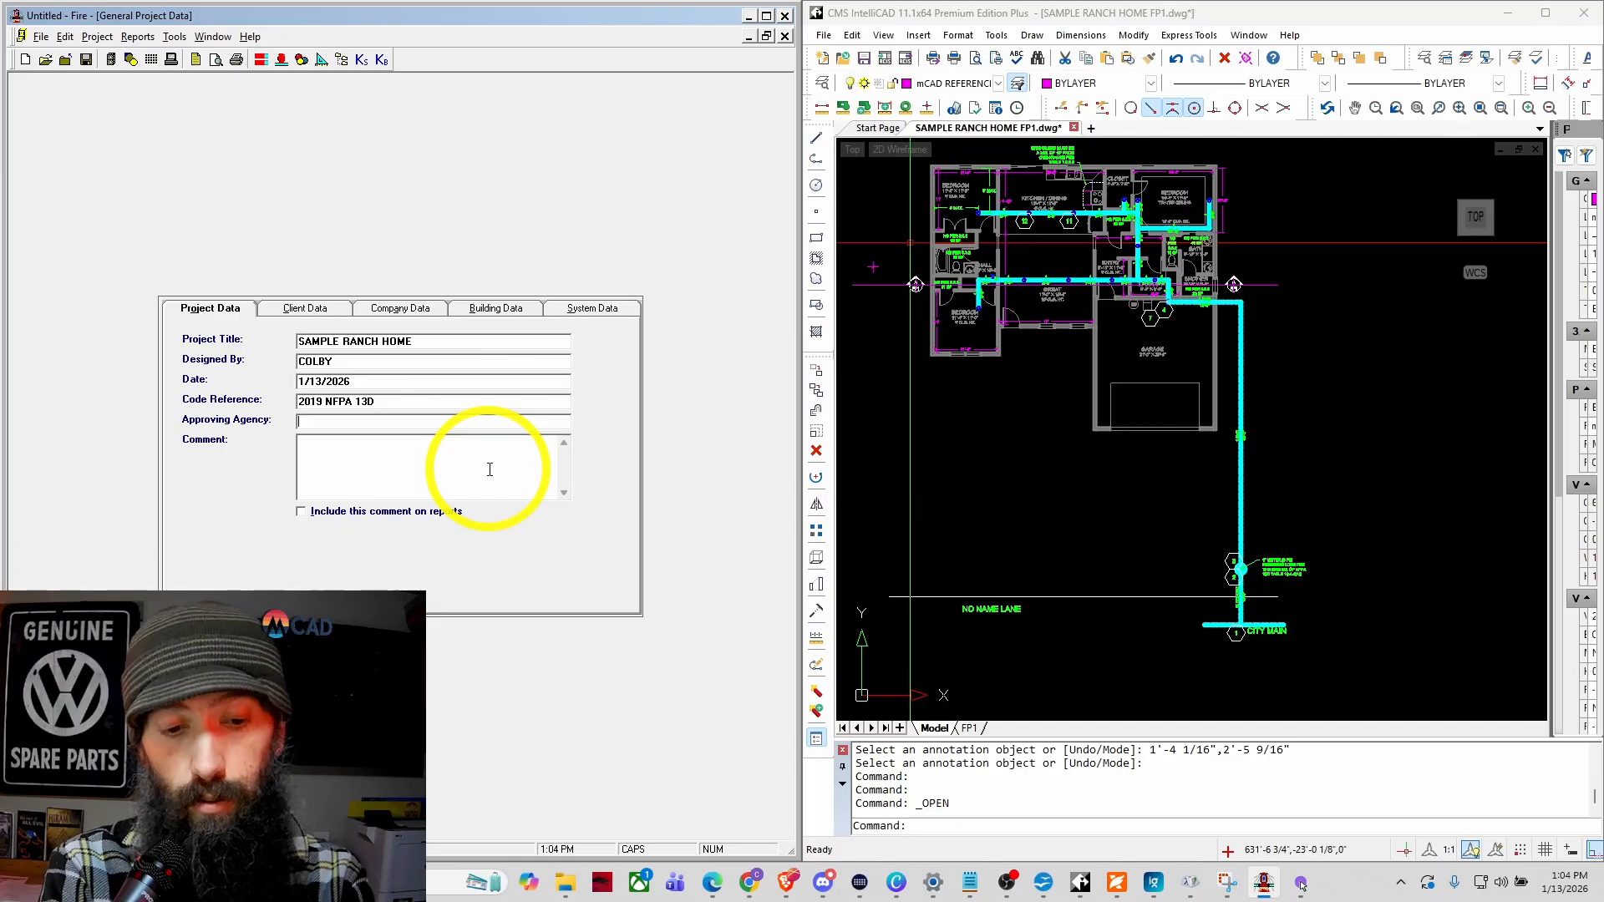
text(PORT)
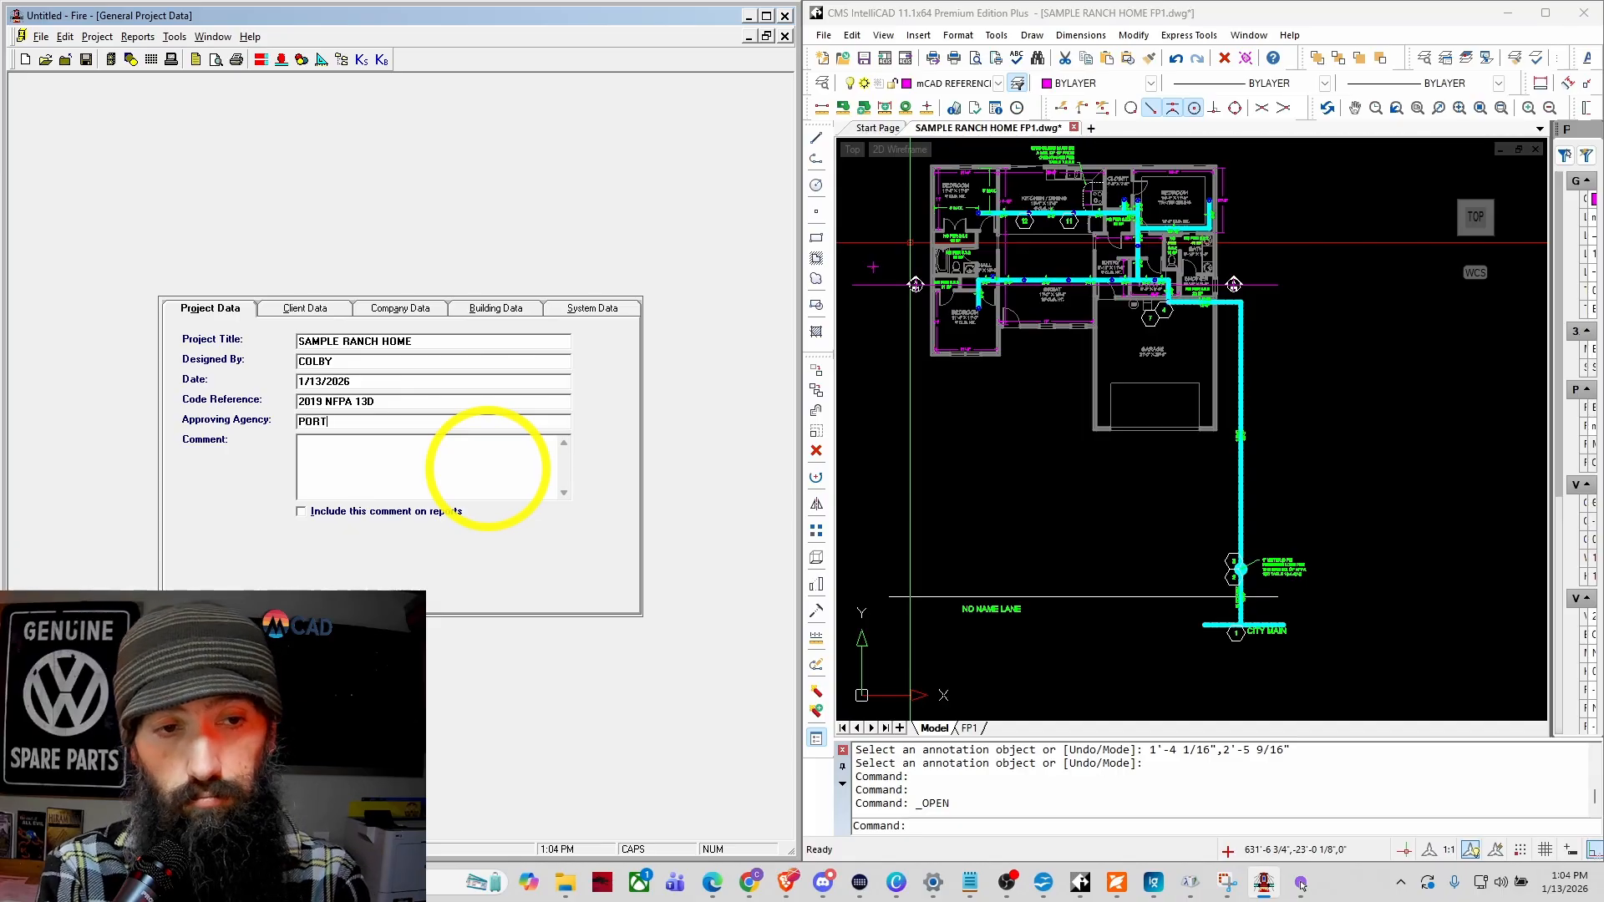
text(LAND FIRE AND RE)
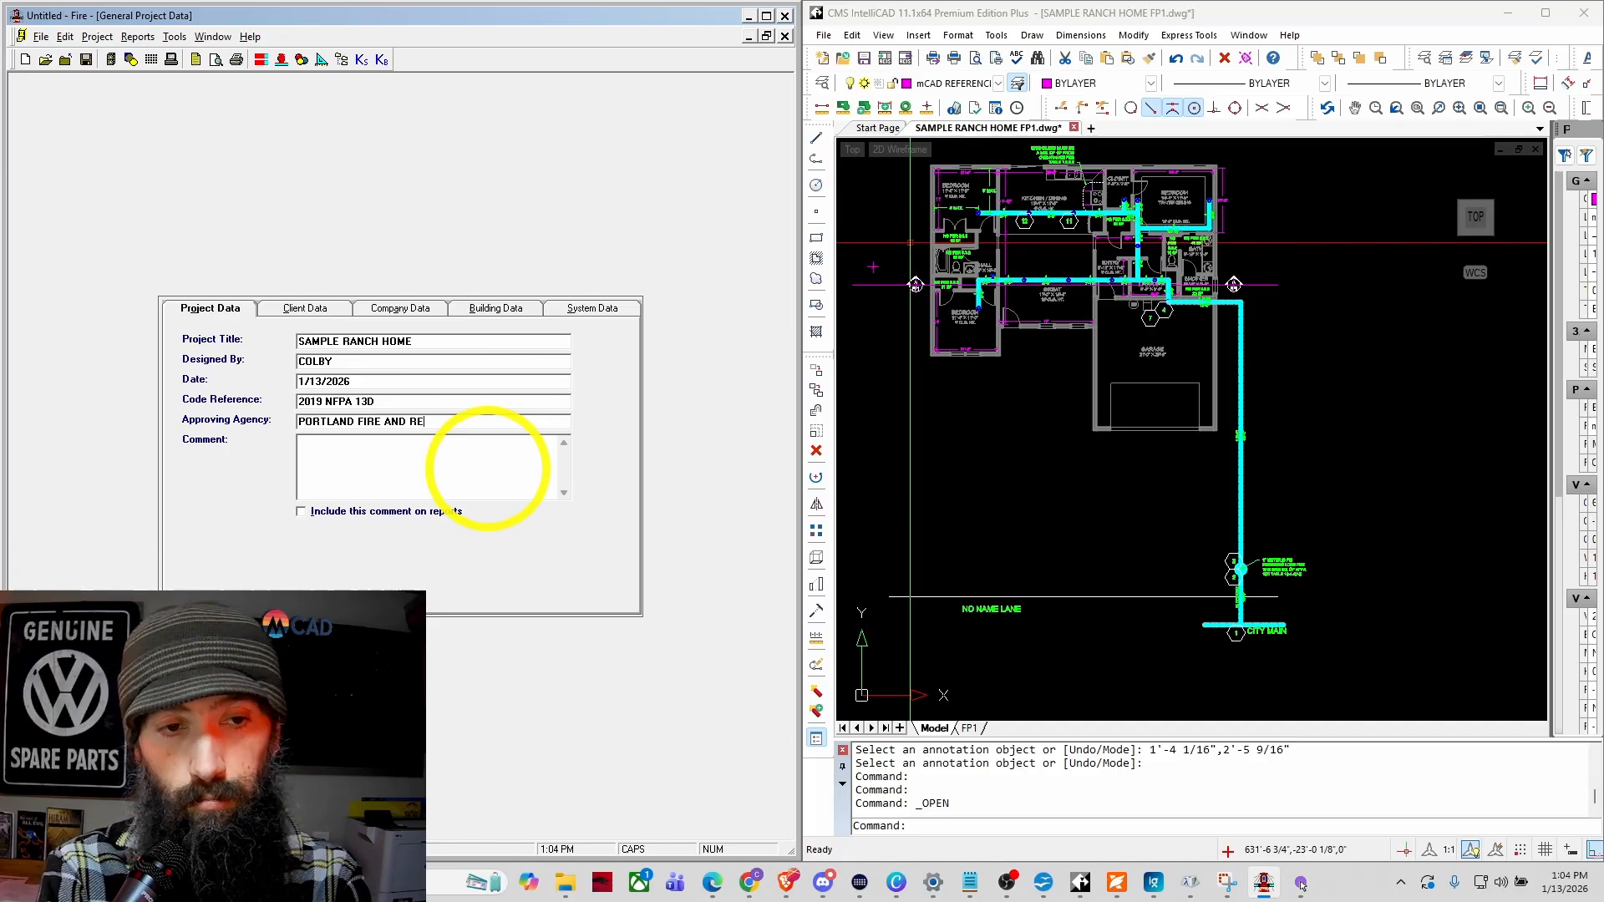
text(SCU)
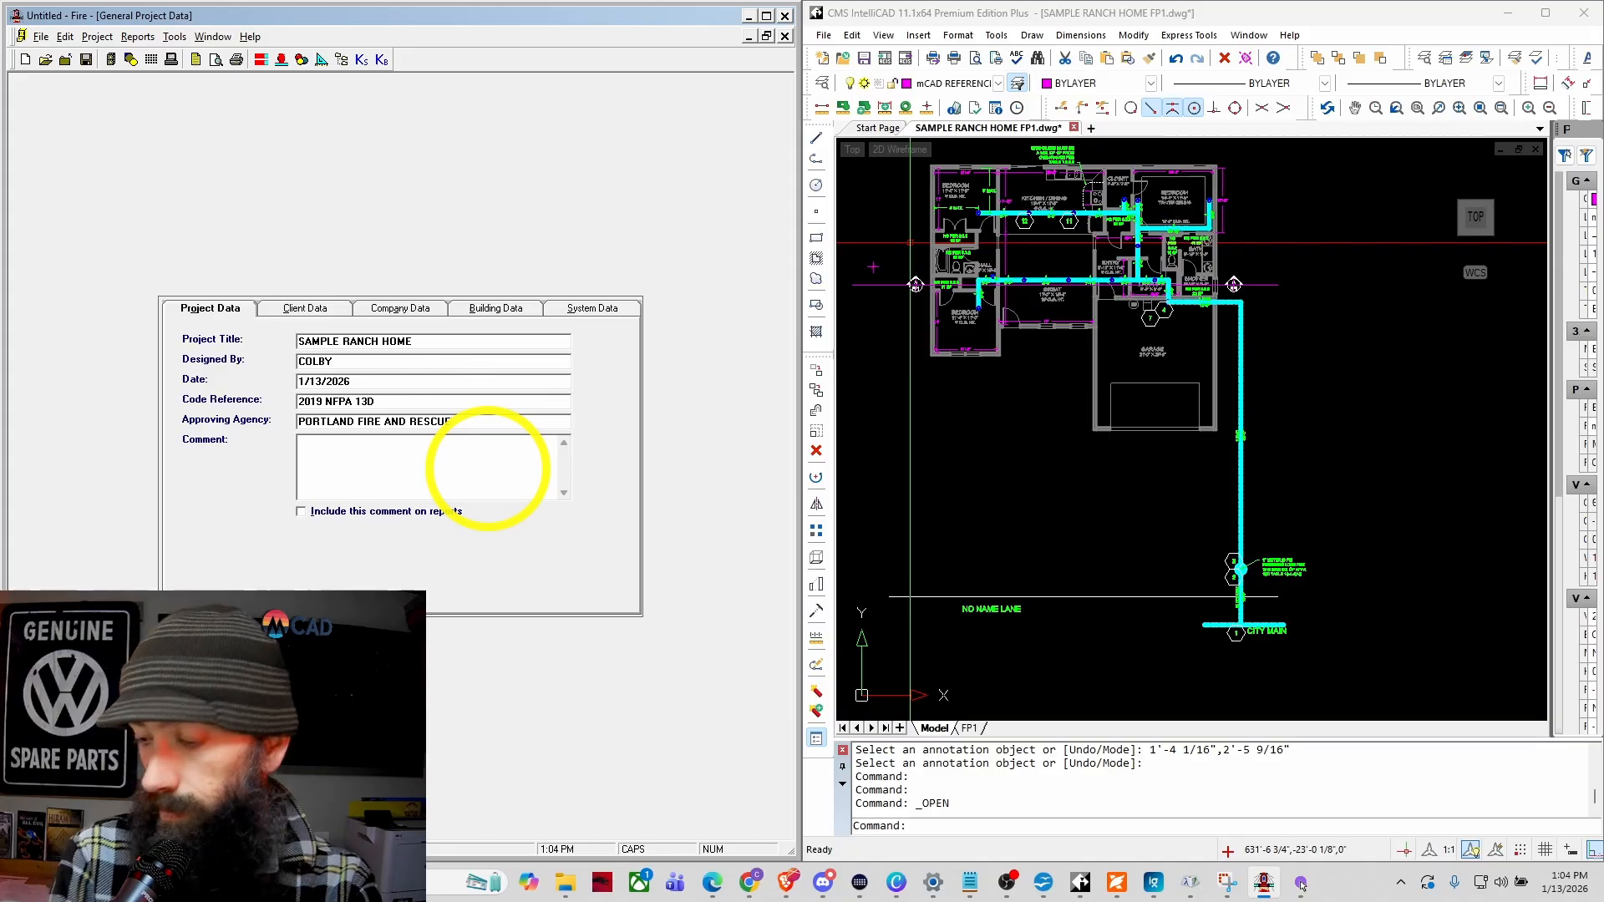
text(E)
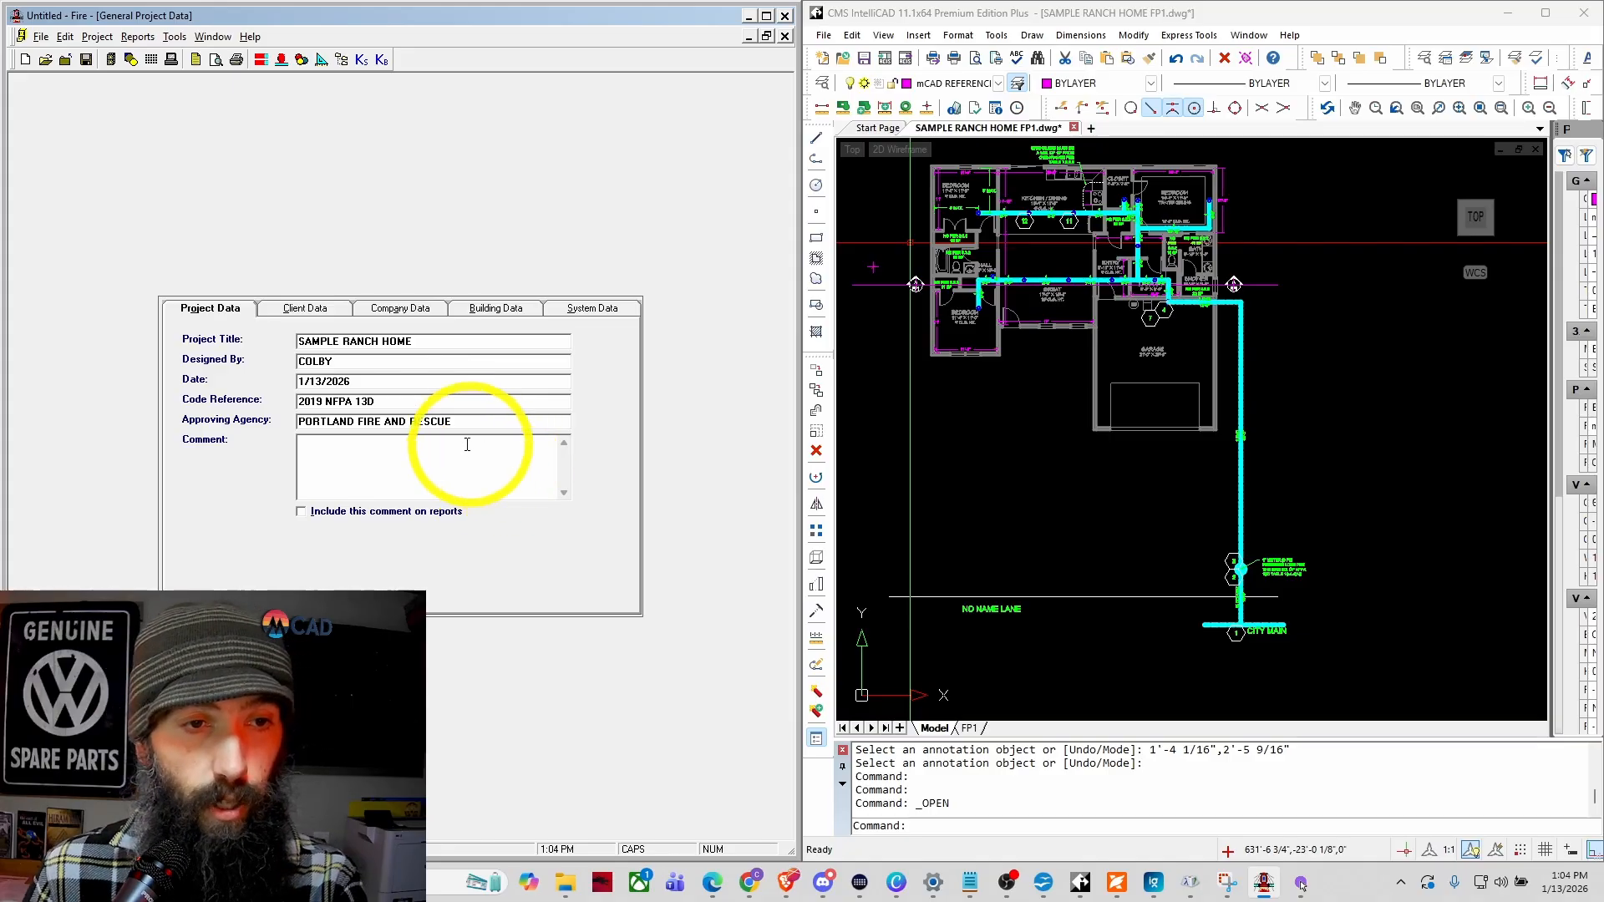
Step: Review the building, client and company data entries of the project, ending on the company data
click(317, 309)
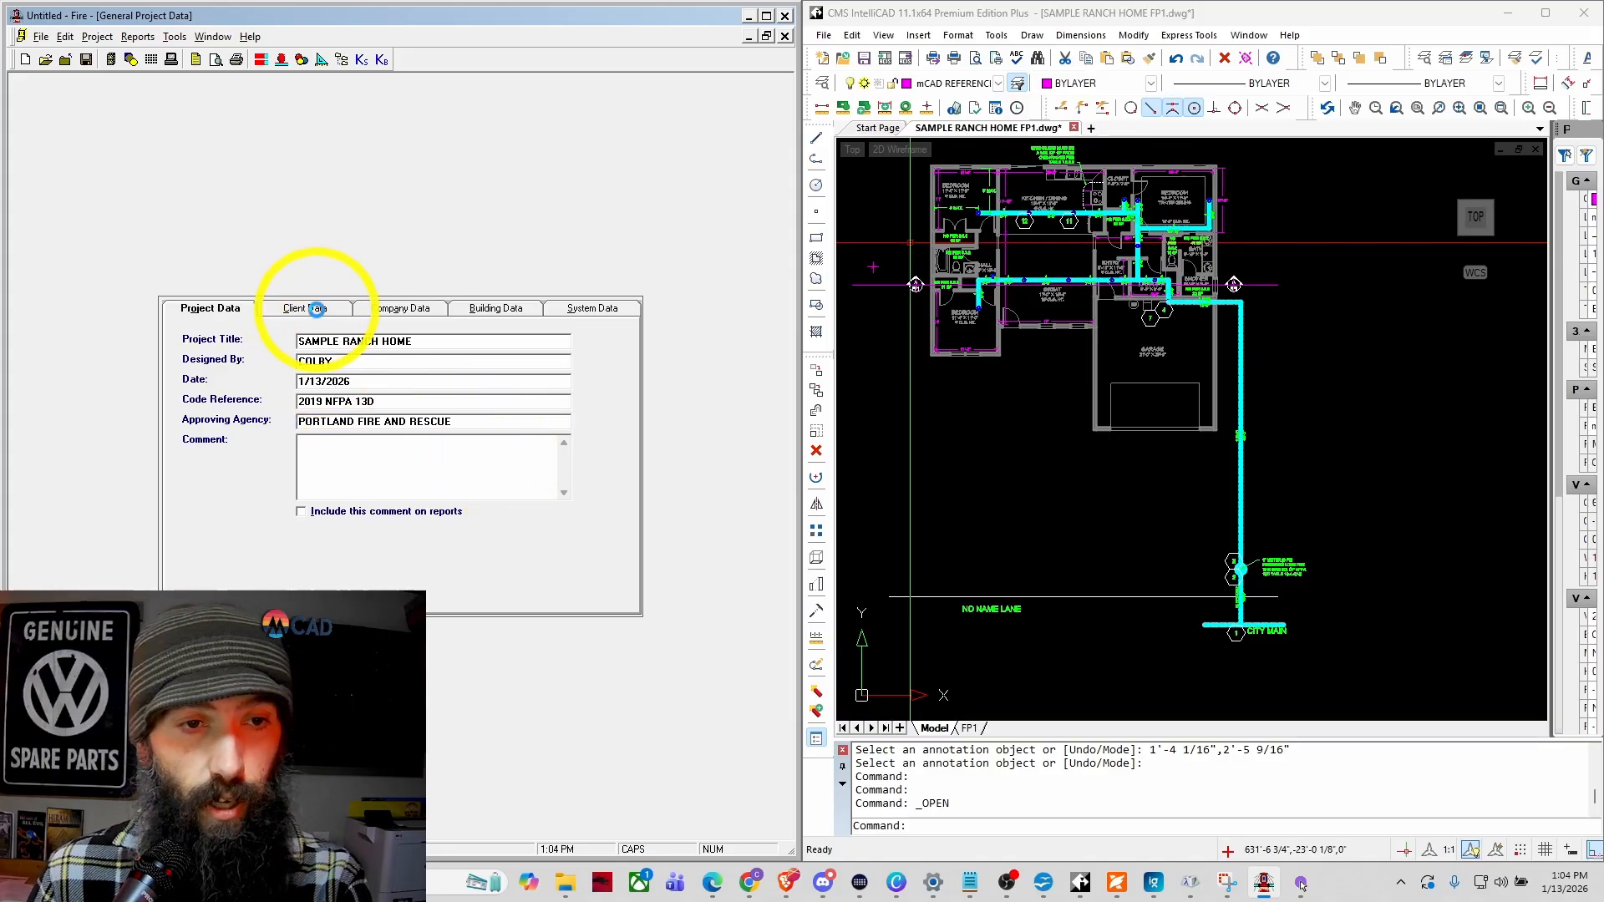
click(415, 312)
click(499, 311)
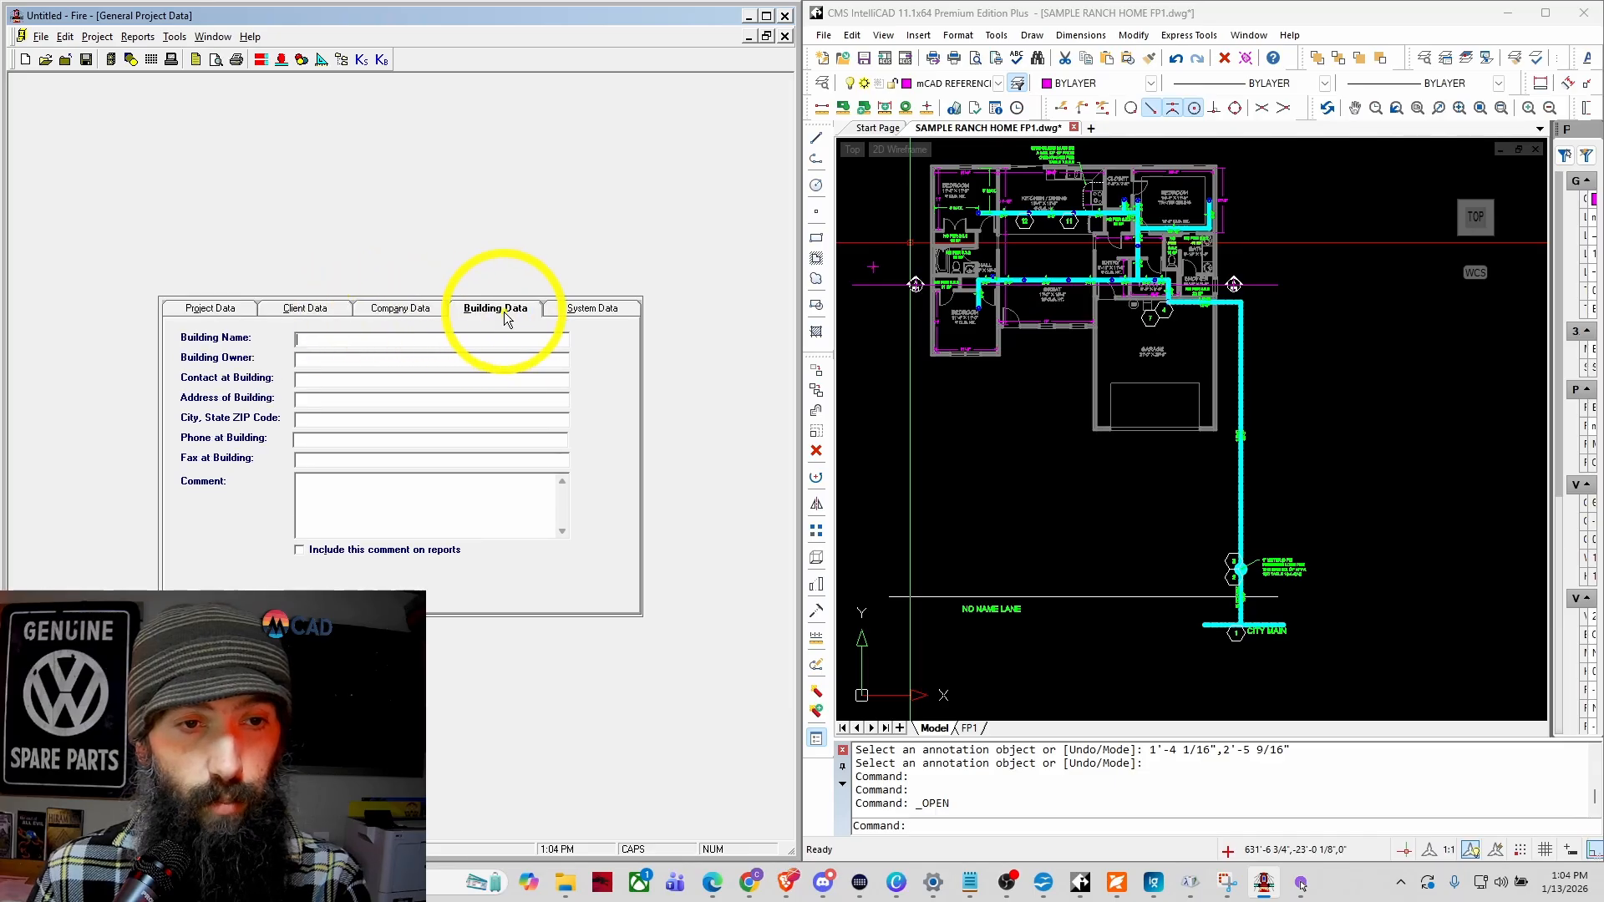
click(320, 313)
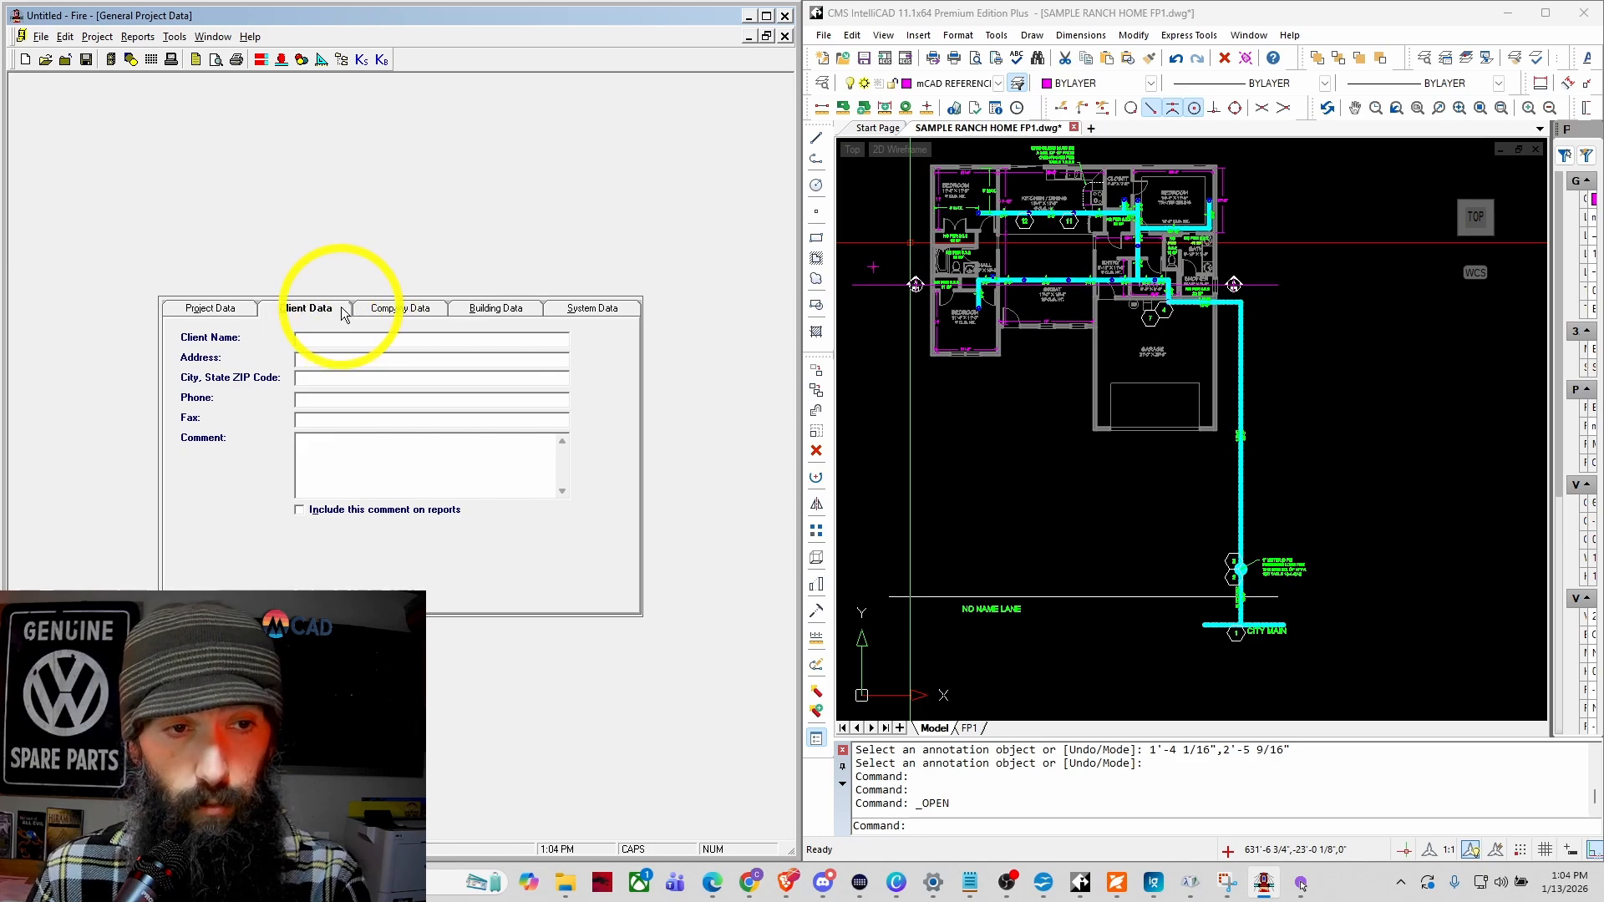
click(399, 309)
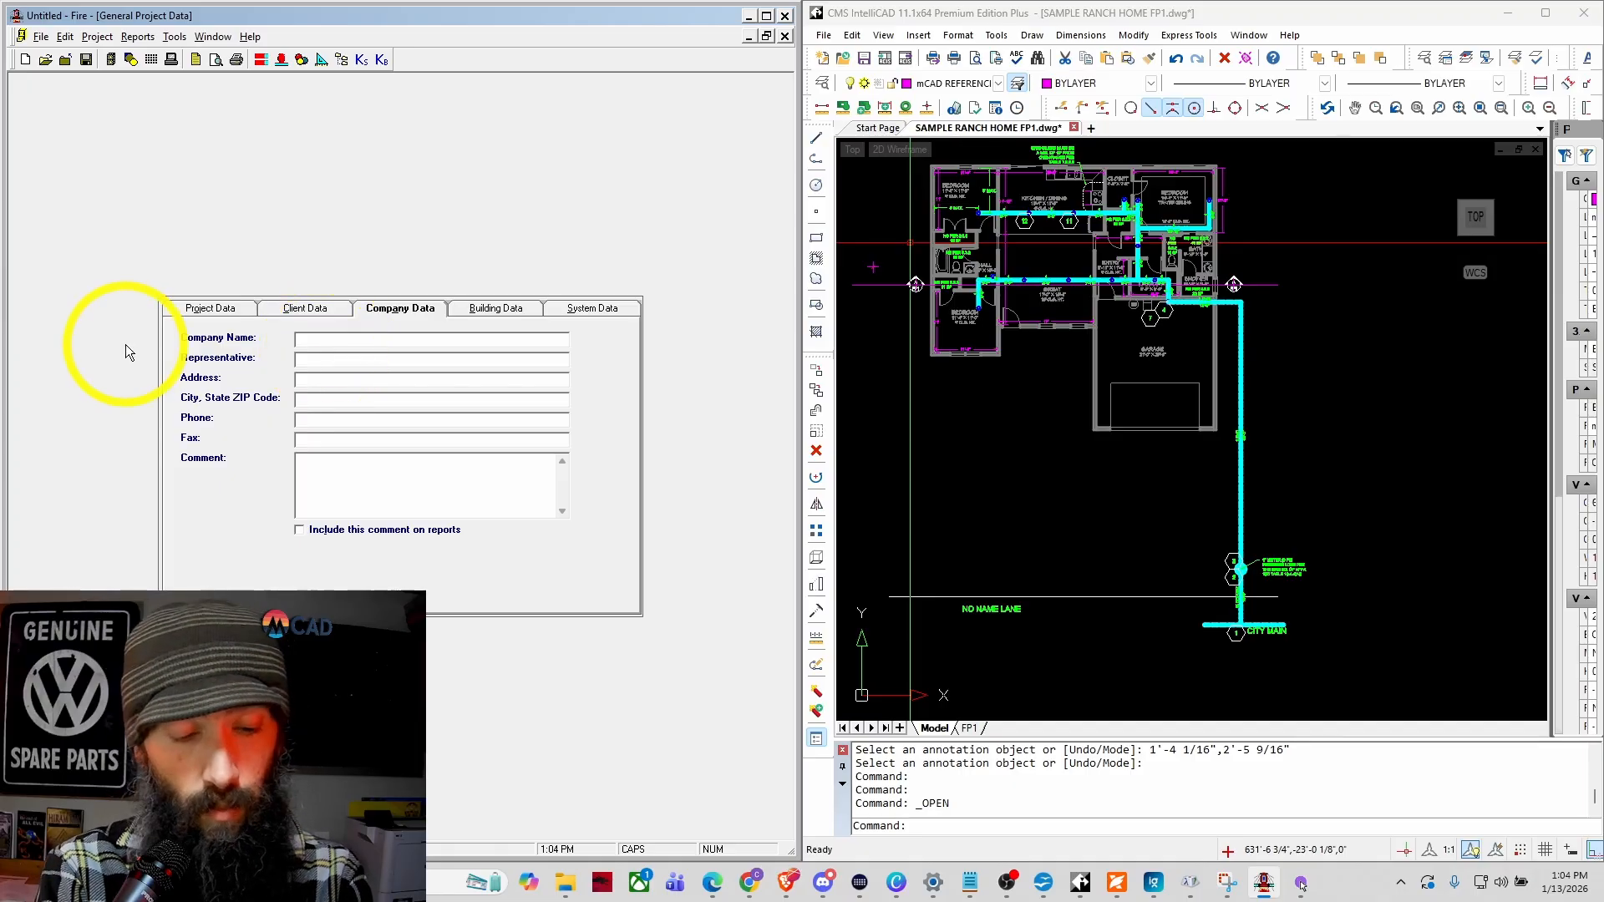
Step: Enter SUPER GOOD GUY SPRINKLER PROS as the company name and fill in the company representative's name
text(SUP)
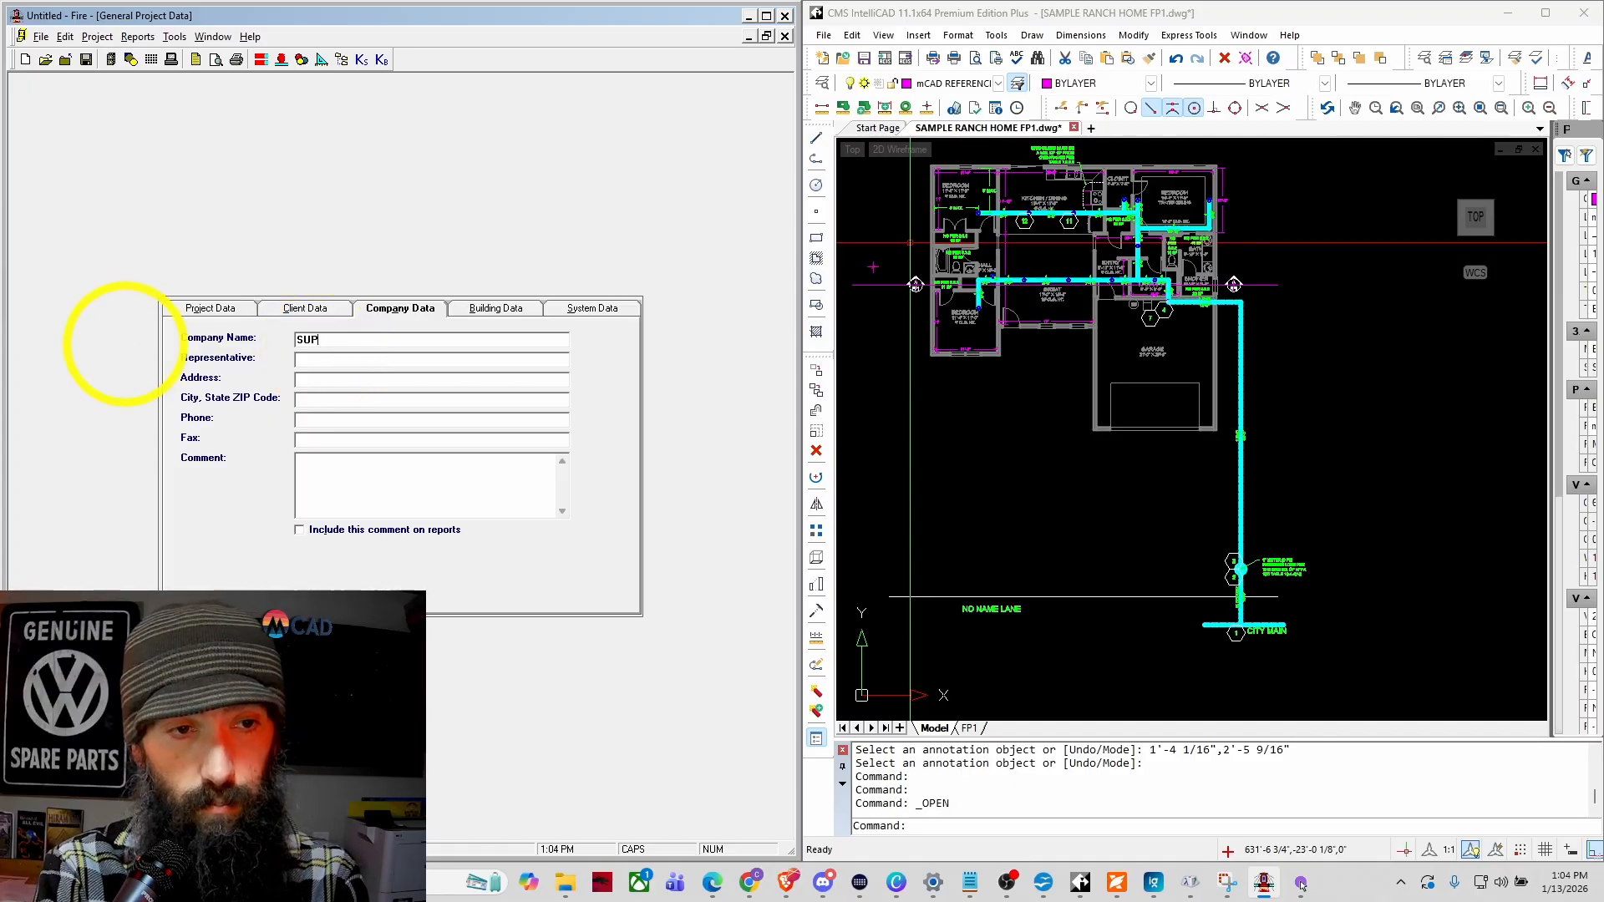
text(ER GOOD GUY)
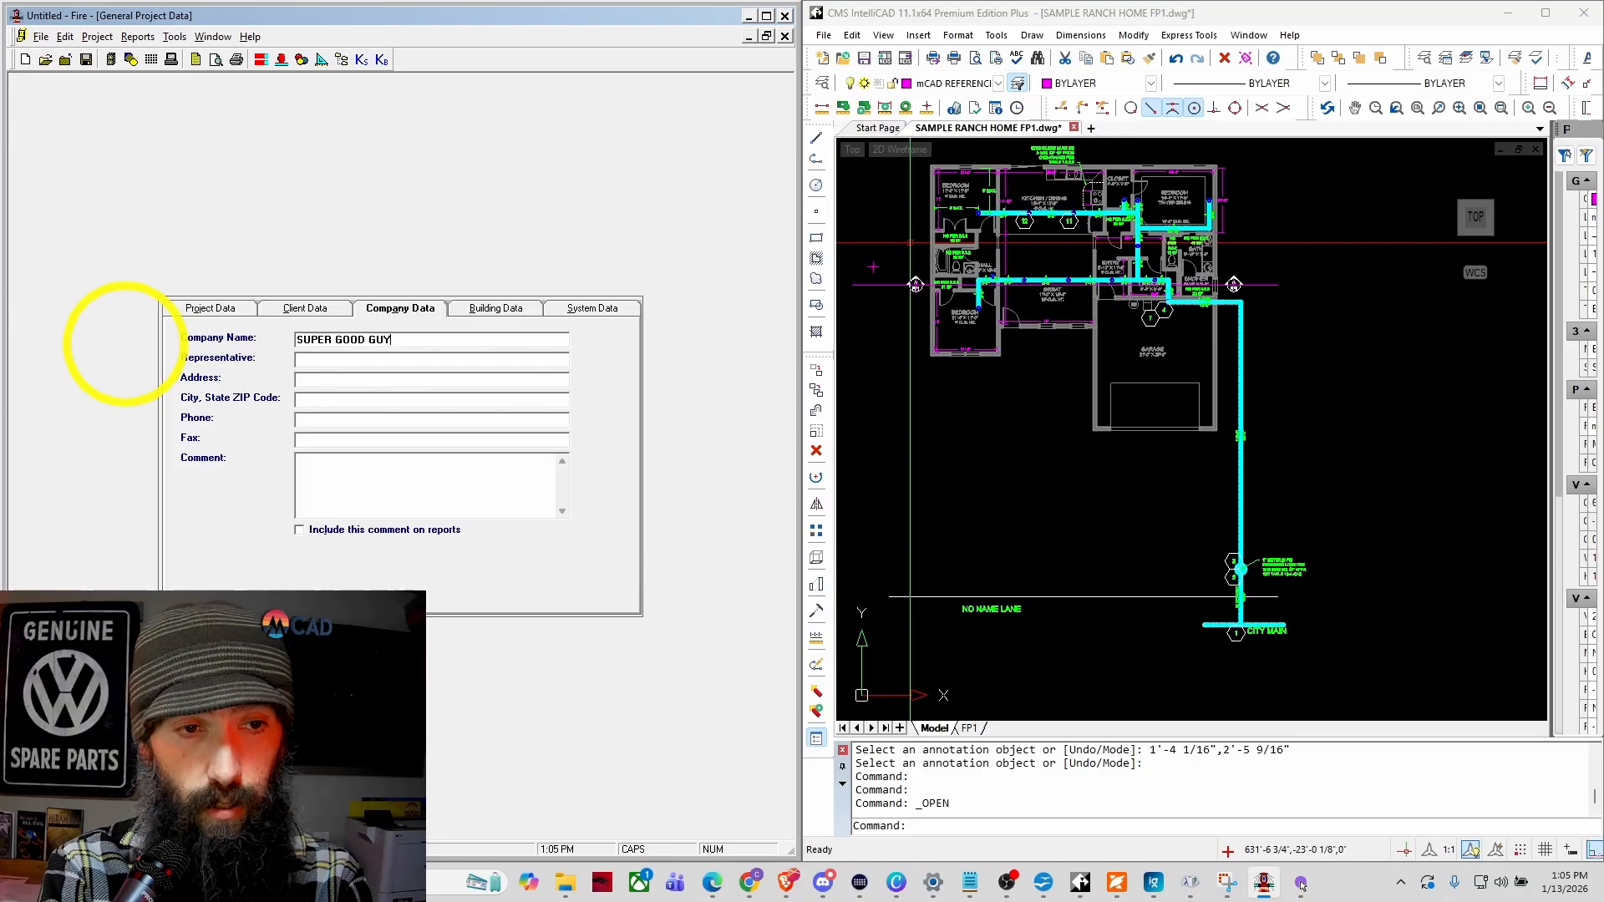
text( SPRINKL)
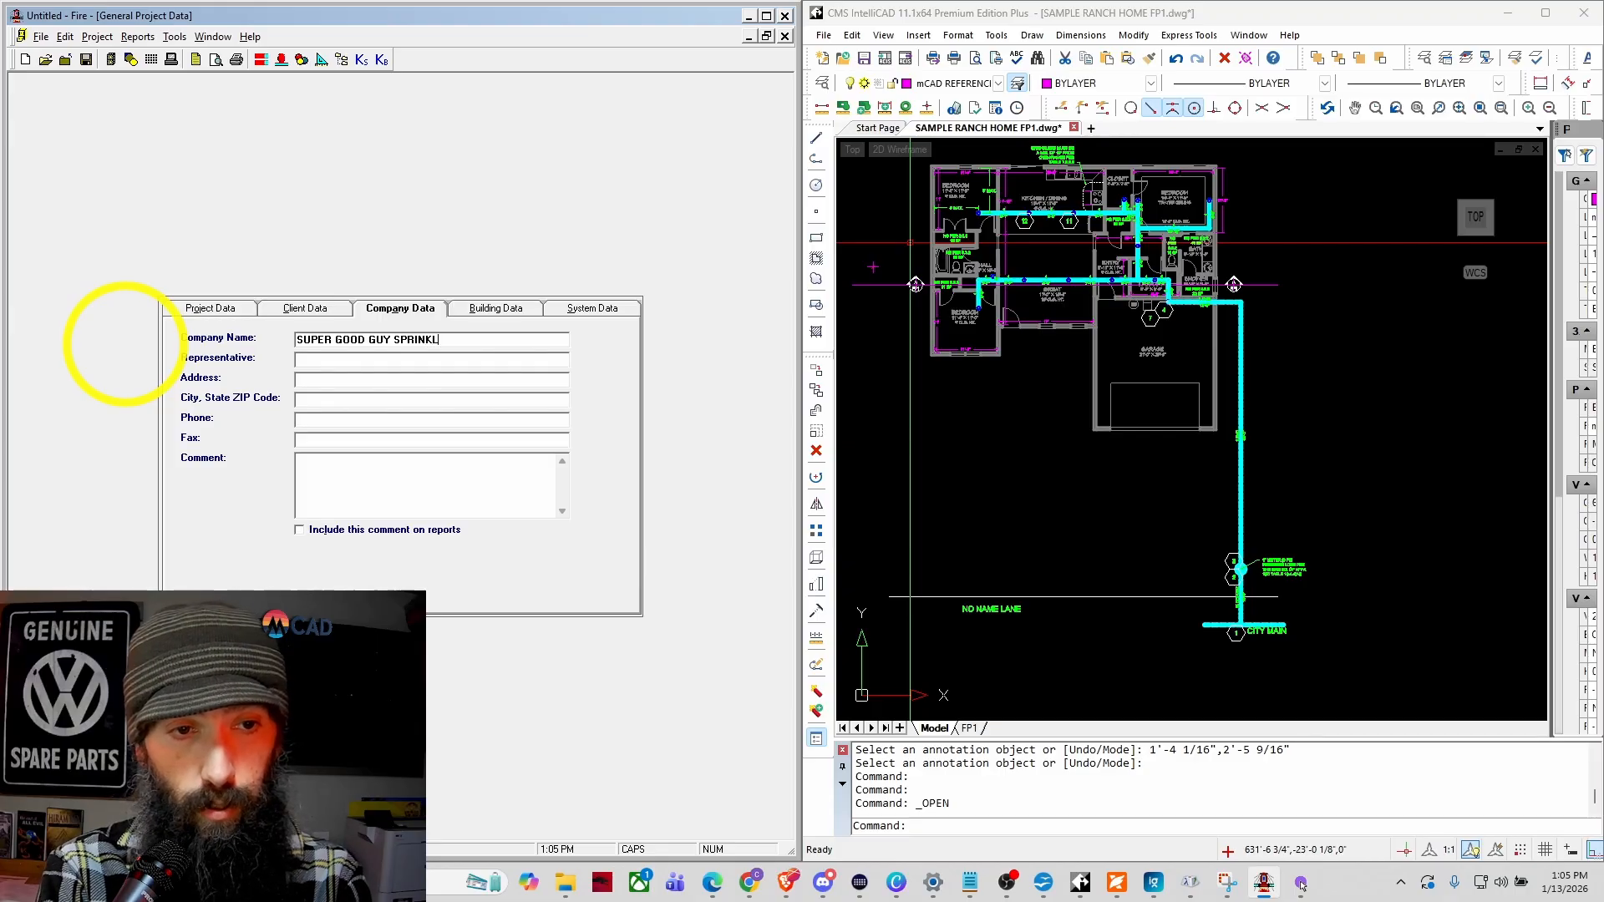
text(ER PROS)
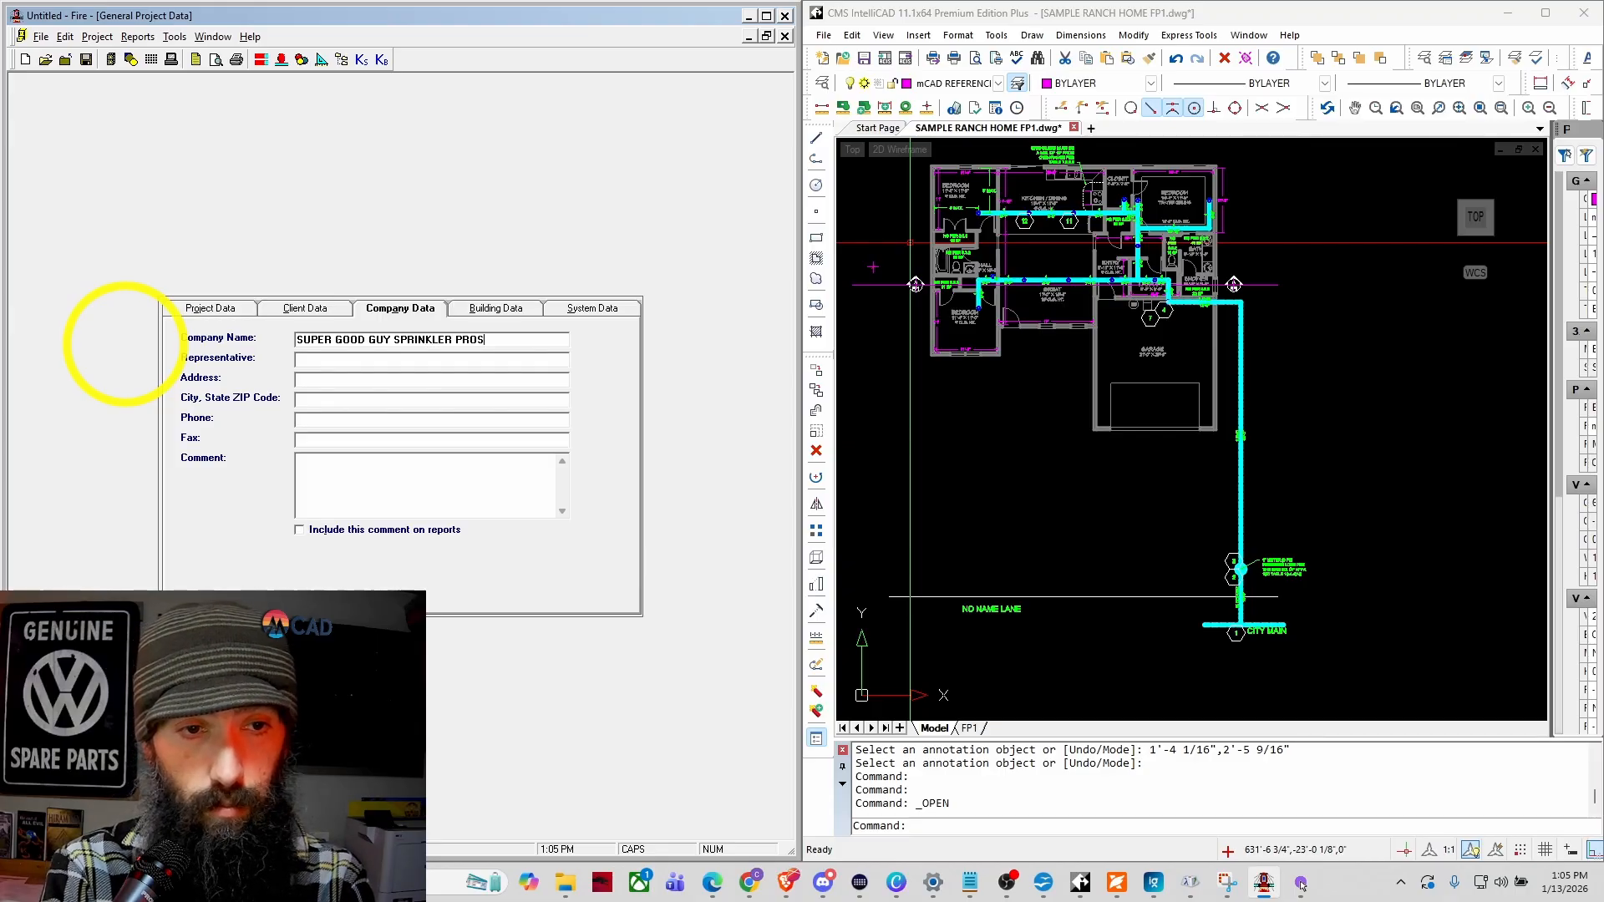
click(334, 360)
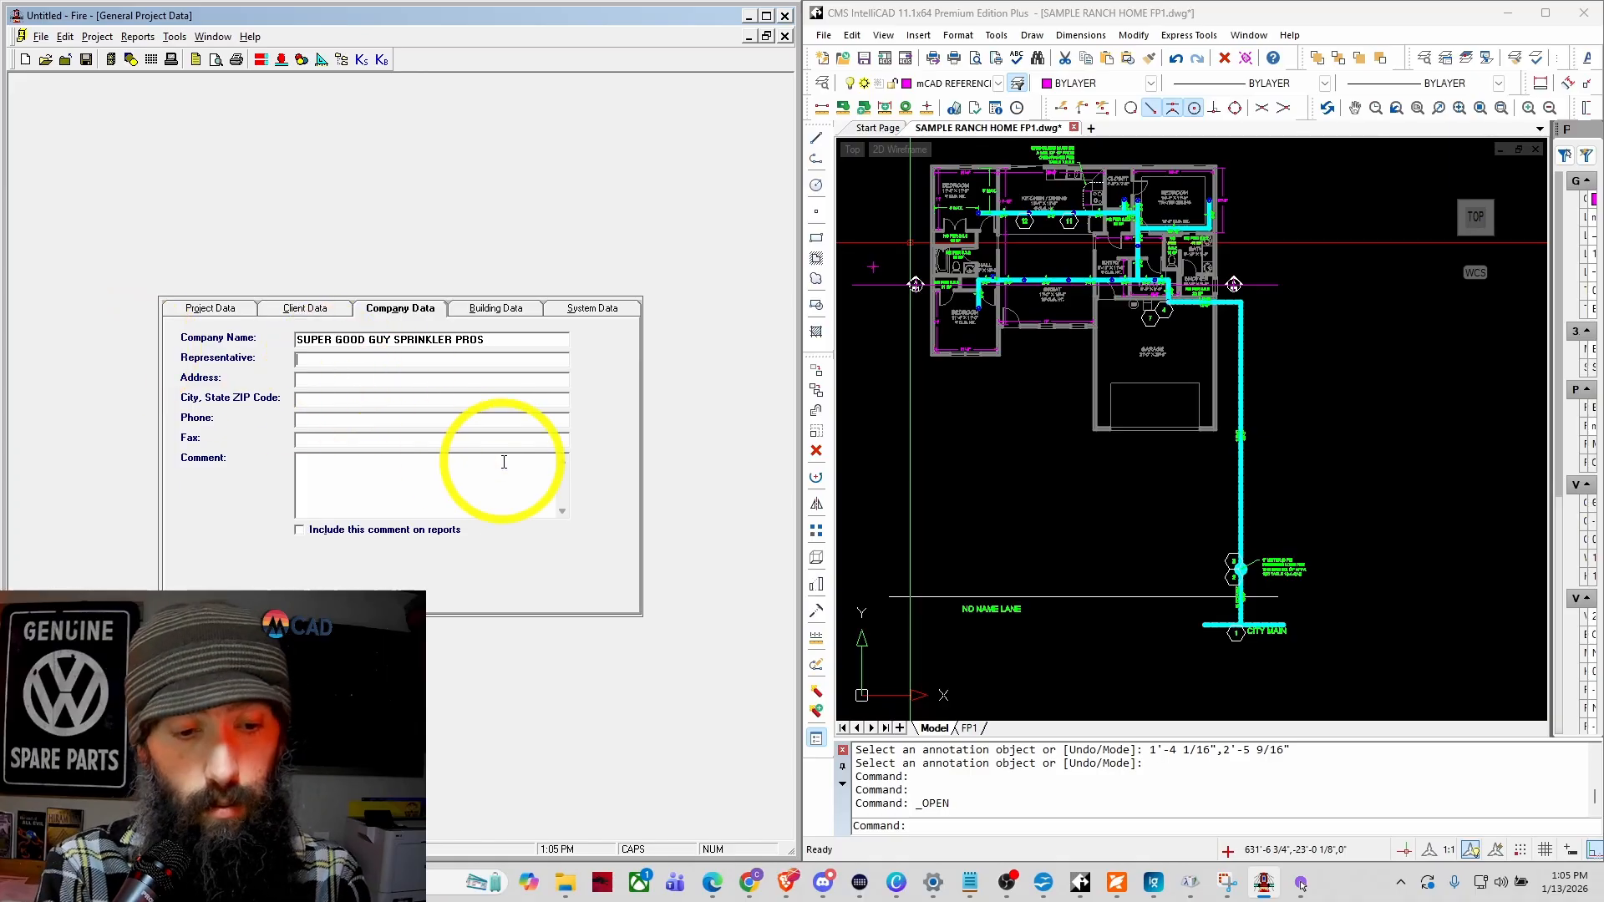
text(JOBLO)
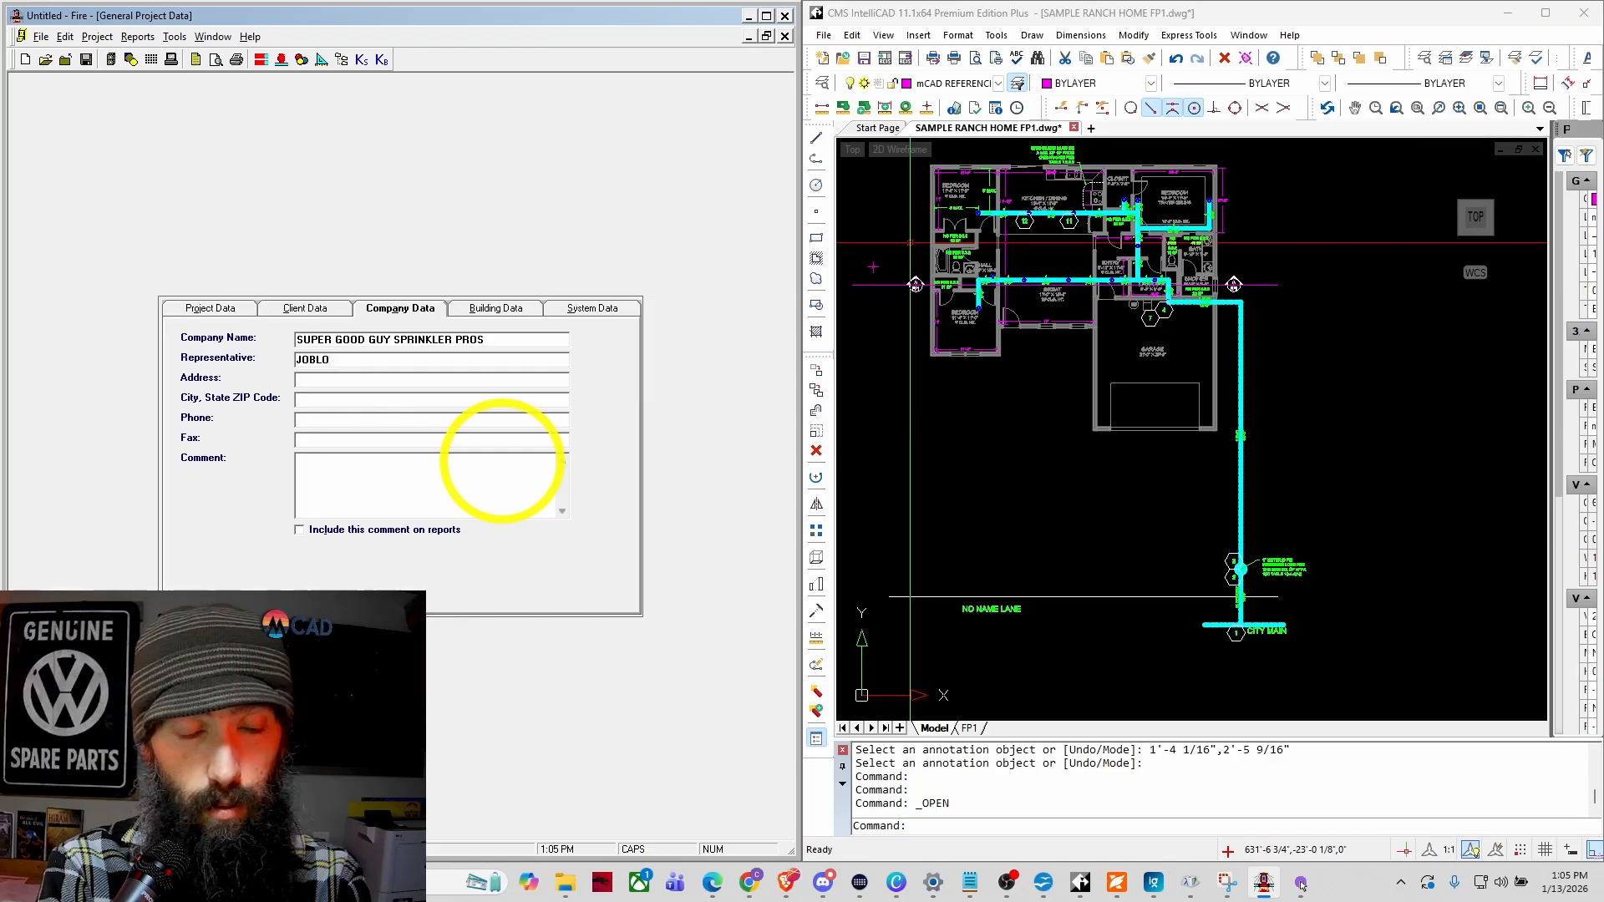
text( PIPEFI)
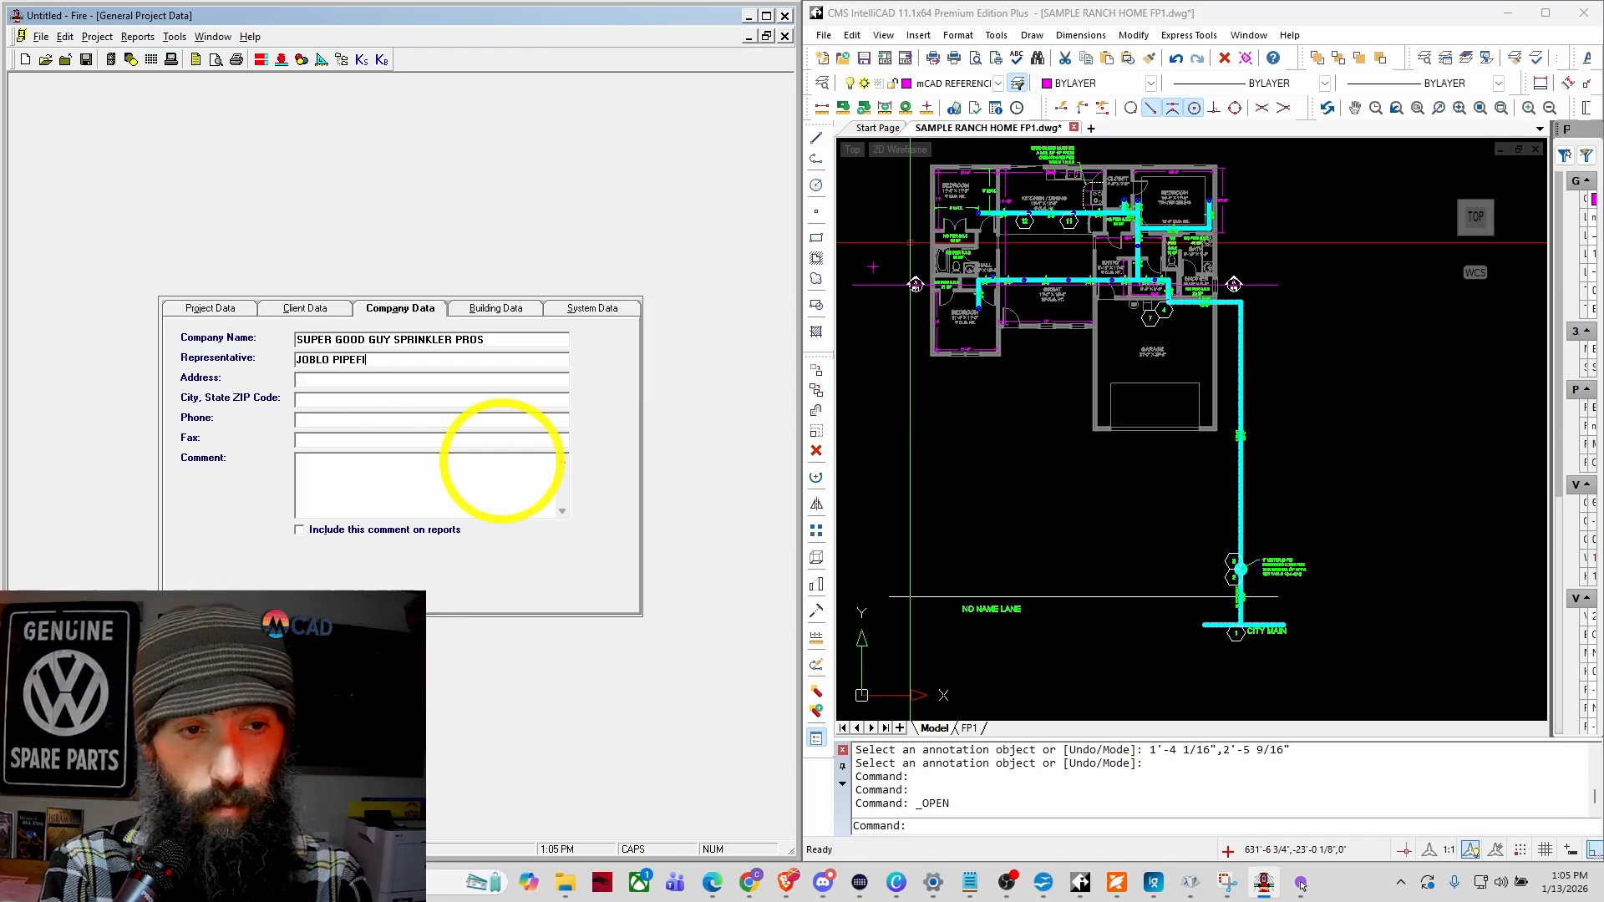
text(TTER)
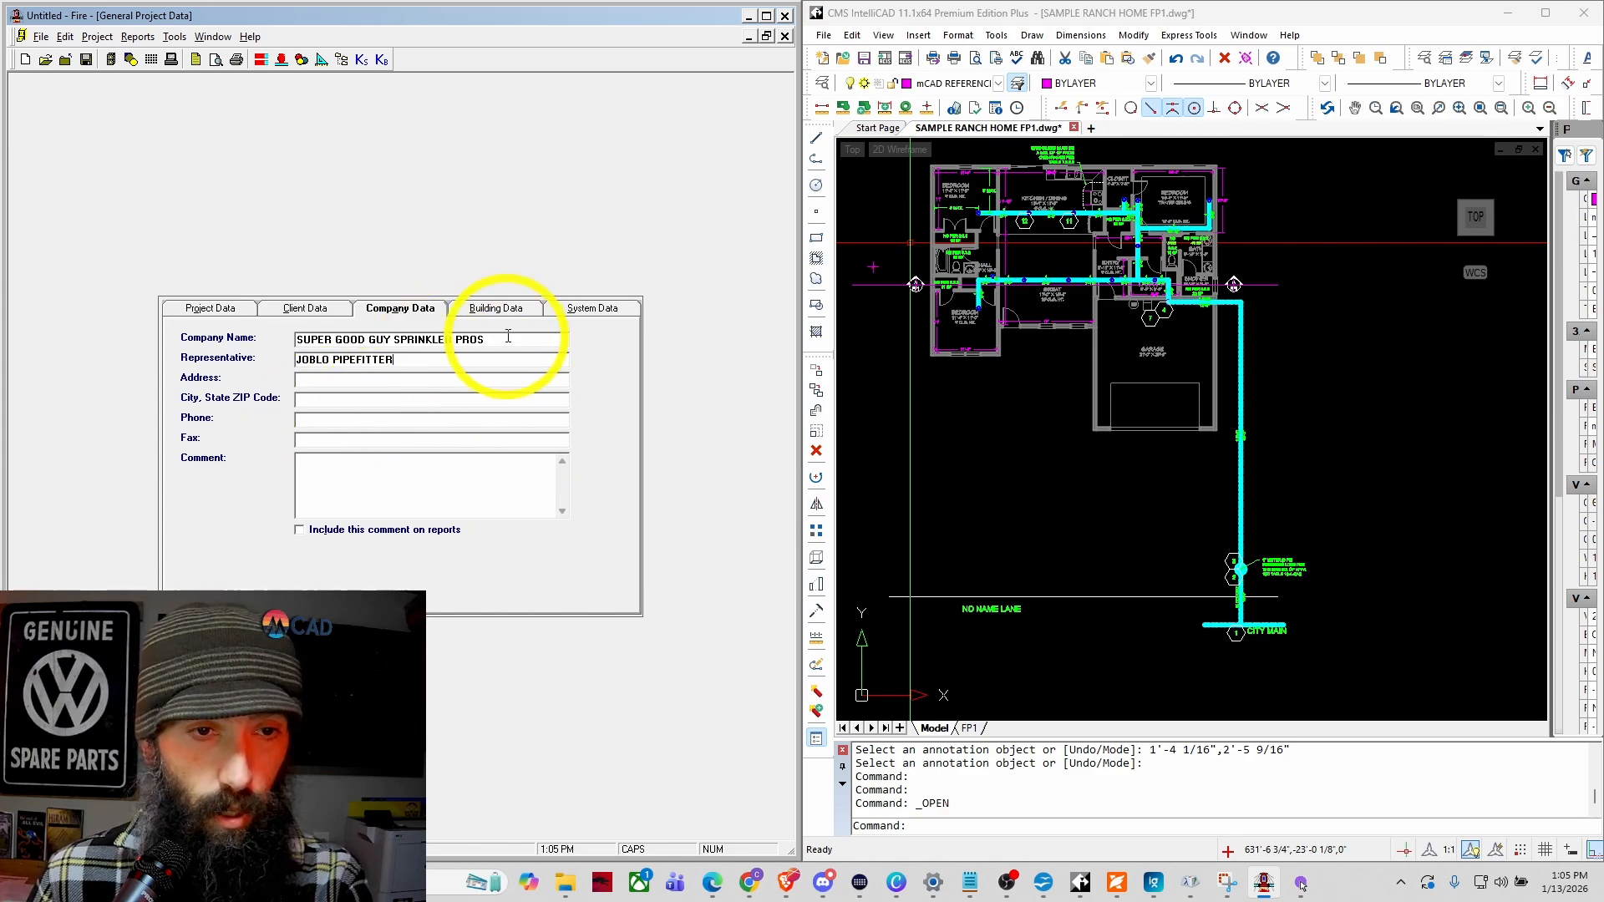
Step: Open the building data and set the building name to SAMPLE RANCH
click(495, 308)
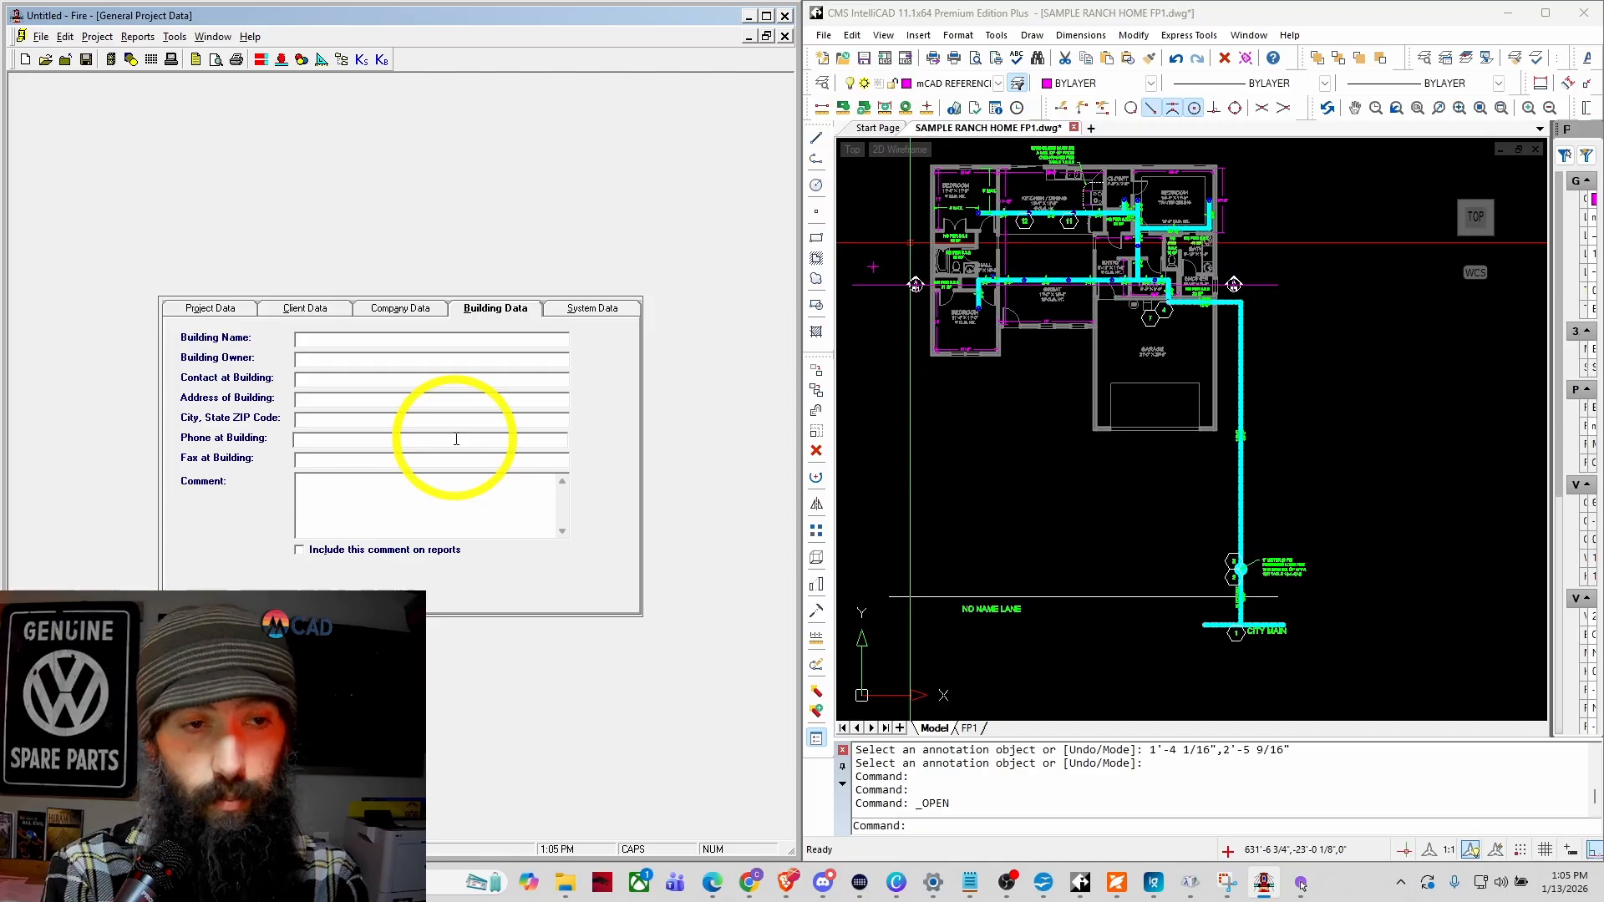
text(SAMPL)
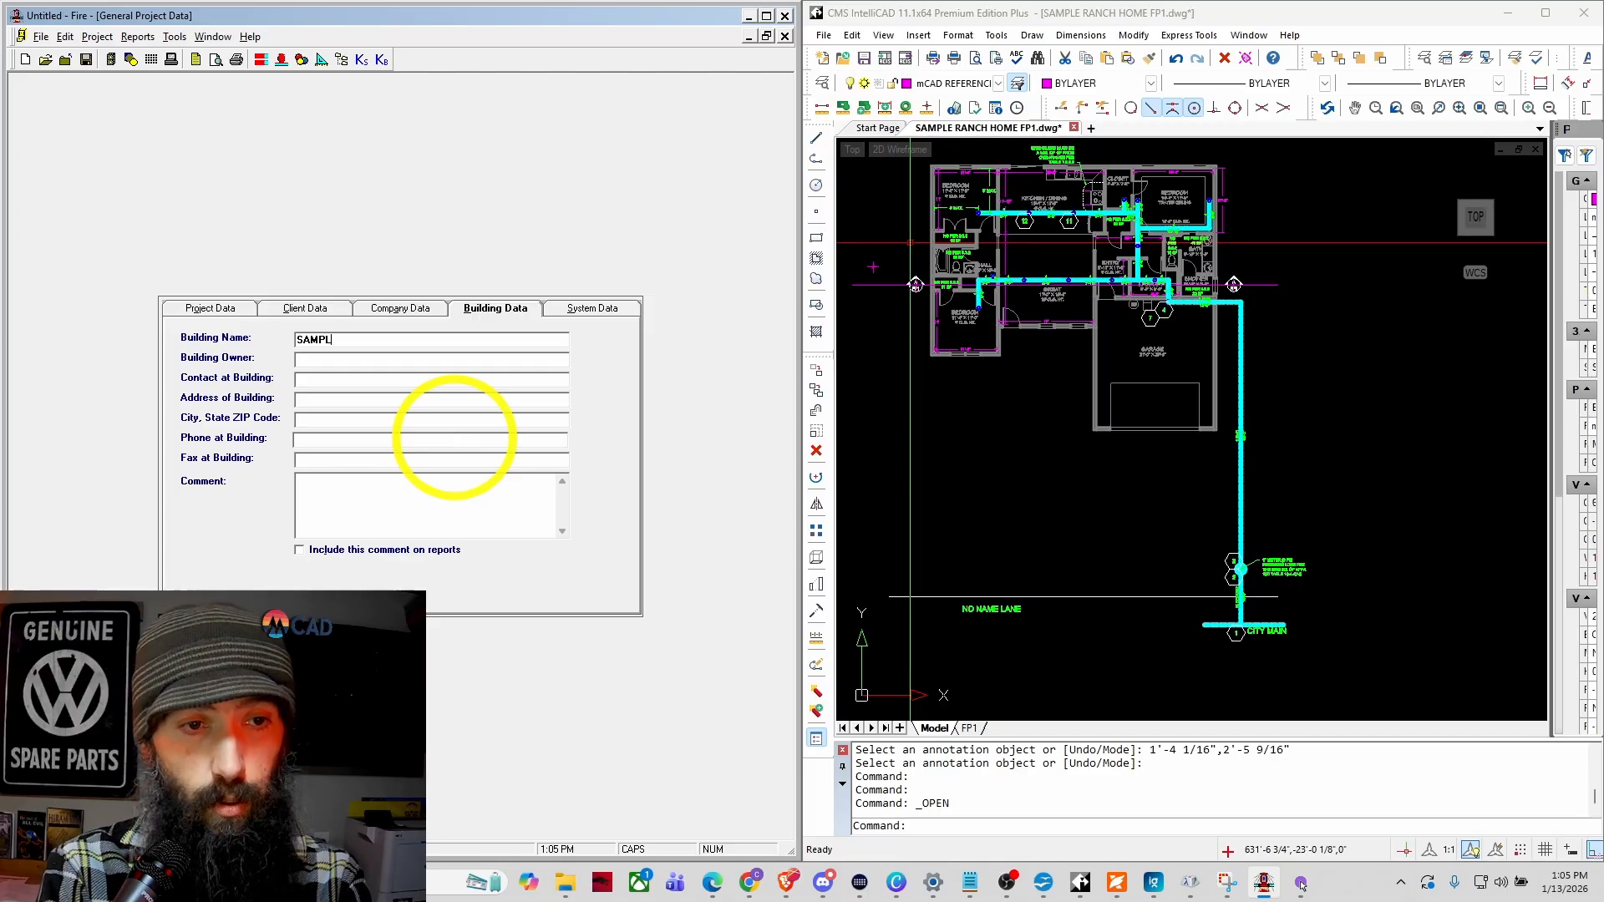
text(E RANCH)
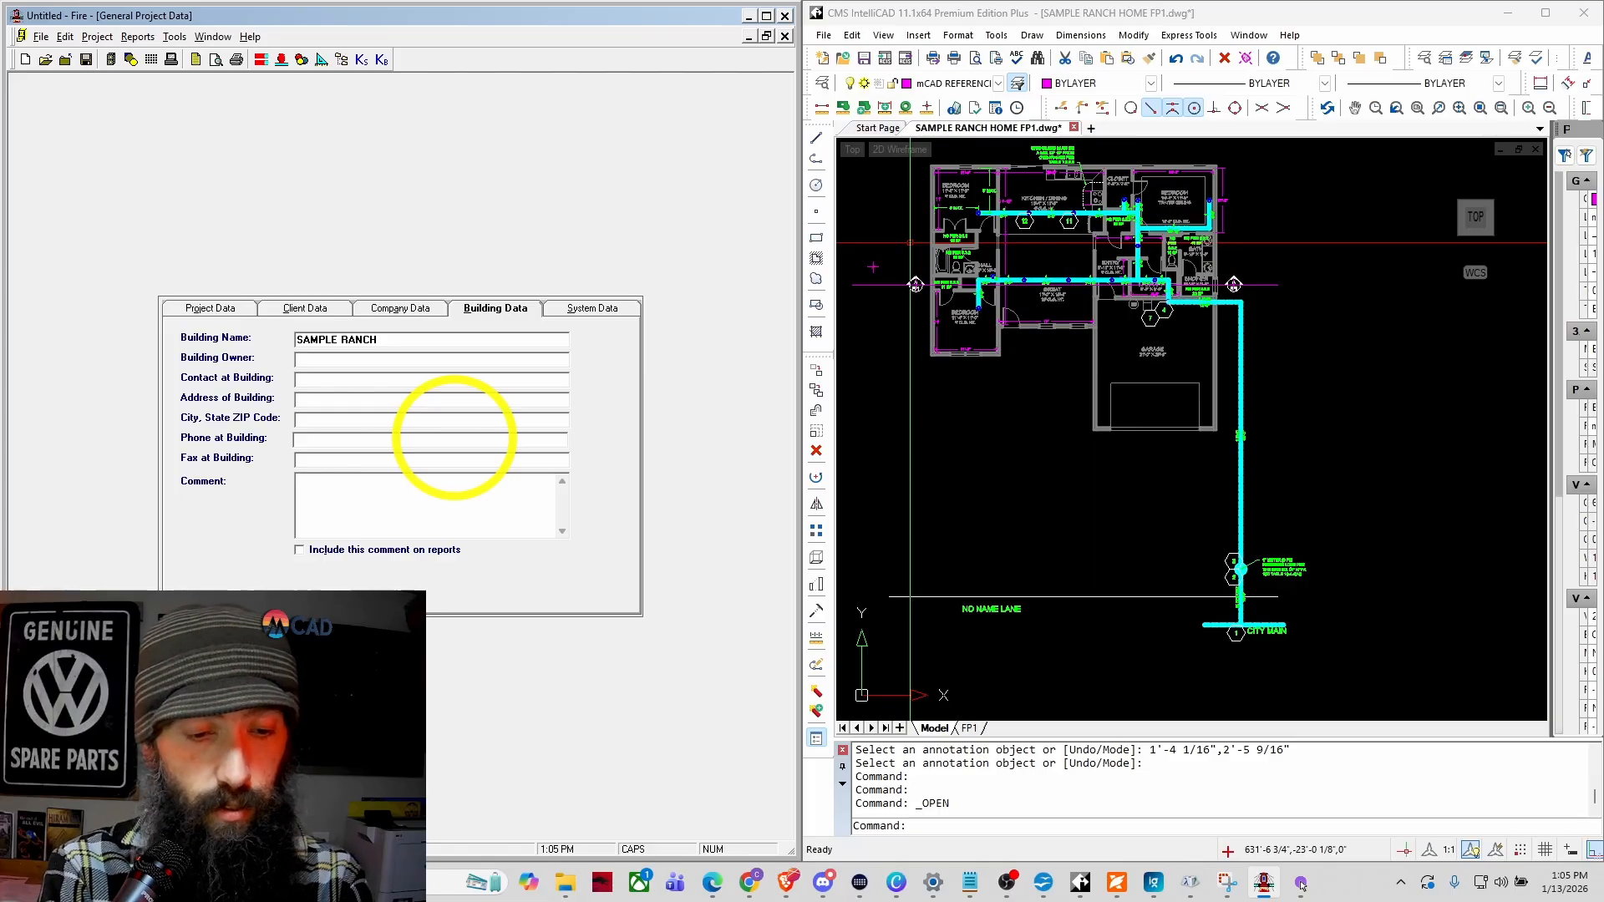
Step: Set the building owner to SAMPLE RANCH RESIDENCE
key(Tab)
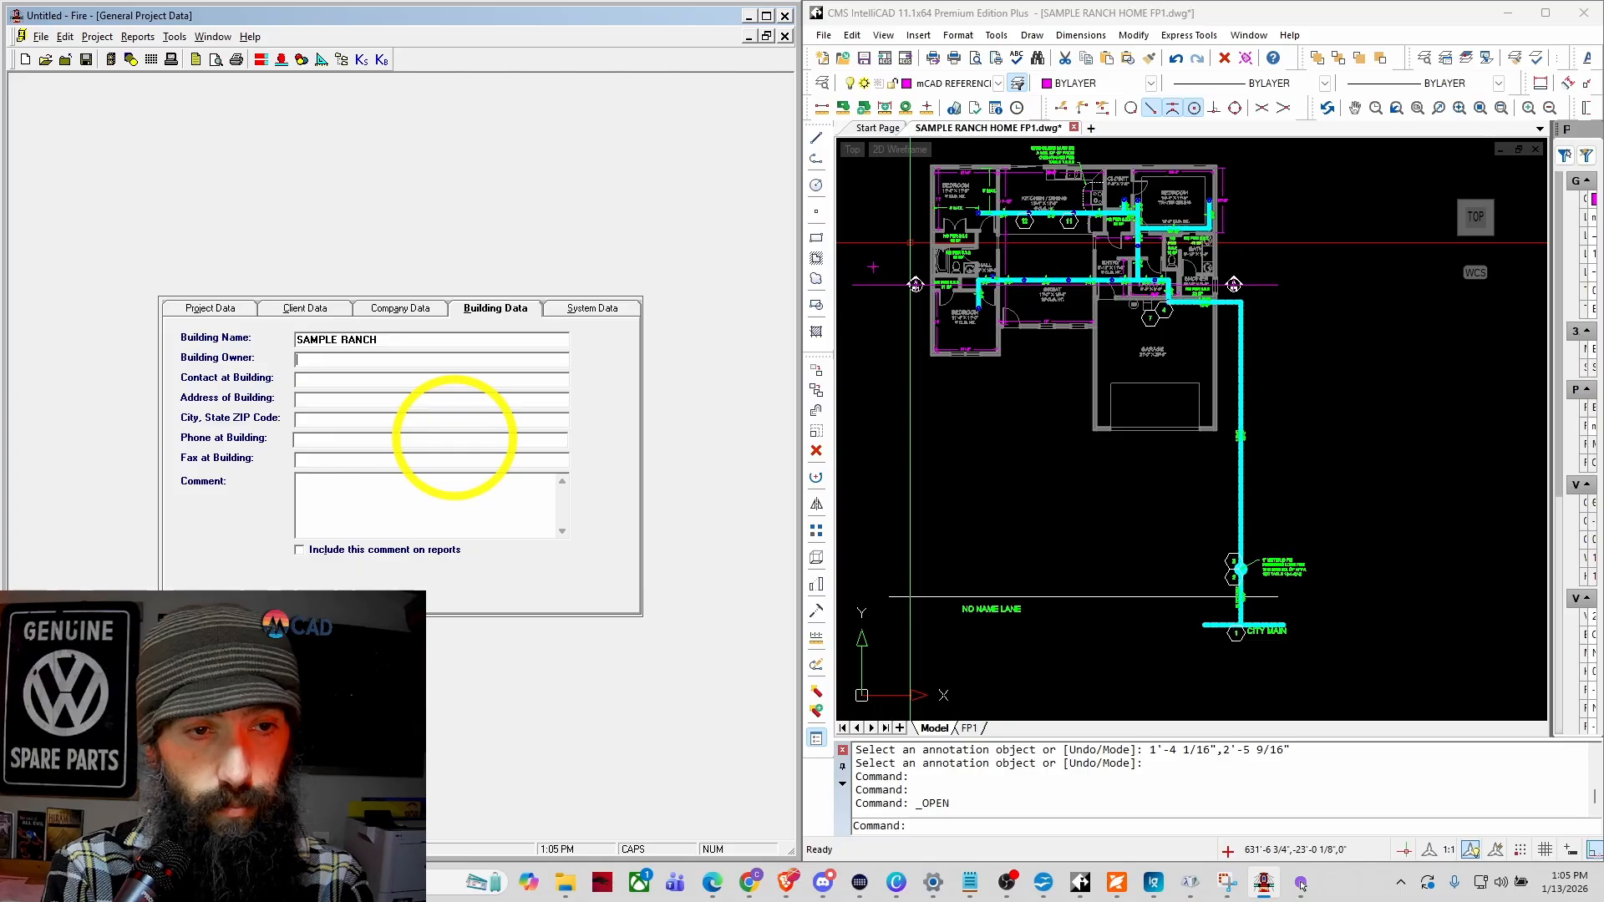
text(SAMPLE)
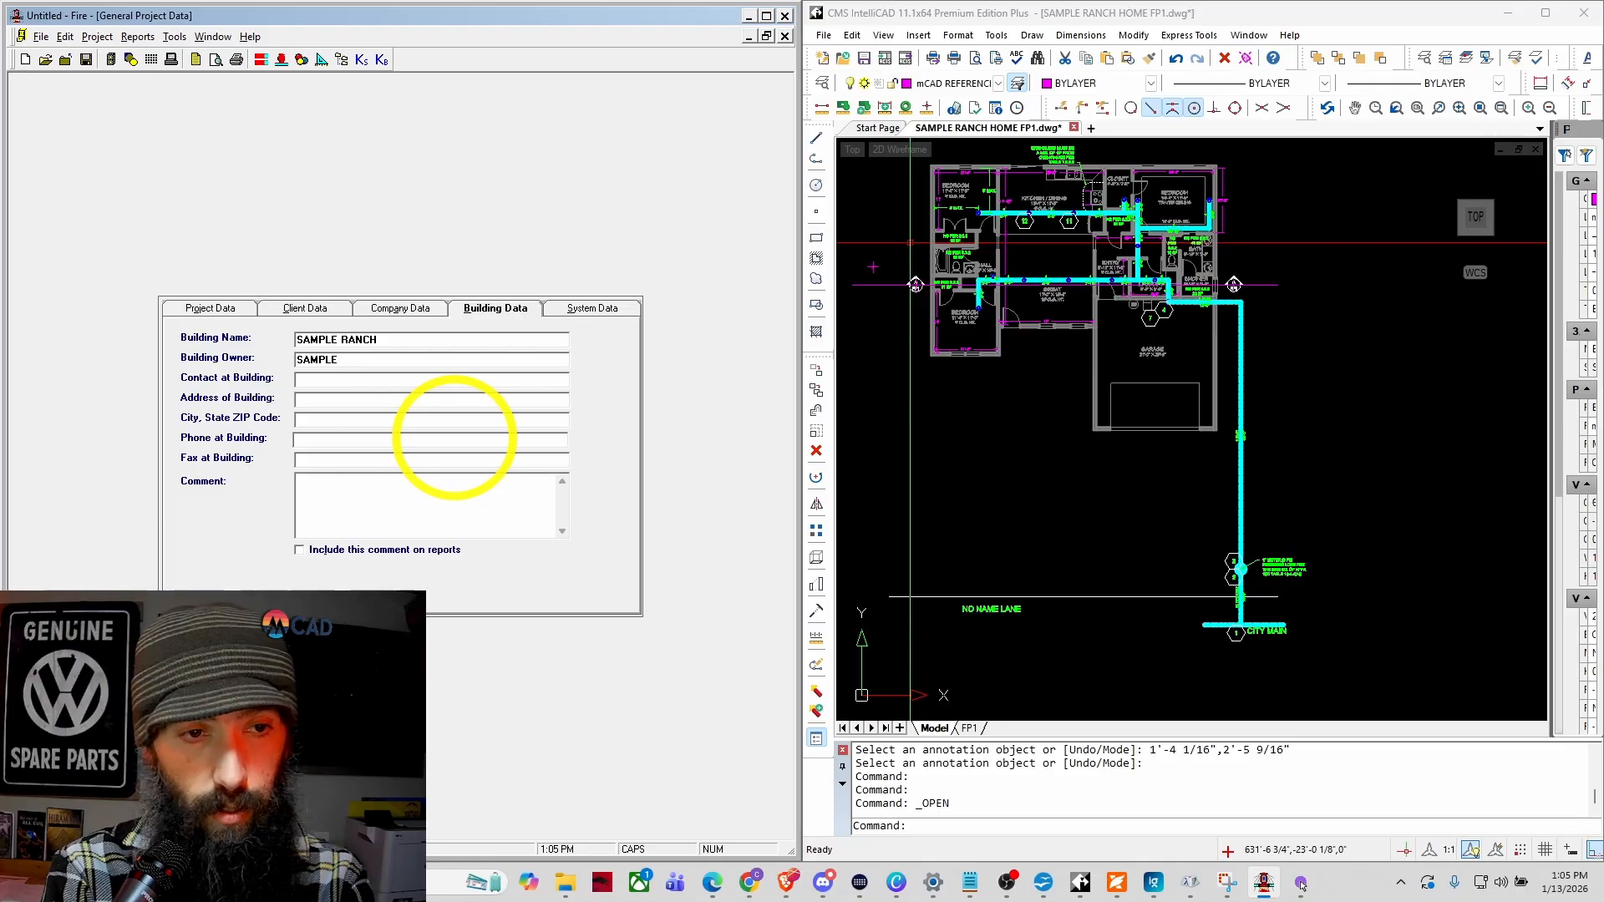
text( RENC)
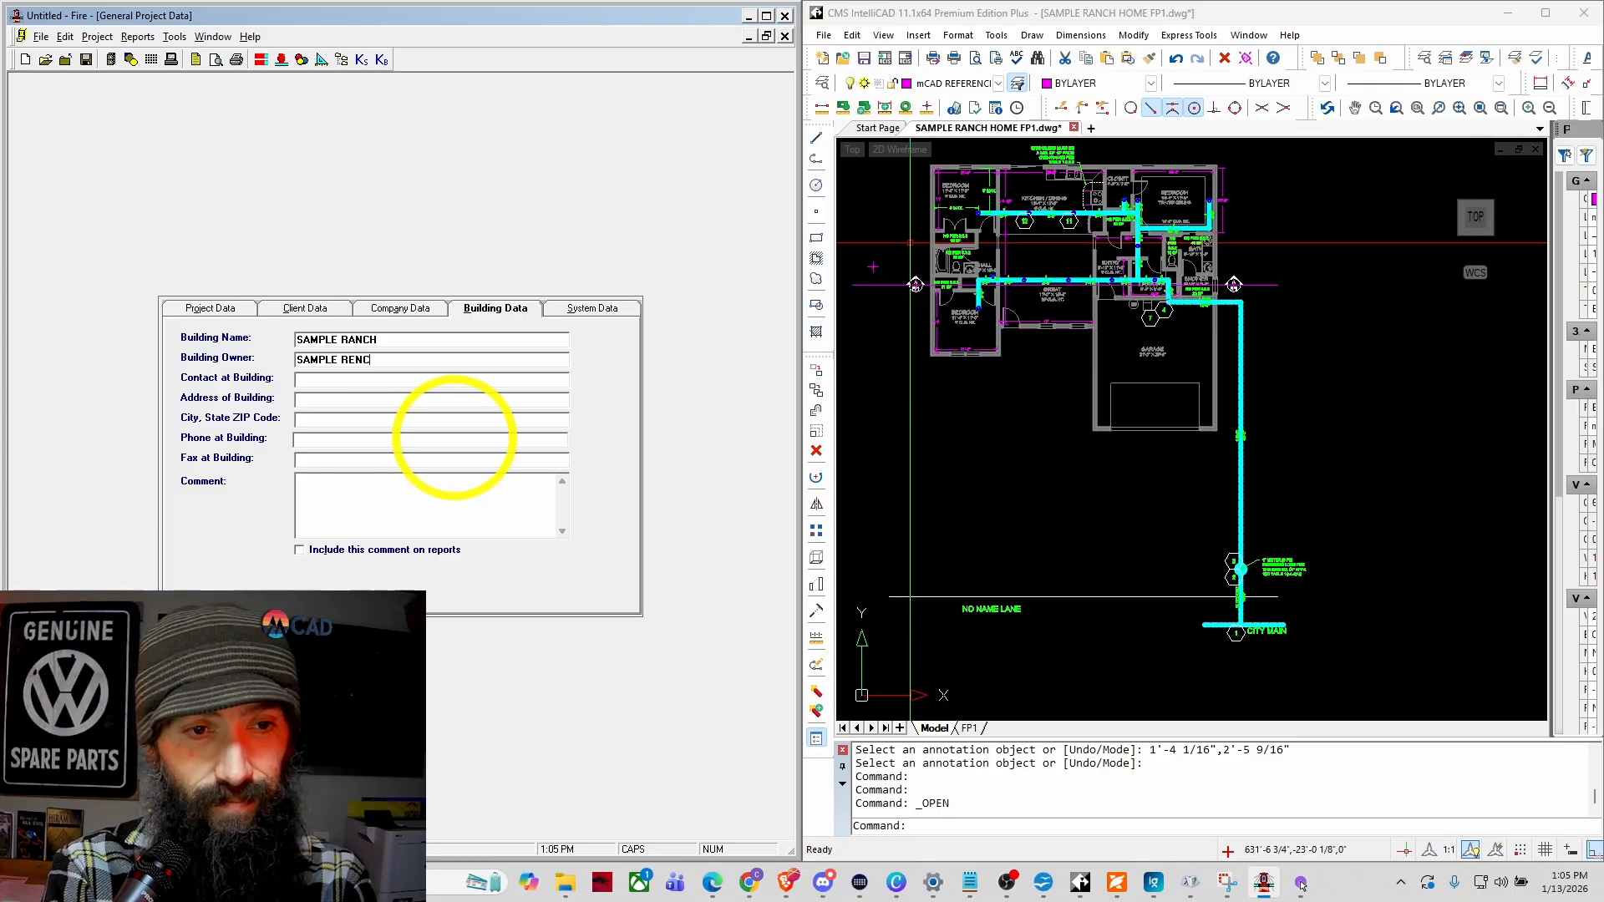
key(BackSpace)
key(BackSpace)
key(BackSpace)
text(ANCH)
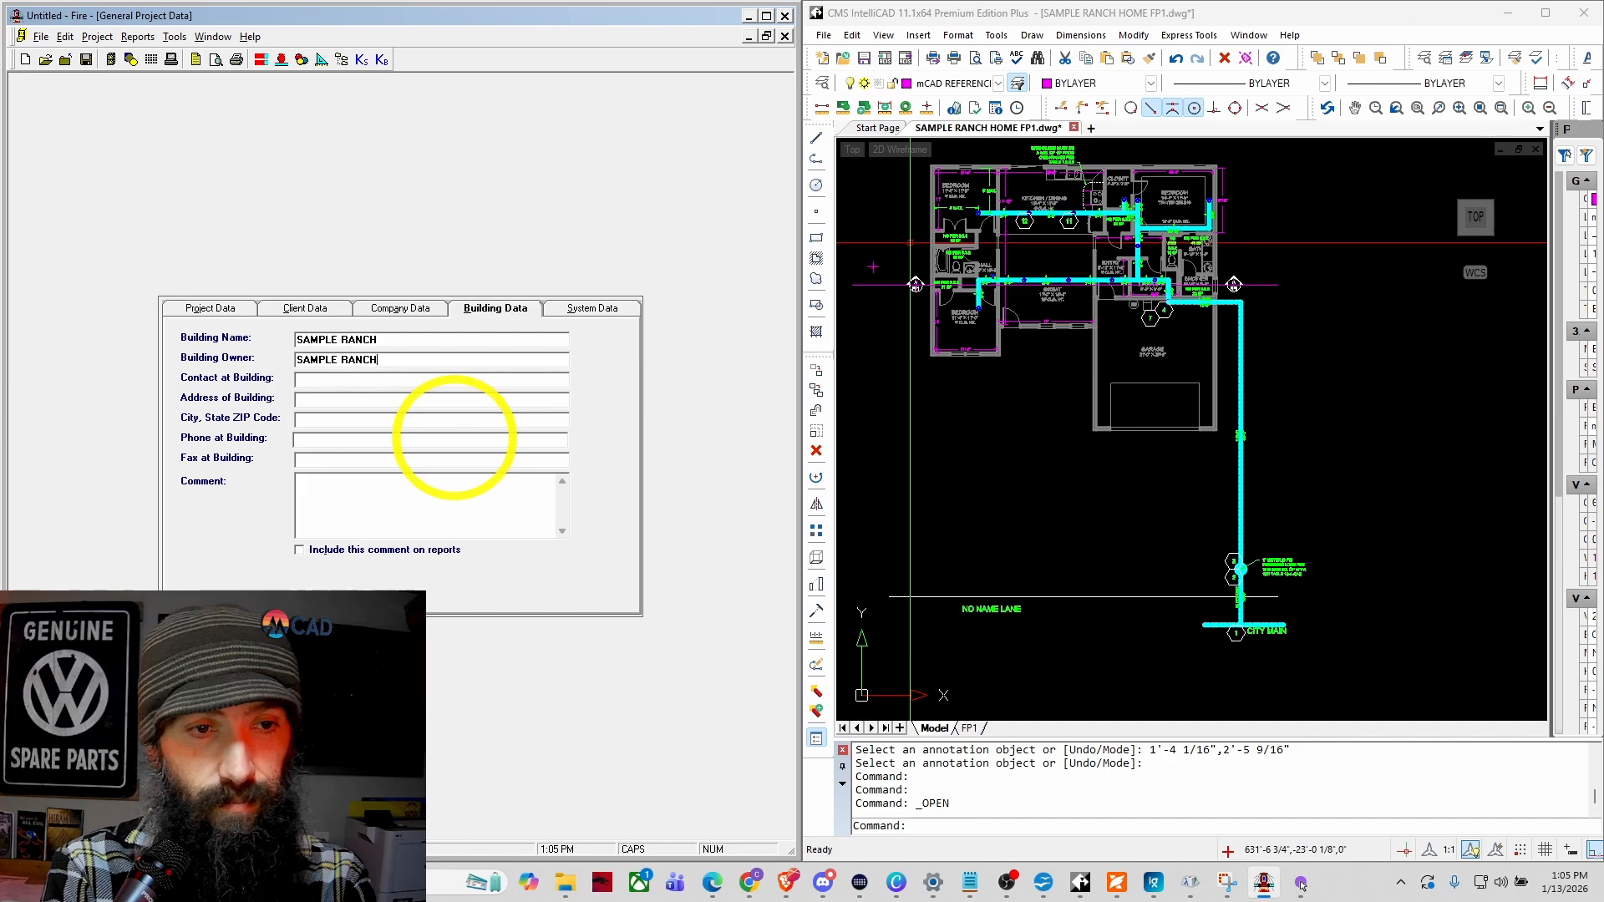
text( RESIDE)
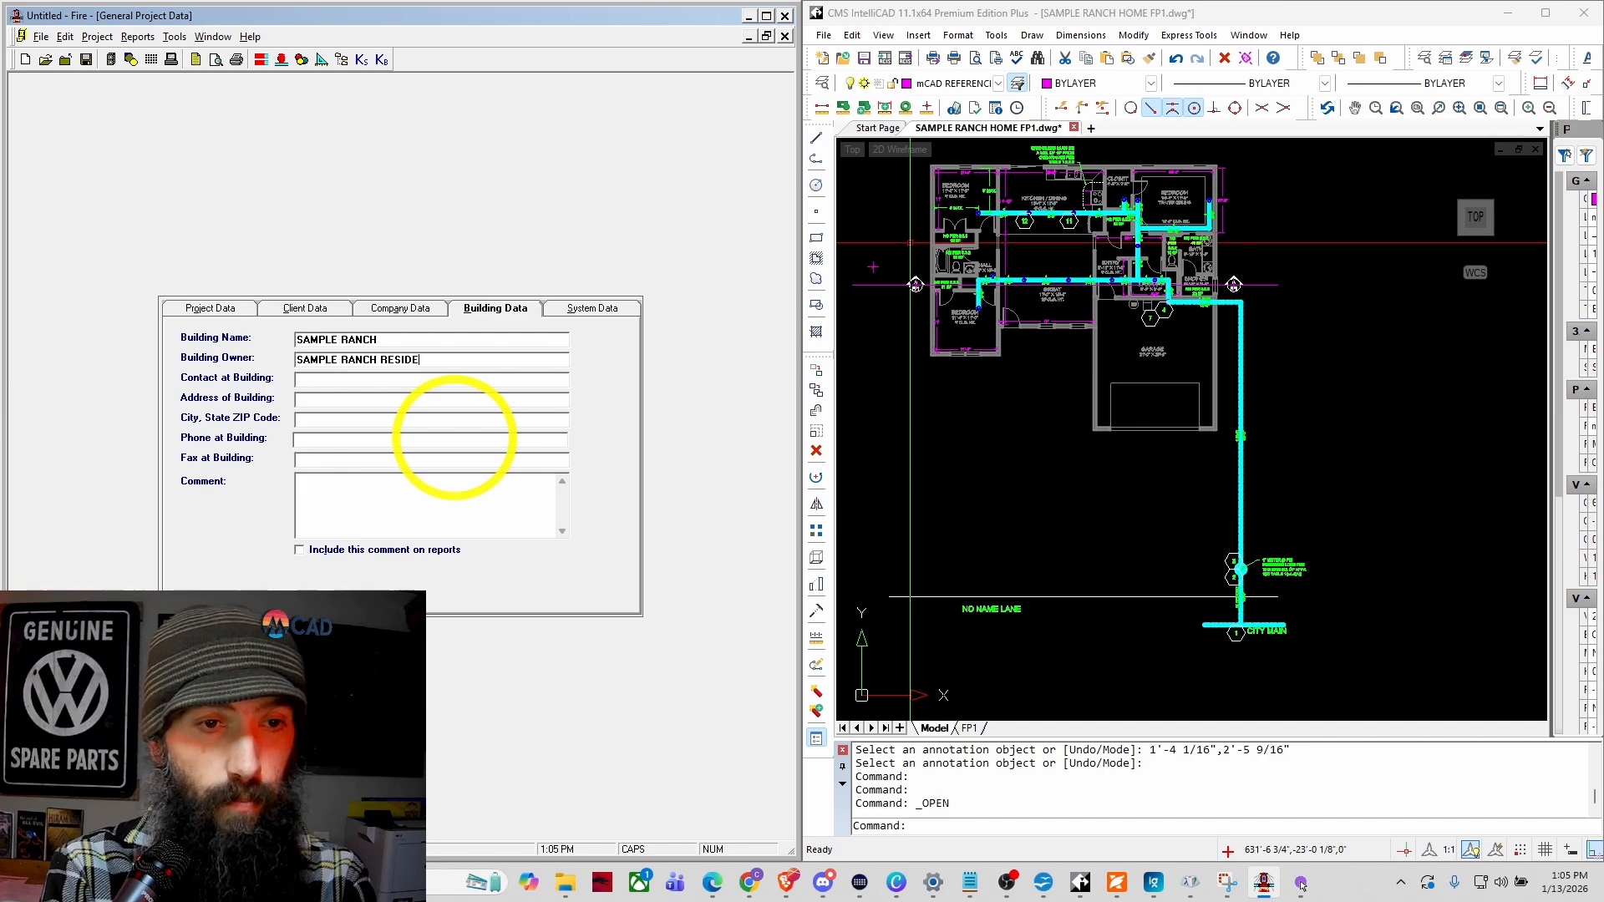
text(NCE)
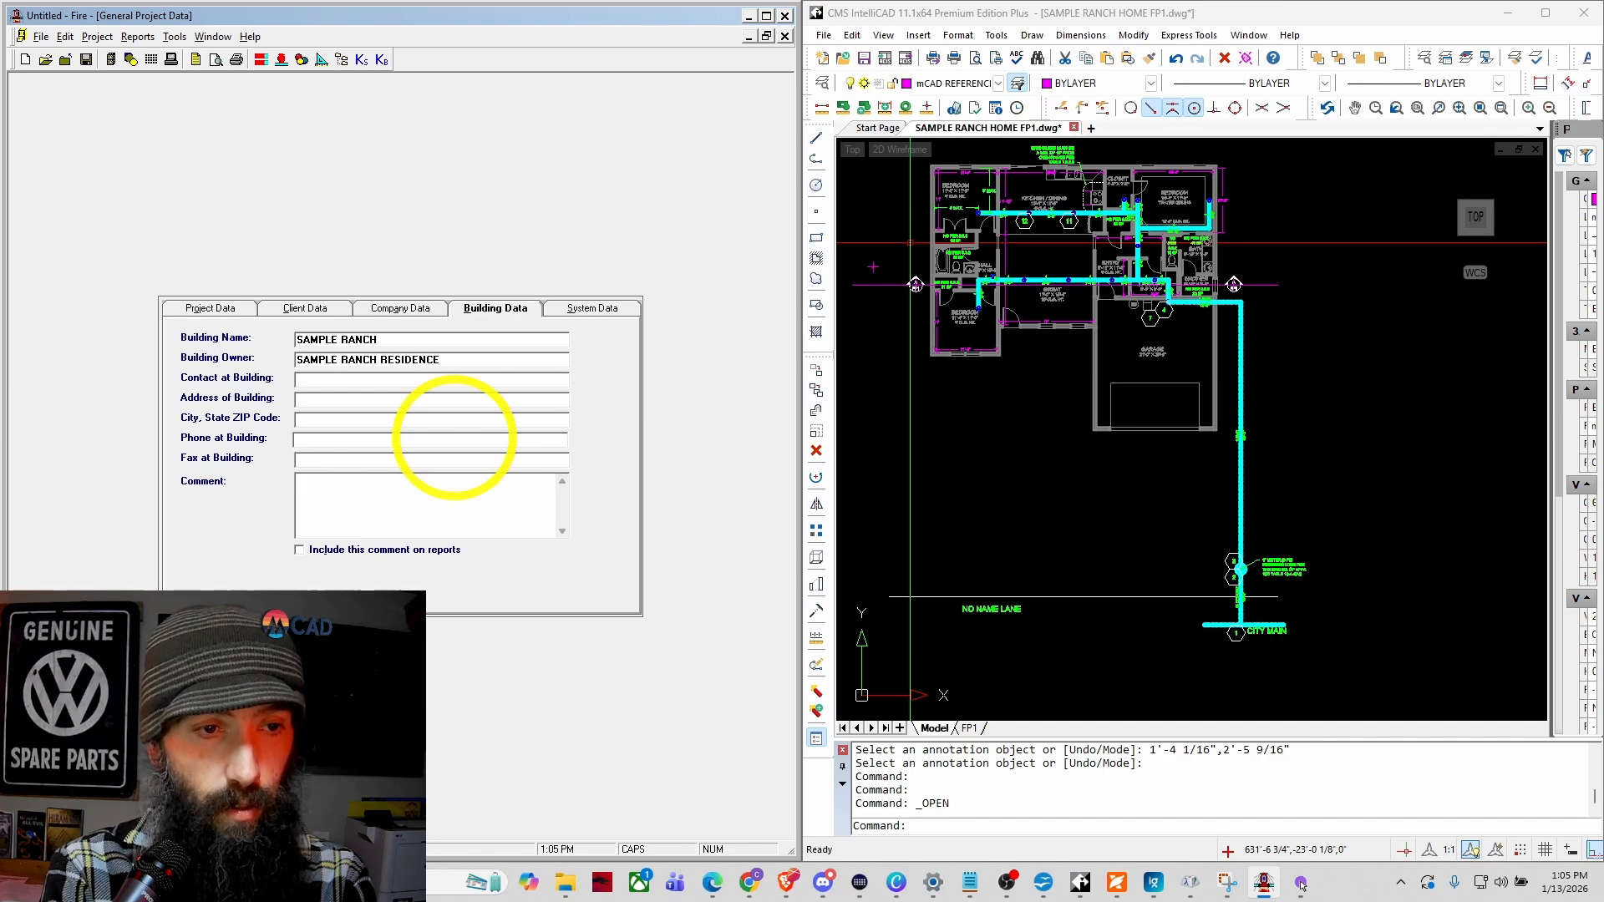
Step: Fill in the building contact's name and the building's street address, city, state and ZIP code
text(BOB)
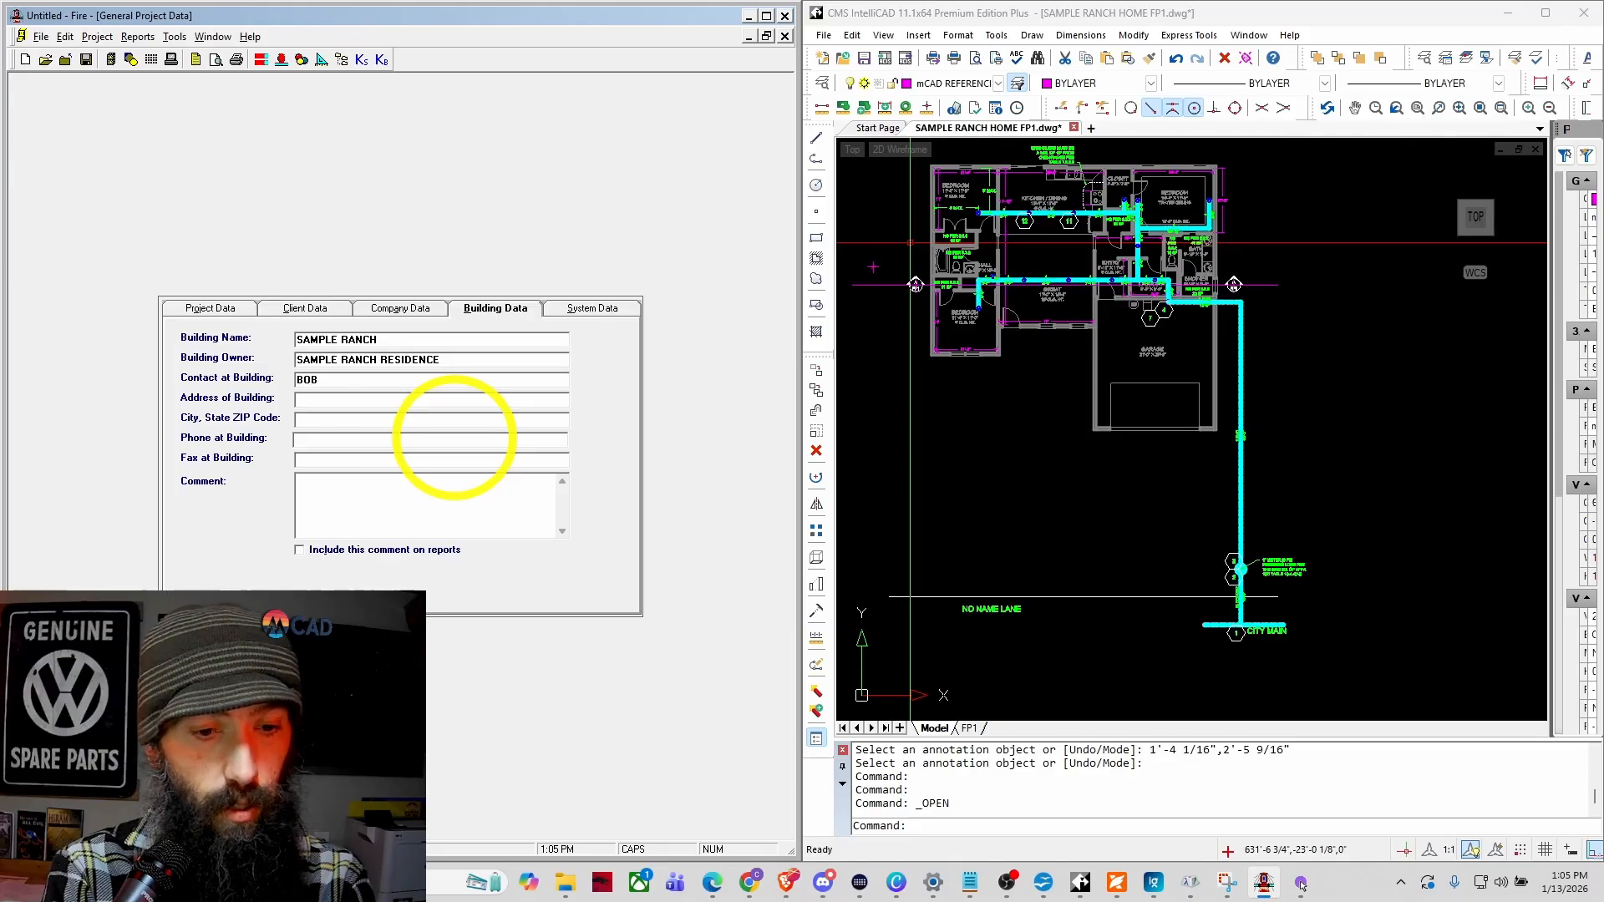
text(1234 )
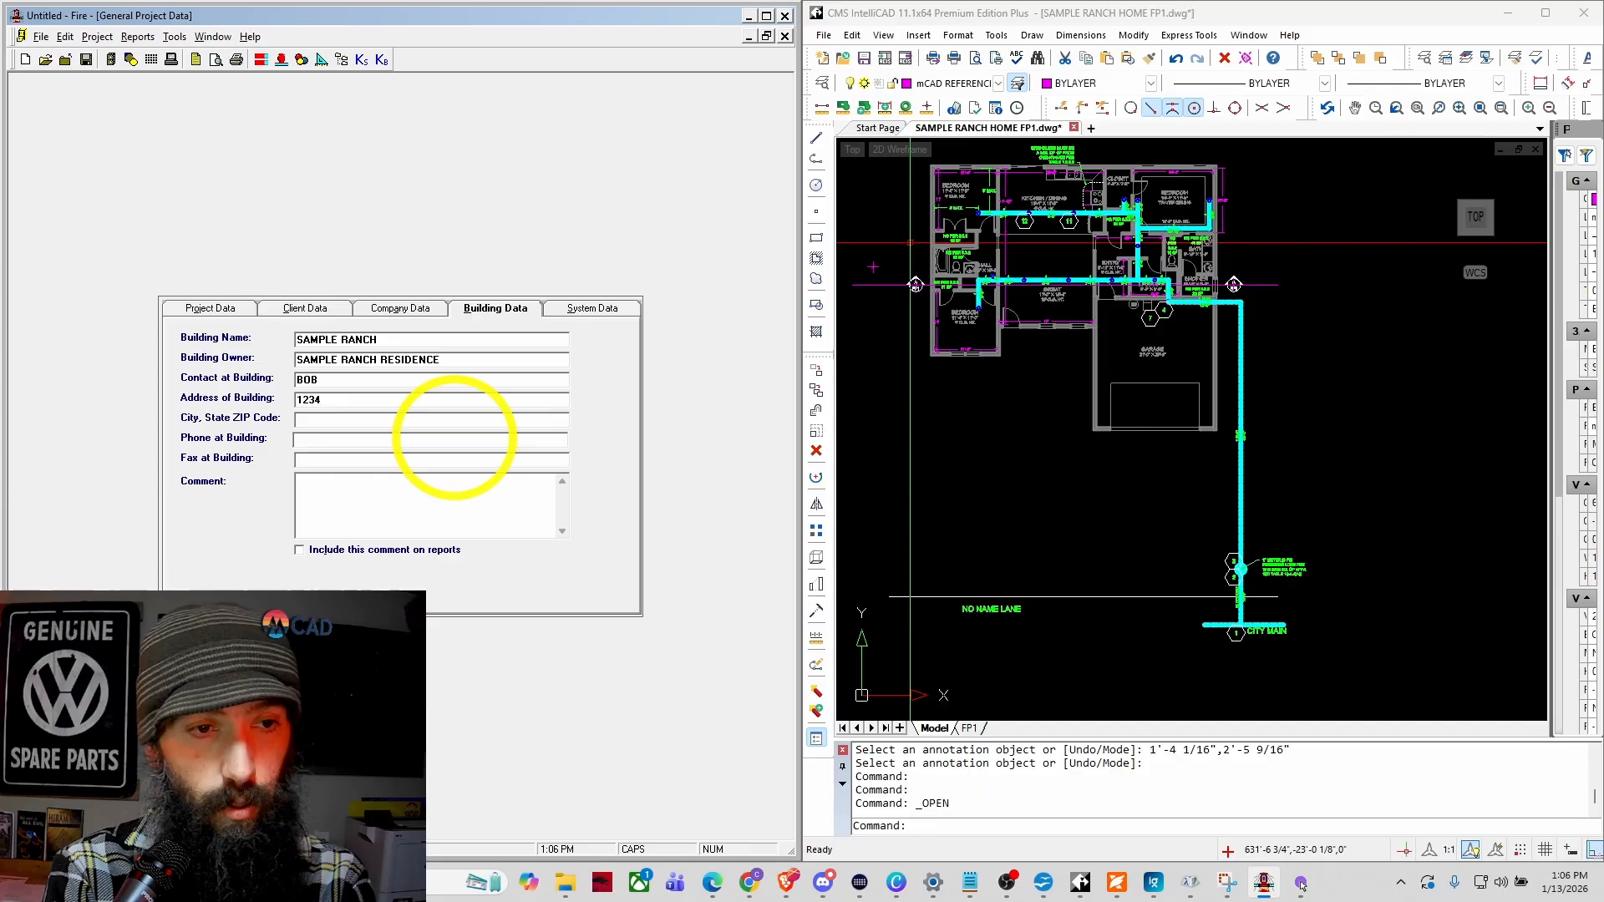
text(NO NAME LANE)
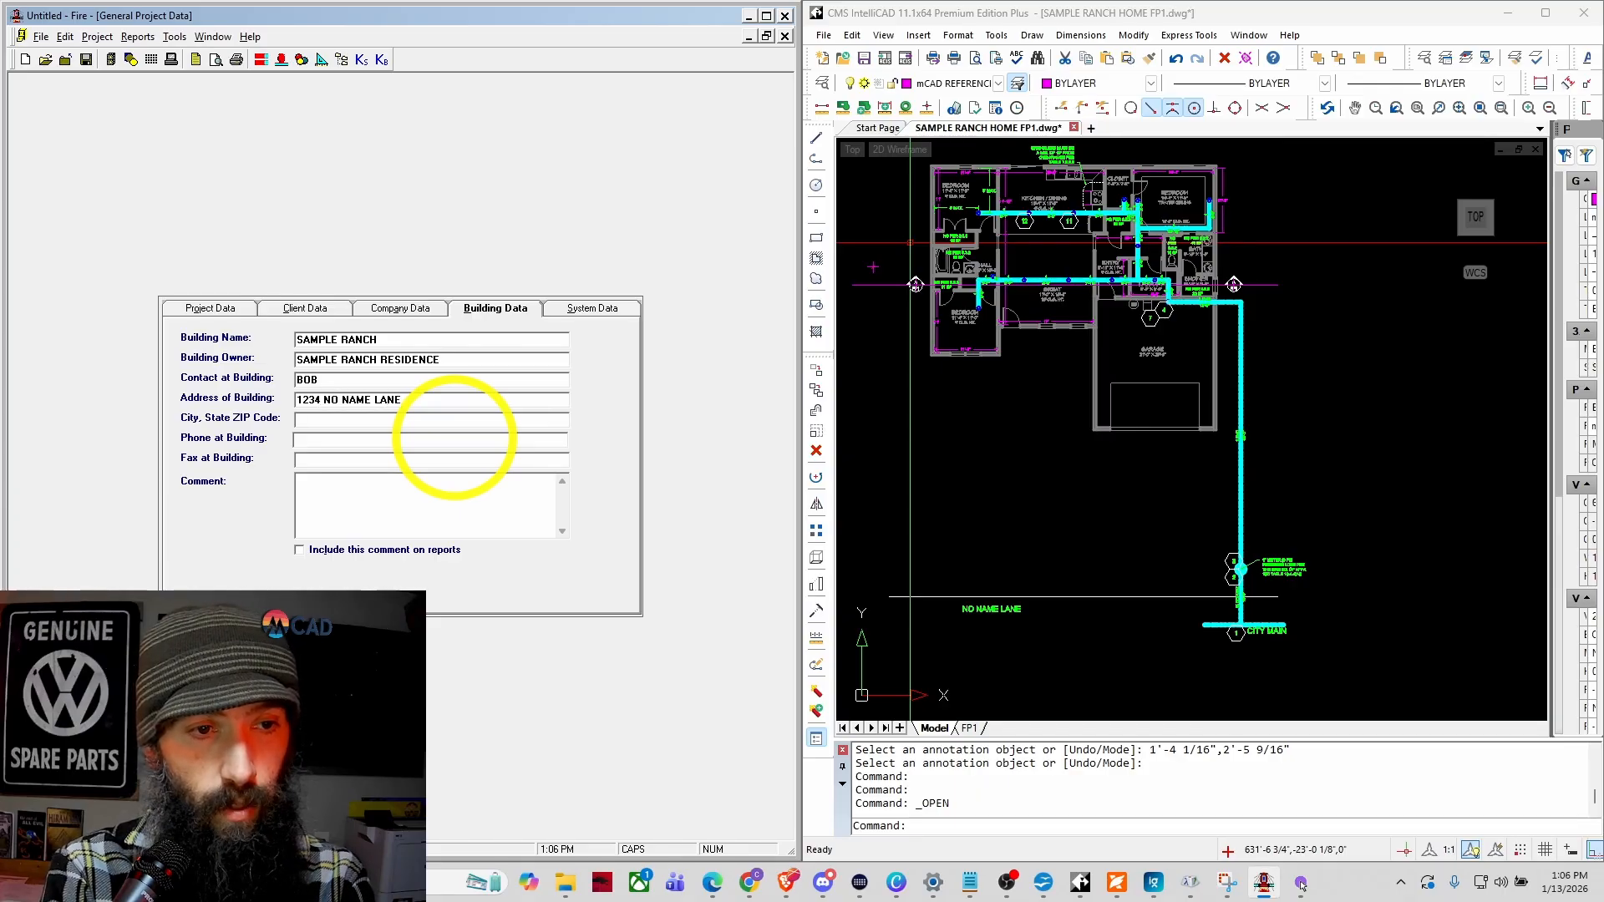
key(Tab)
text(BORING, OREGON)
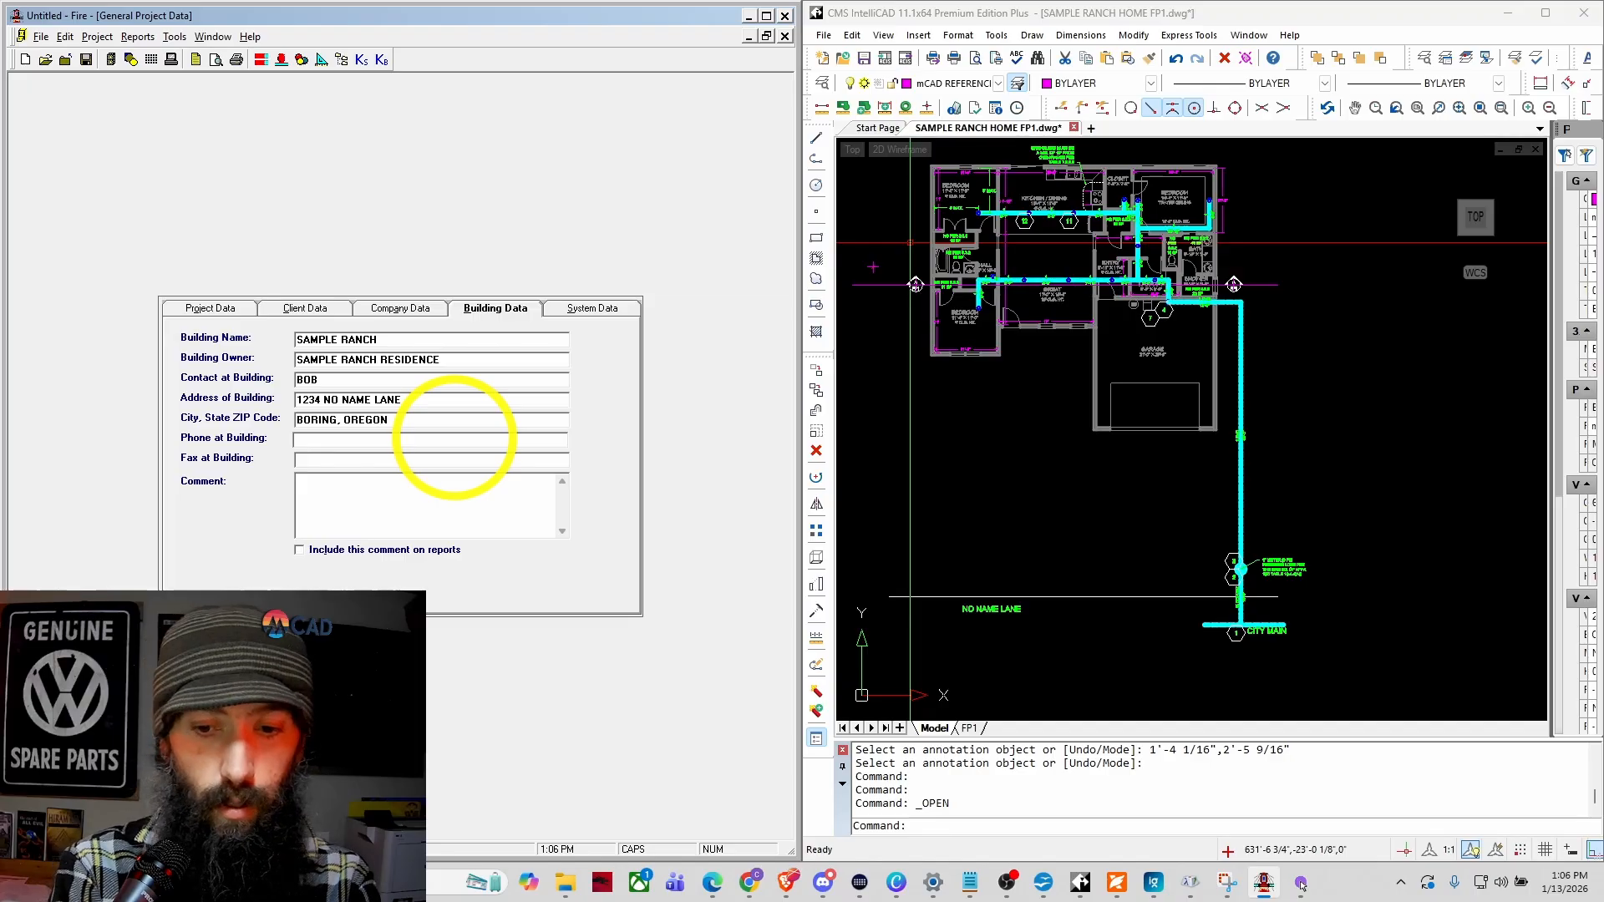
text( 97009)
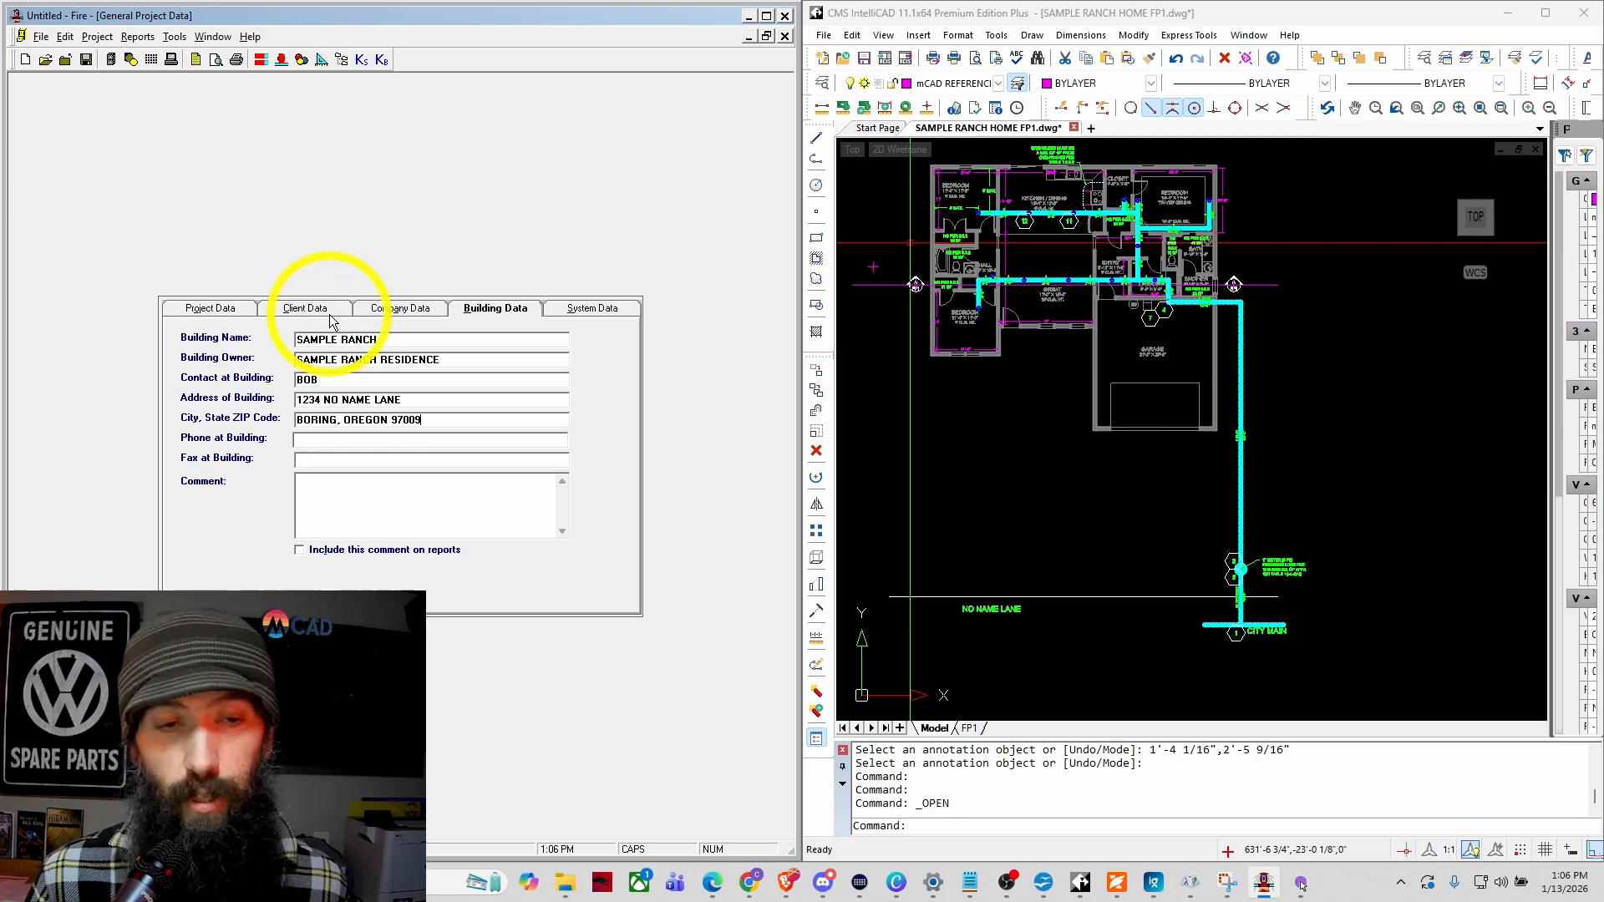
Step: Open the project's system data and set the outside hose stream allowance to 0 gpm
click(574, 310)
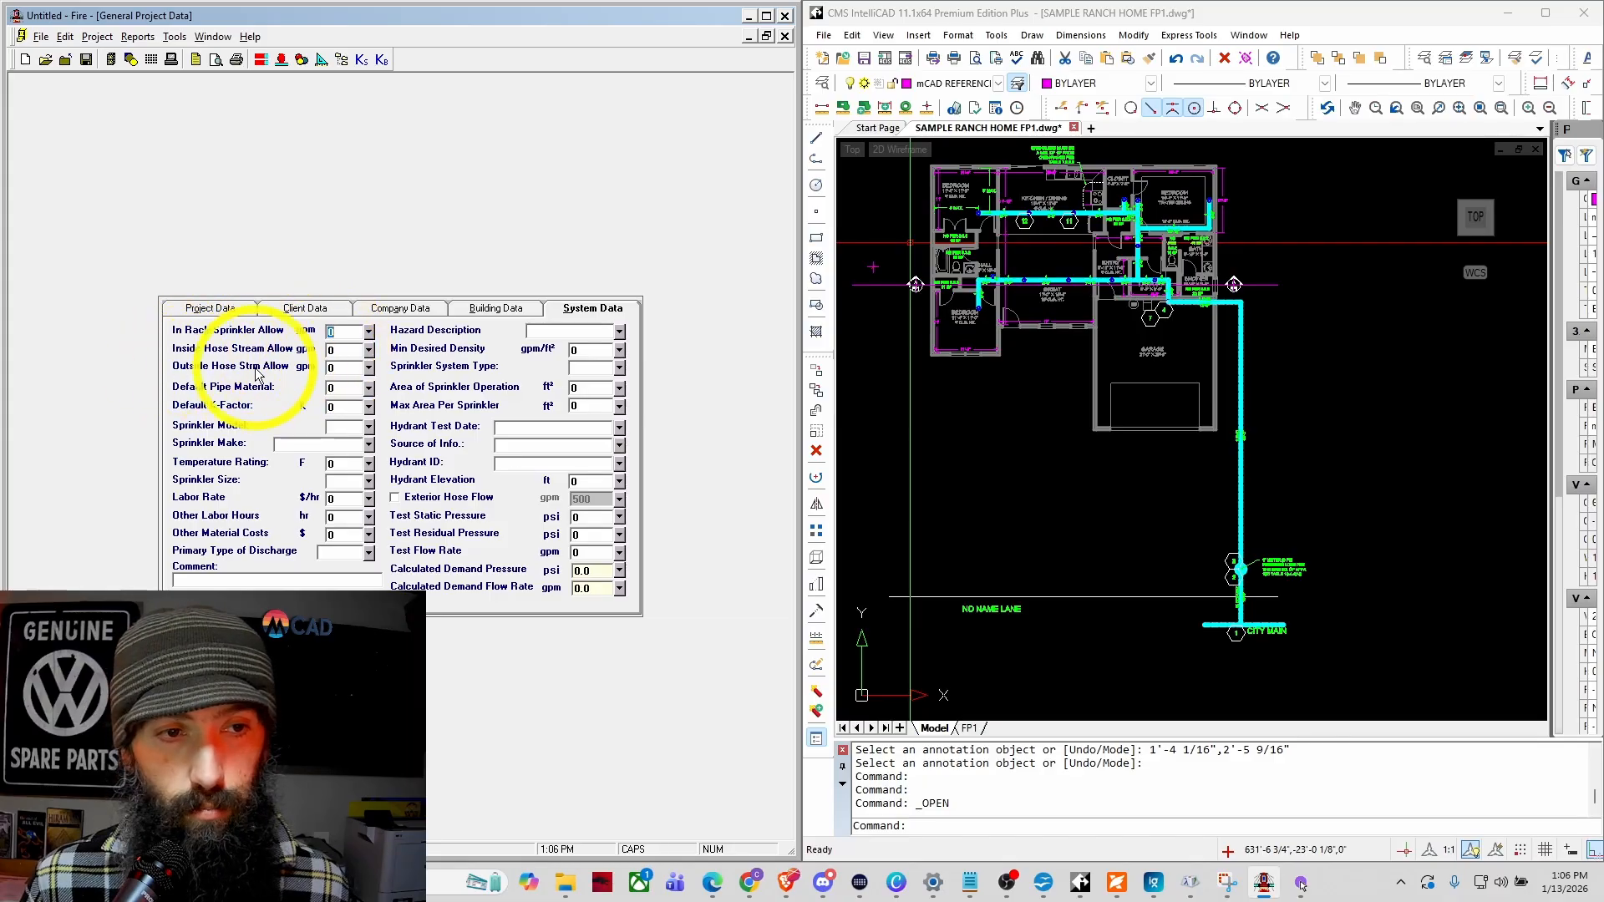
click(333, 369)
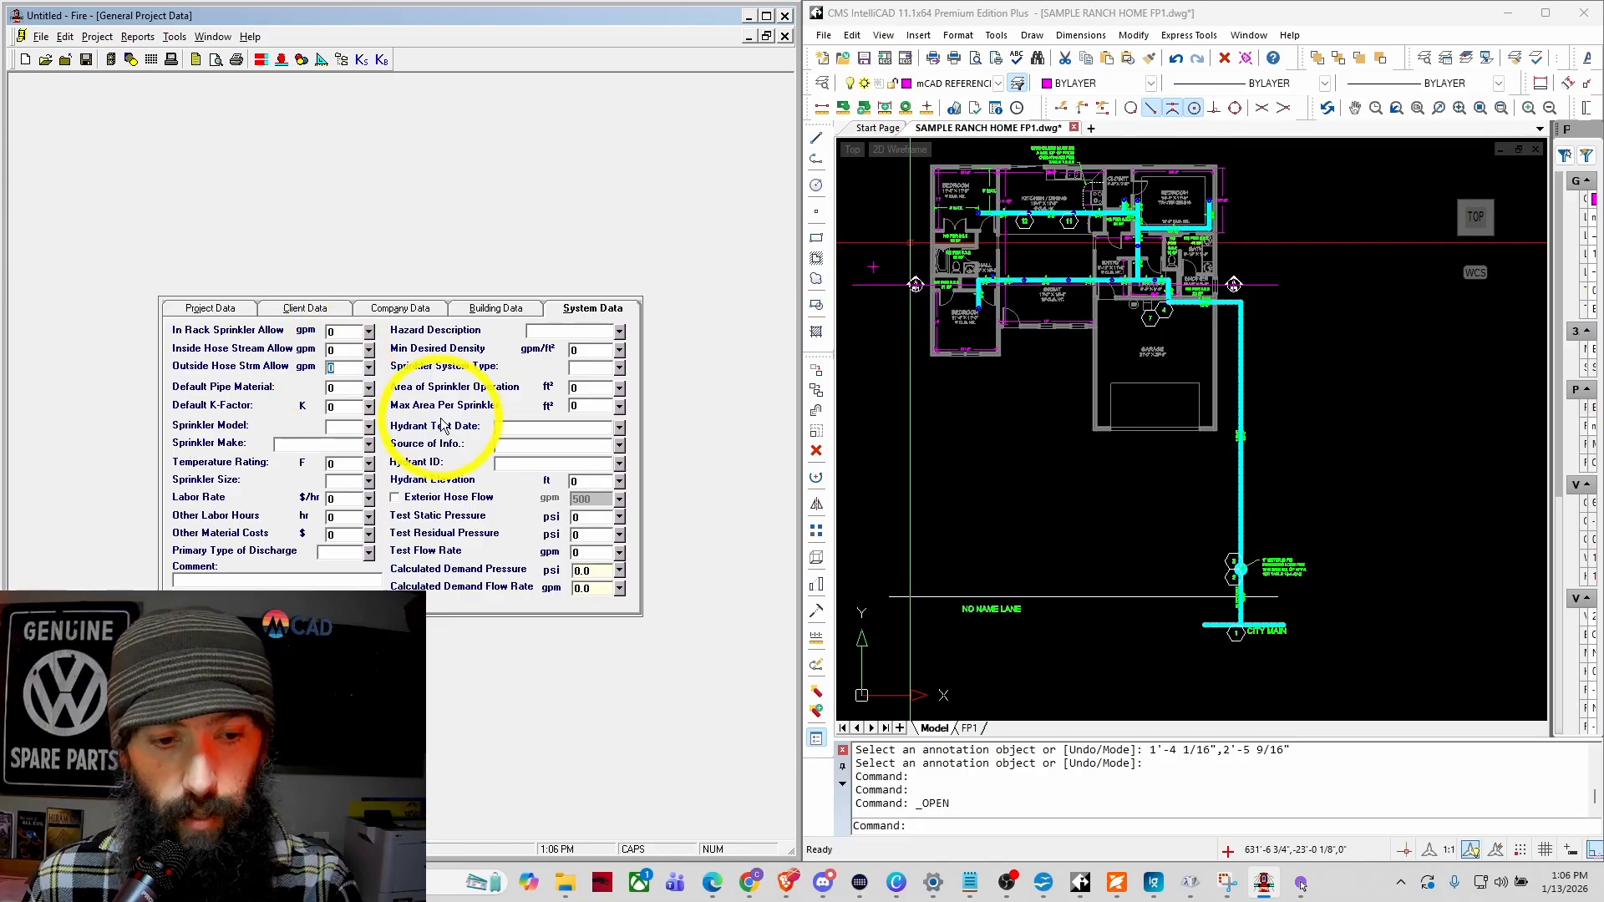
text(5)
key(BackSpace)
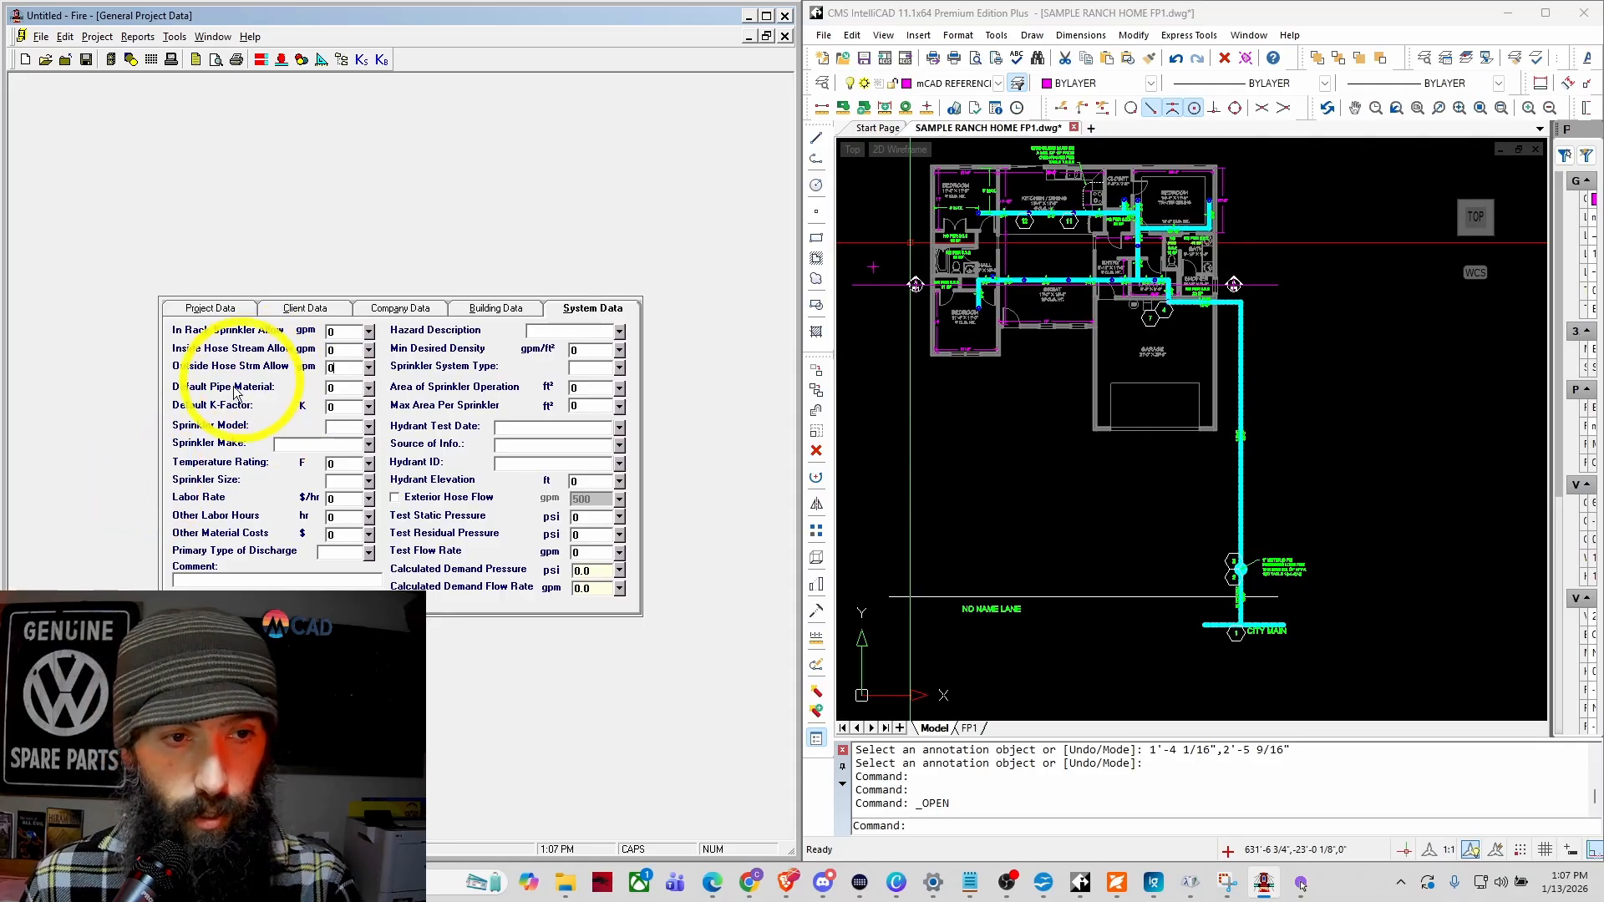
Step: Set the default pipe material to reference number 13, BLAZEMASTER CPVC
double_click(344, 390)
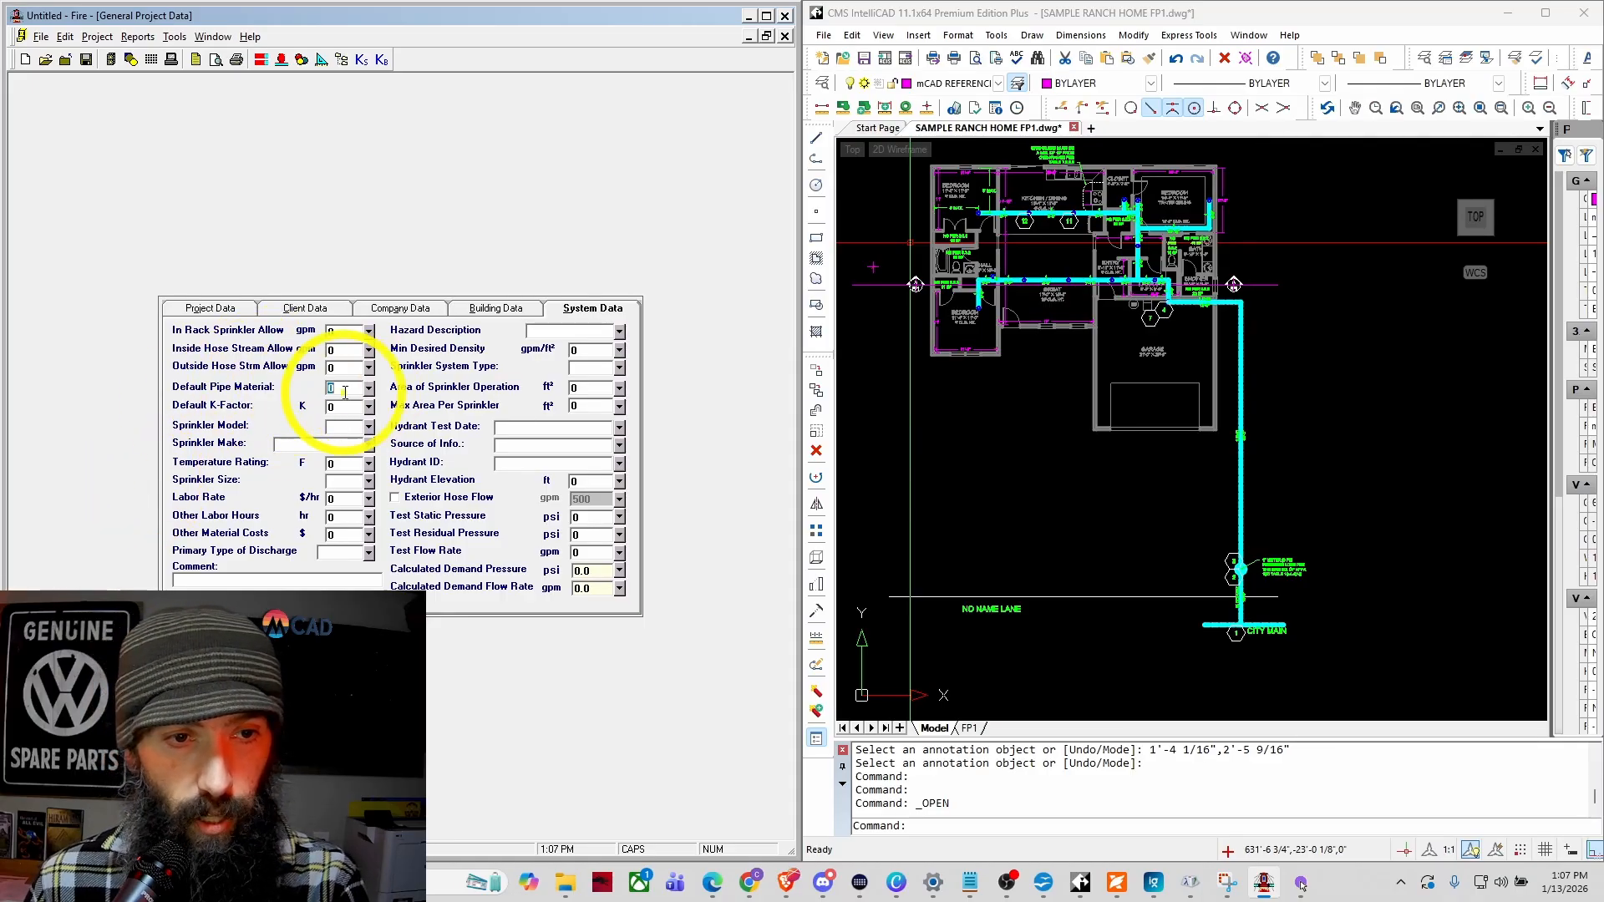
click(368, 388)
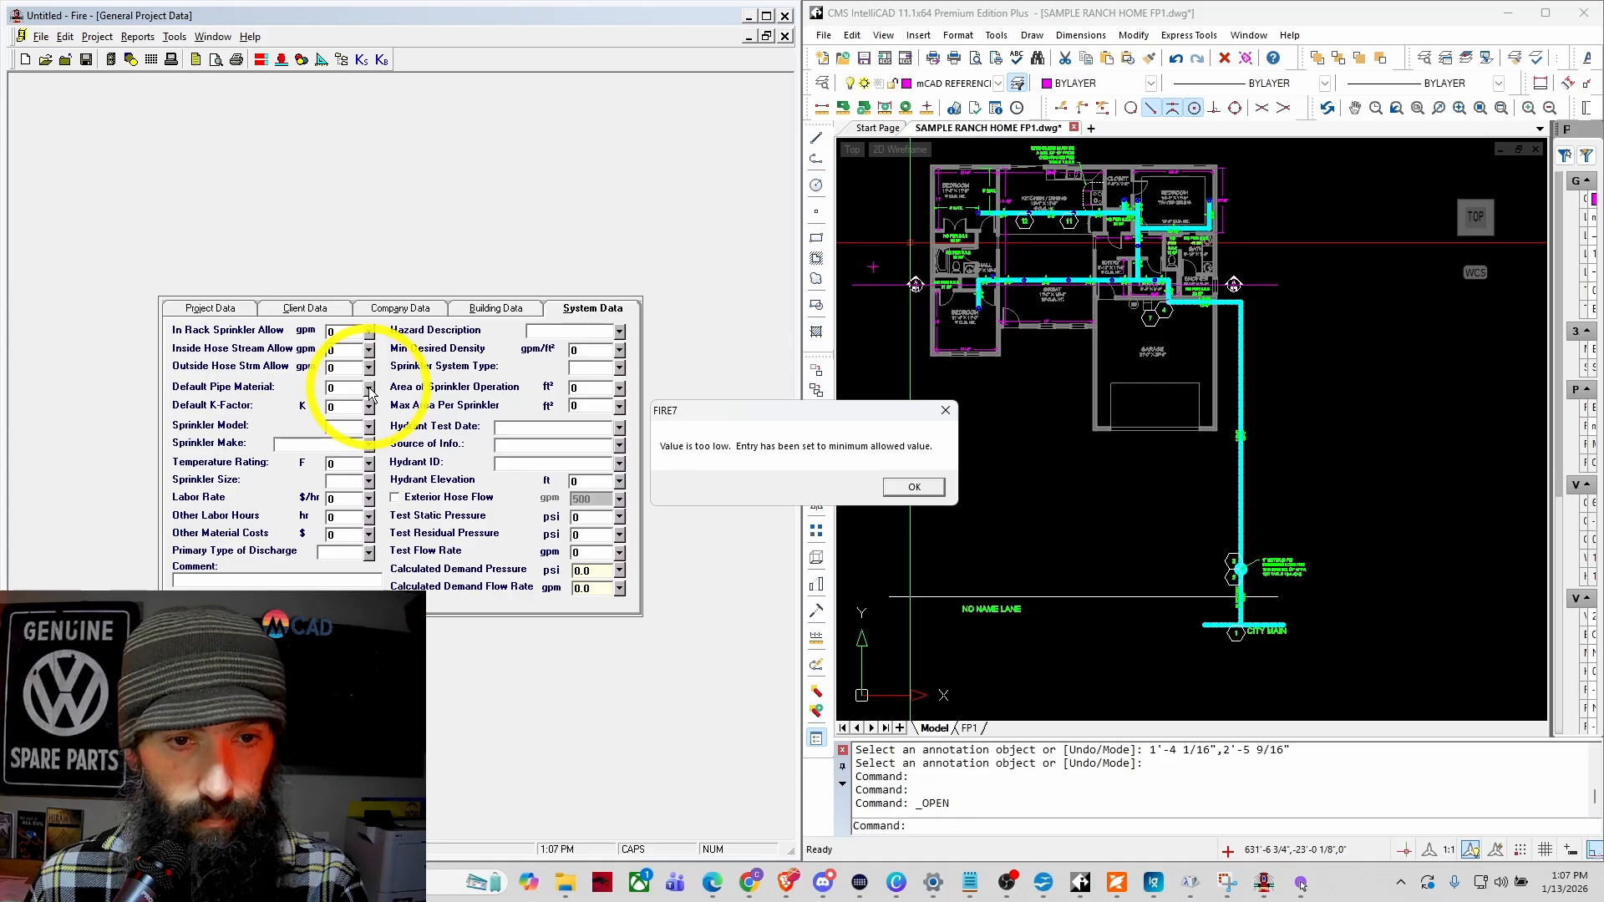
click(914, 487)
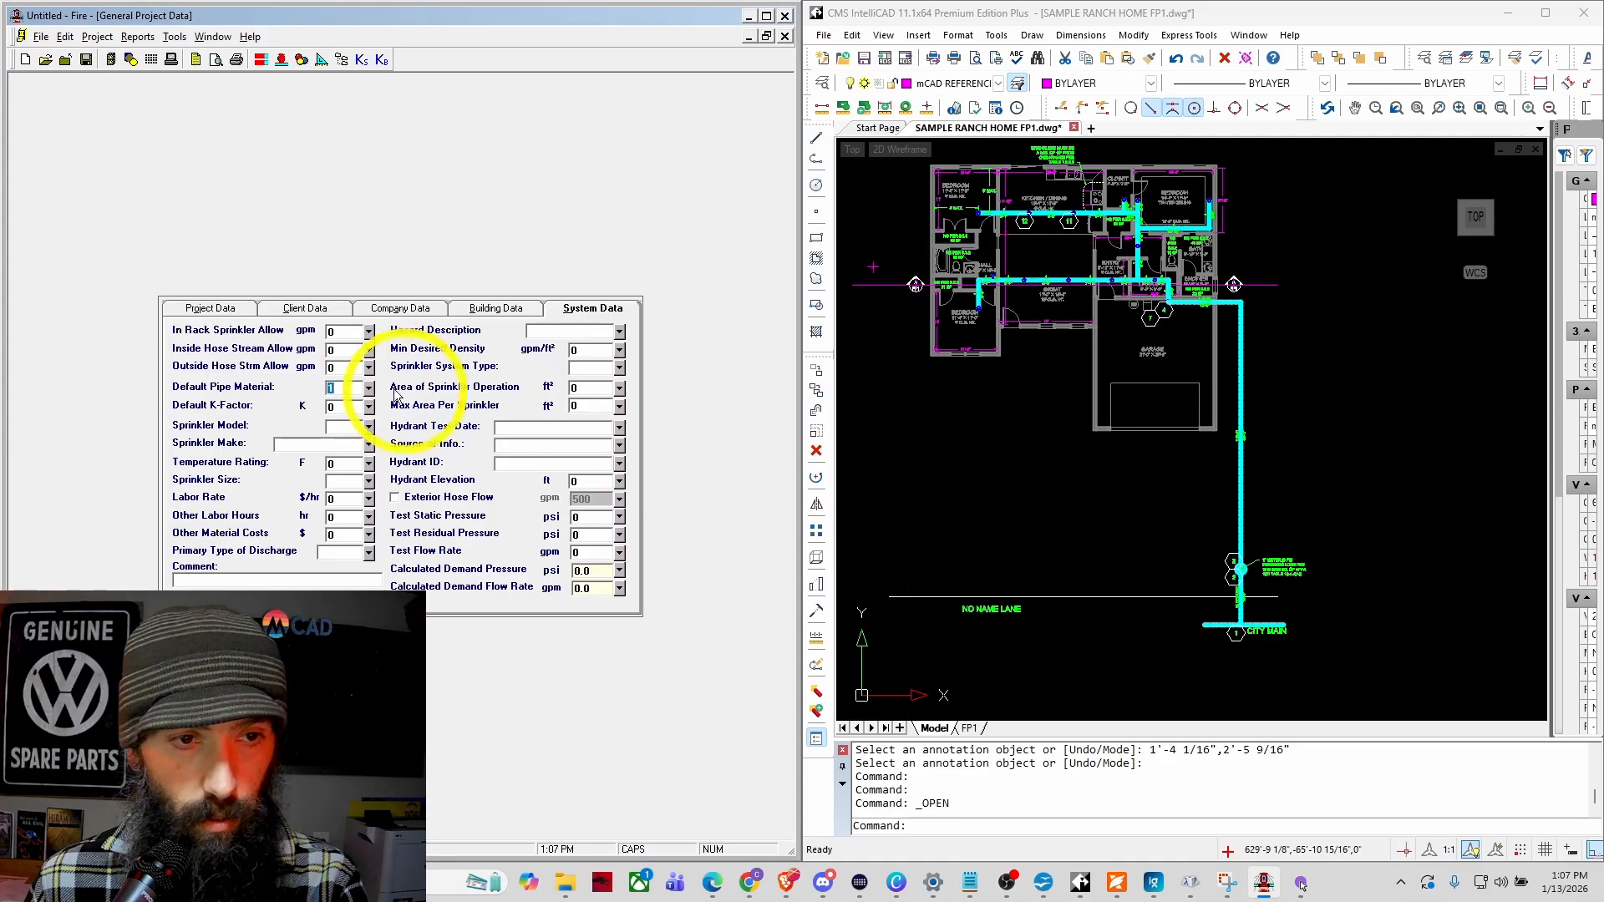
click(371, 390)
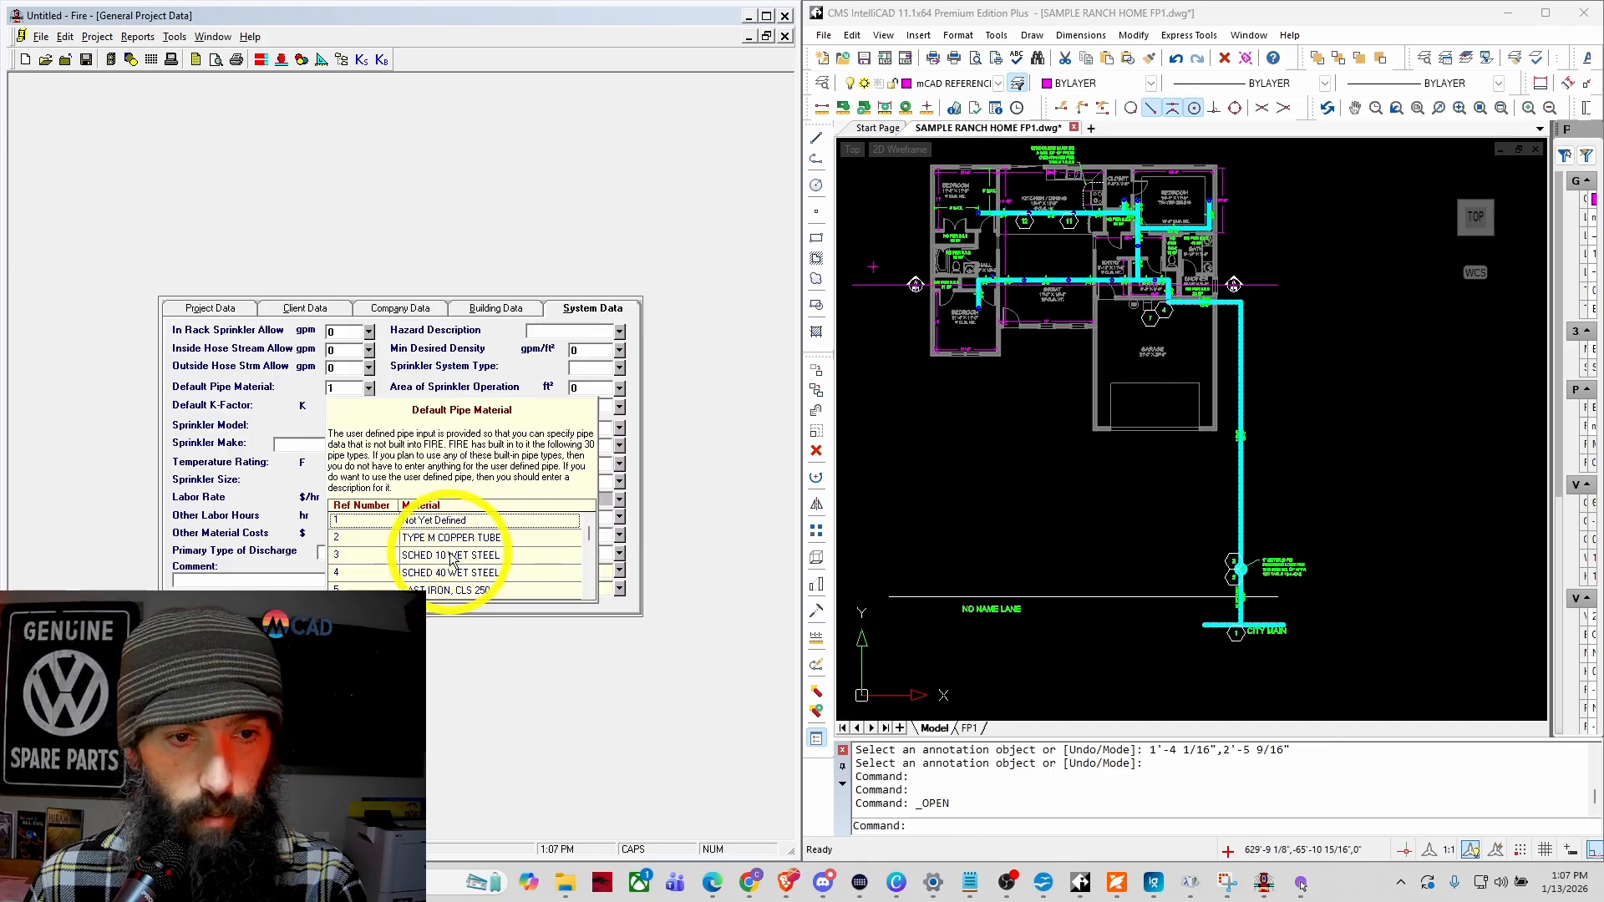
scroll(464, 560, down, 1)
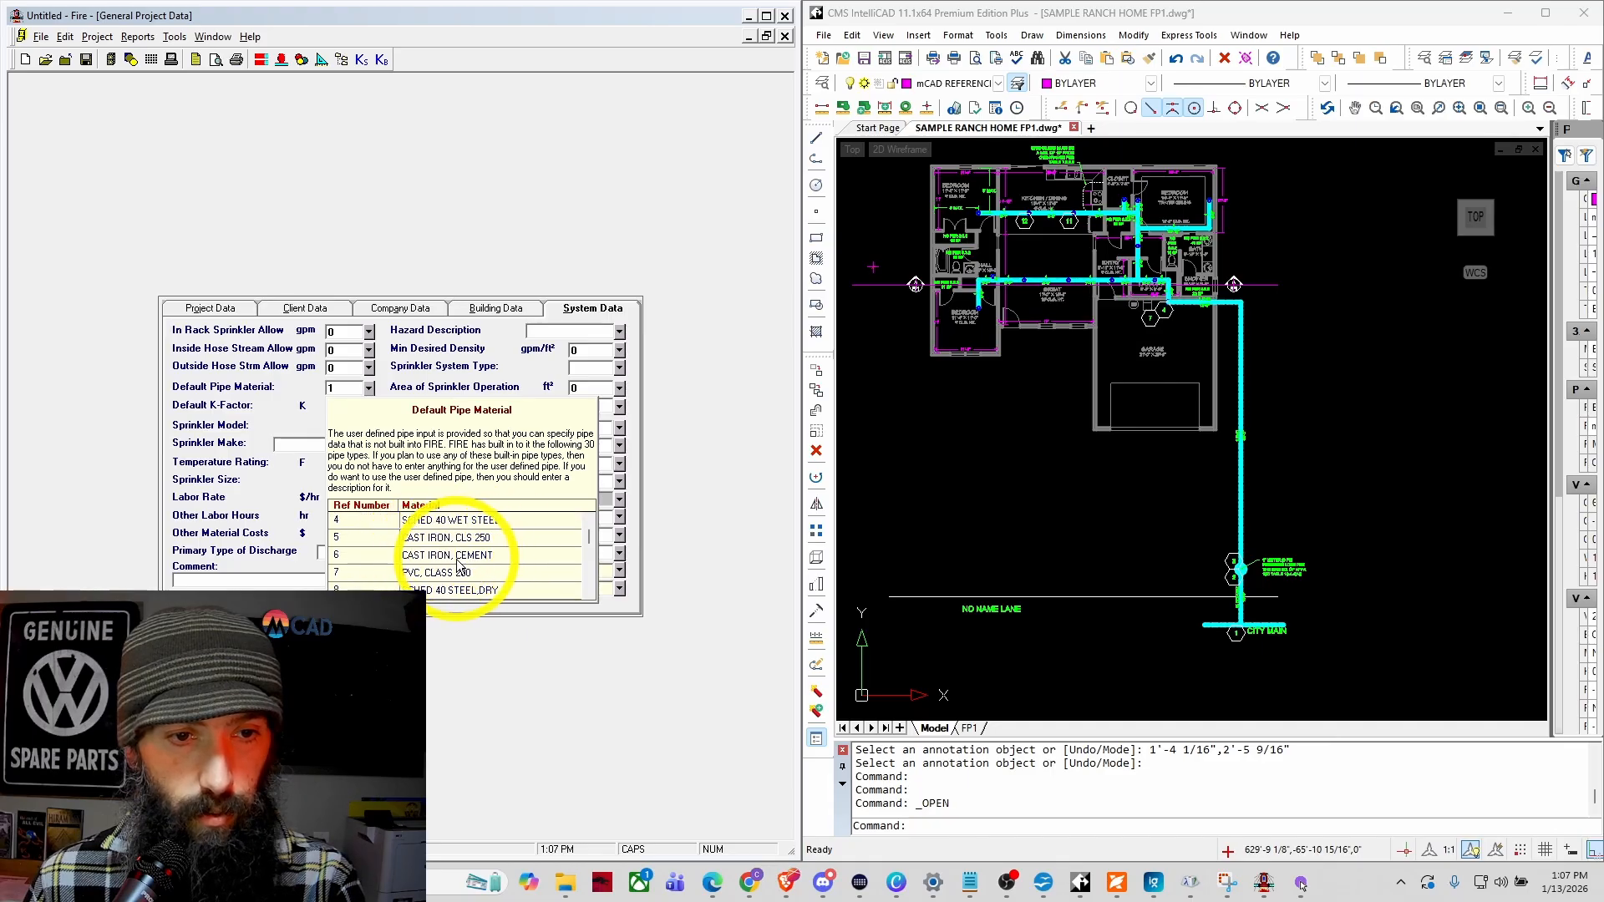
scroll(468, 564, down, 2)
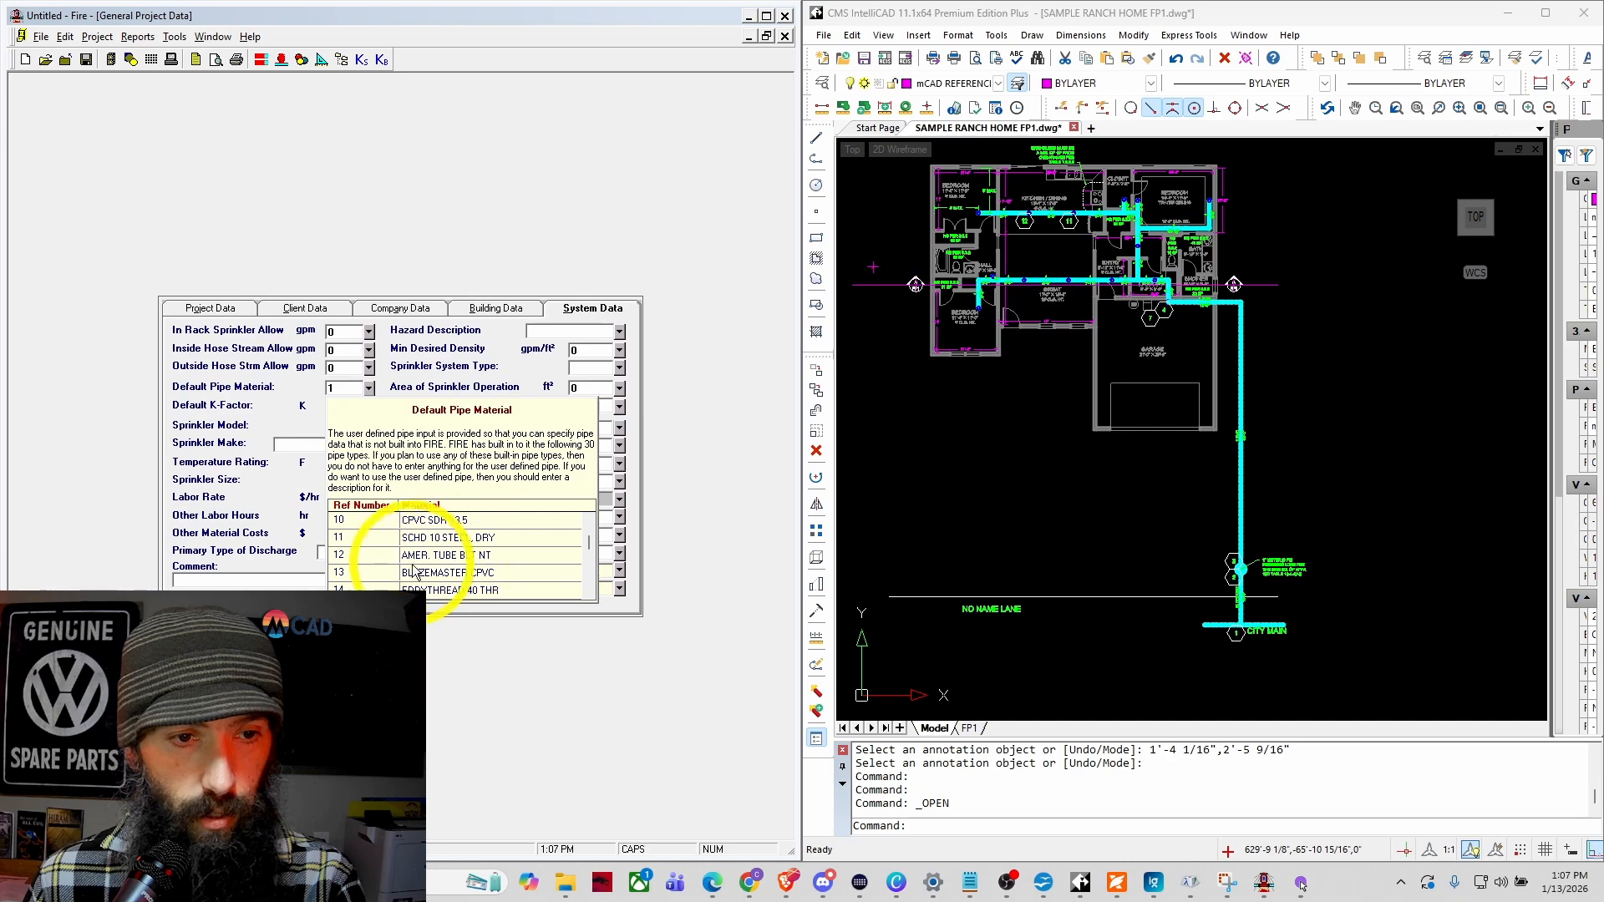
click(360, 575)
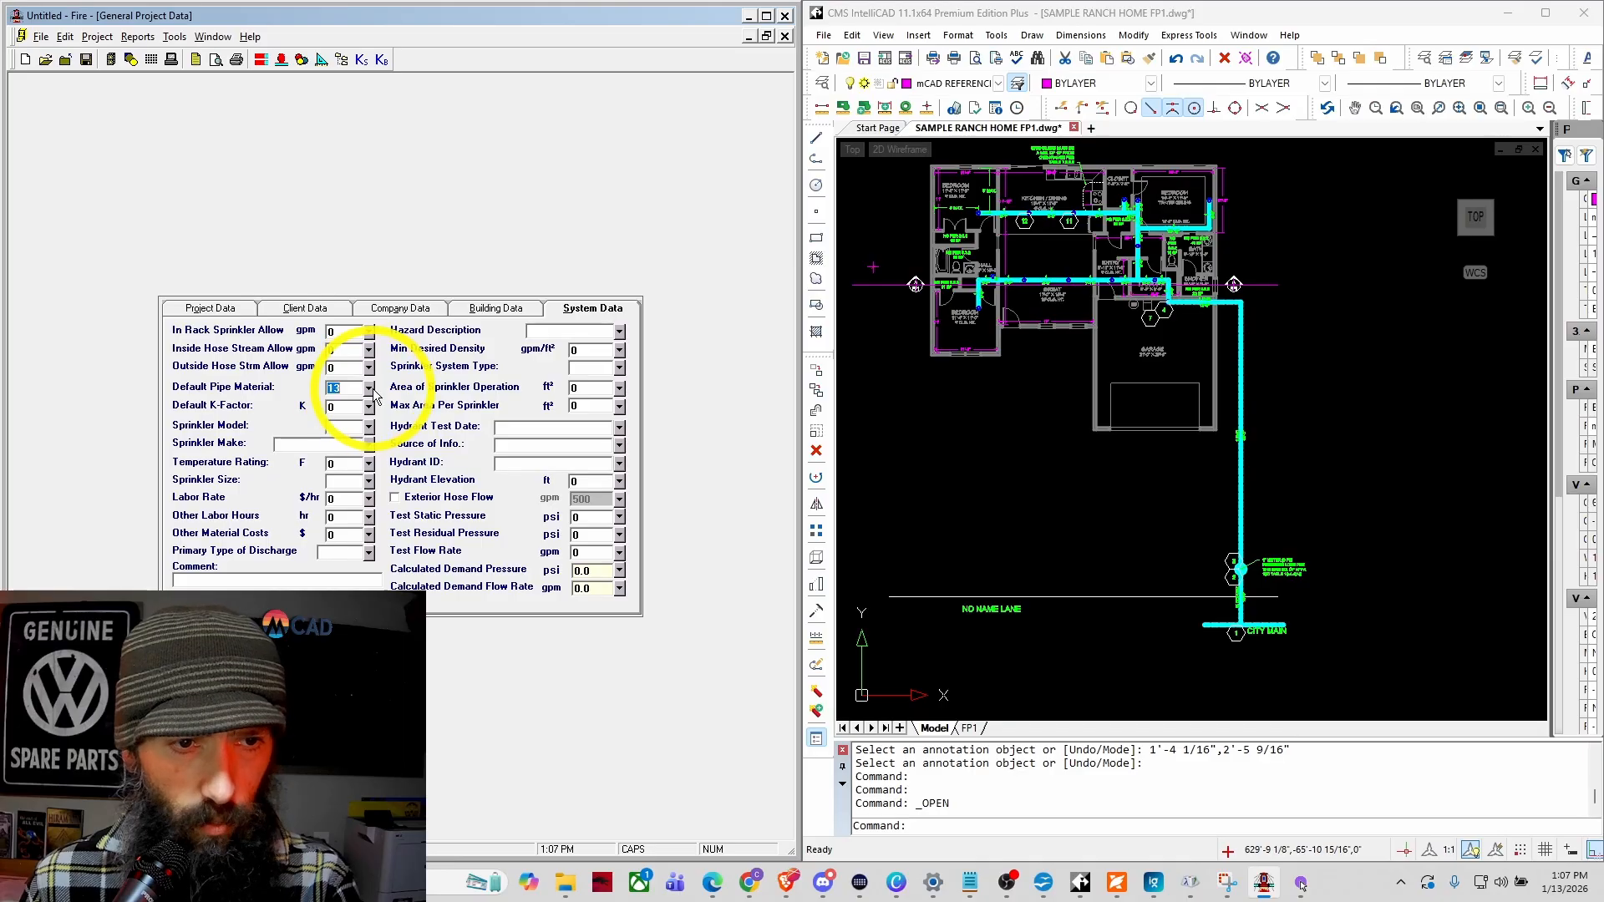
Step: Set the default K-factor to 4.9, keeping K as its unit
click(330, 407)
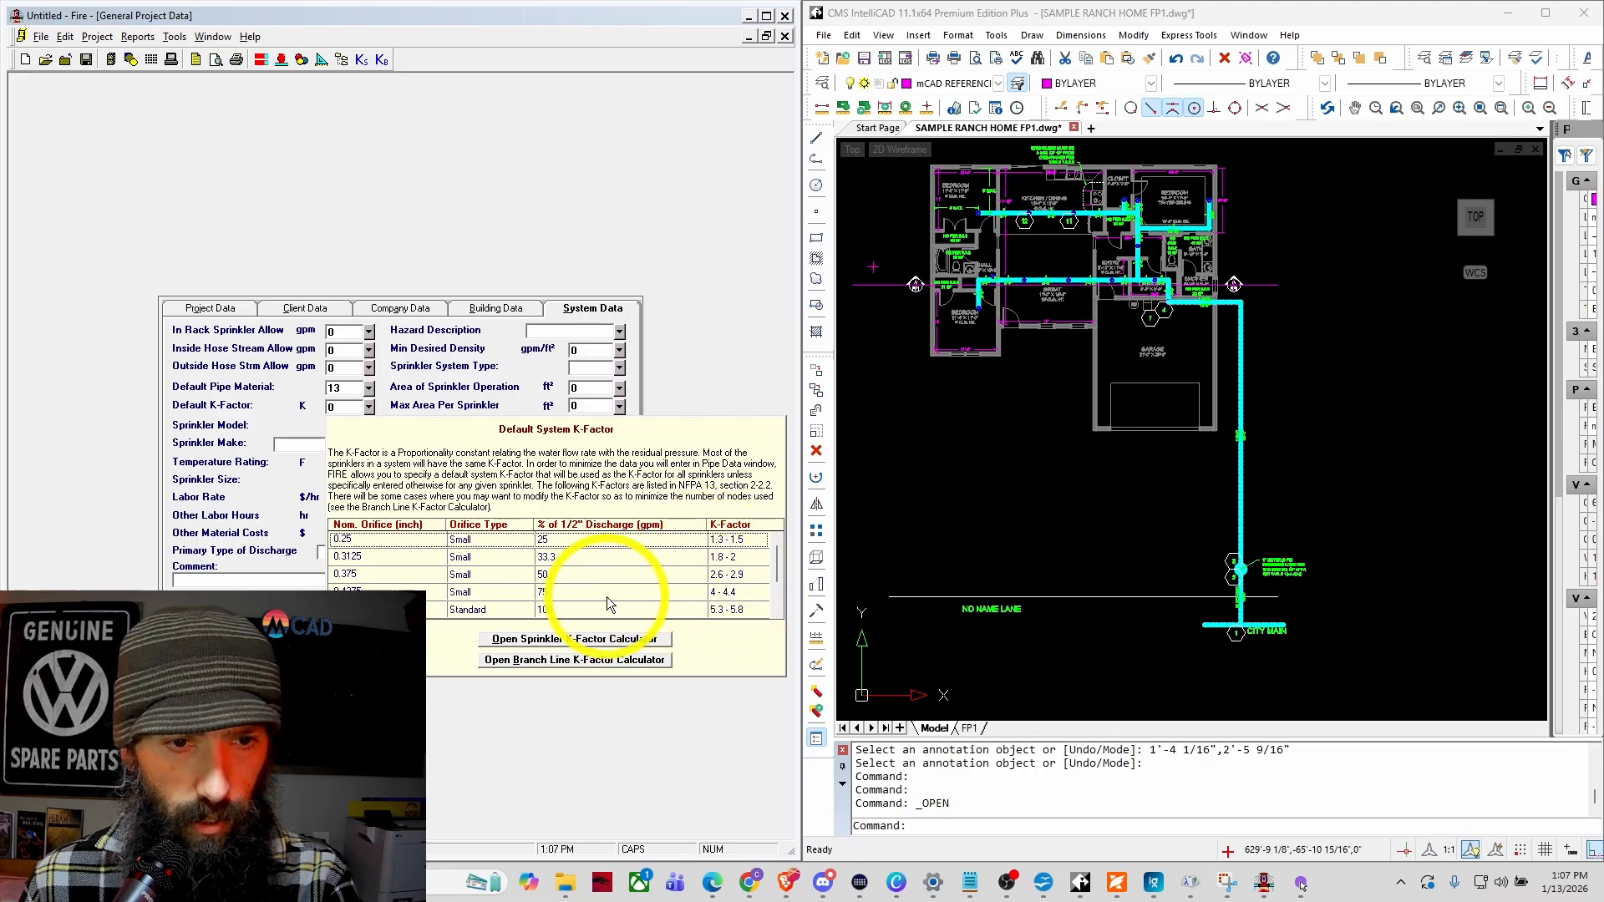
click(303, 407)
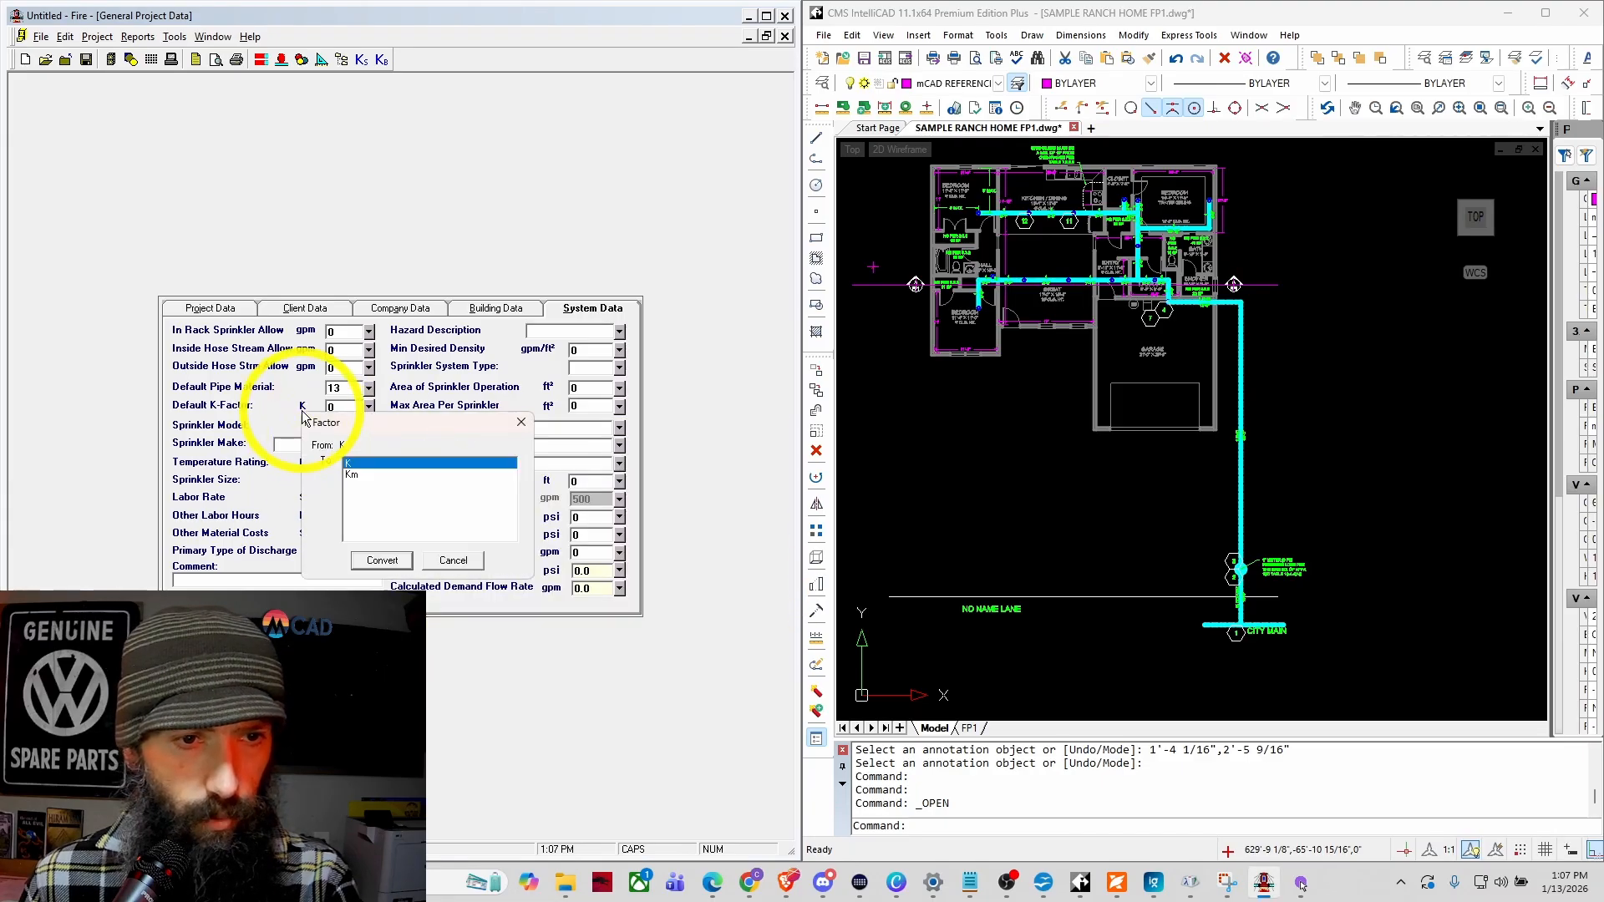
click(436, 562)
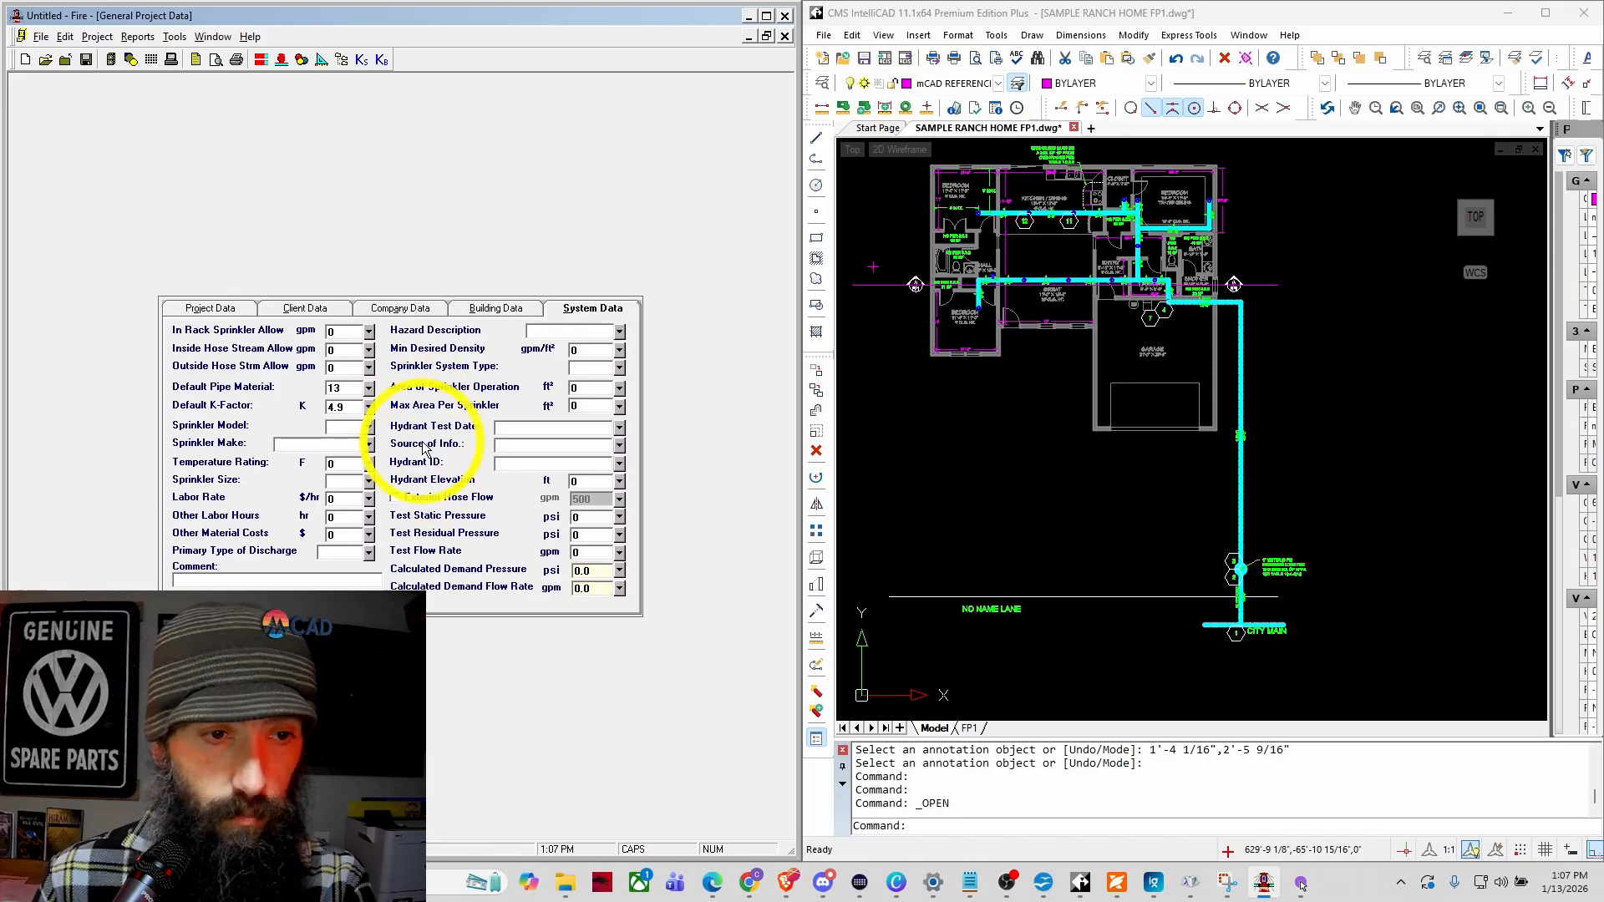
Step: Enter SENJU as the sprinkler model and SS8464 as the sprinkler make in the system data
mouse_move(372, 433)
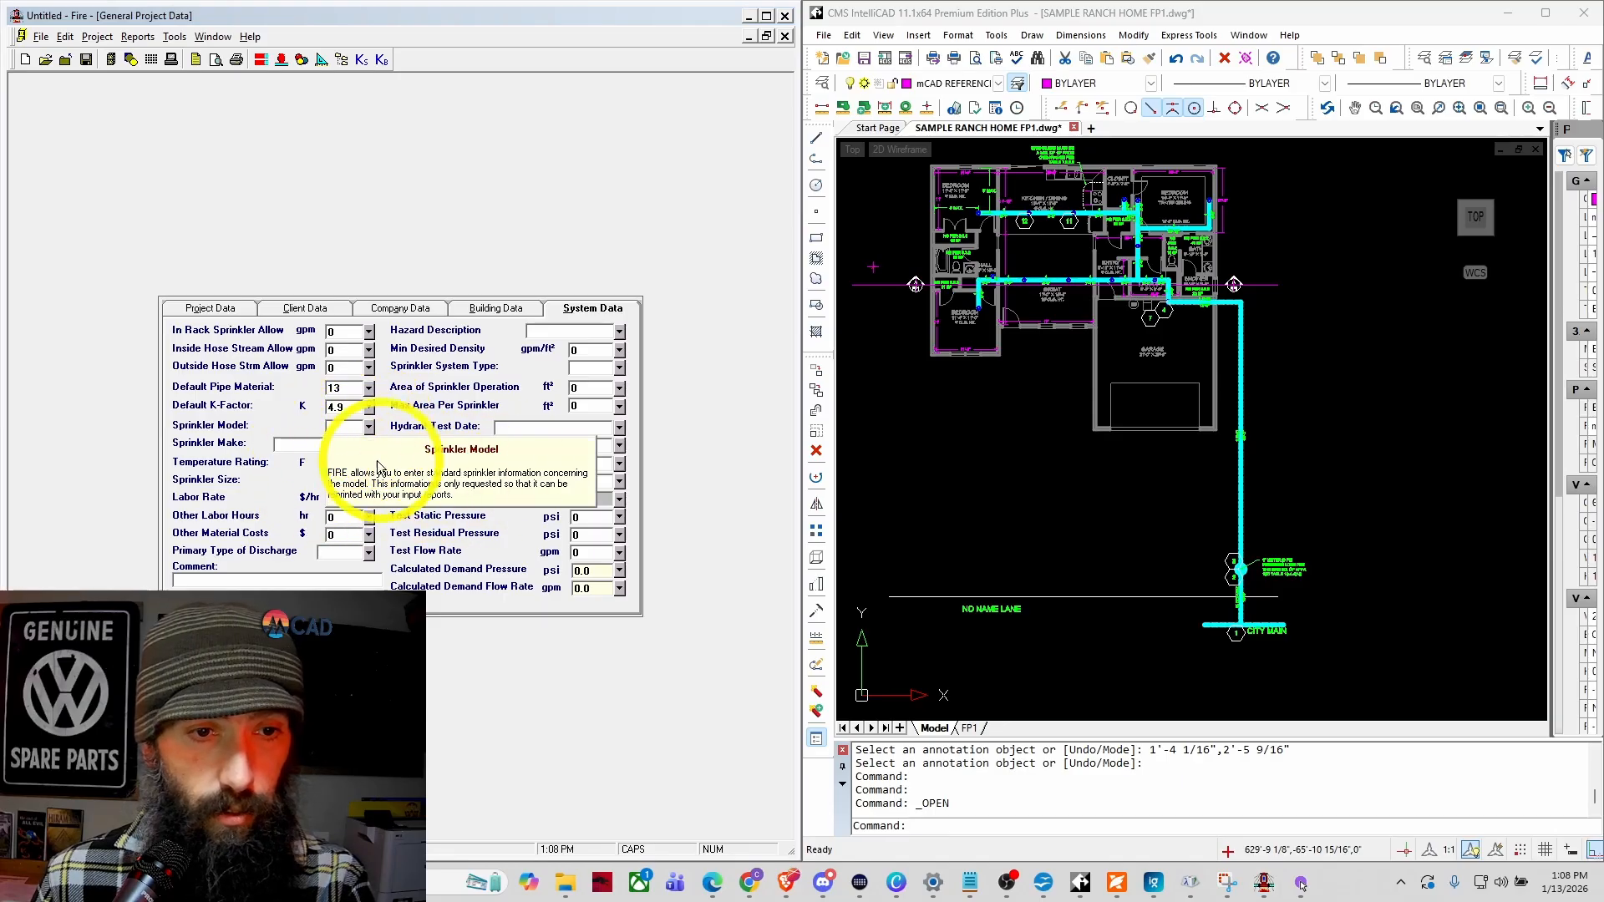
click(341, 428)
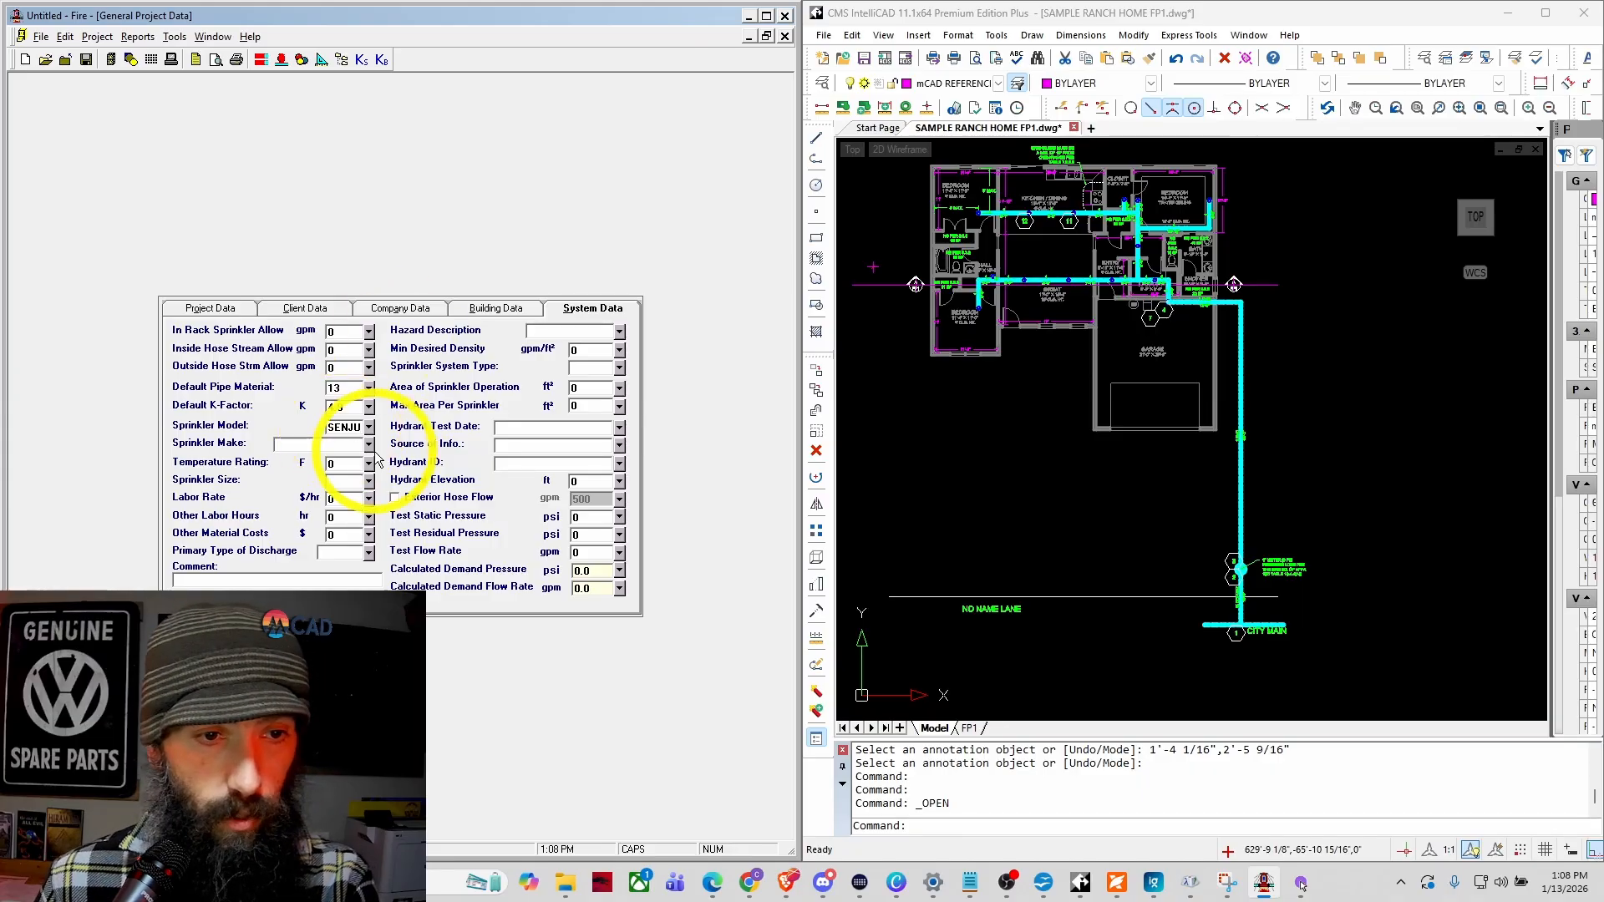
mouse_move(342, 445)
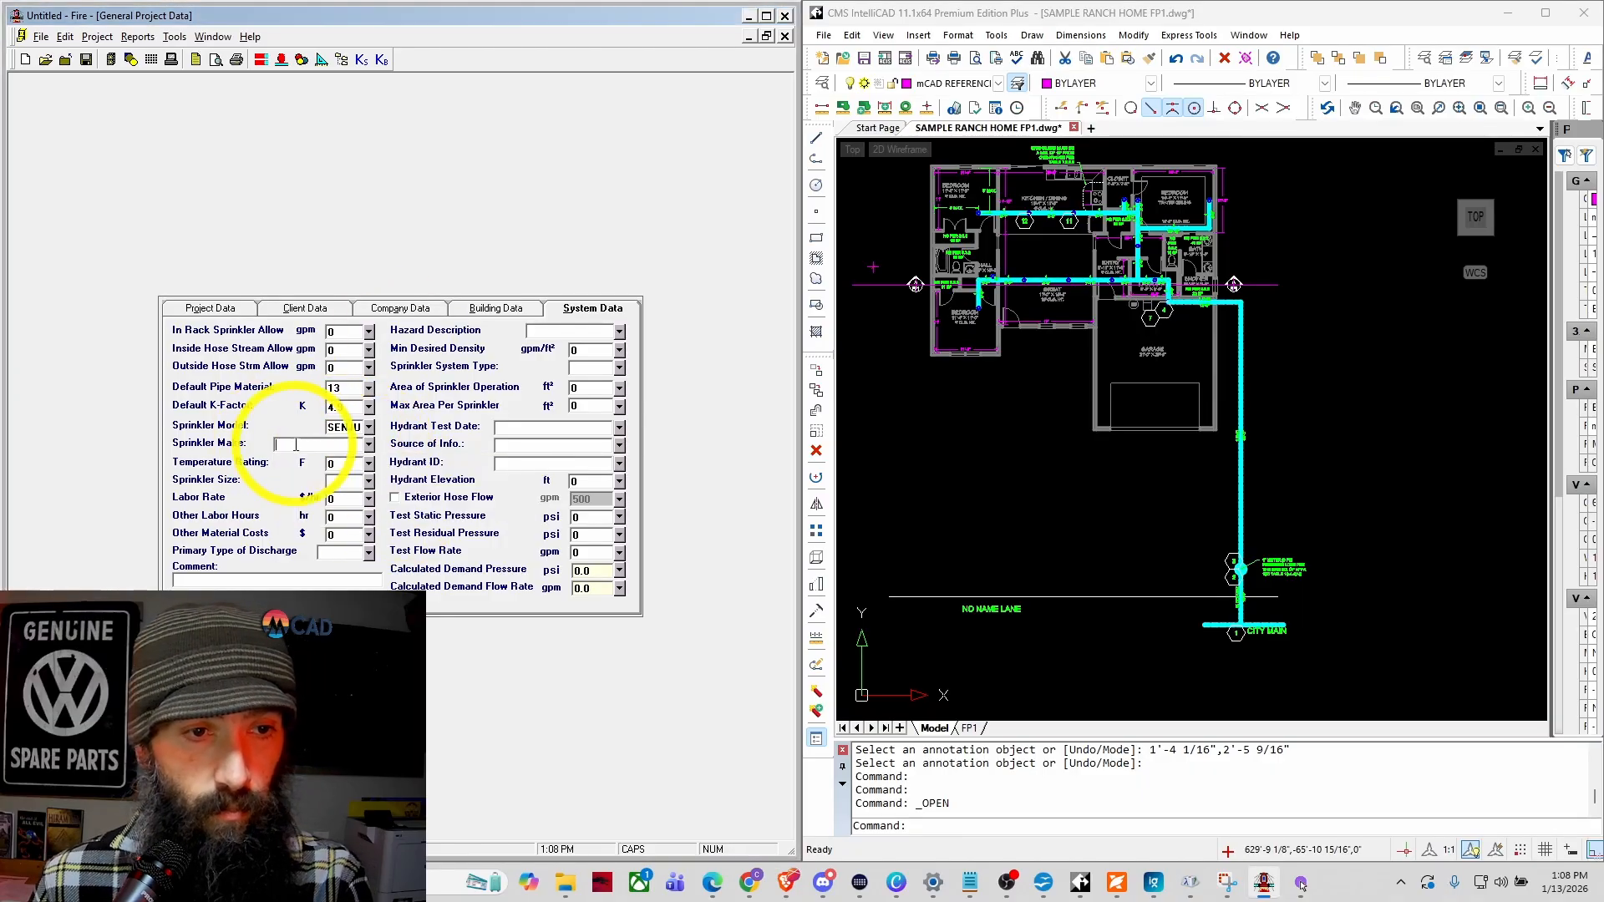
click(335, 449)
text(SS8464)
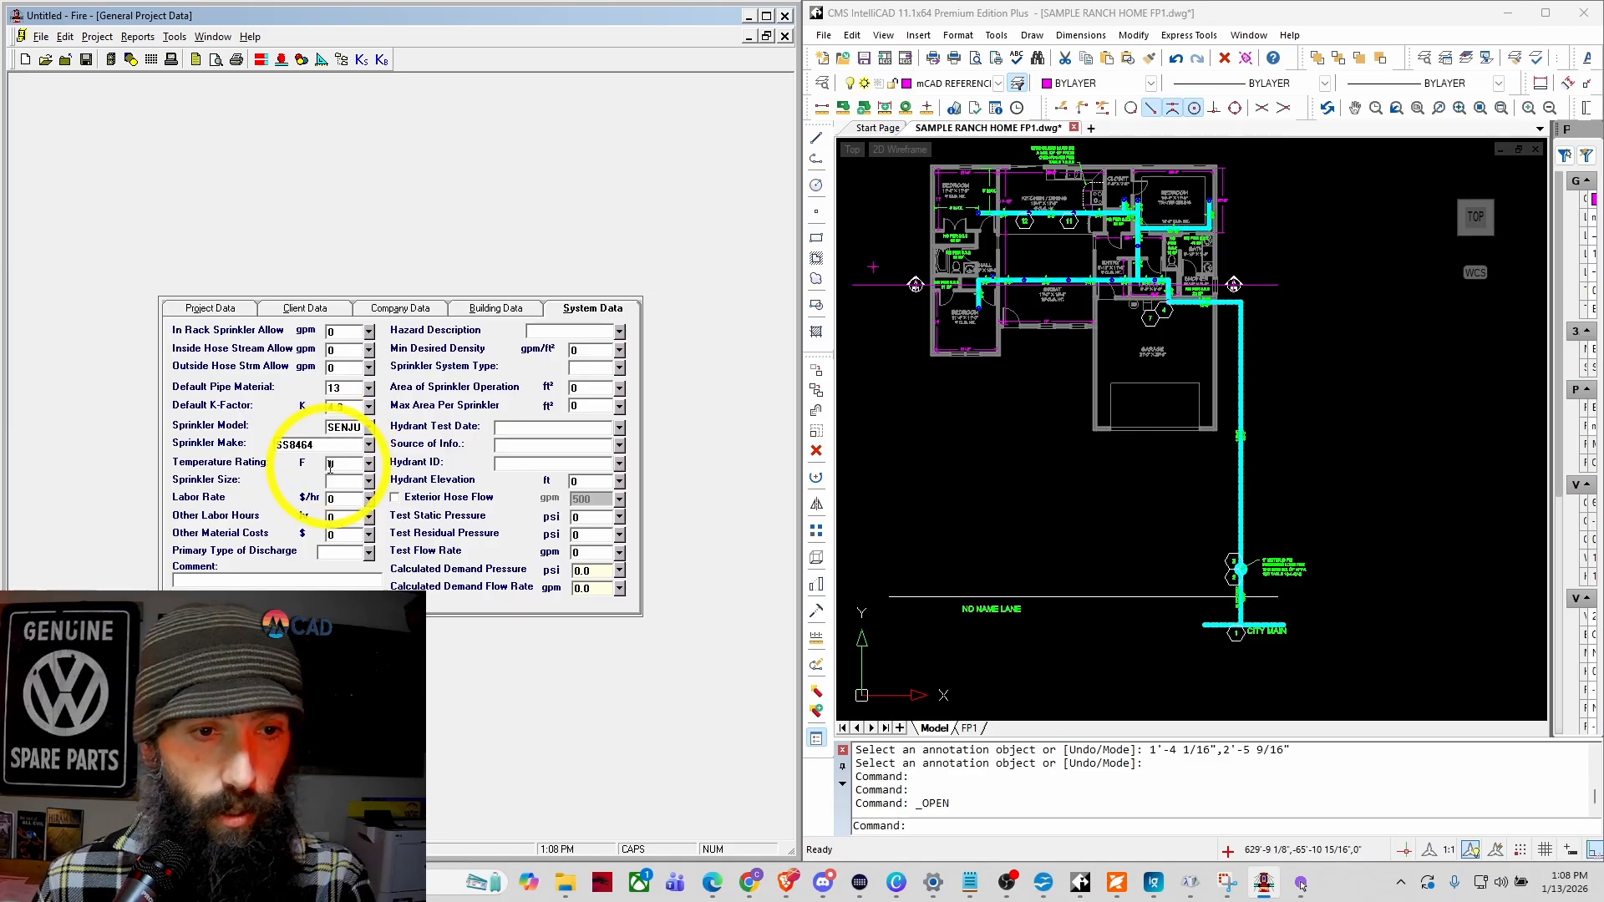
Step: Set the sprinkler temperature rating to 162 F and the sprinkler size to ½
click(358, 464)
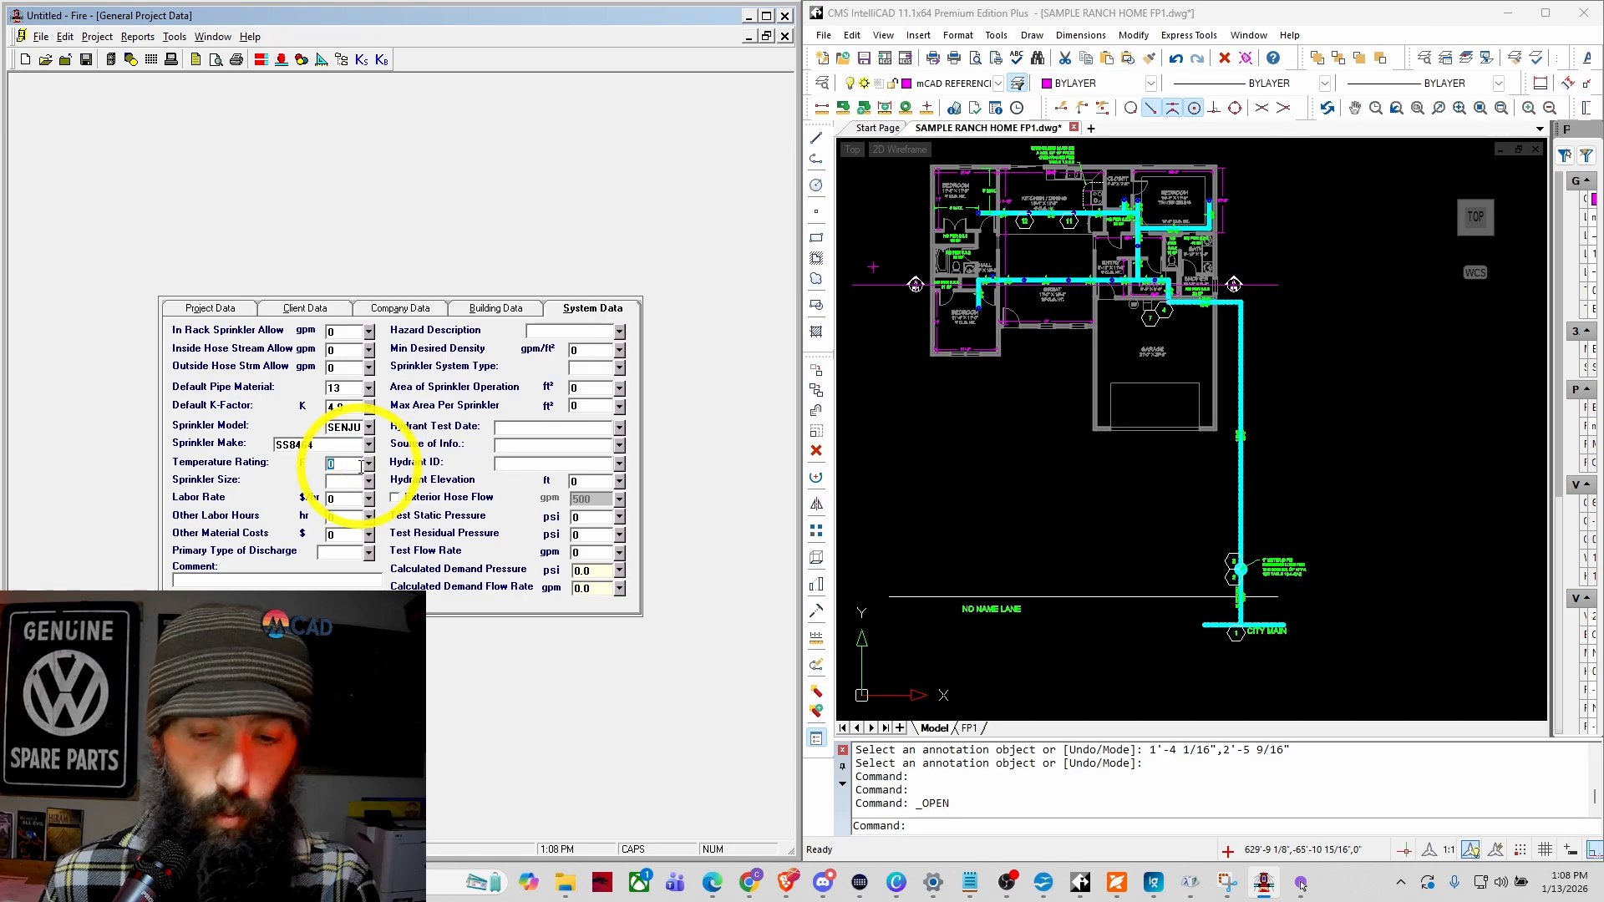
text(162)
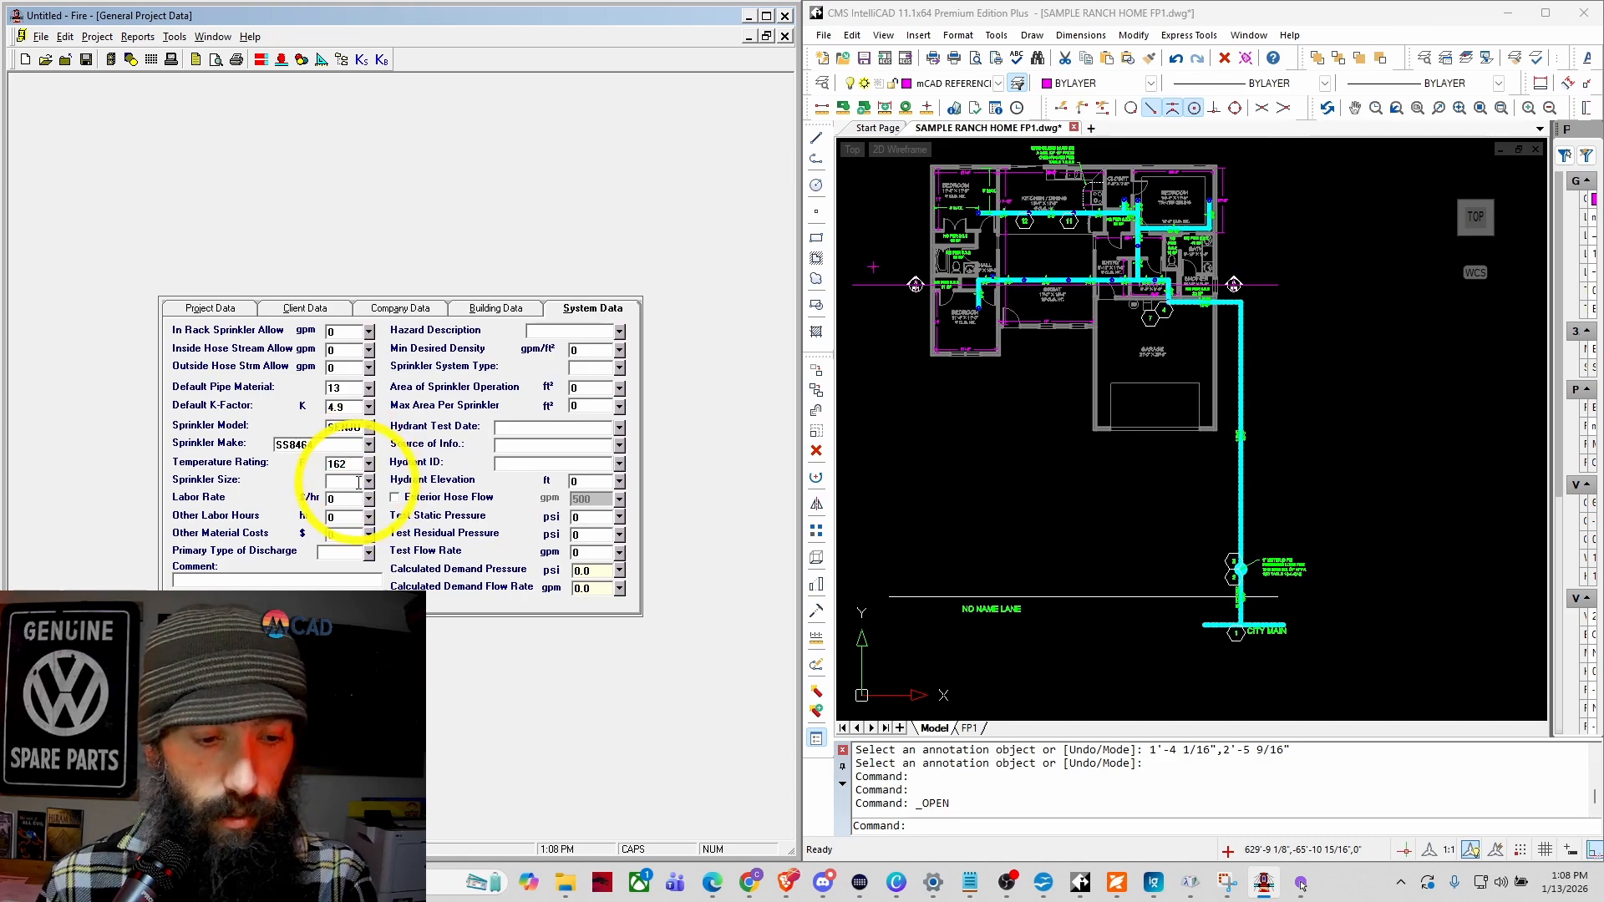
text(½)
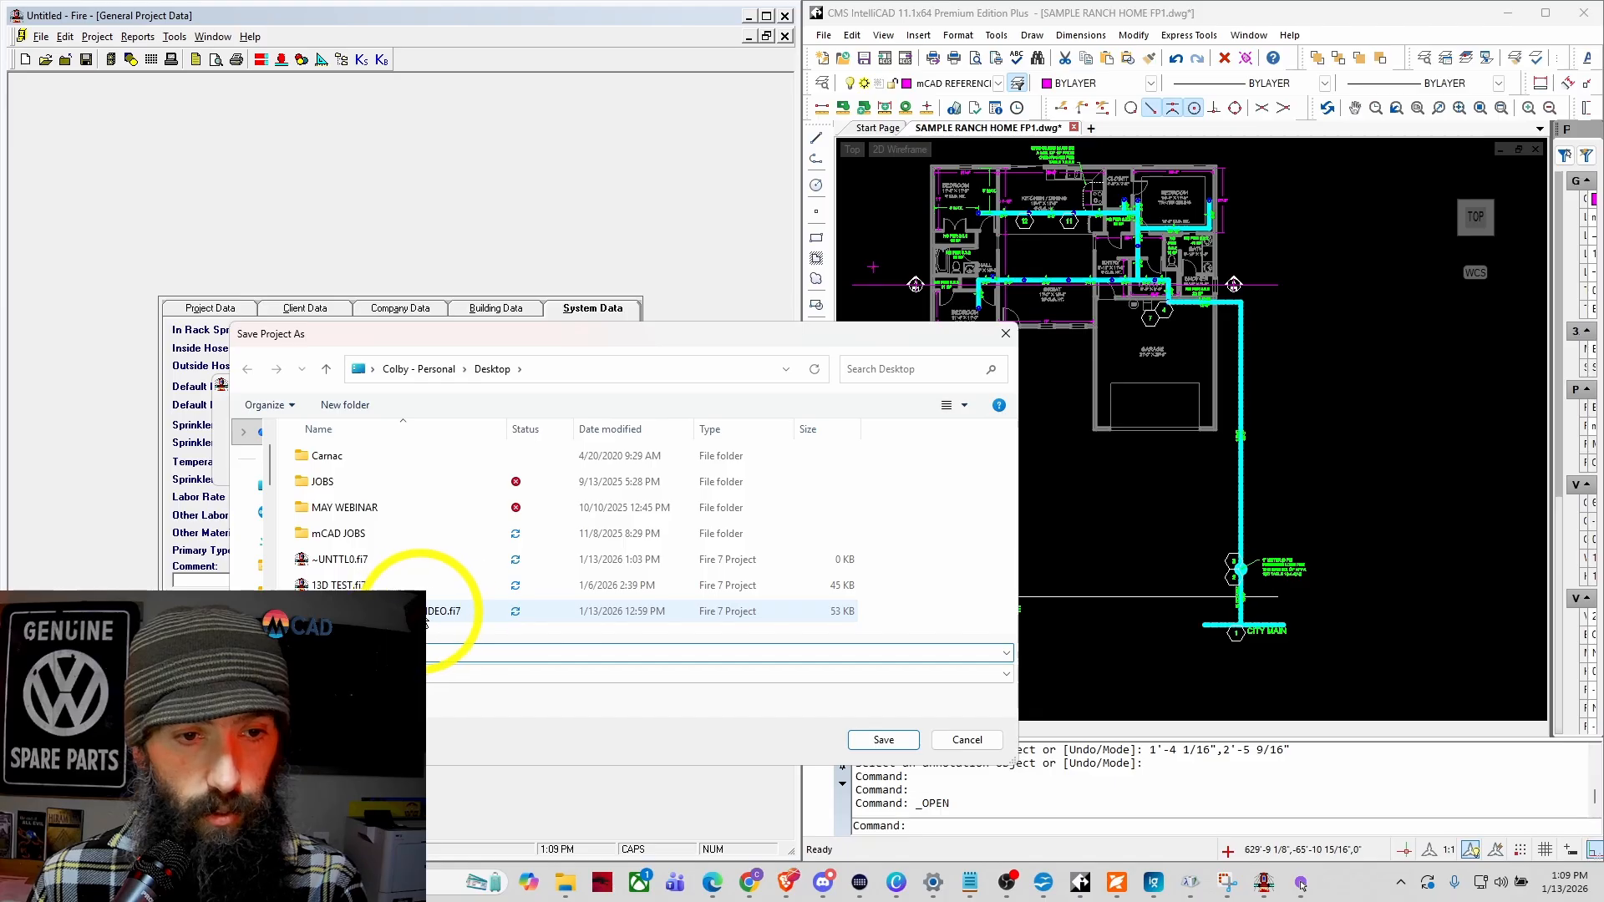
Step: Save the project on the Desktop as SAMPLE RANCH HOME VIDEO2.fi7, basing the name on the existing ranch home video file
click(411, 608)
click(472, 653)
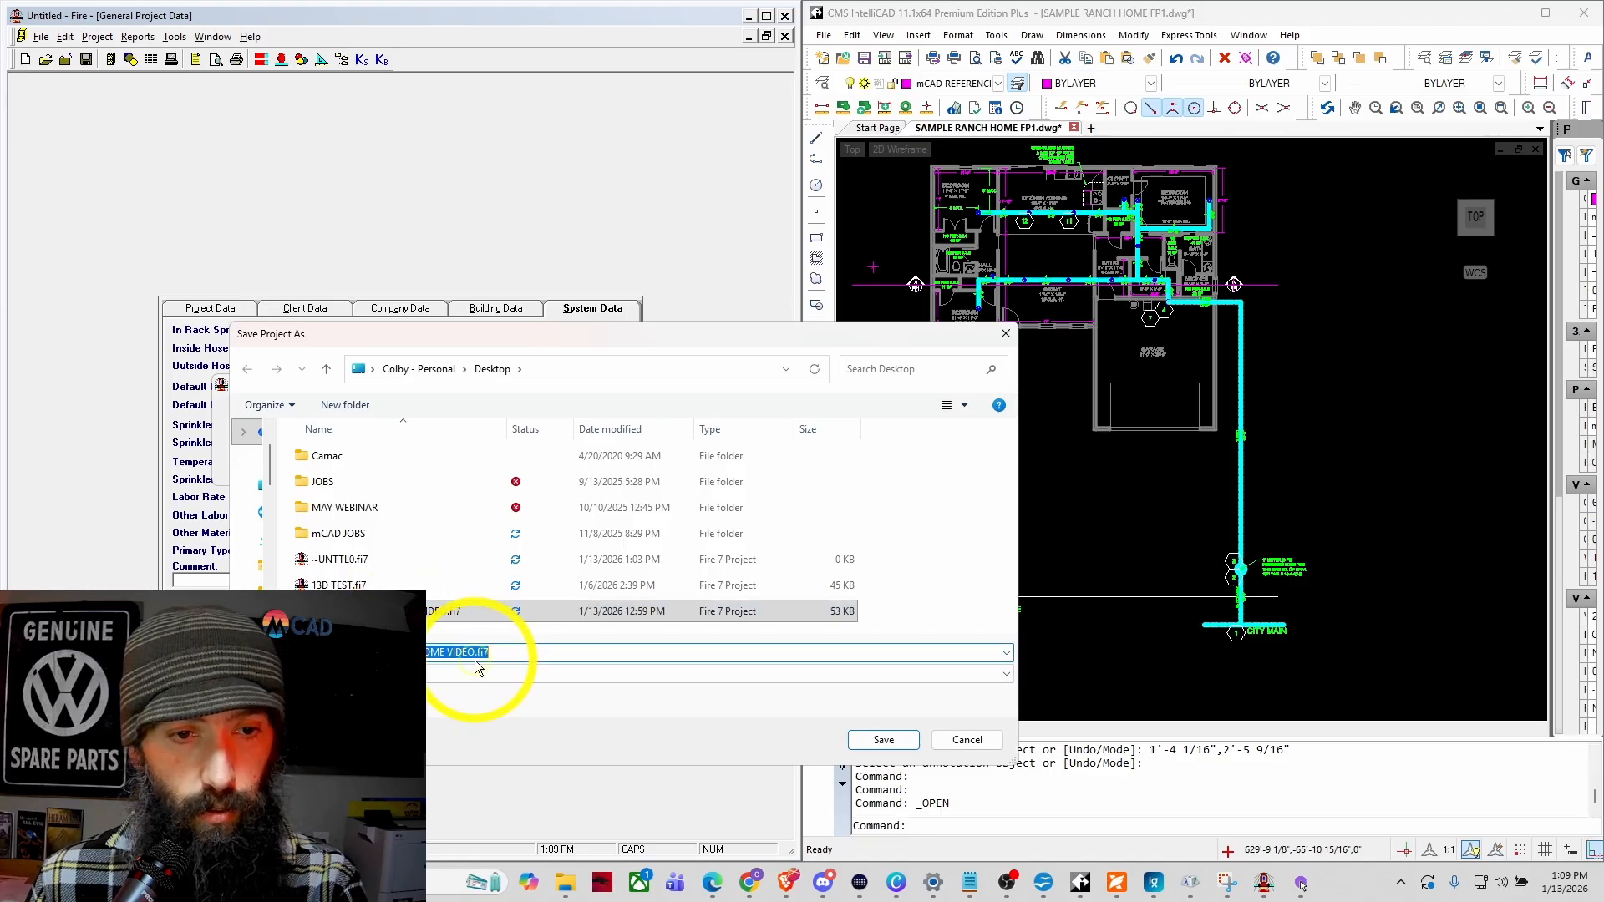
text(2)
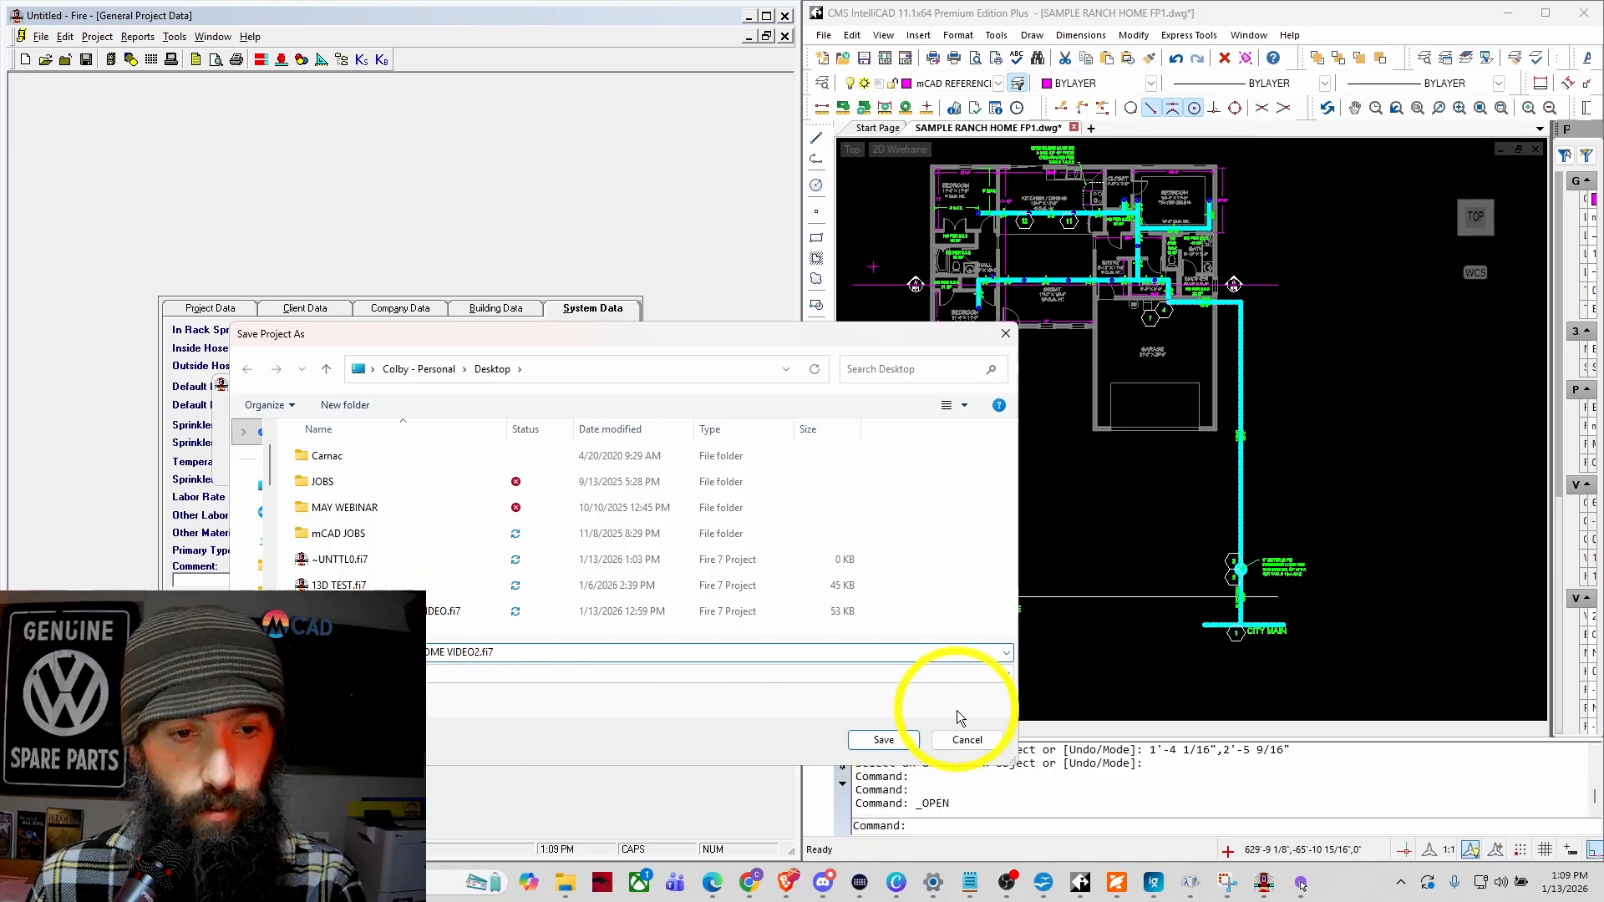
click(883, 740)
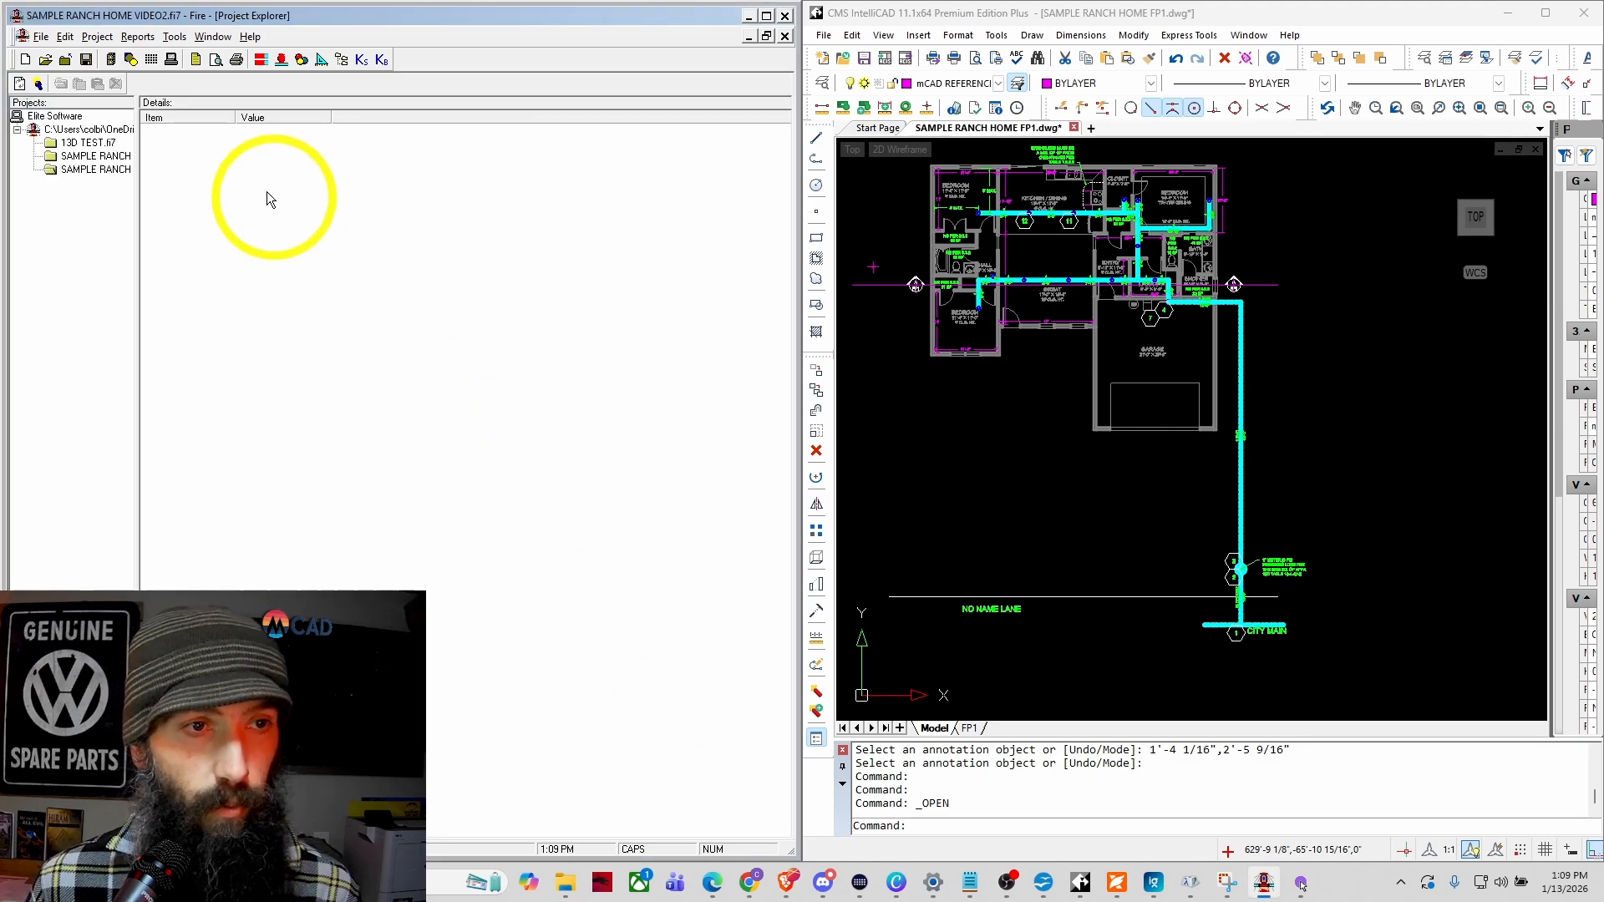
Step: Reopen the project's system data and keep Sprinkler as the primary type of discharge
click(110, 65)
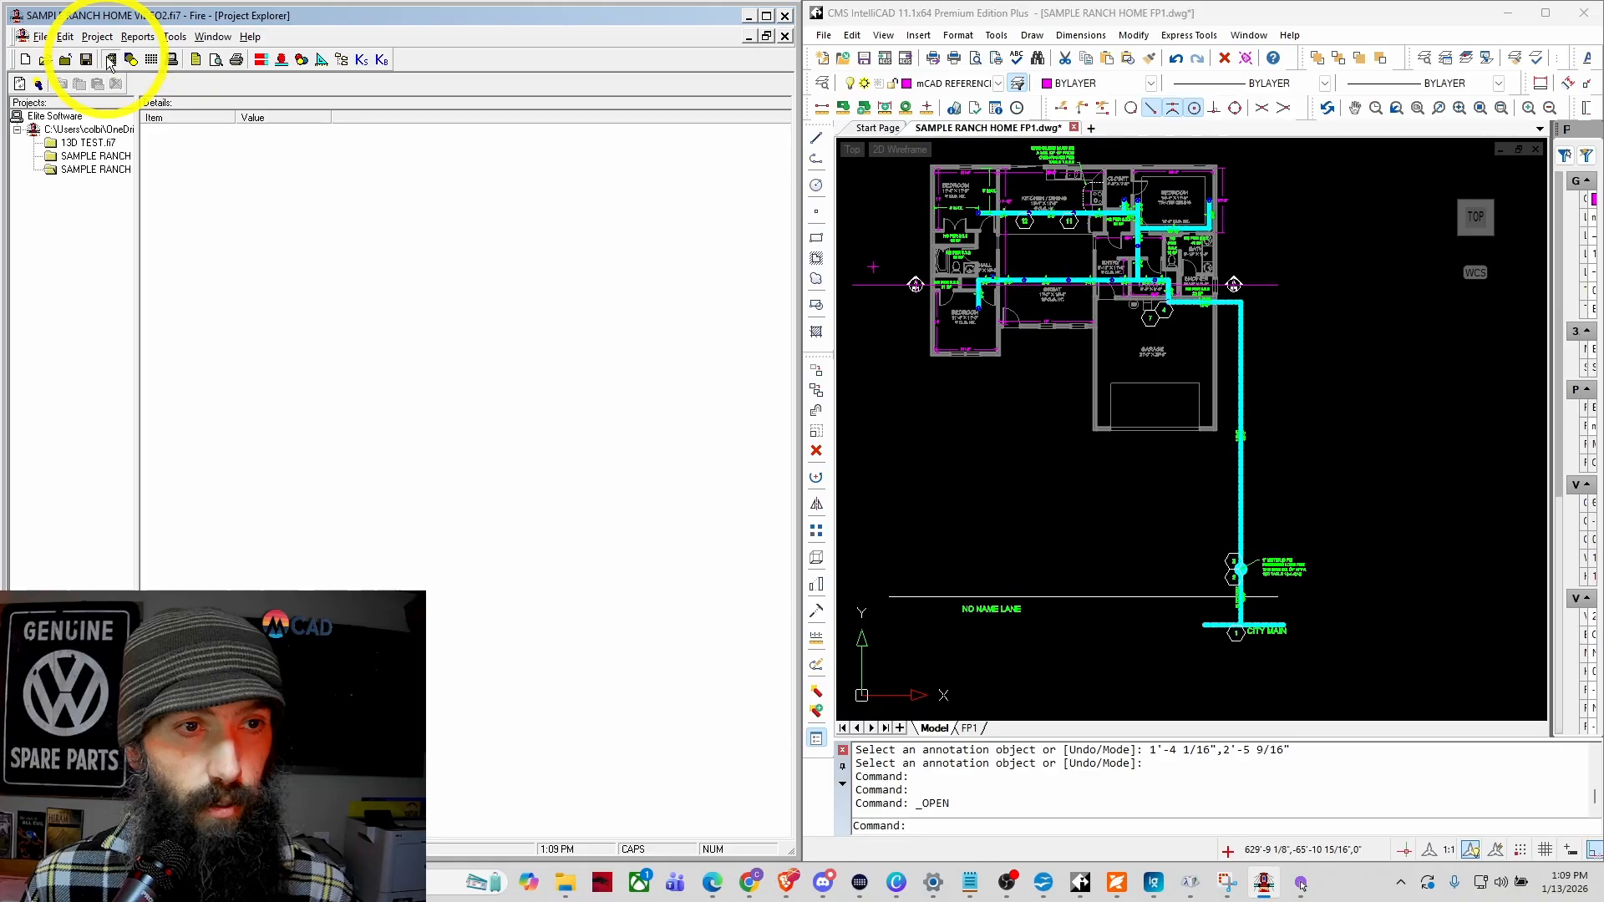
click(600, 311)
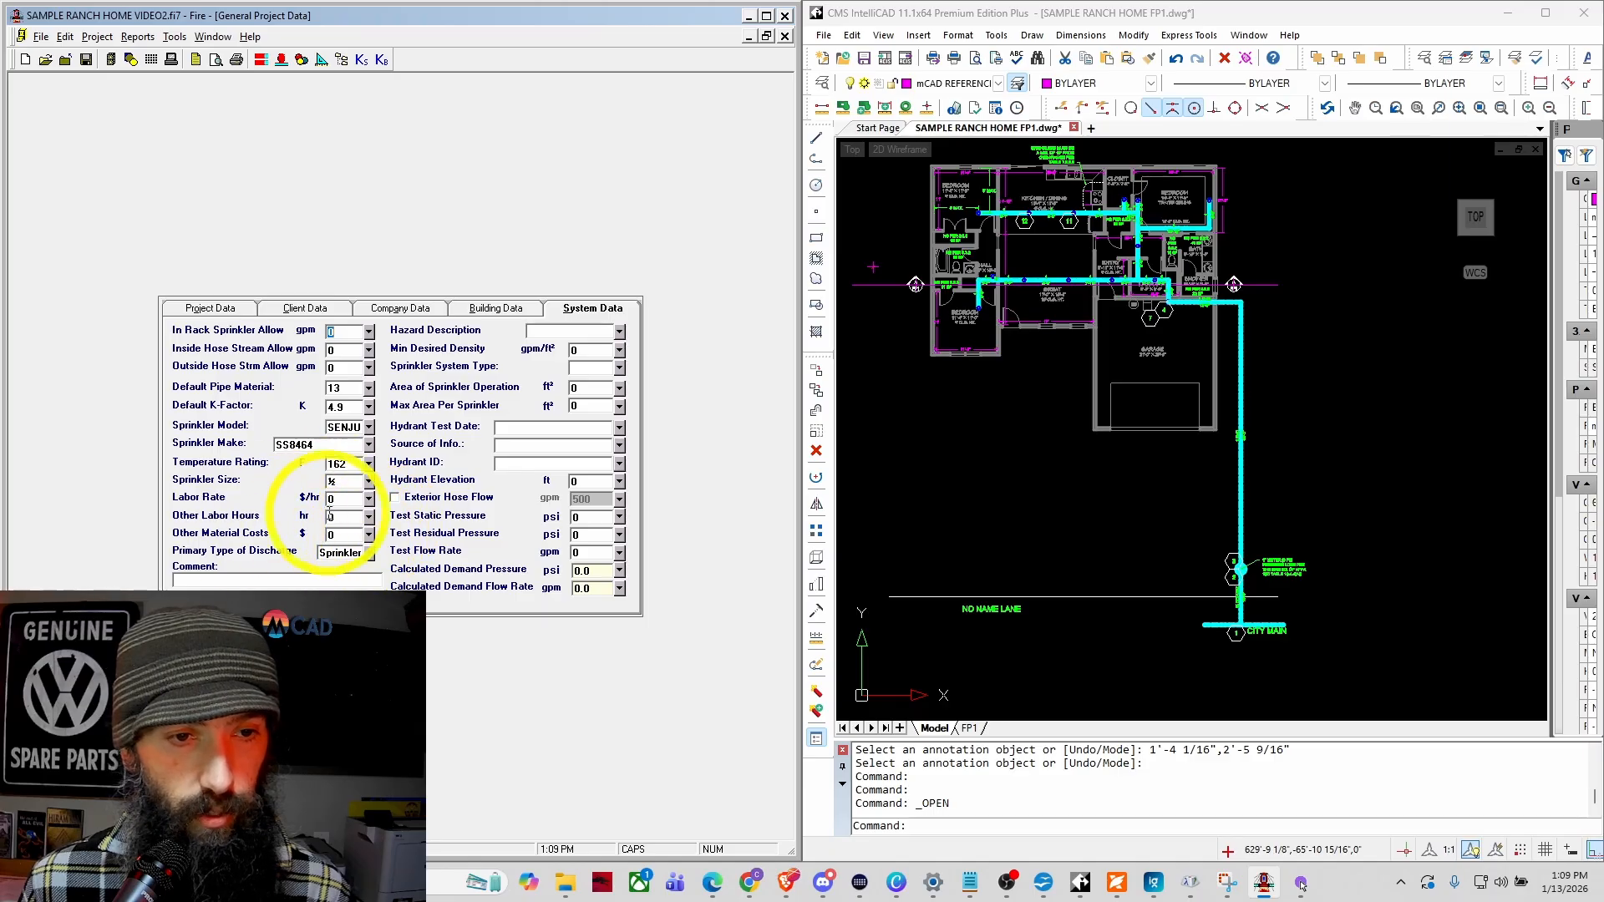
click(369, 553)
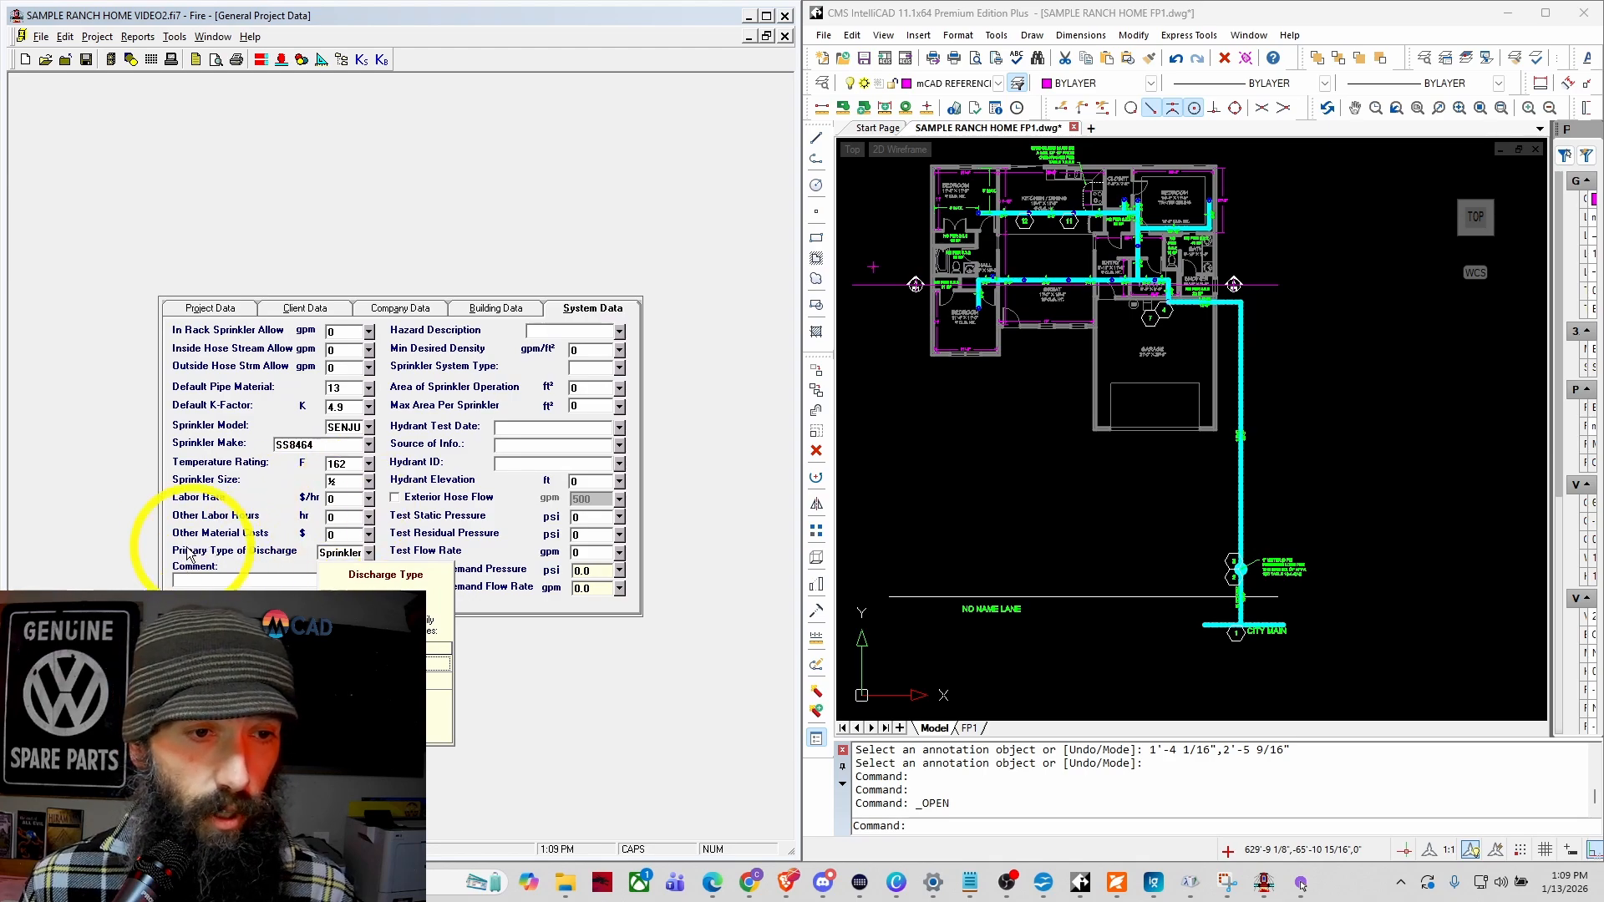
click(287, 564)
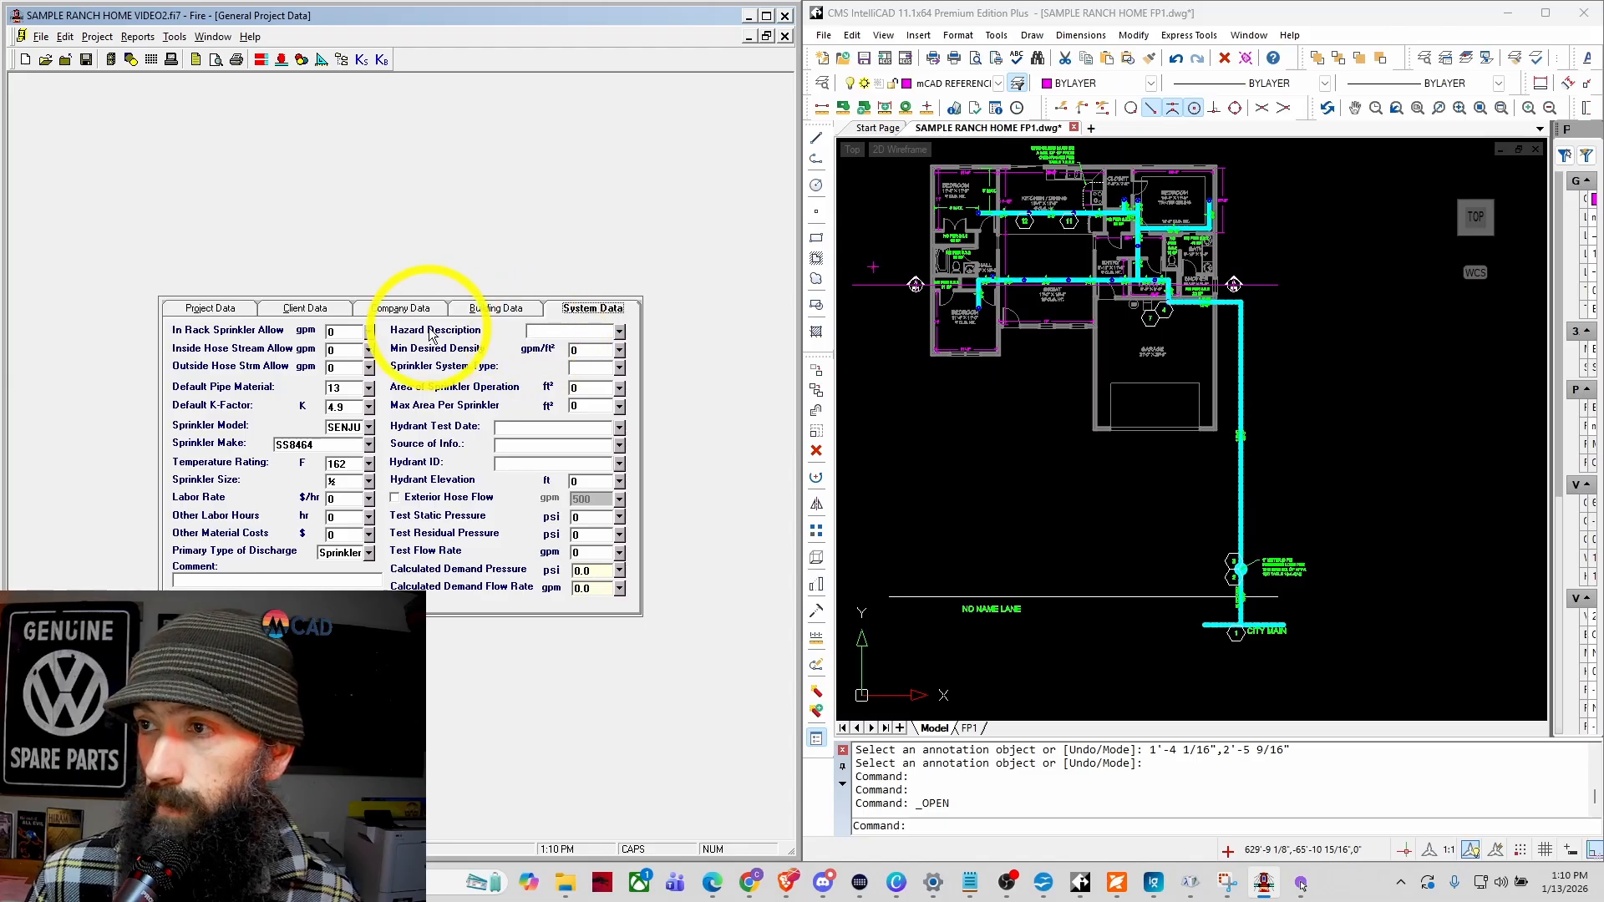
Step: Set the hazard description to RESIDENTIAL and the minimum desired density to .05 gpm/ft²
click(619, 334)
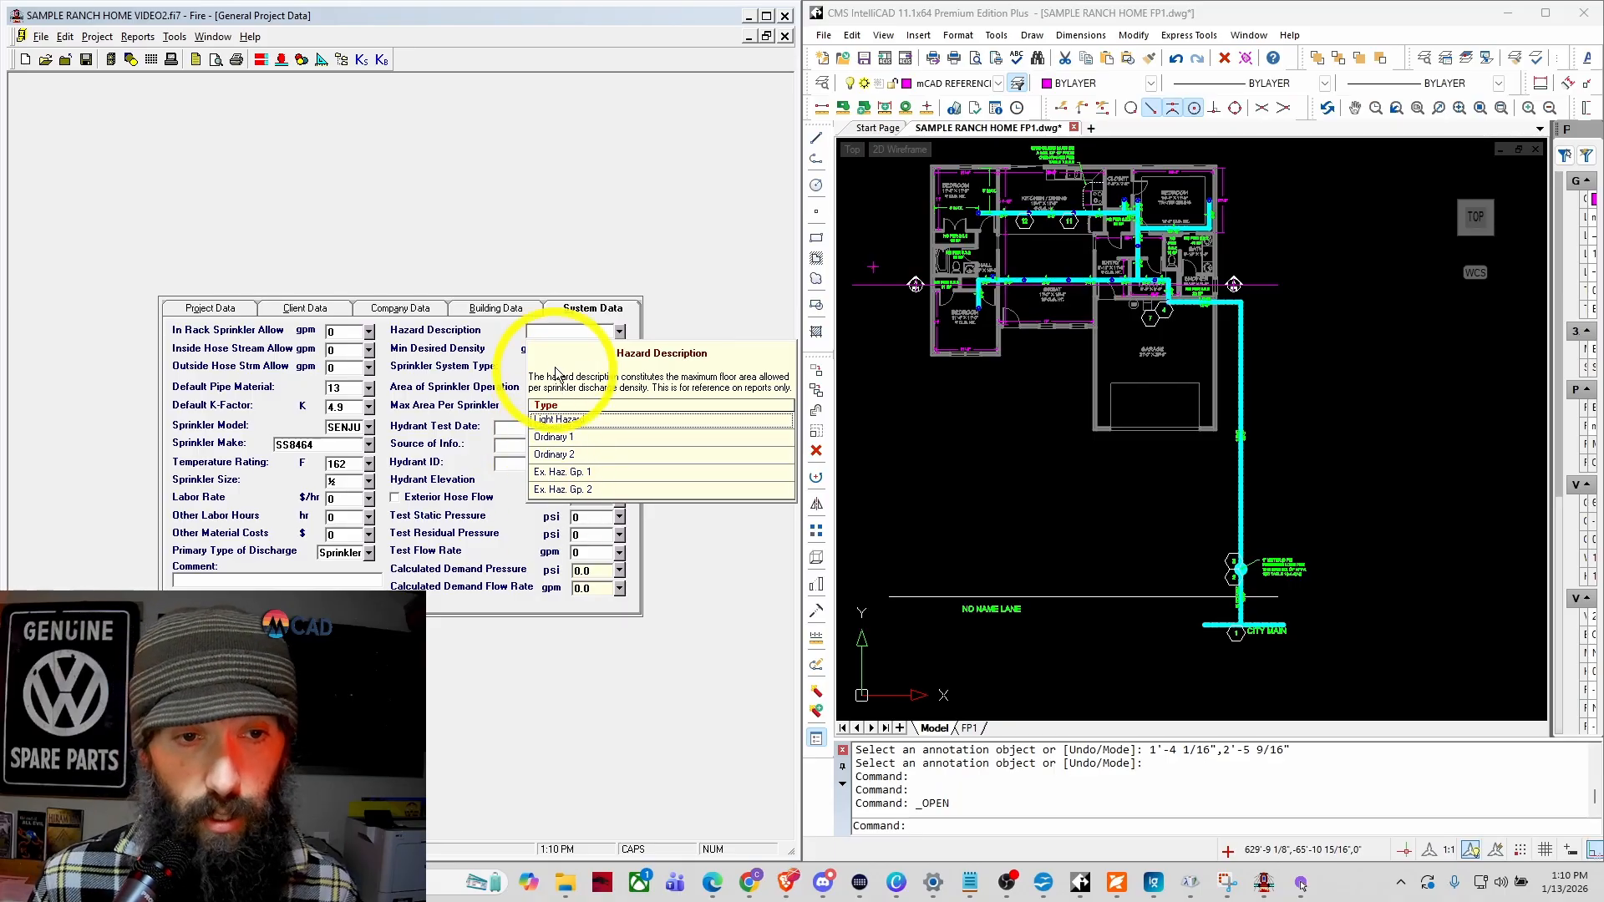
click(548, 331)
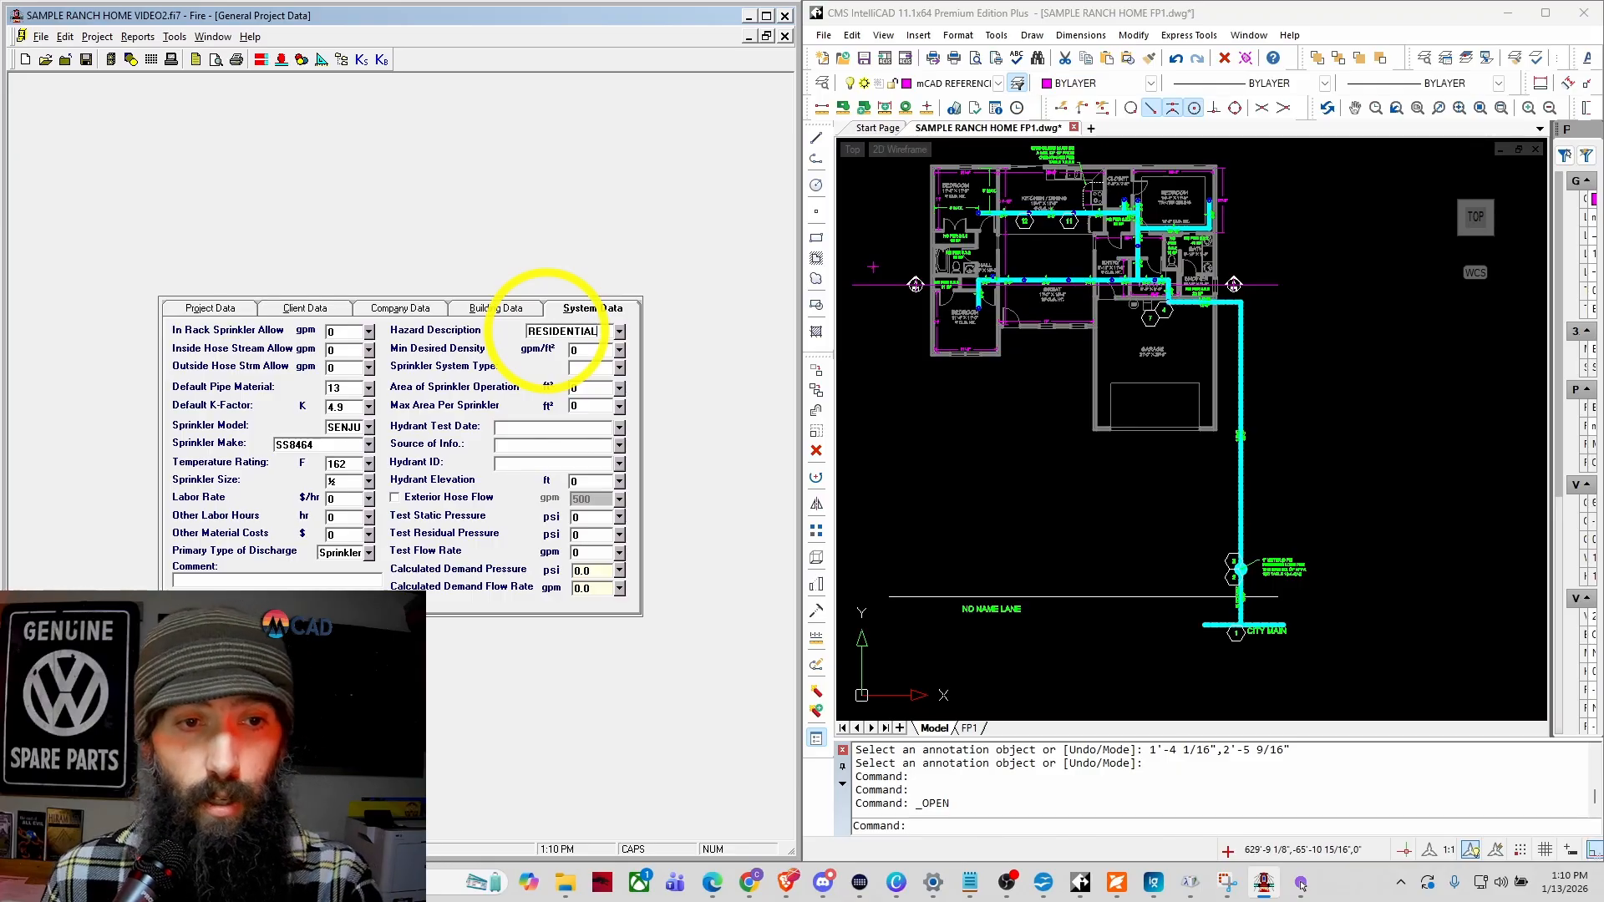
click(620, 351)
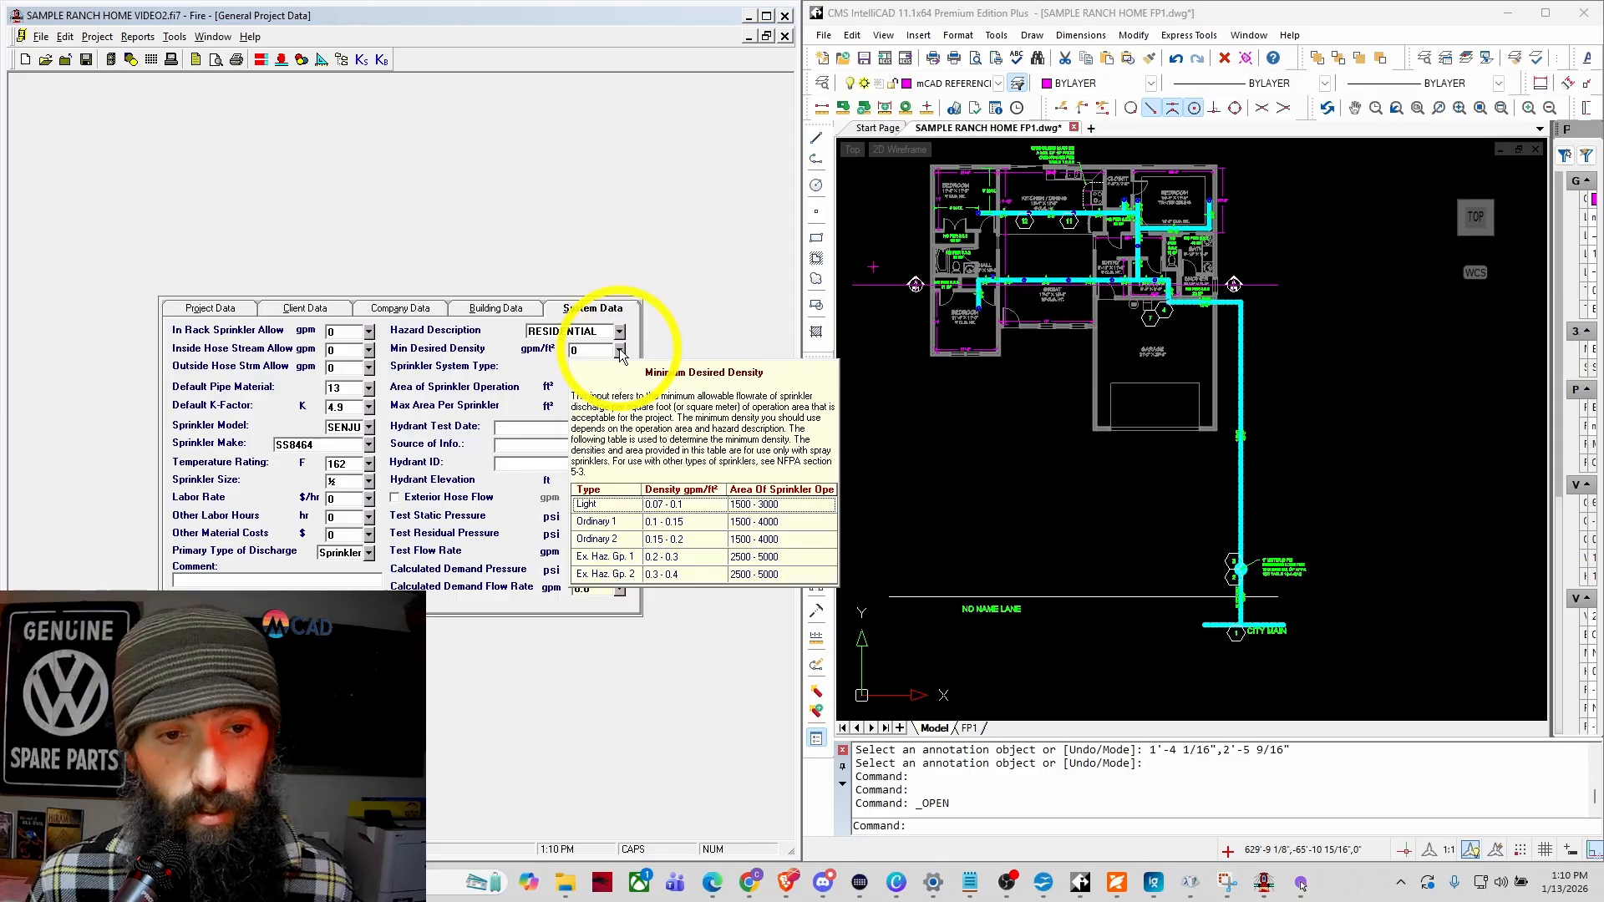
click(620, 352)
click(620, 352)
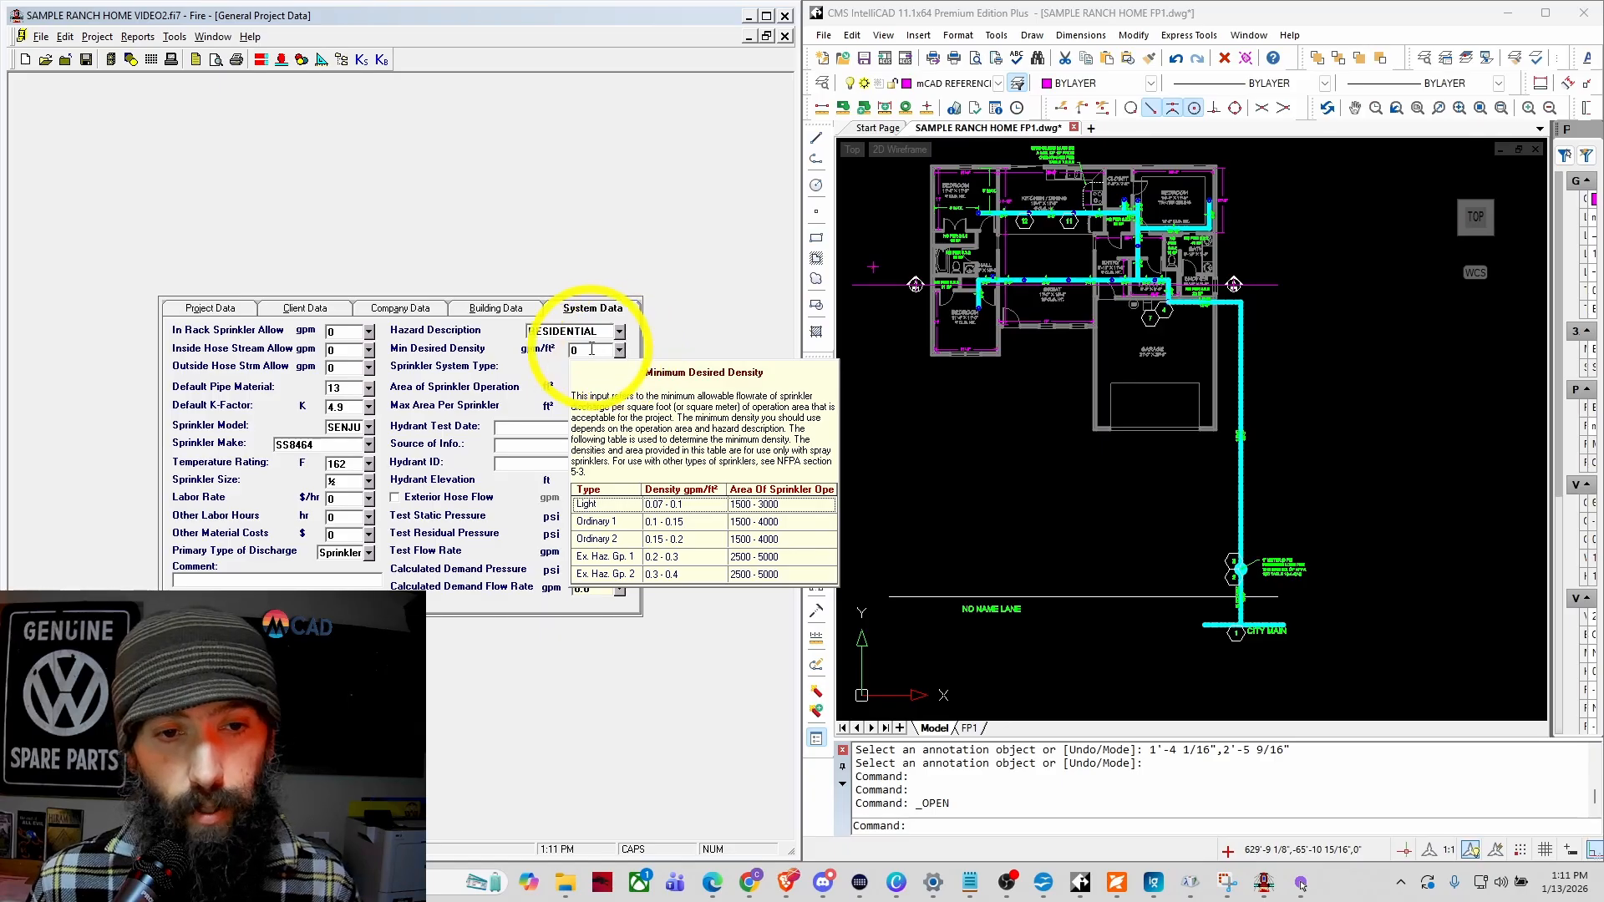
click(591, 346)
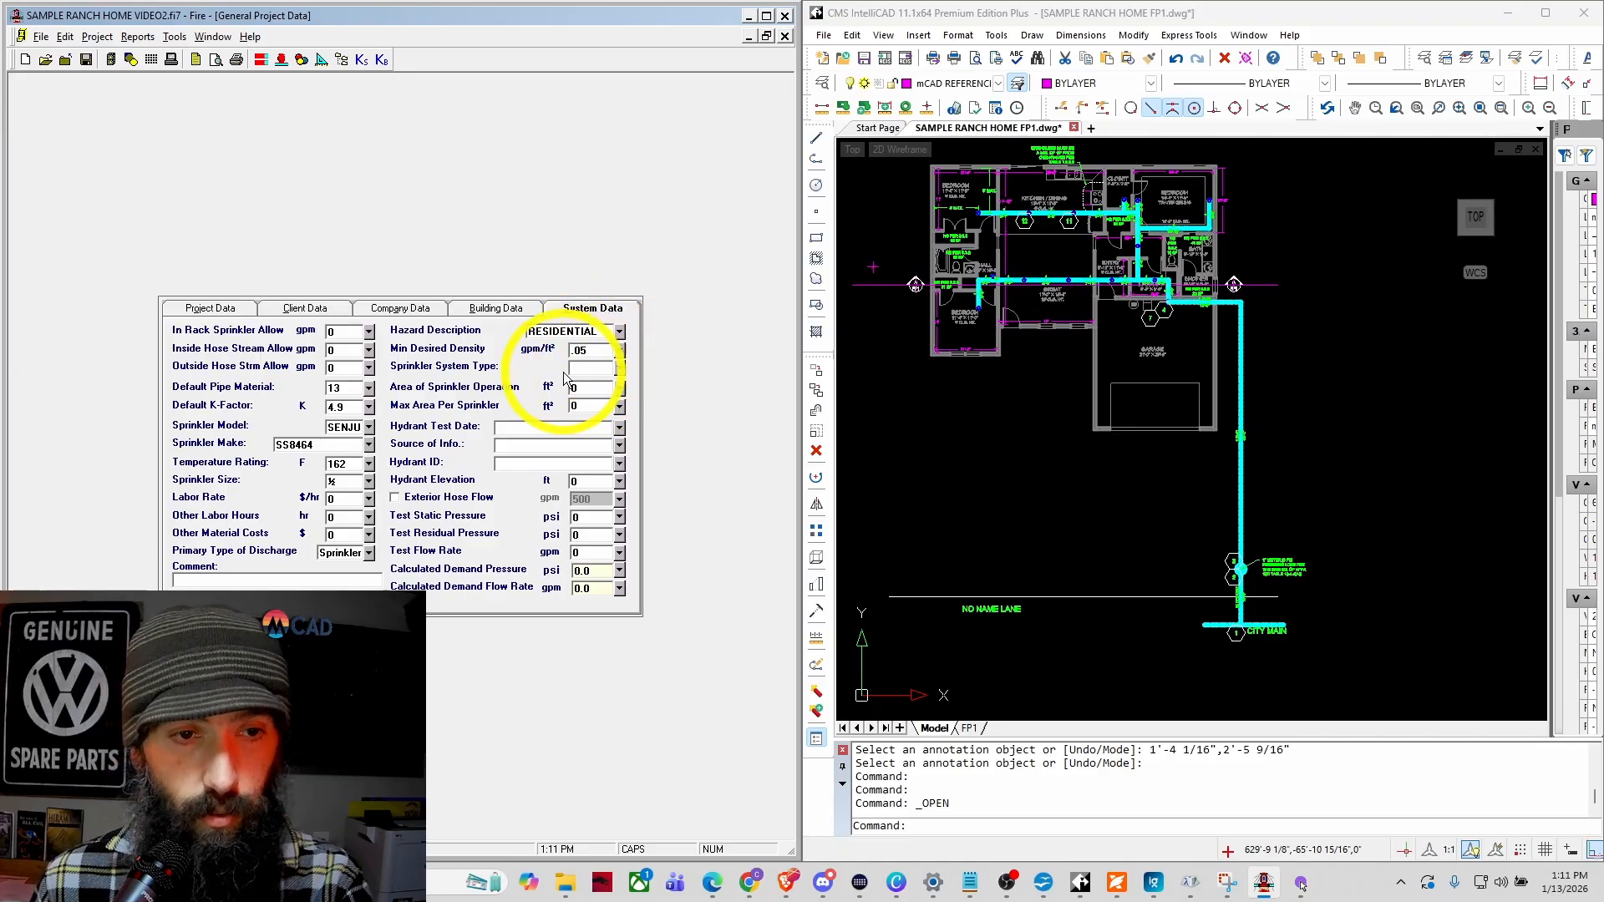
Step: Set the sprinkler system type to Wet, with a 512 ft² area of sprinkler operation and 256 ft² maximum area per sprinkler
click(619, 369)
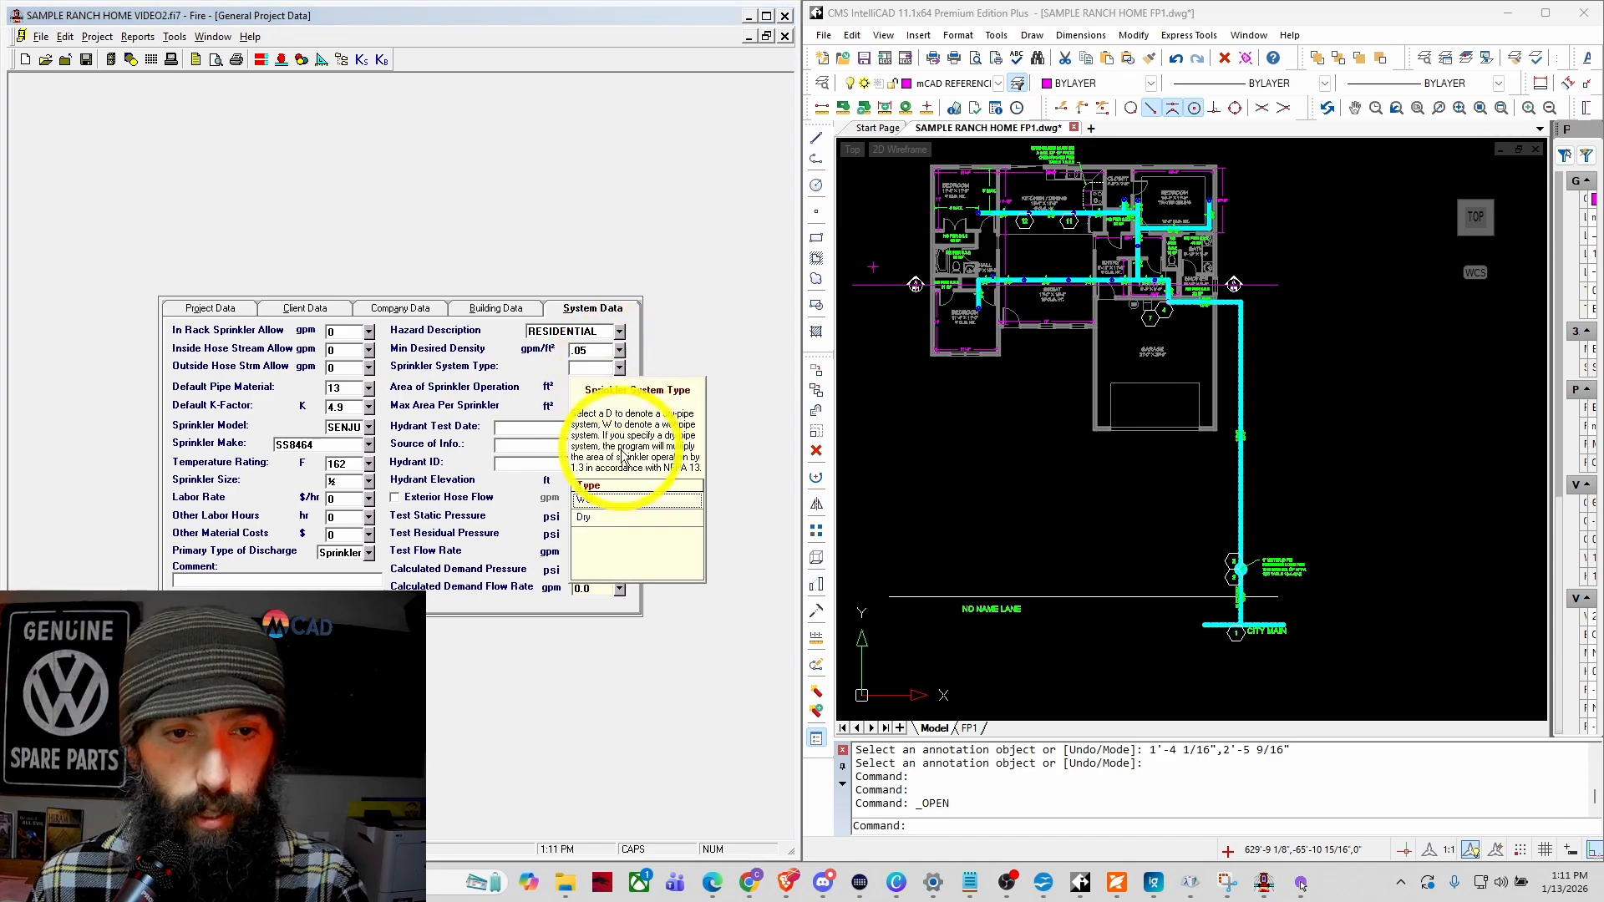
click(588, 499)
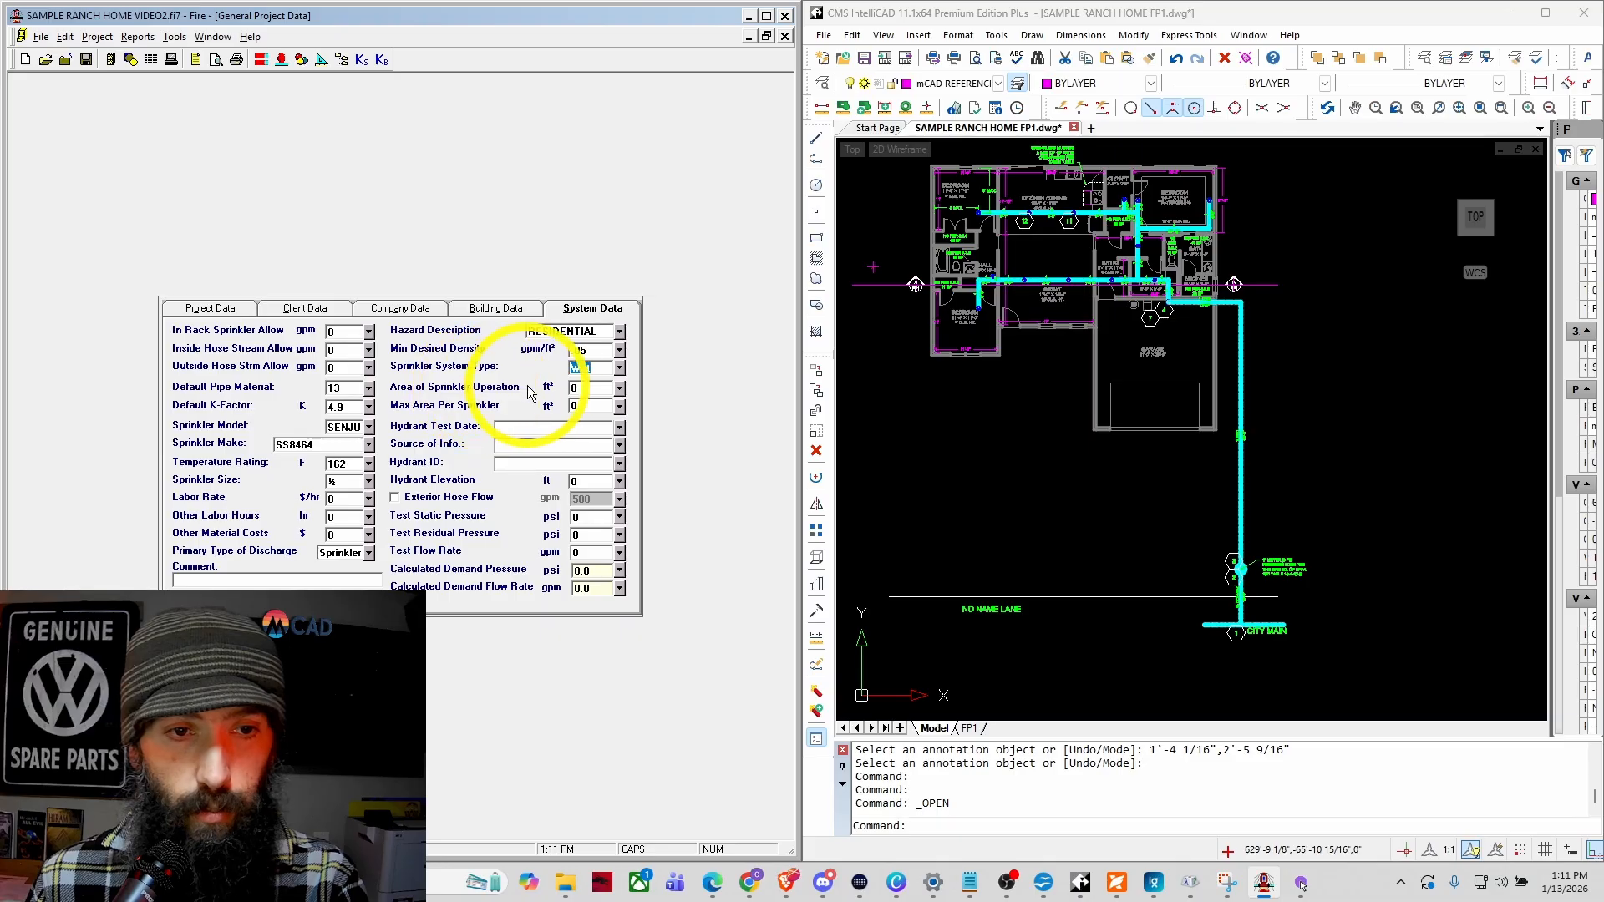
click(584, 390)
text(512)
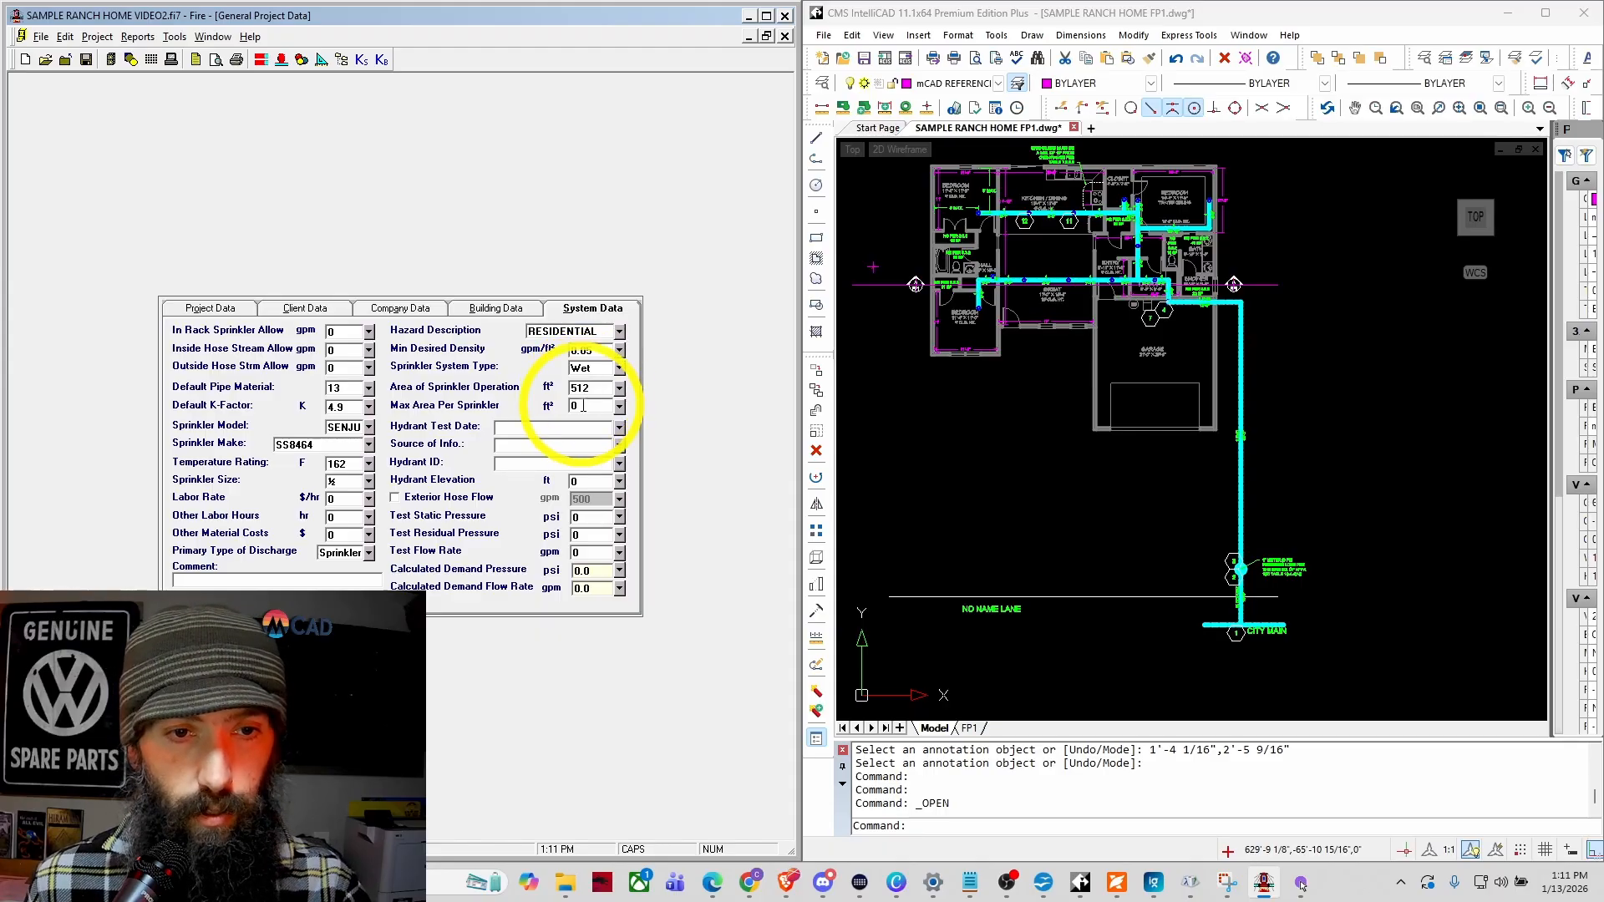
text(256)
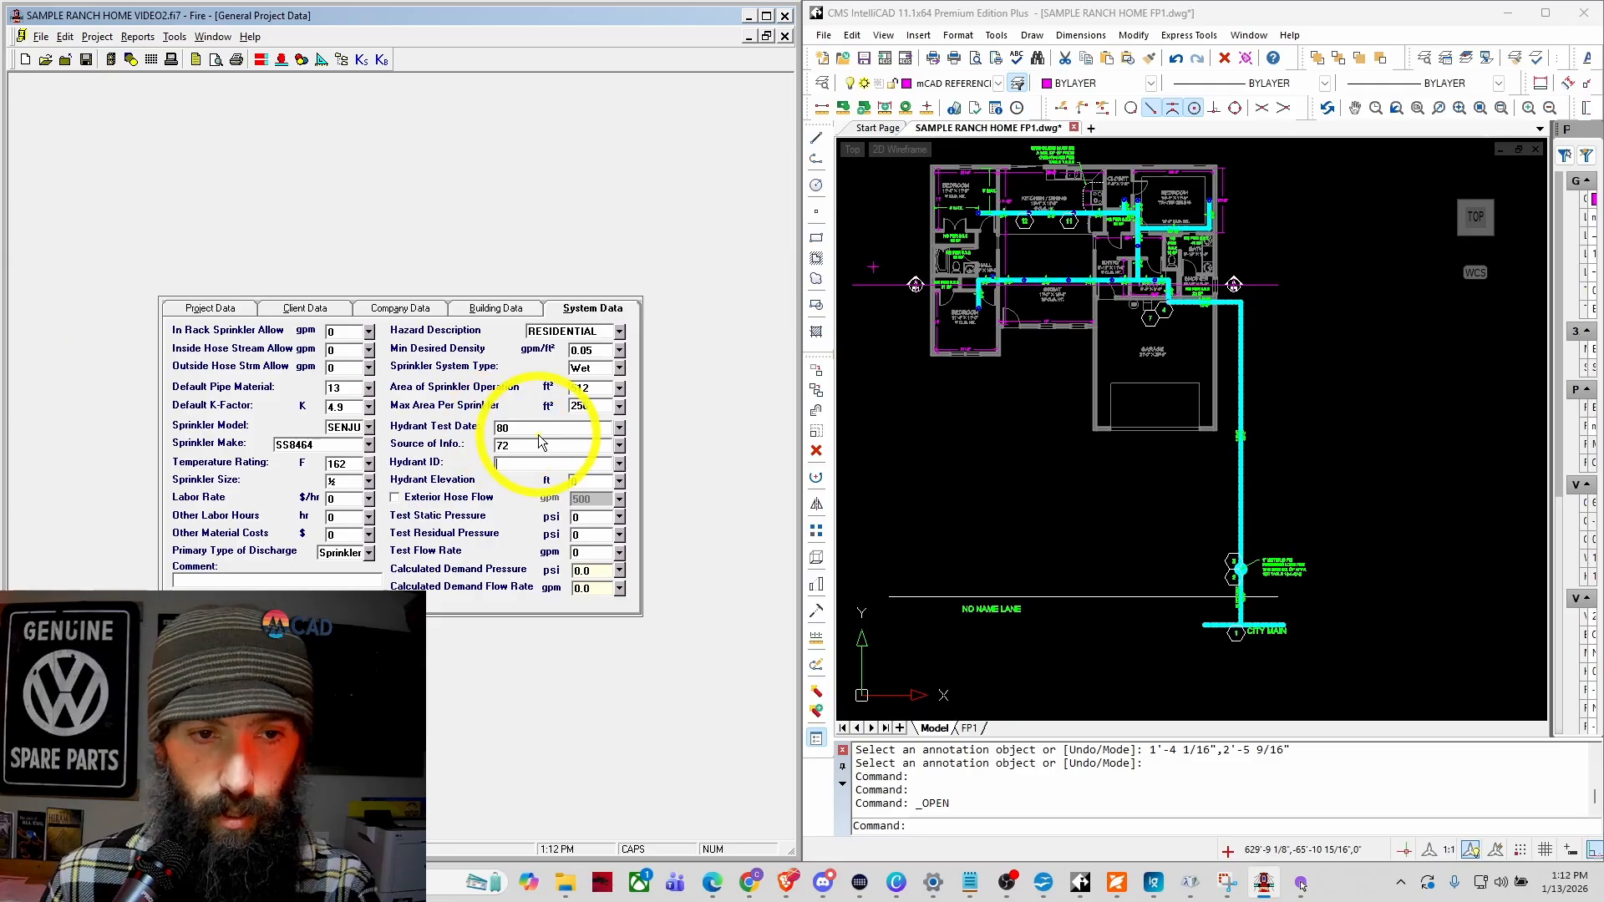
Step: Enter the hydrant test date 1/13/2026, PWB as the source of information and 3423492 as the hydrant ID
double_click(534, 429)
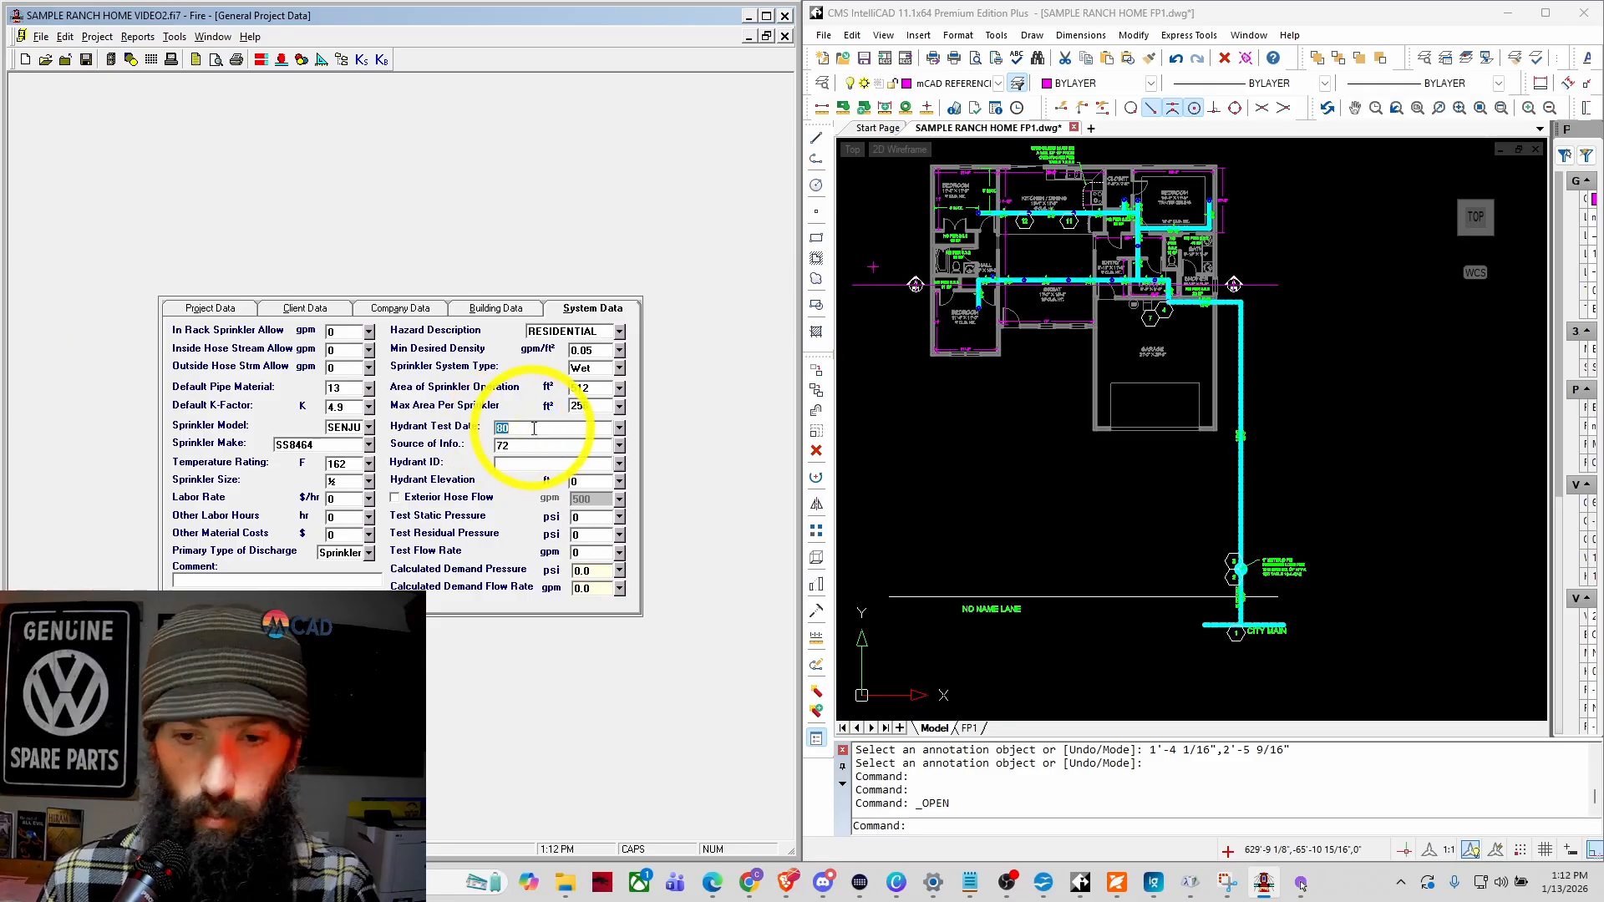
text(1/13/)
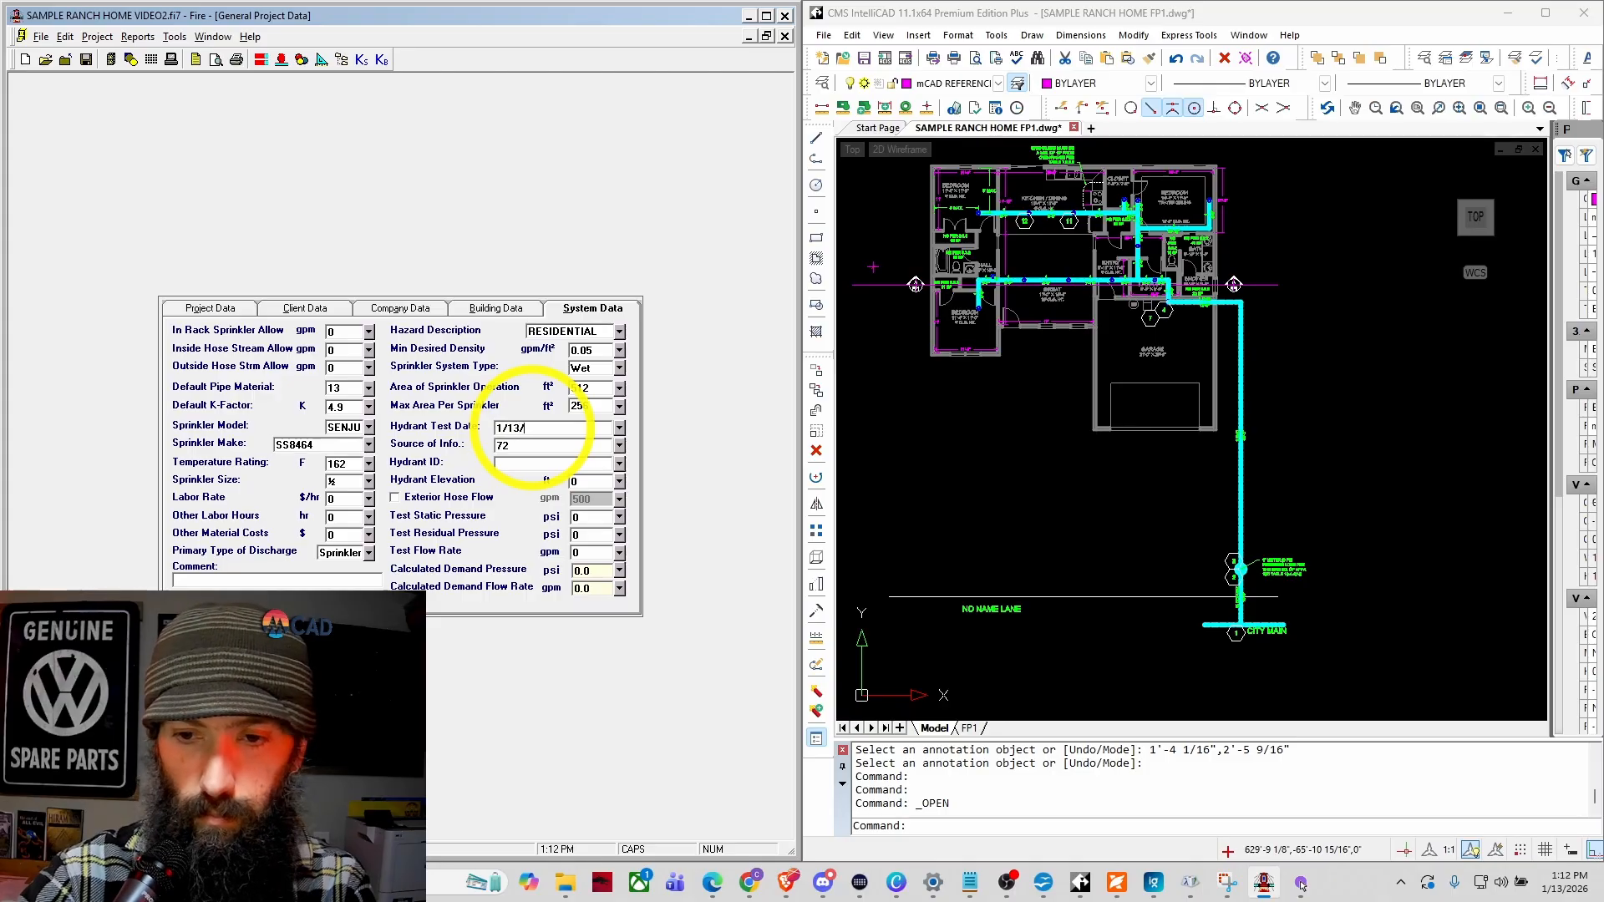
text(2026)
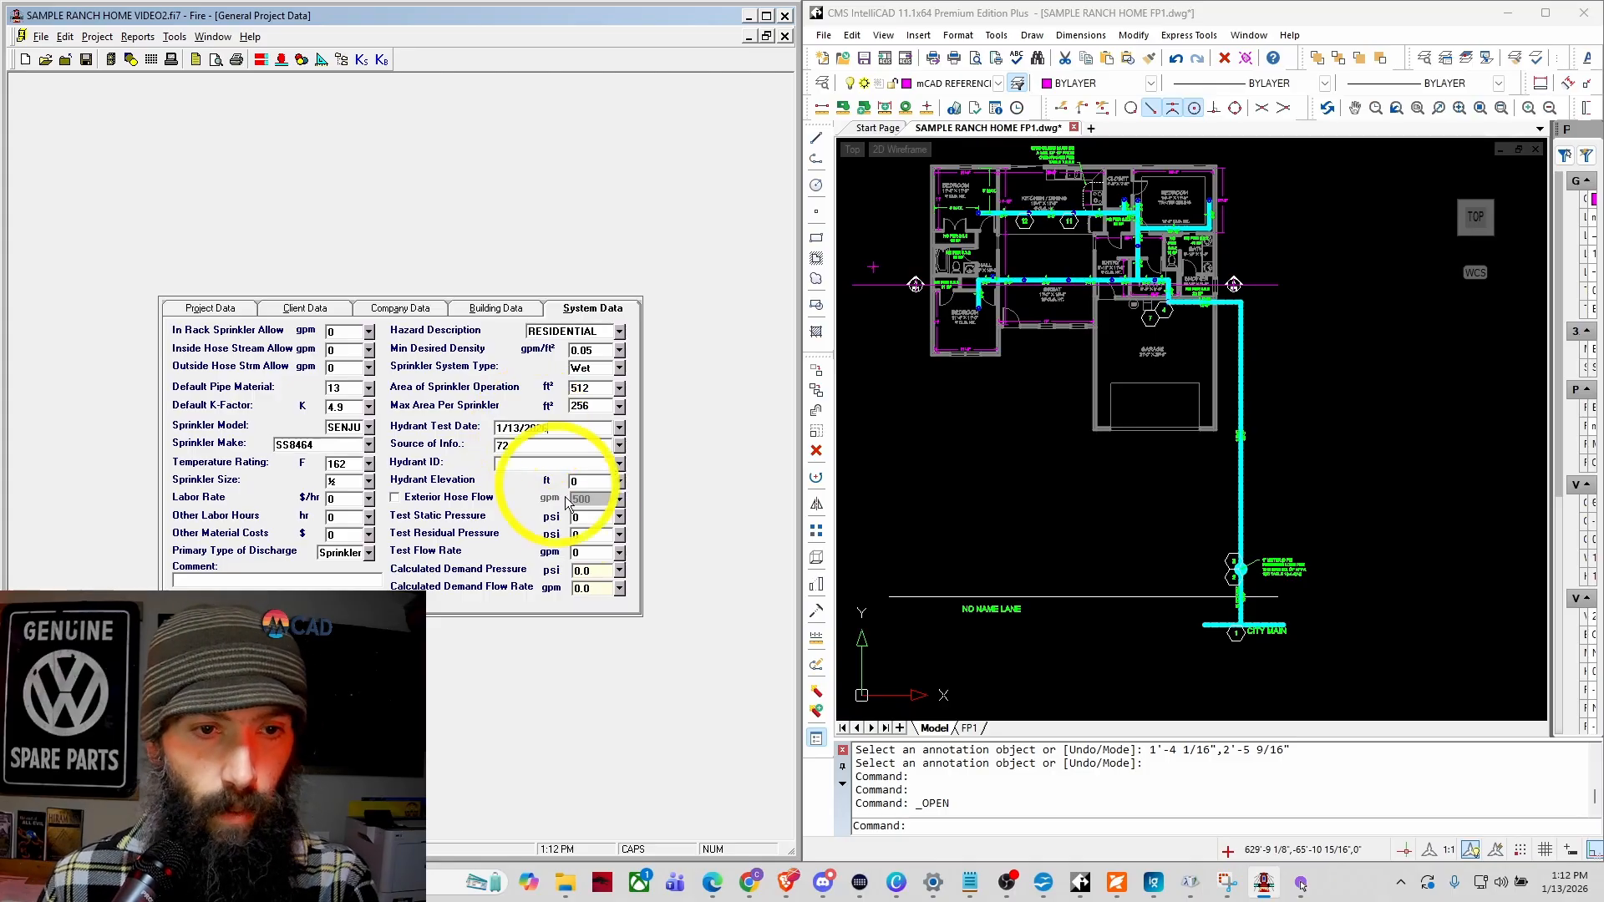
double_click(527, 447)
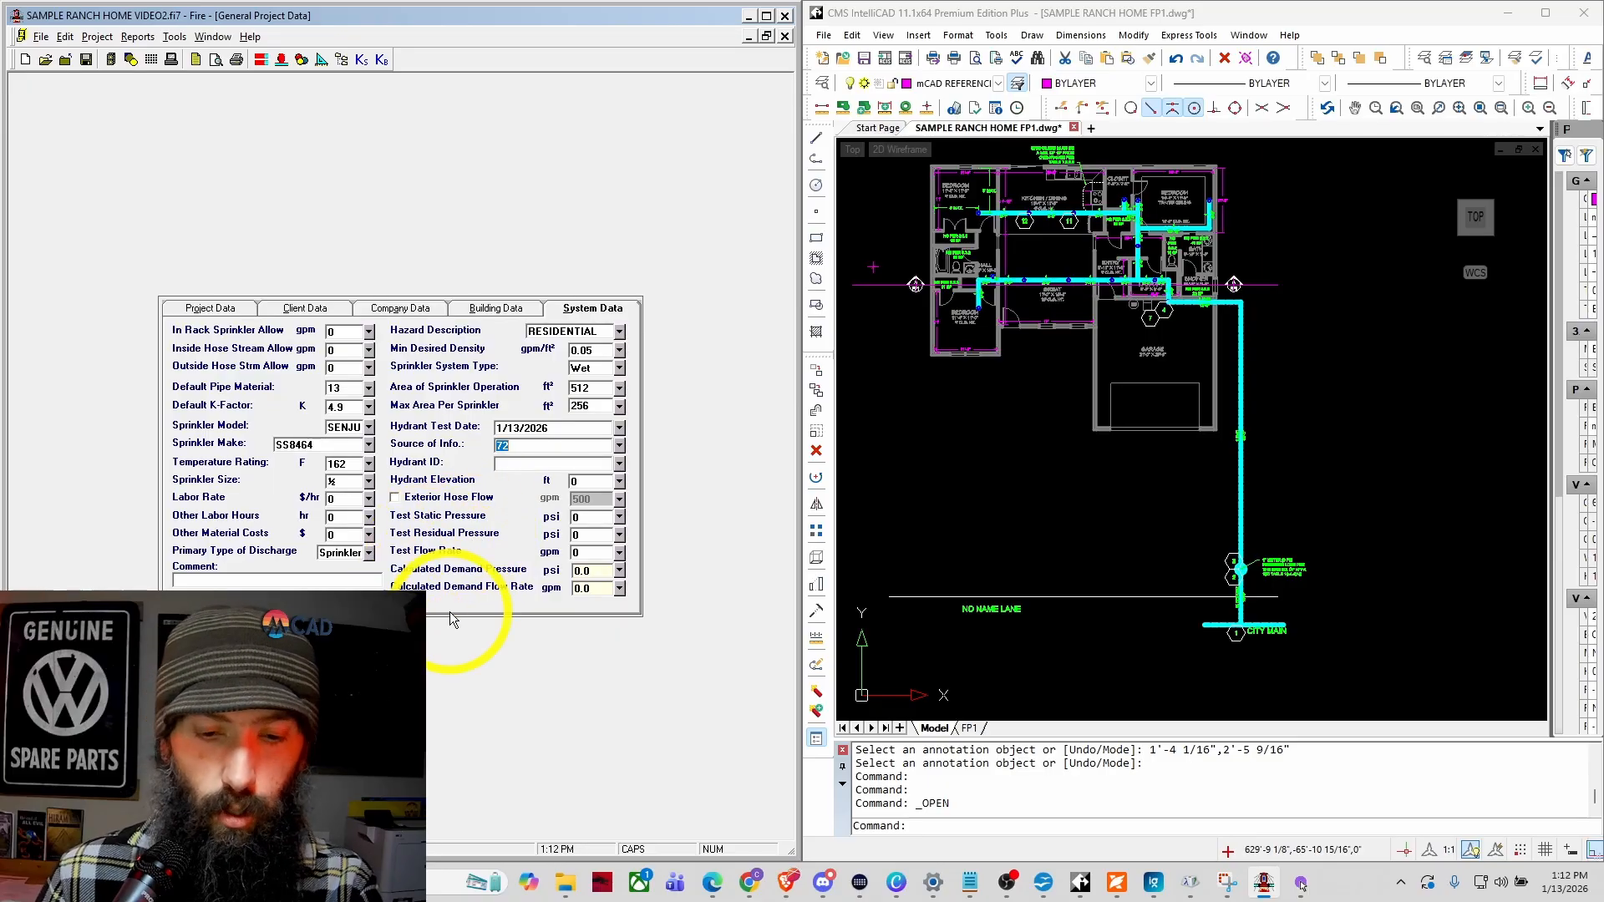
text(PWB)
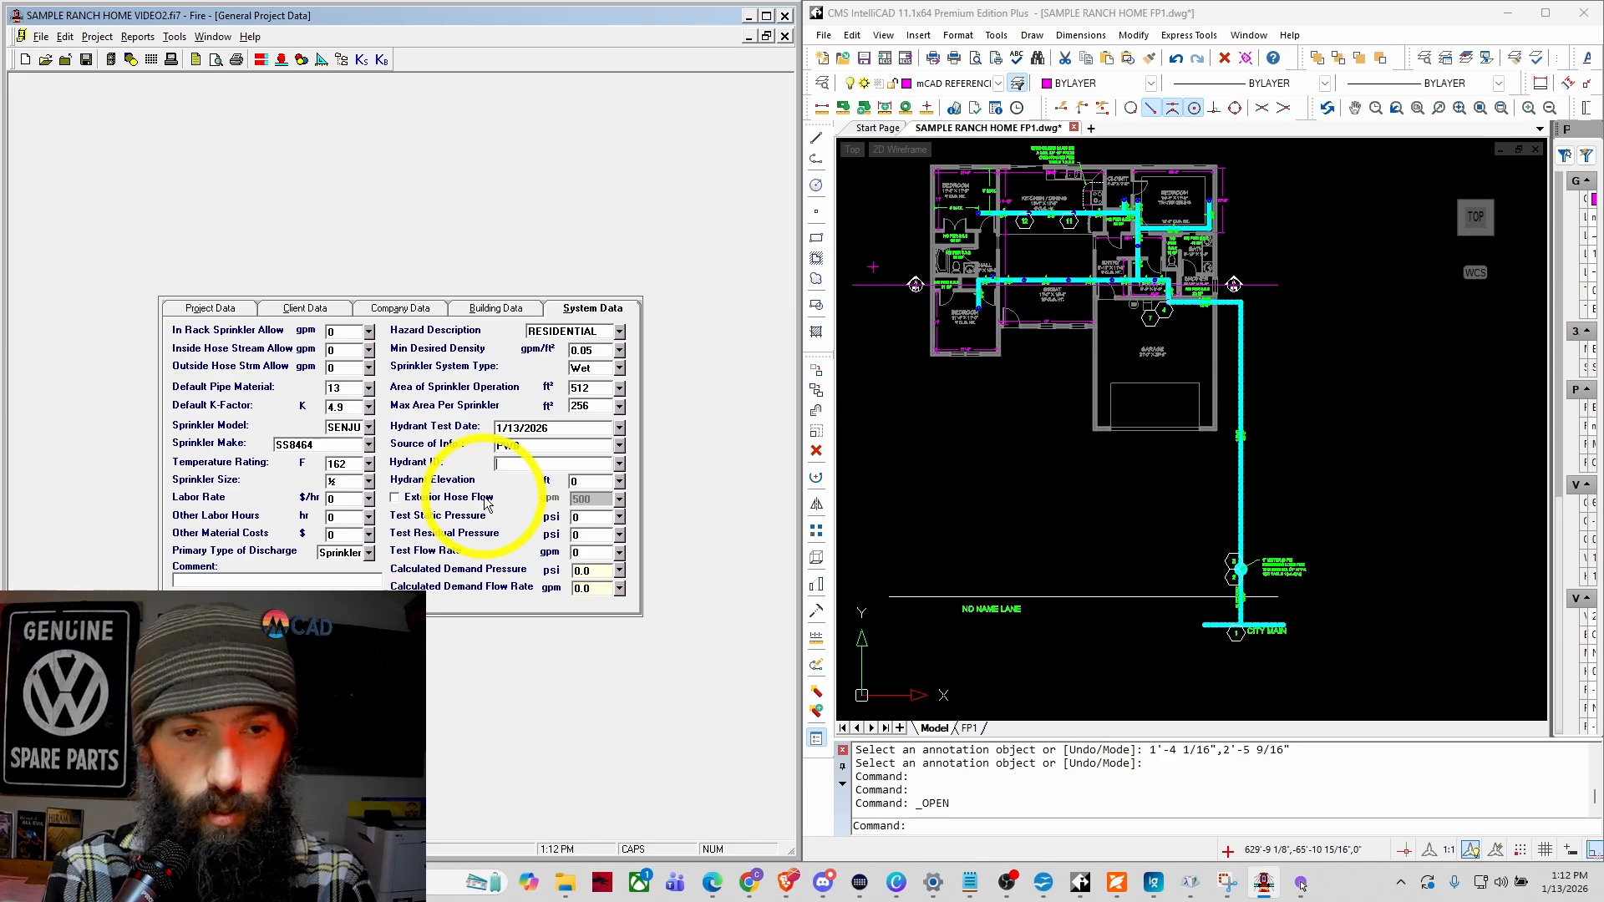
text(3423492)
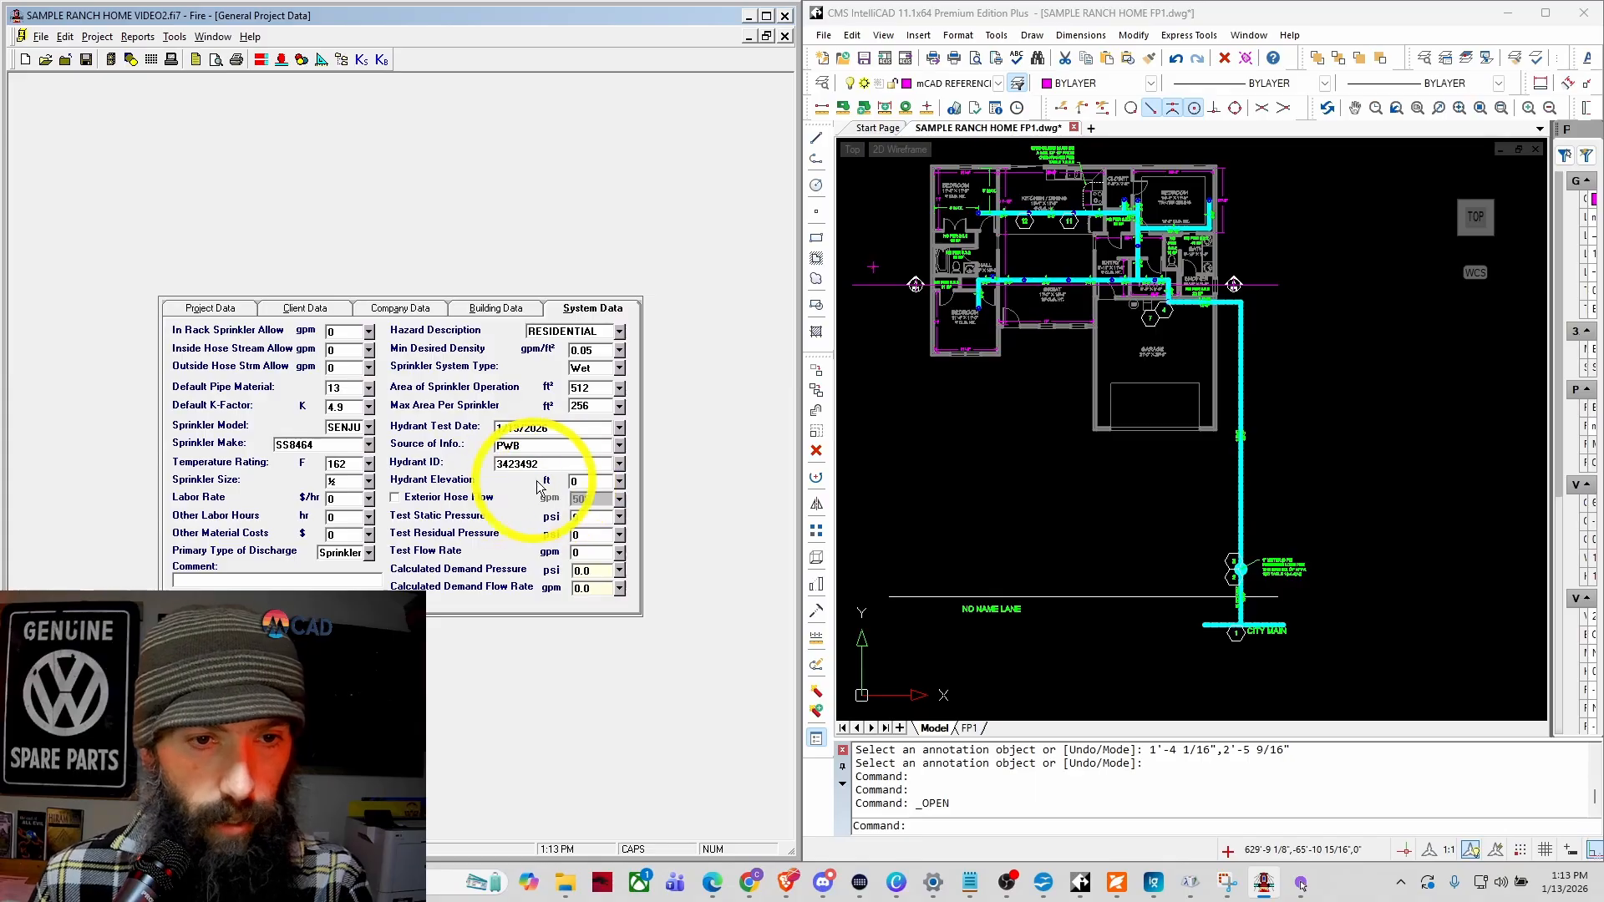
Step: Set the hydrant test's static pressure to 80 psi, residual pressure to 75 psi and flow rate to 2000 gpm
click(589, 518)
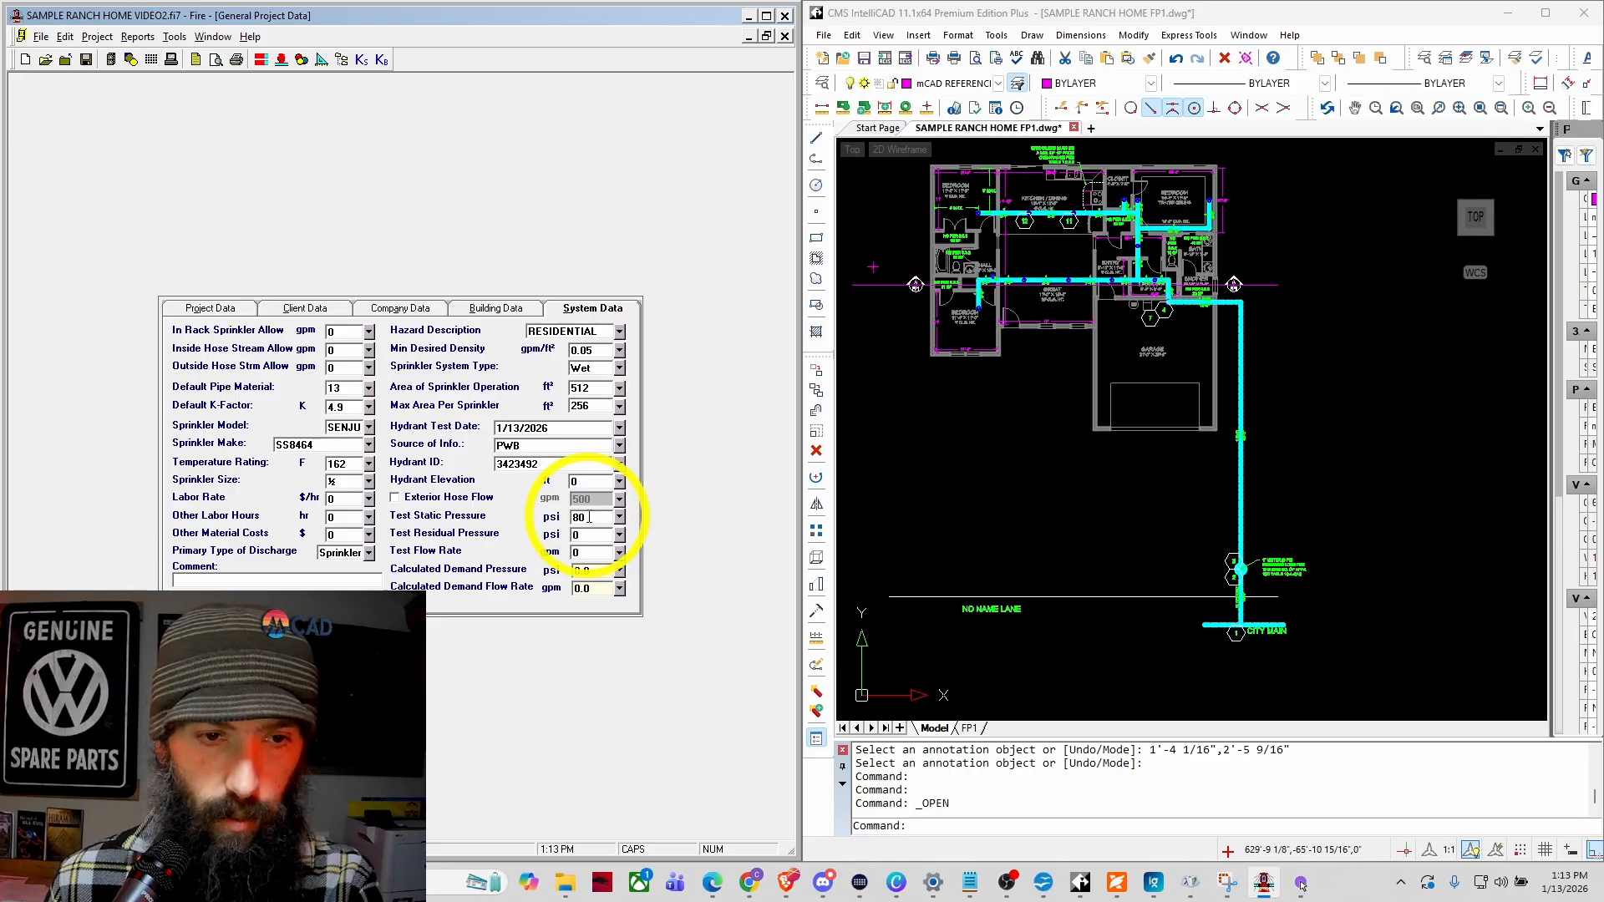
click(586, 531)
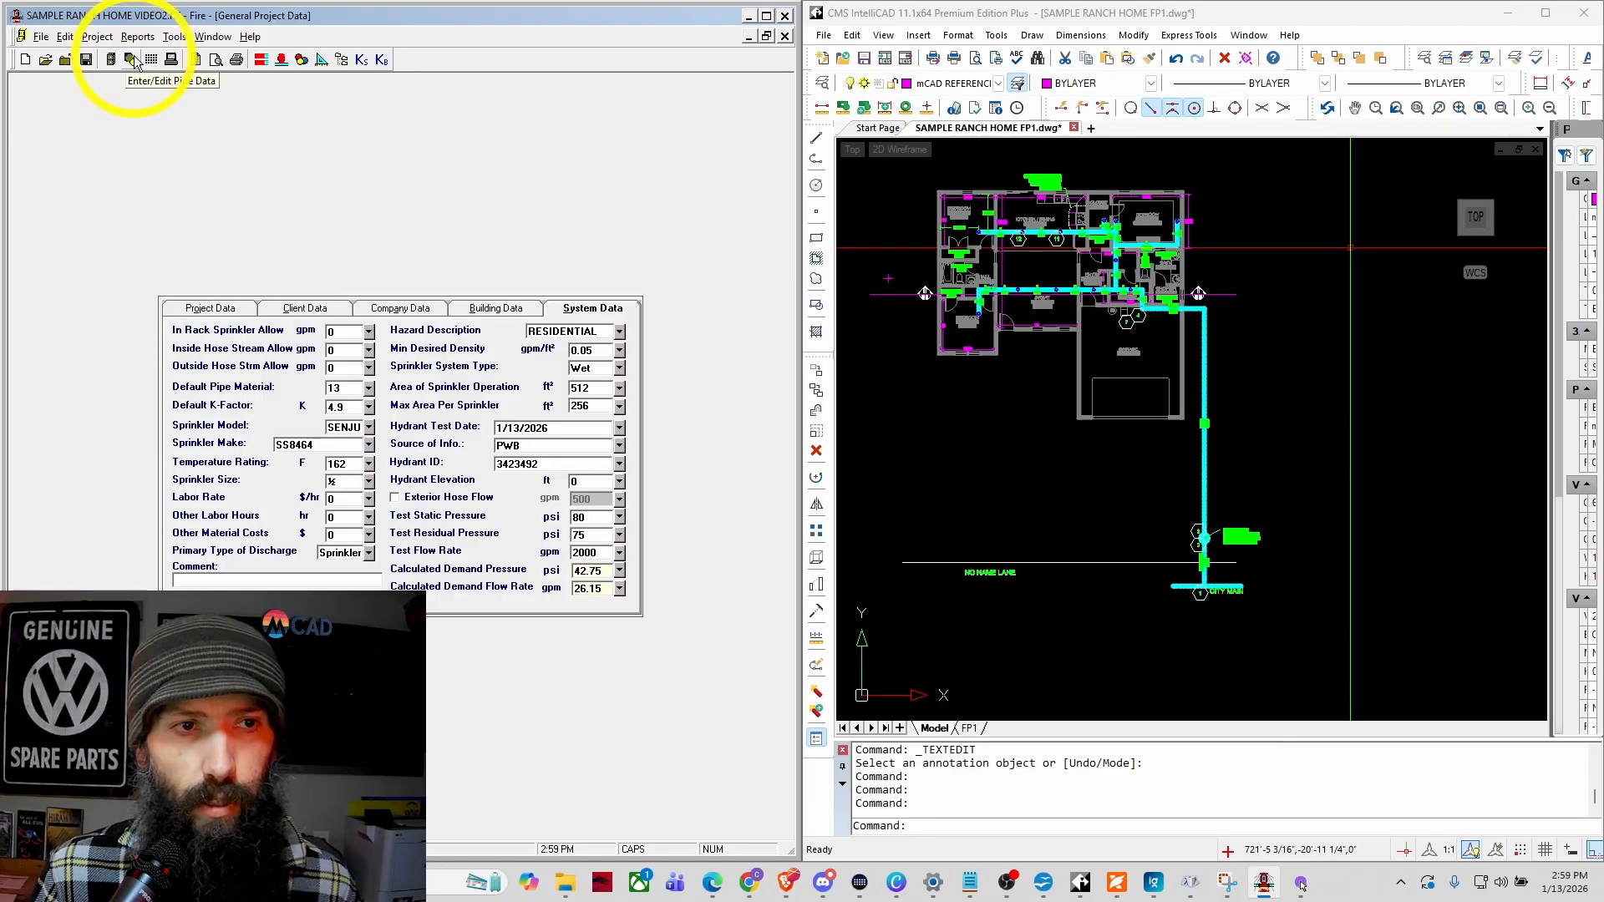
Step: Open the pipe data table and examine the drawing's piping from kitchen nodes 11 and 12 to the city main at node 1
click(133, 60)
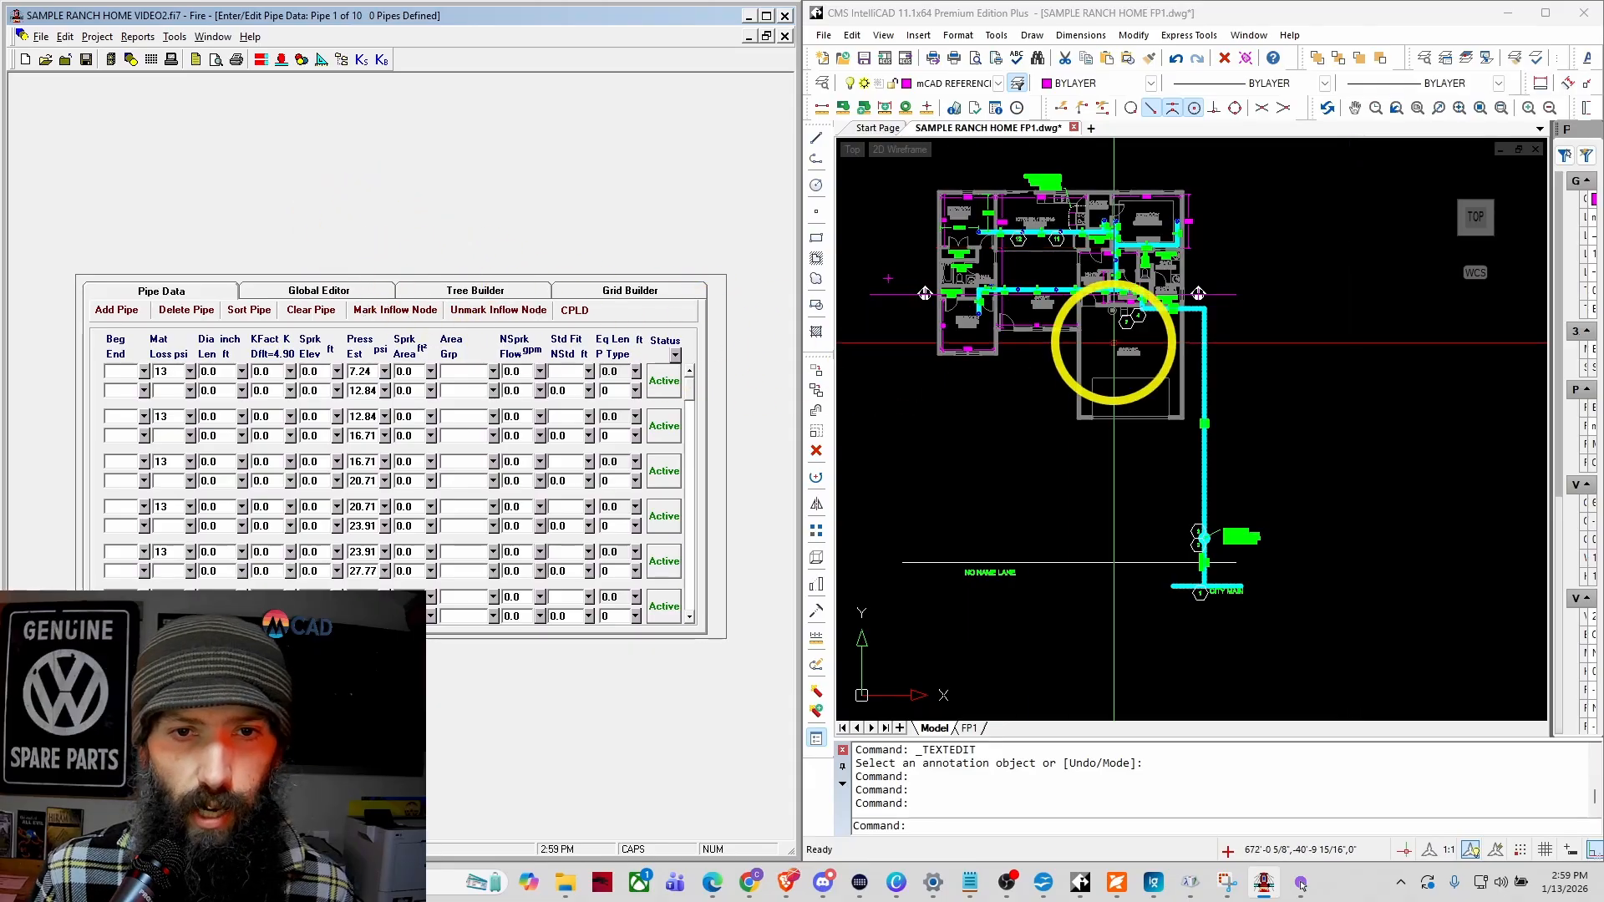
scroll(1035, 233, up, 1)
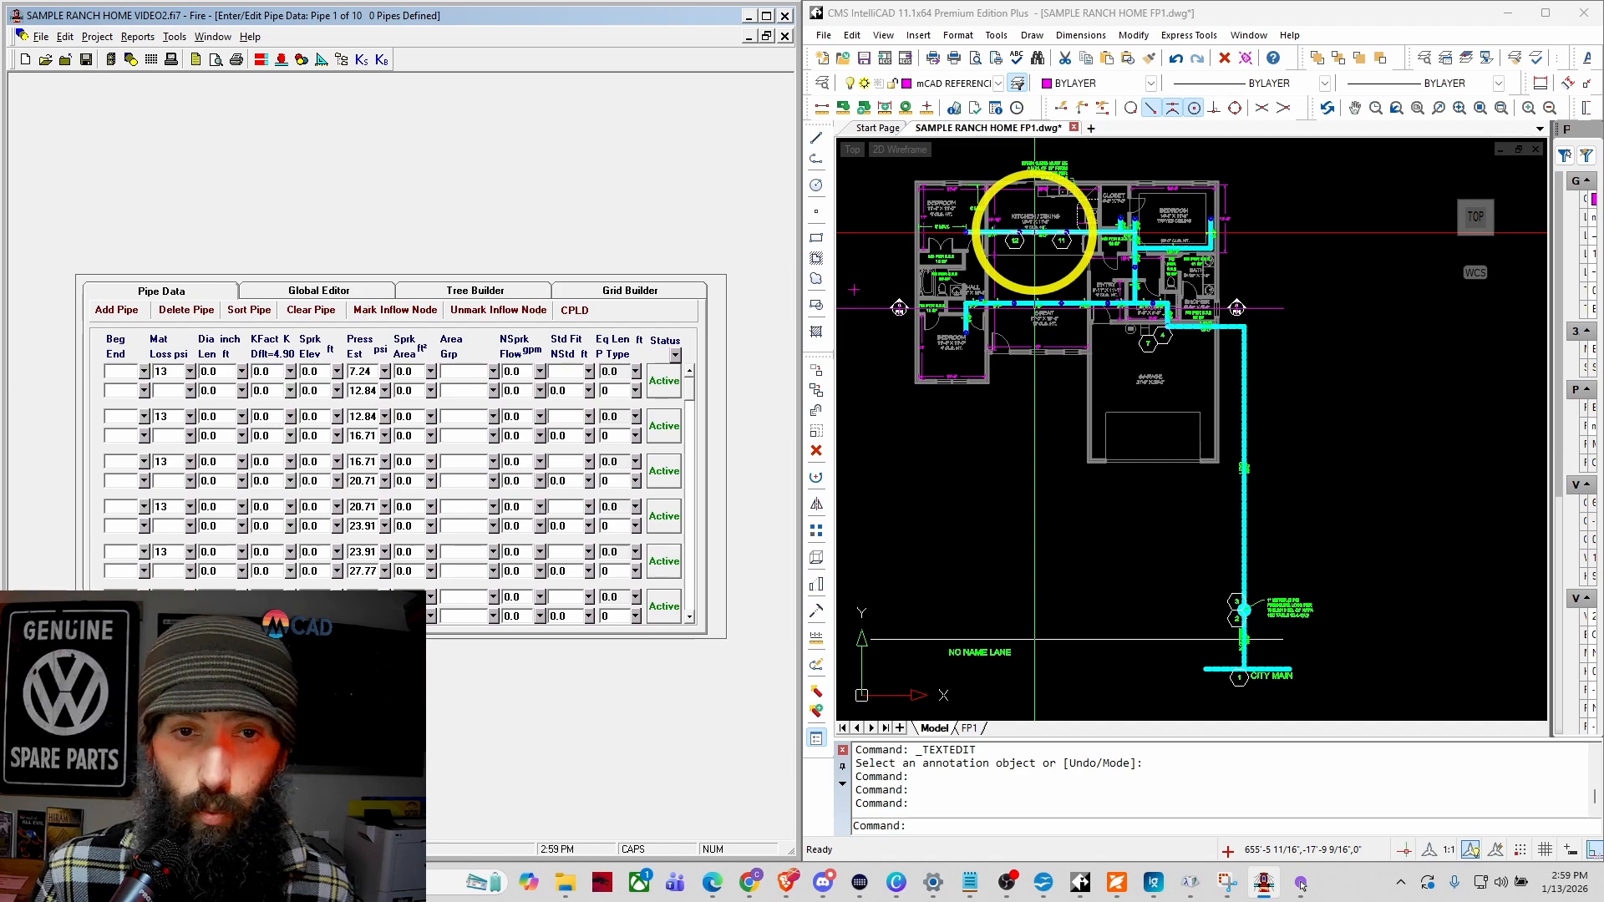
scroll(1035, 233, up, 5)
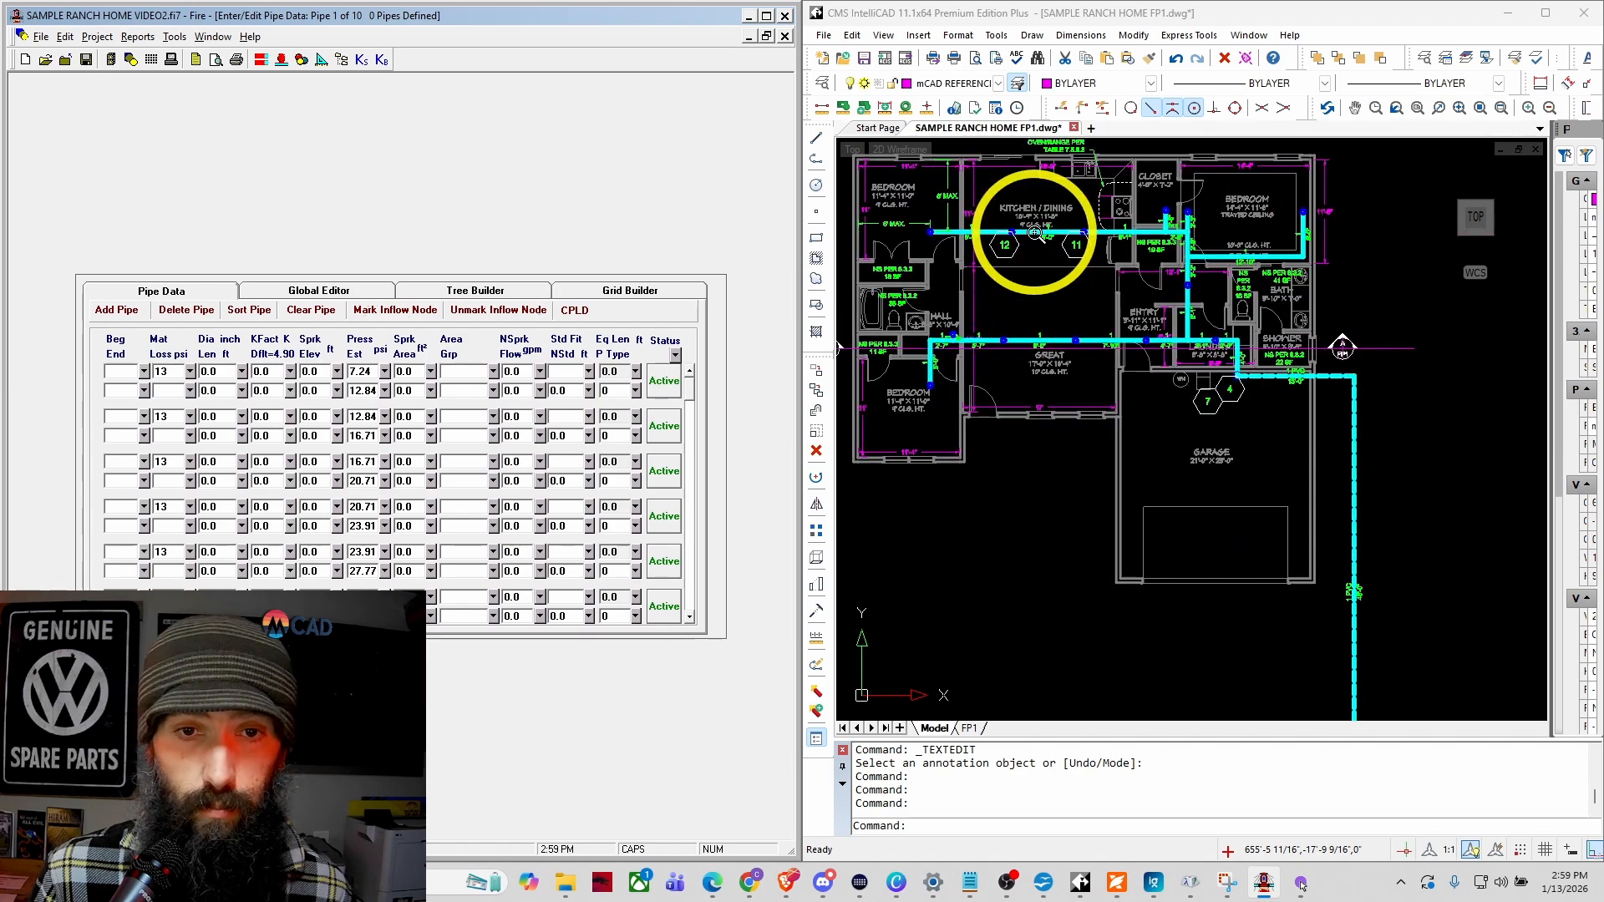
scroll(1035, 233, up, 1)
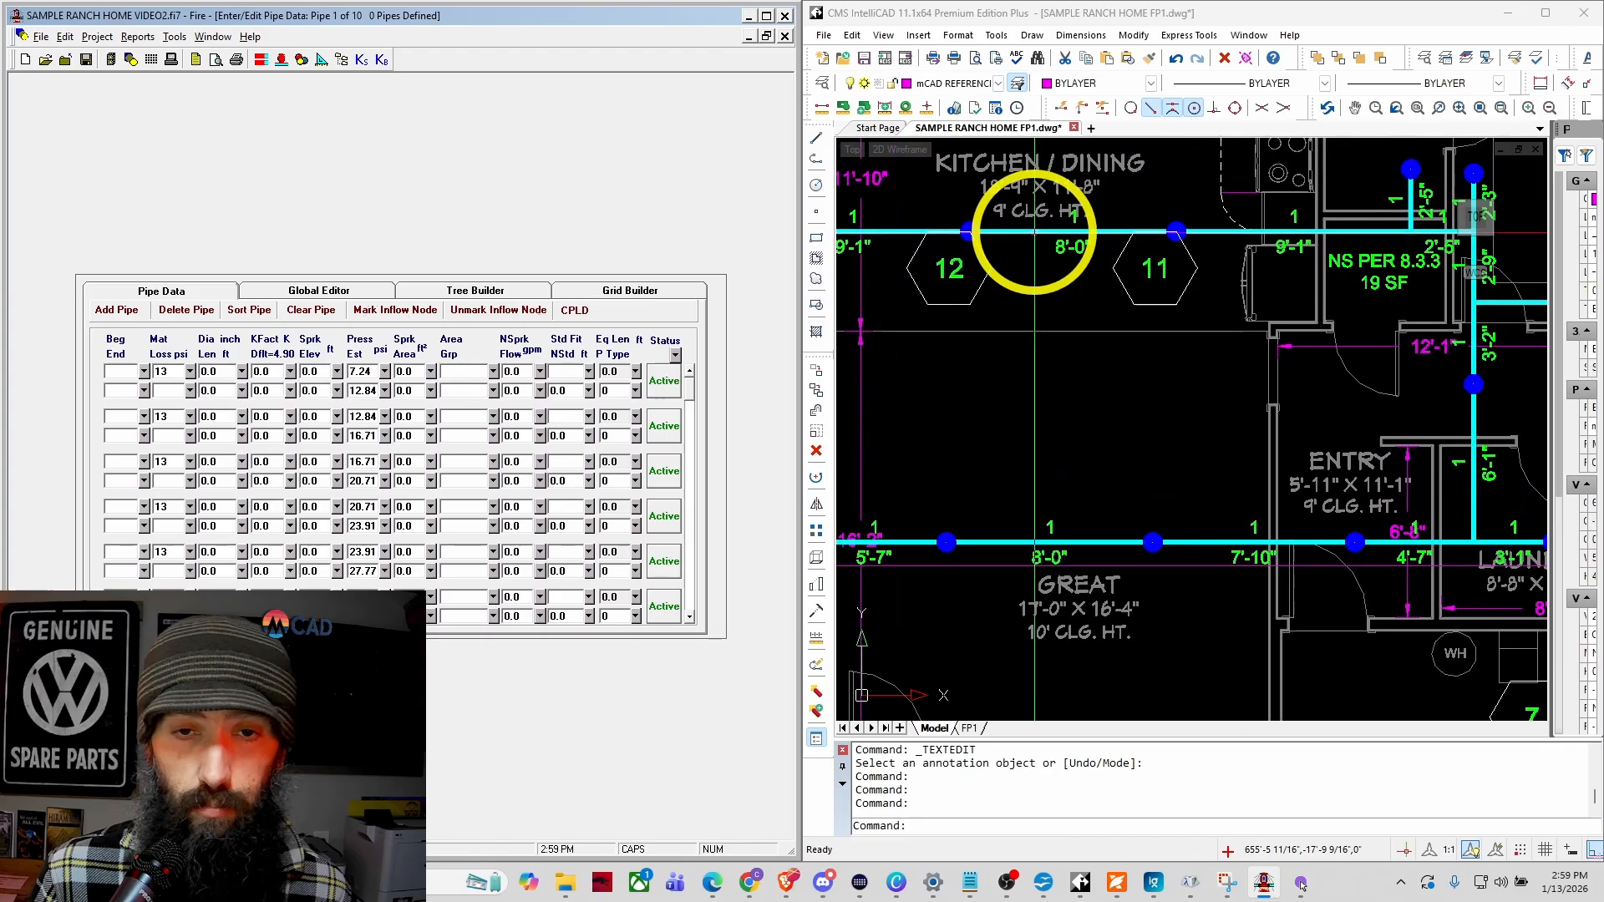
scroll(1034, 233, up, 2)
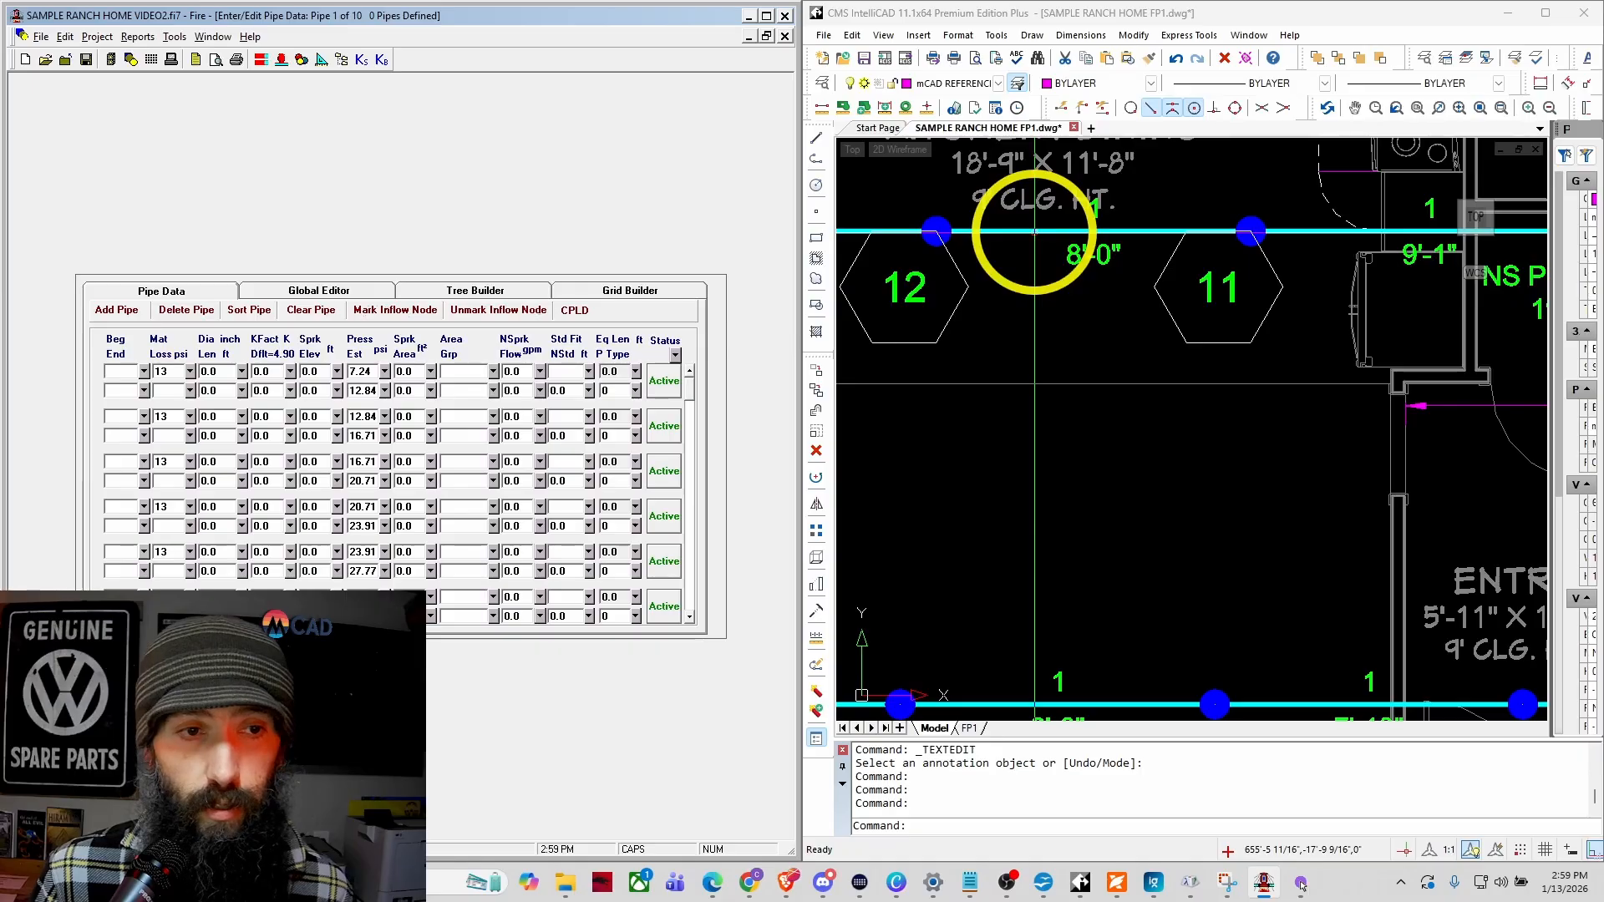
scroll(1035, 233, down, 5)
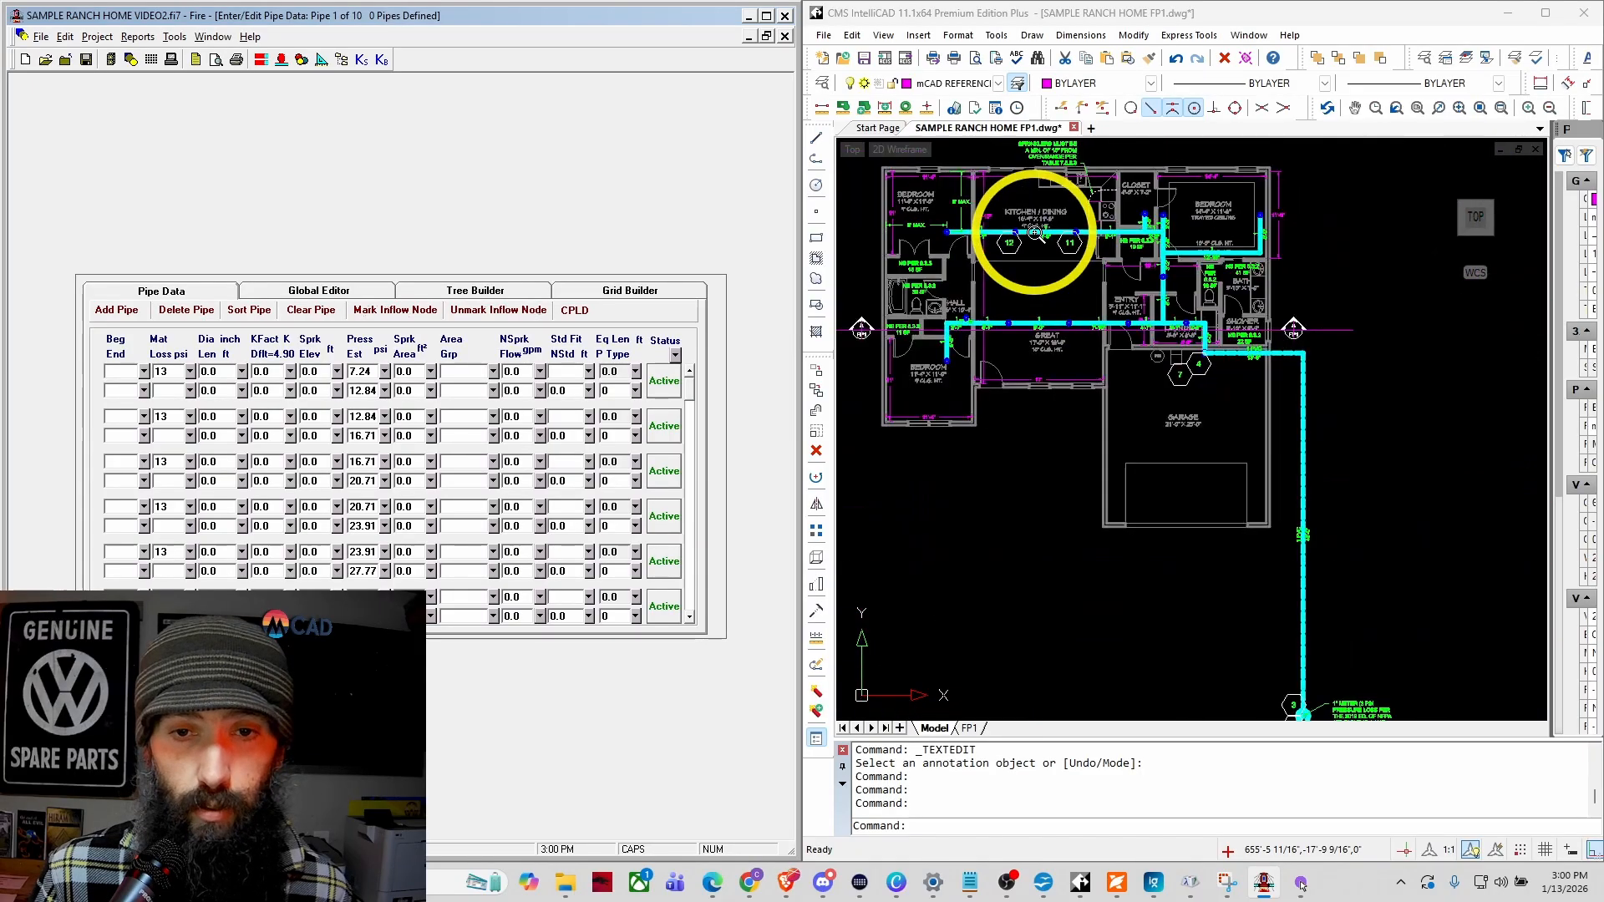
scroll(1035, 233, down, 1)
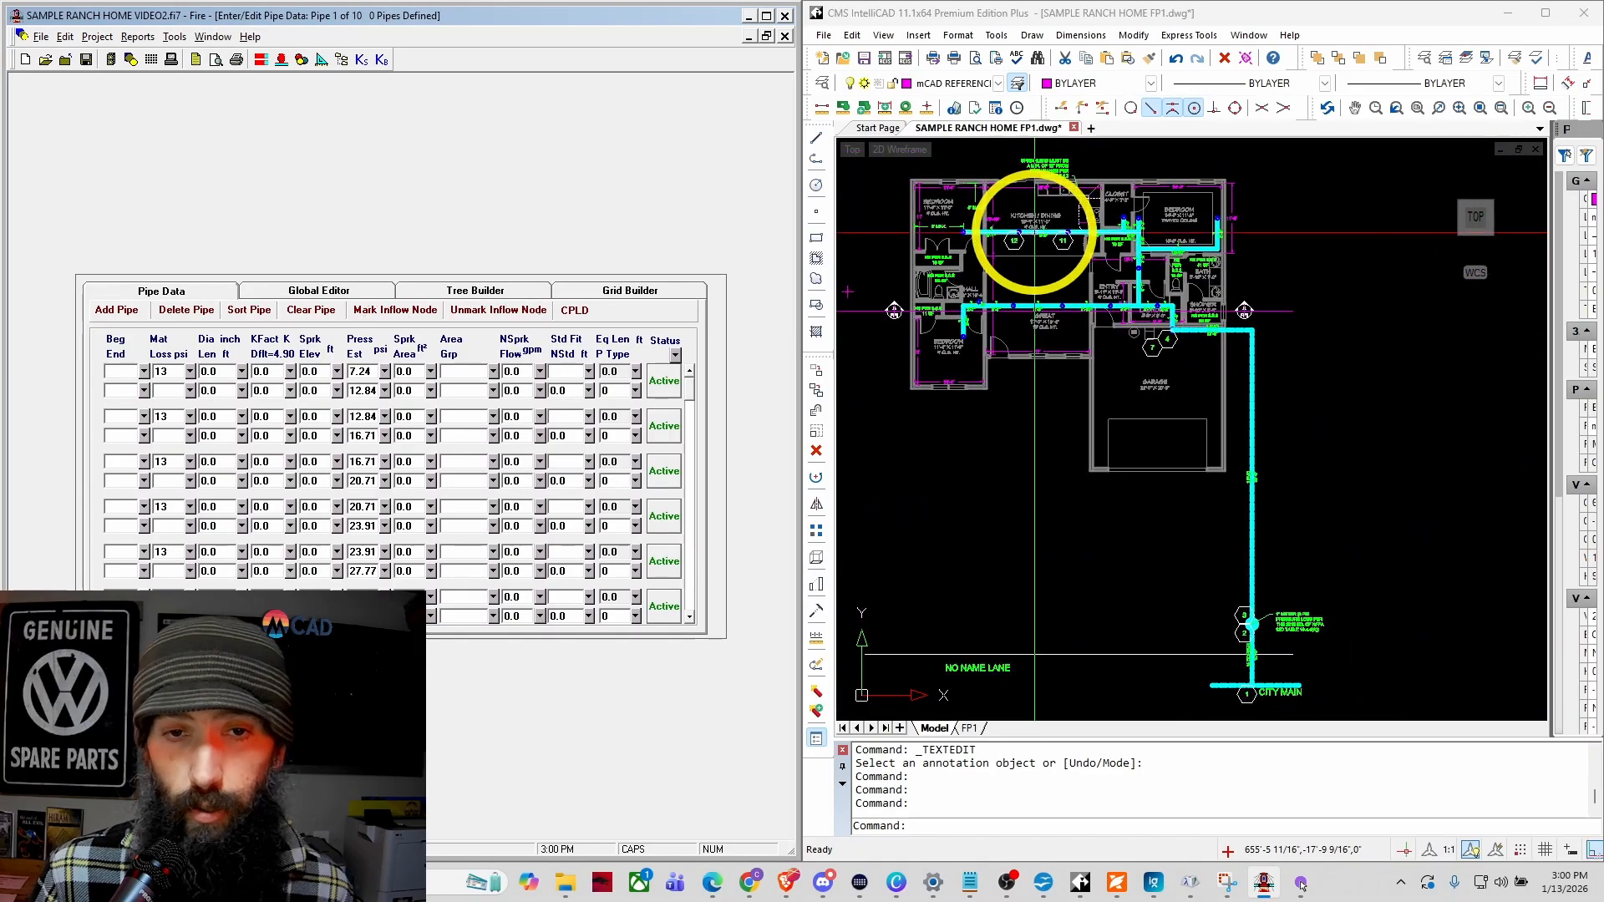
scroll(1245, 697, up, 7)
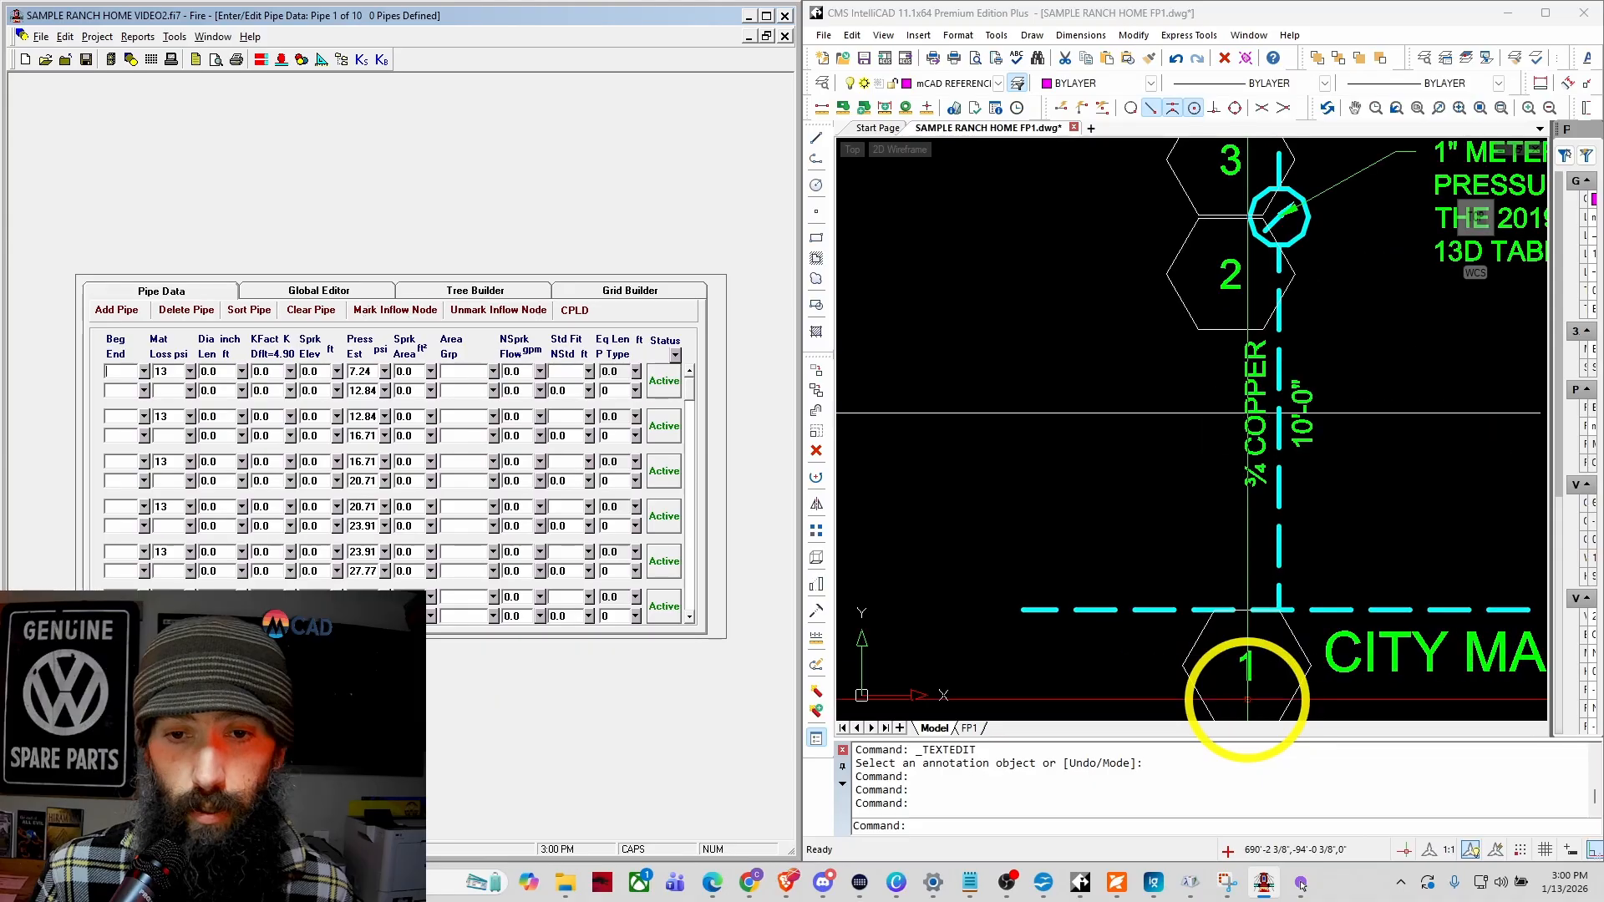
scroll(1246, 697, down, 6)
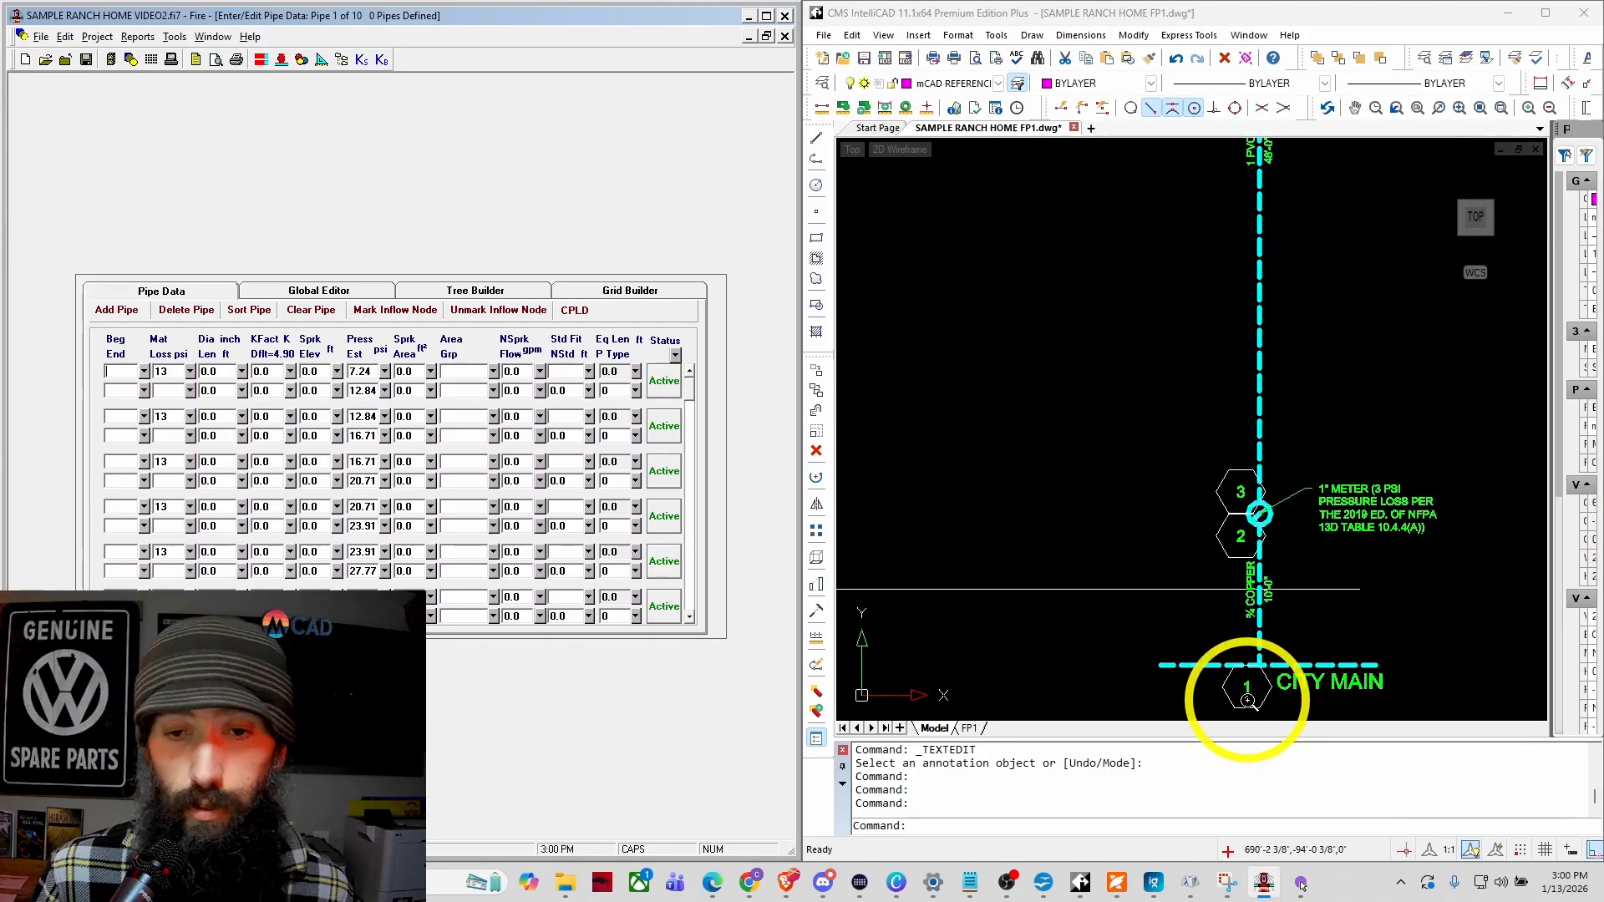
scroll(1247, 697, down, 2)
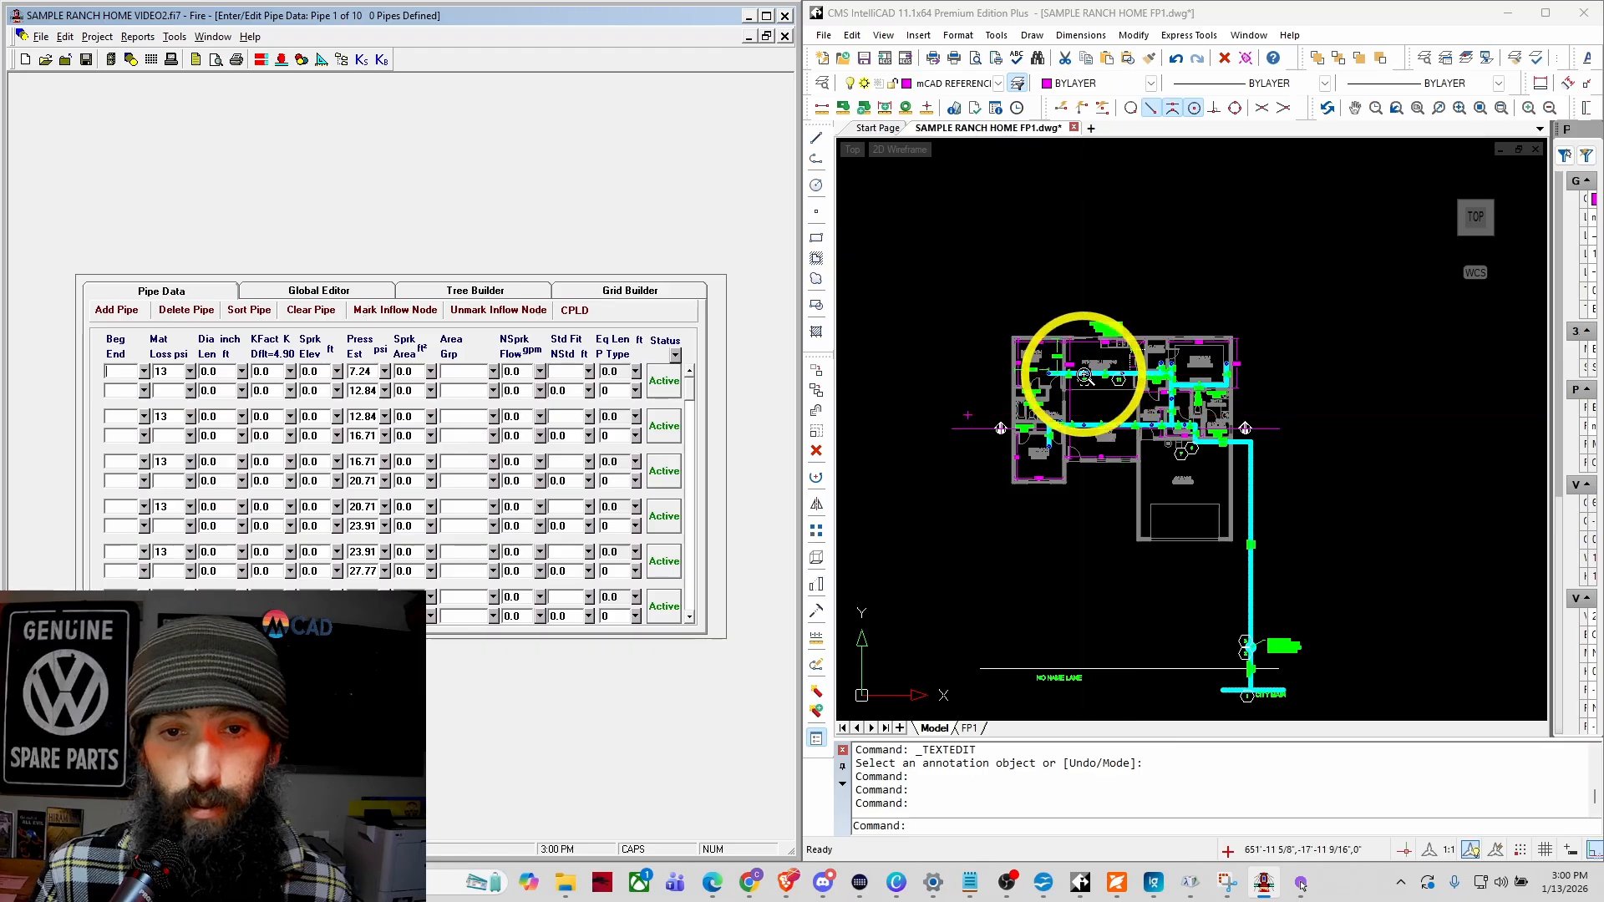
Step: Define the first pipe between the two kitchen/dining sprinklers, with beginning node 12 and ending node 11
scroll(1083, 370, up, 6)
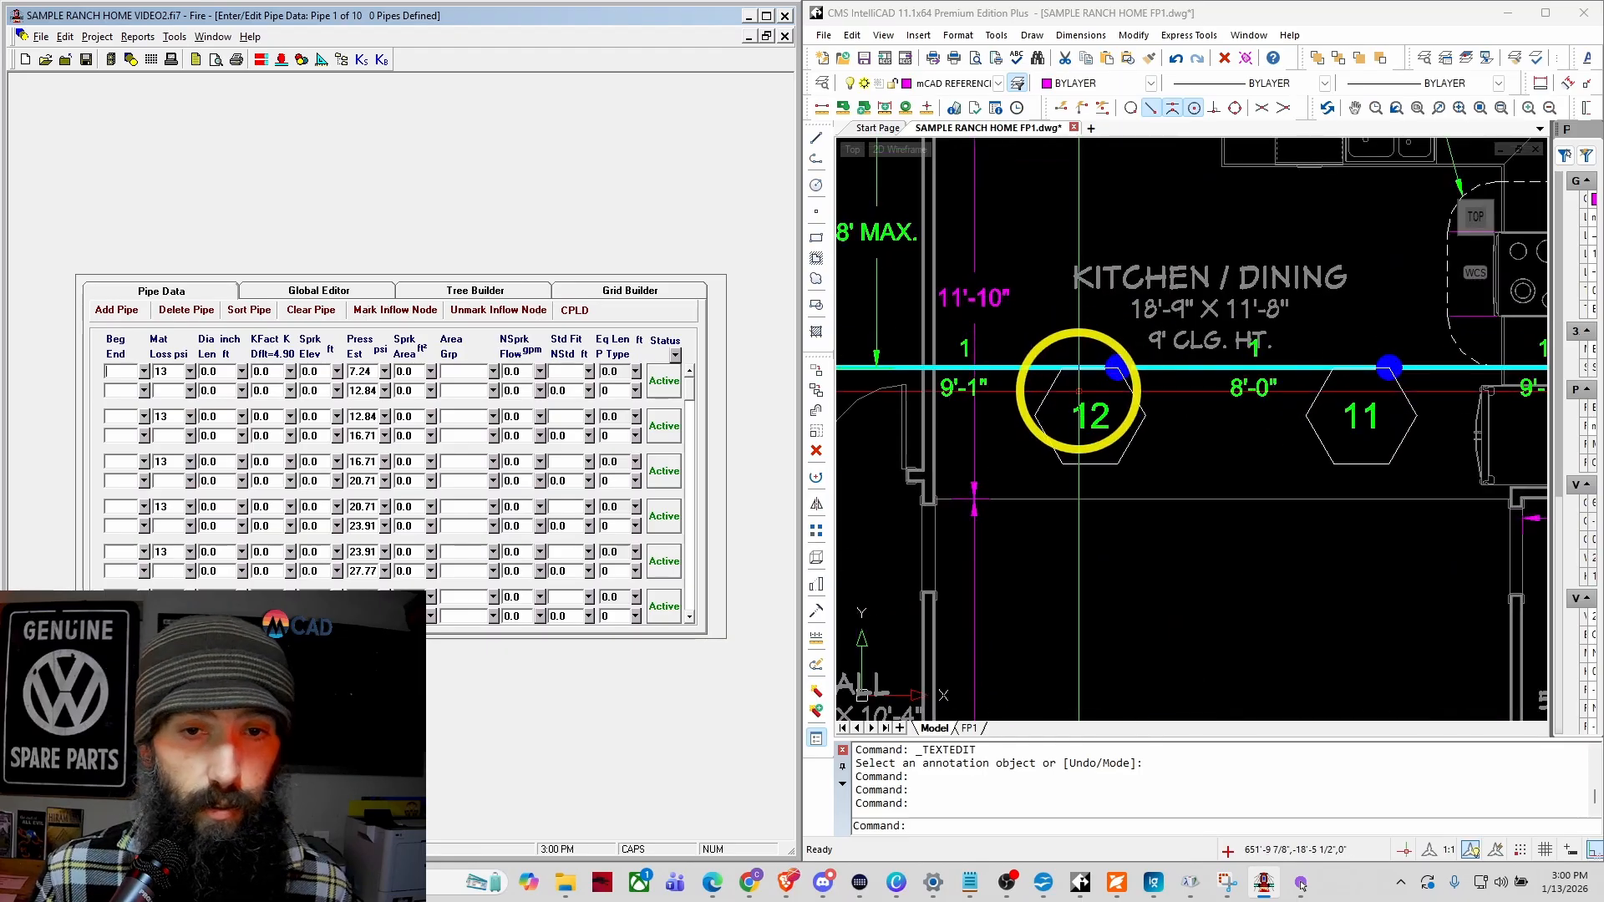
scroll(1083, 369, down, 1)
scroll(1017, 383, down, 1)
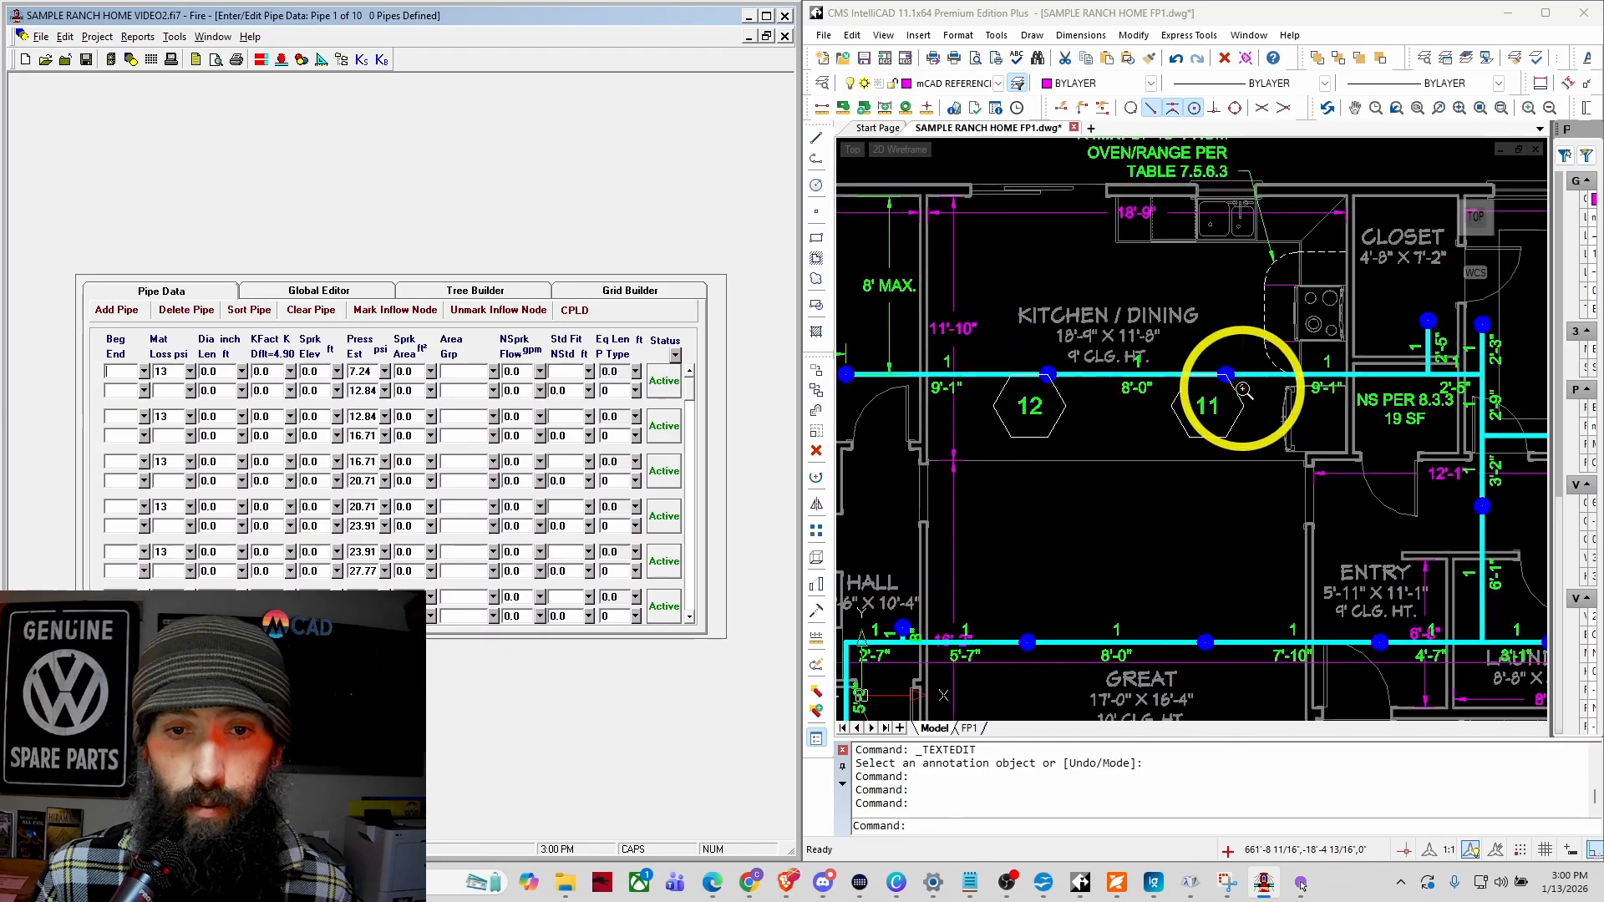
scroll(1239, 379, up, 1)
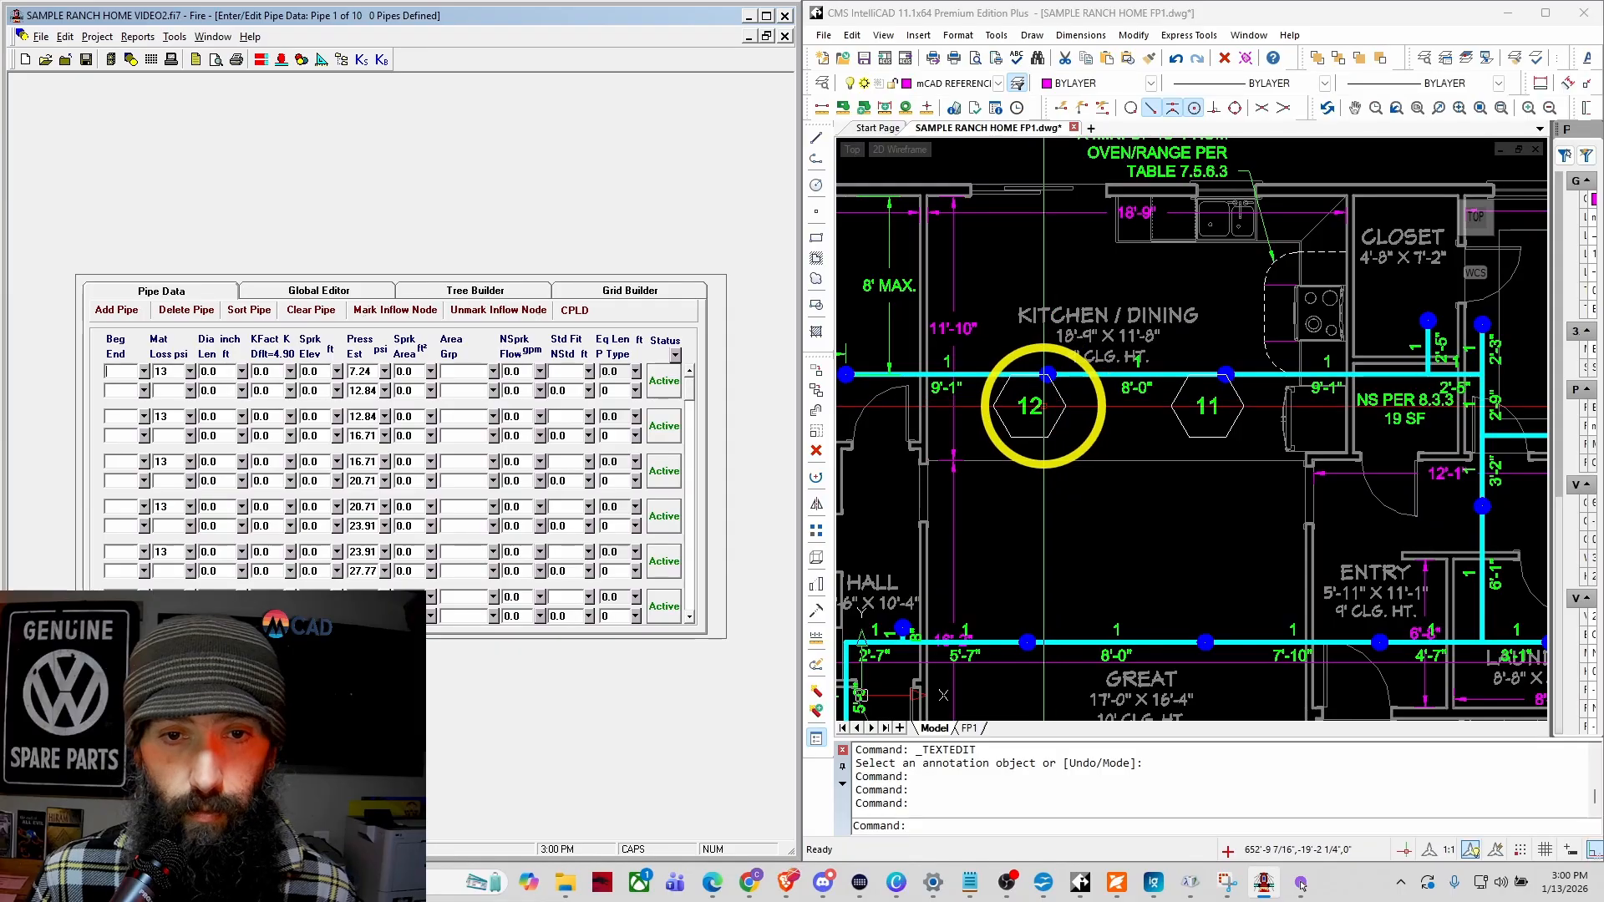
scroll(1039, 406, up, 2)
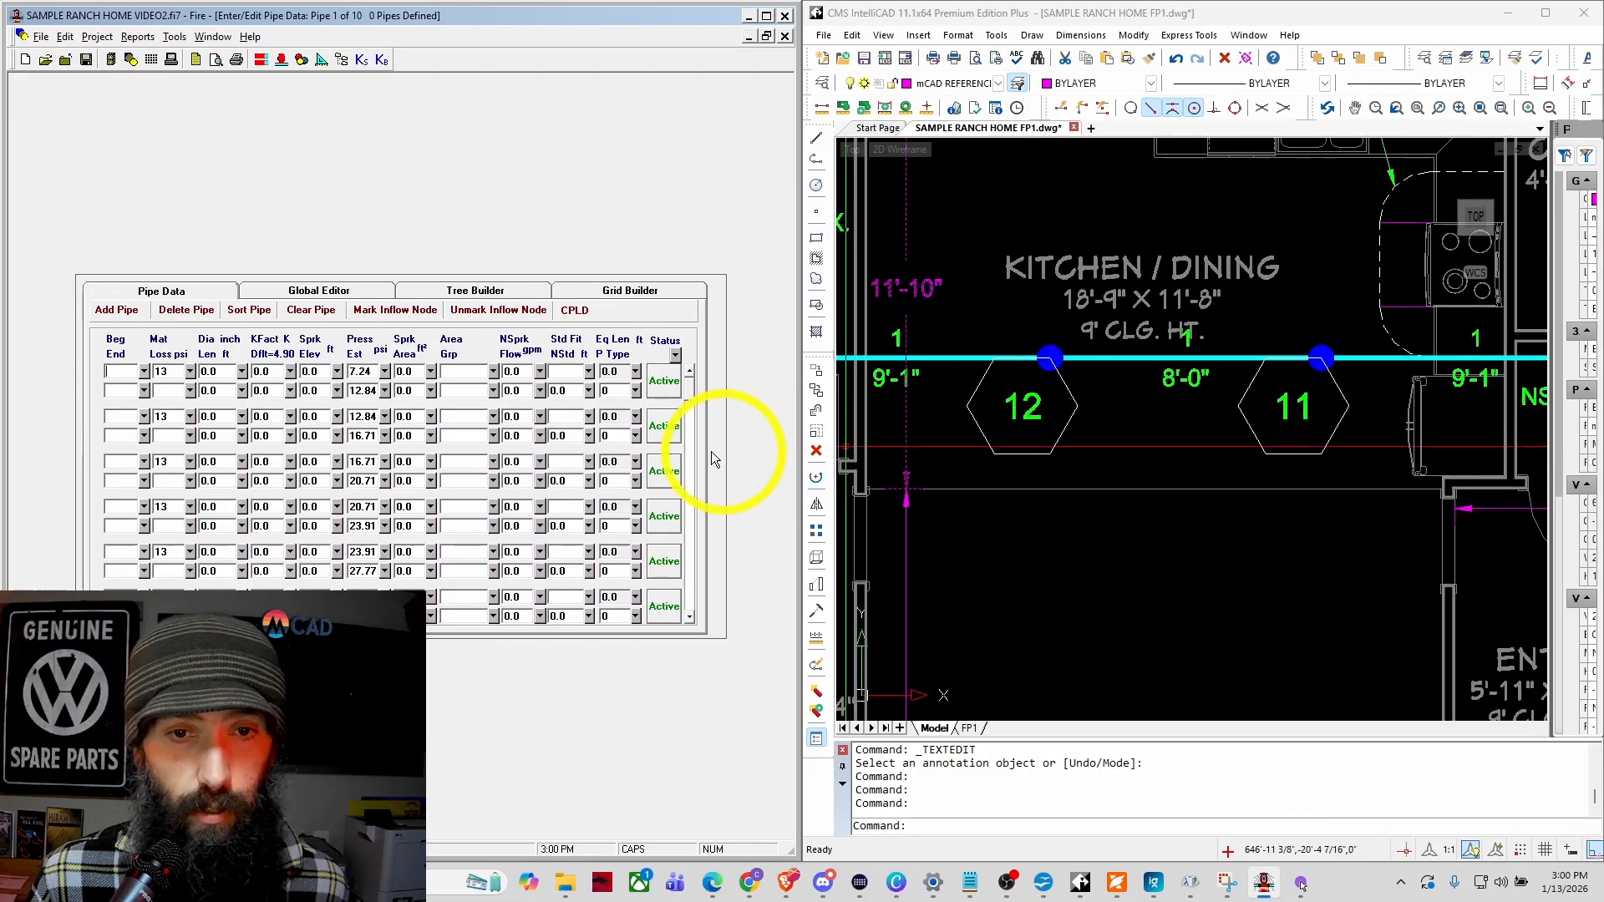
click(125, 370)
text(12)
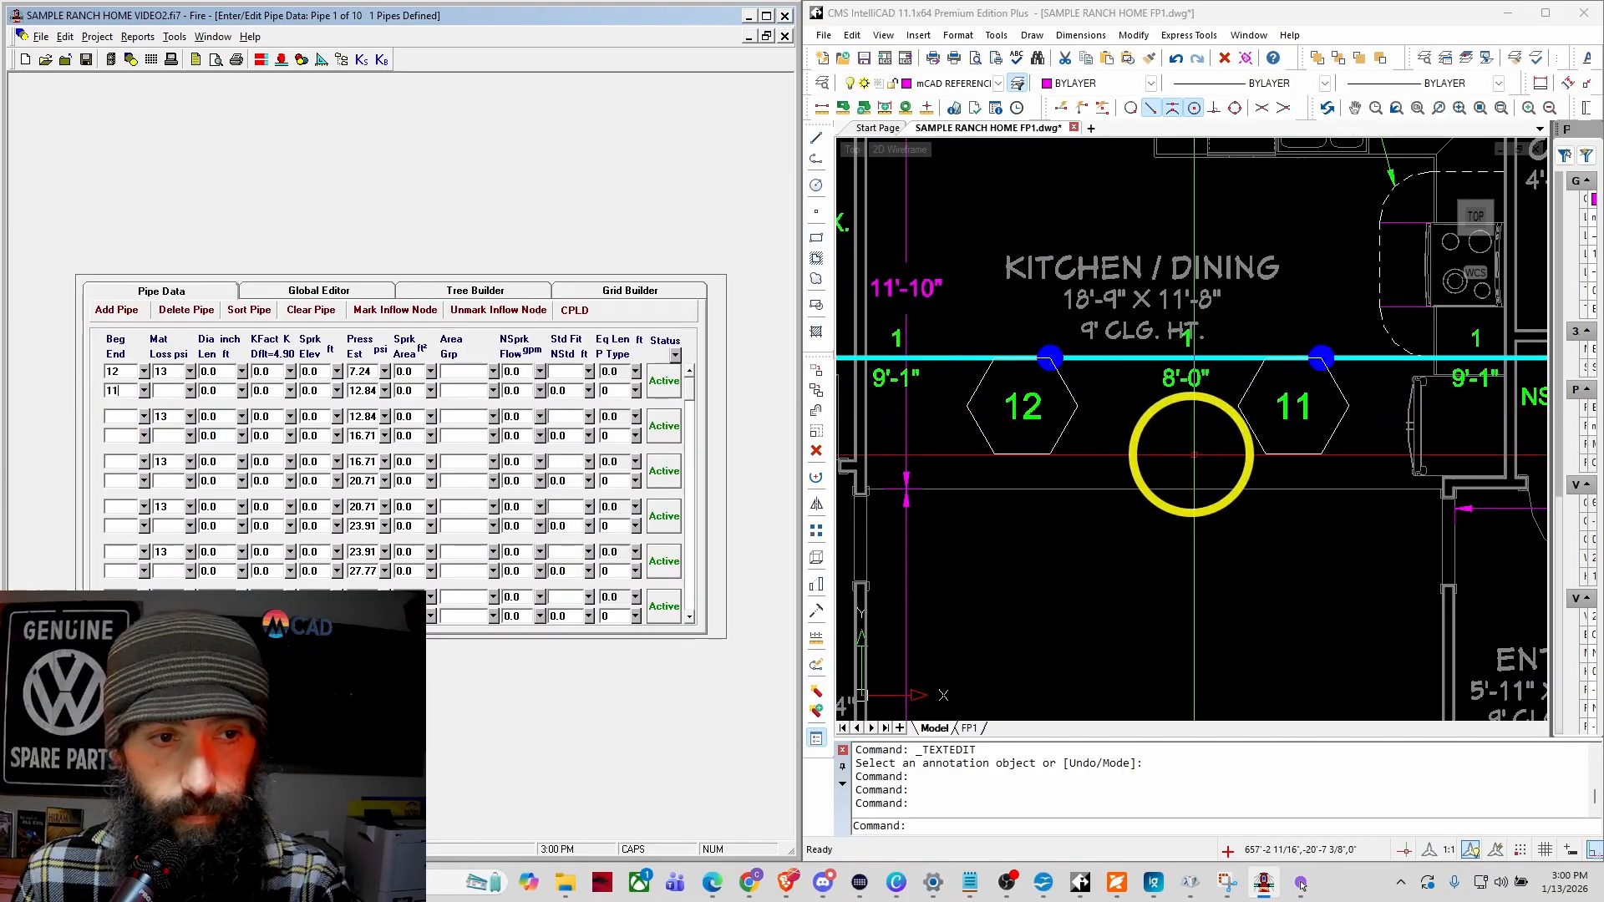
text(11)
key(Tab)
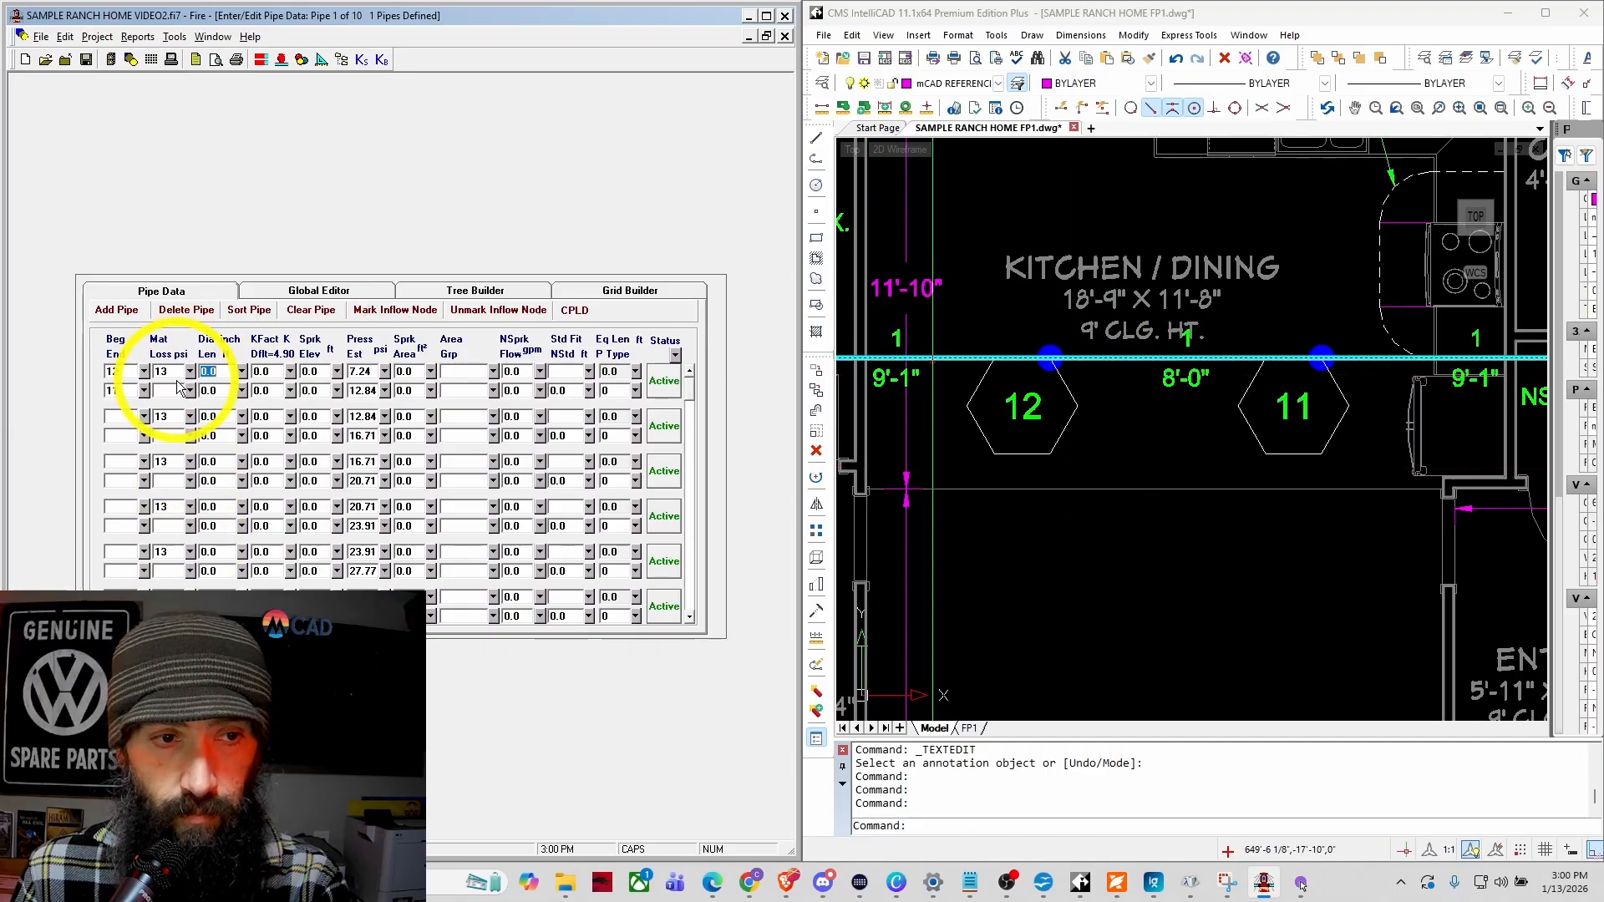
Step: Set the diameter of the pipe from node 12 to node 11 to 1 inch and its length to 8 ft
click(230, 371)
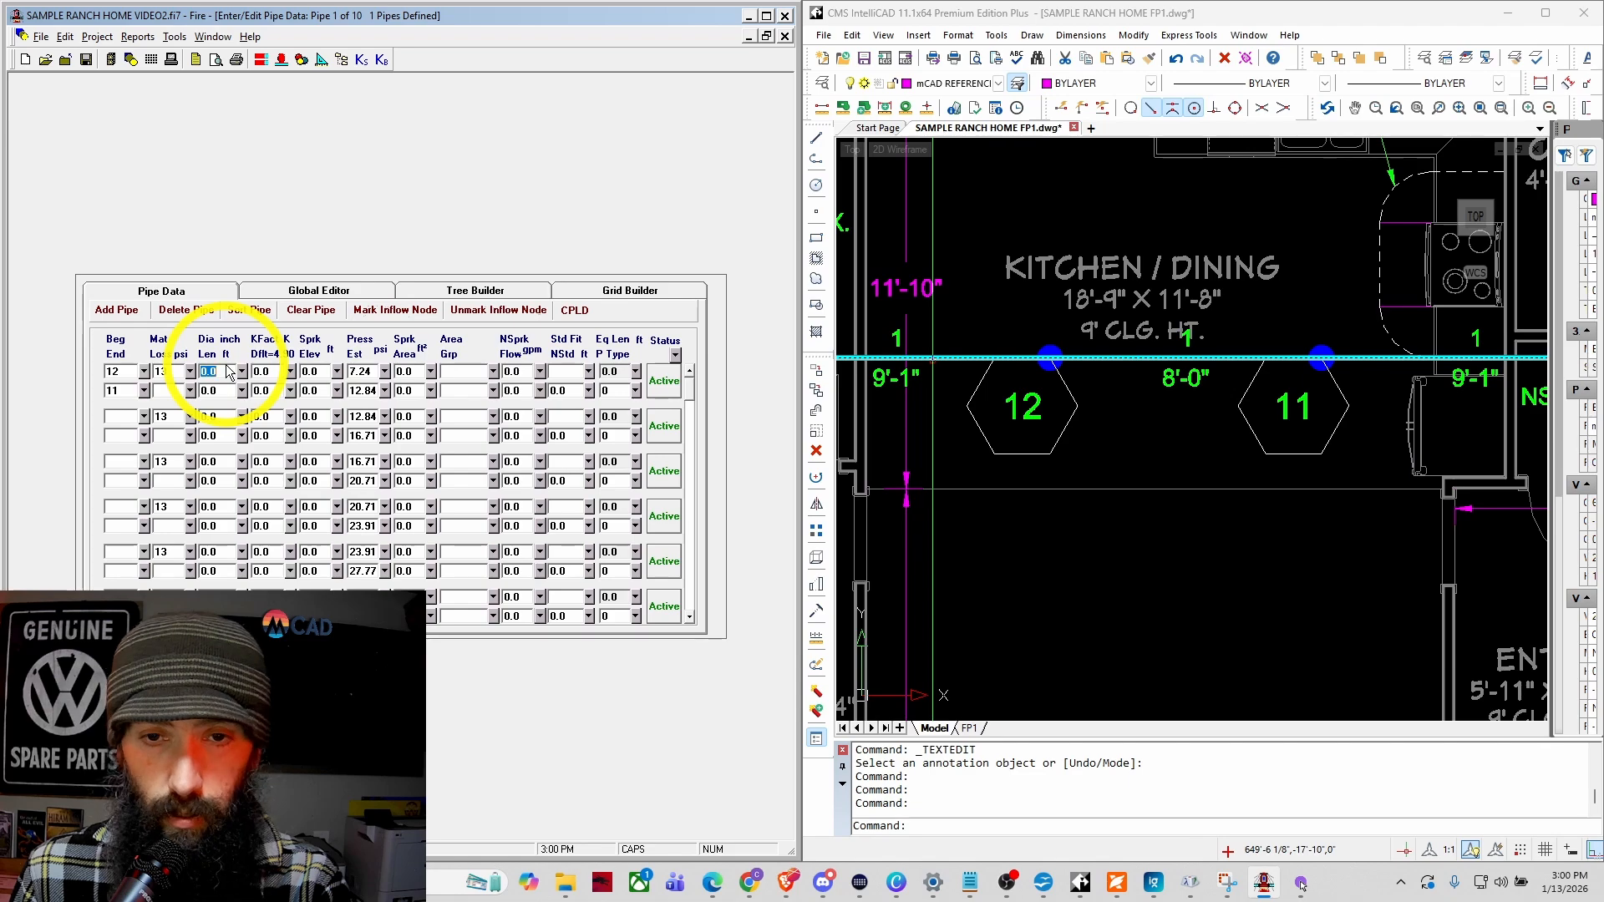
text(1)
key(Tab)
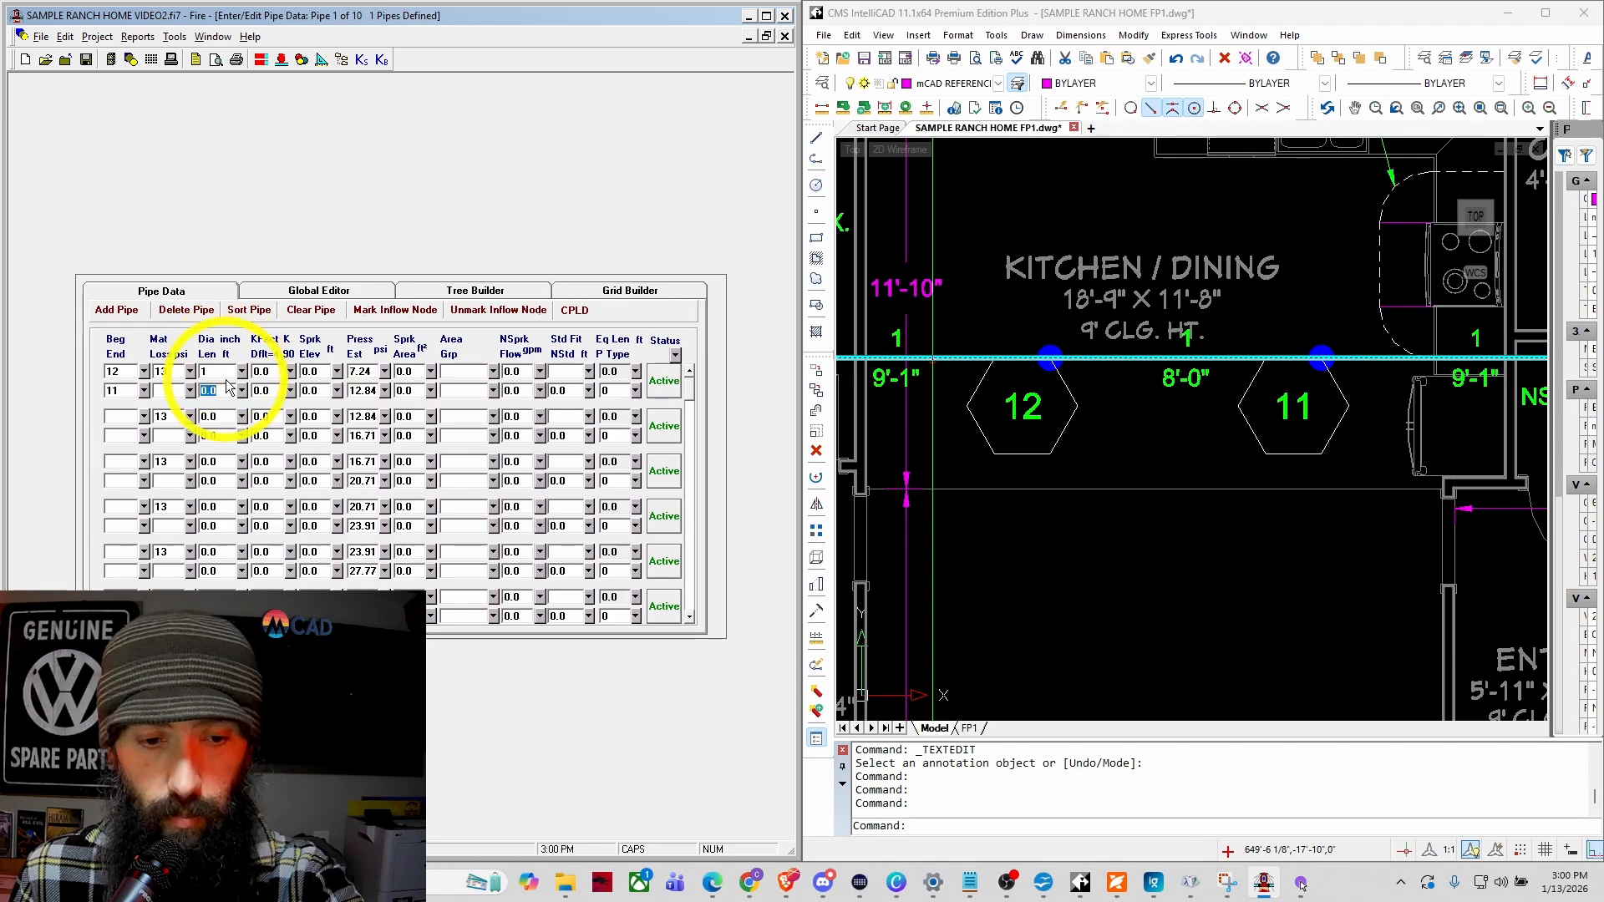
text(8)
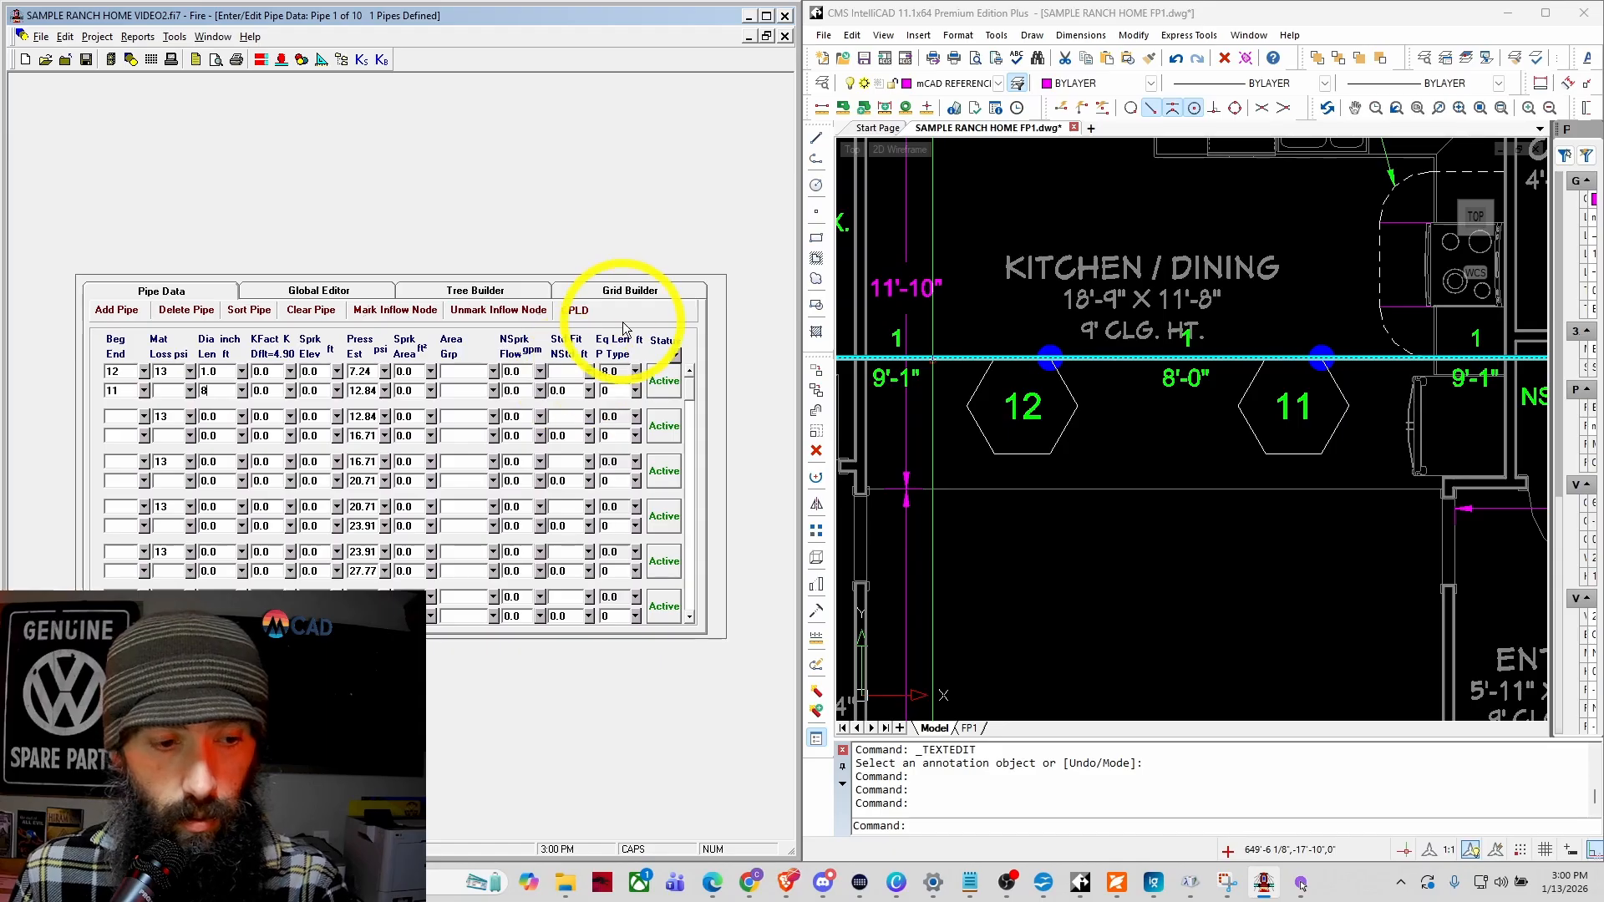
key(Tab)
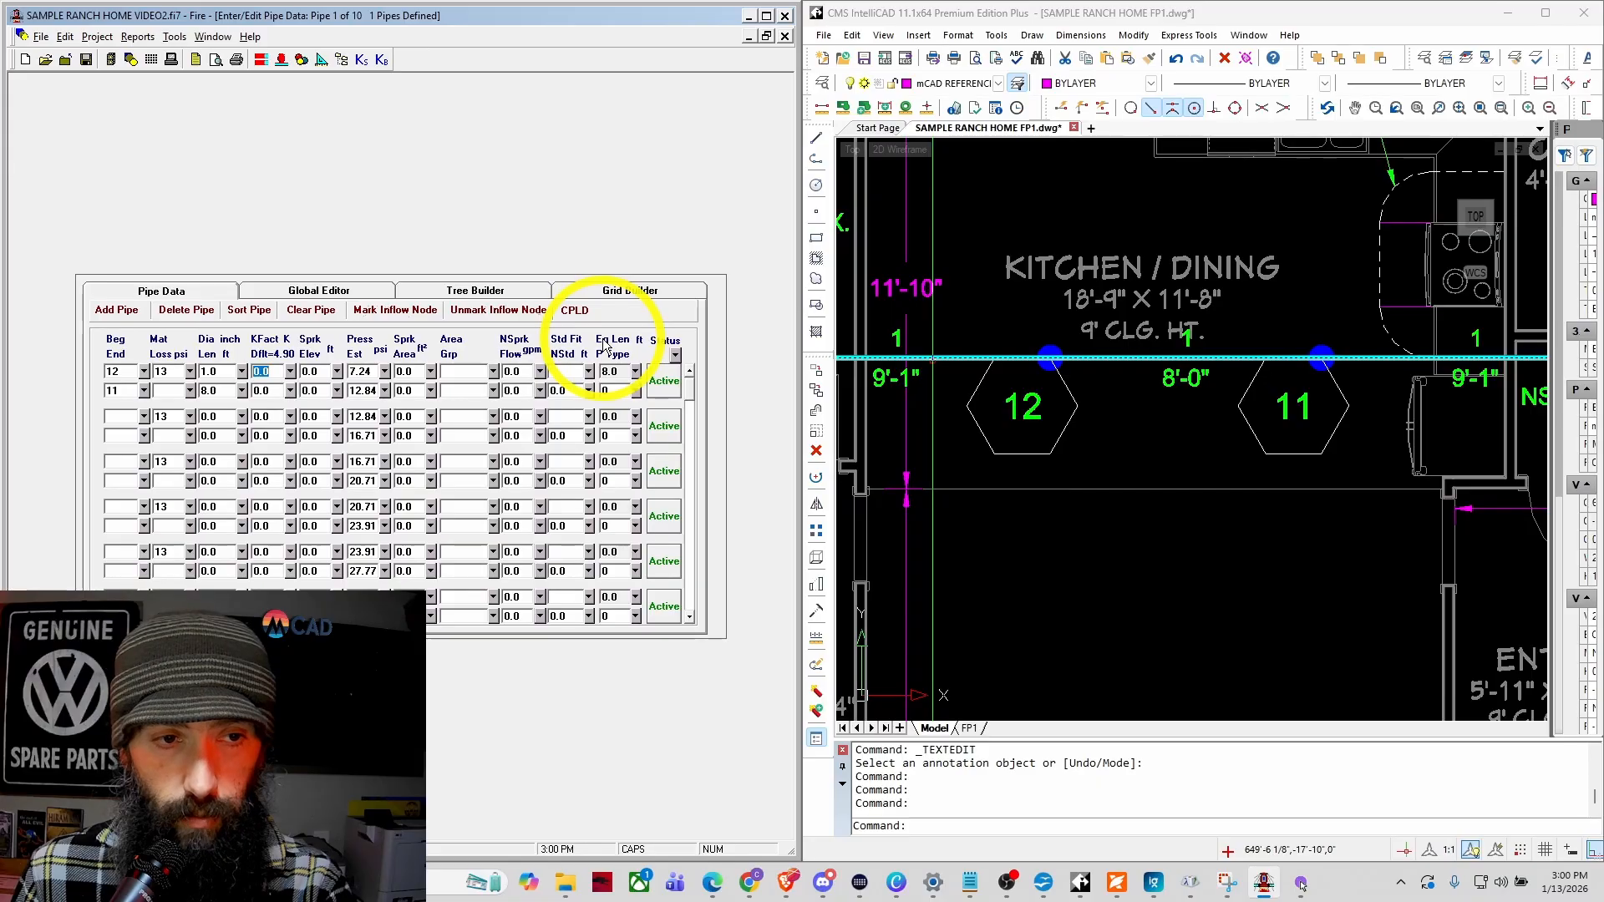
Step: Assign the default 4.9 K-factor to the sprinklers at nodes 12 and 11
key(Delete)
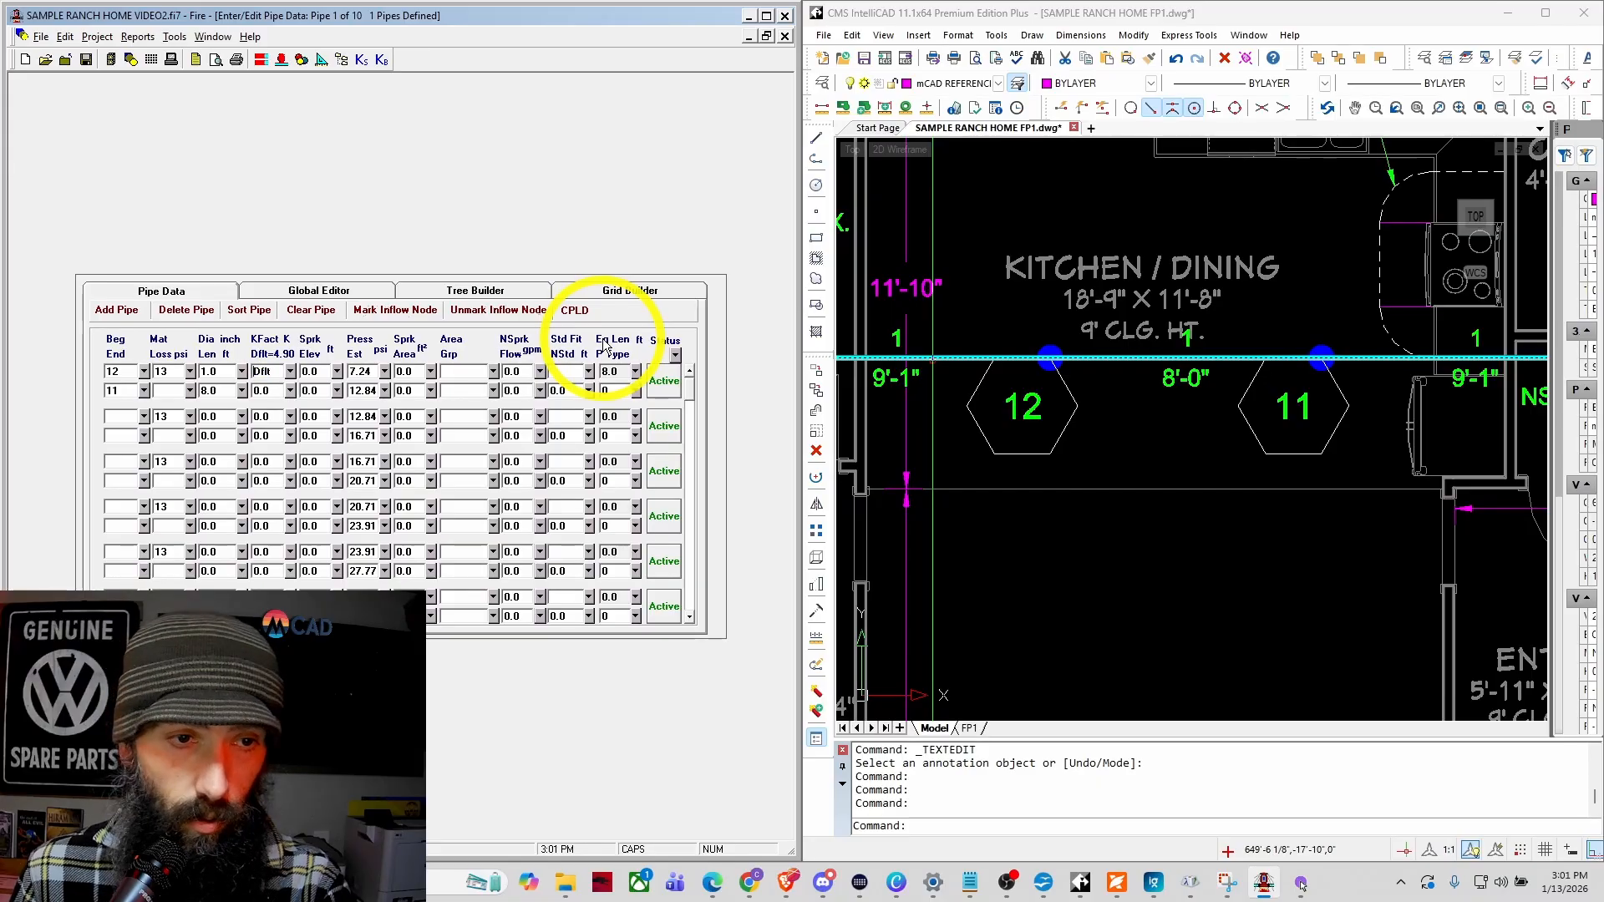
key(Tab)
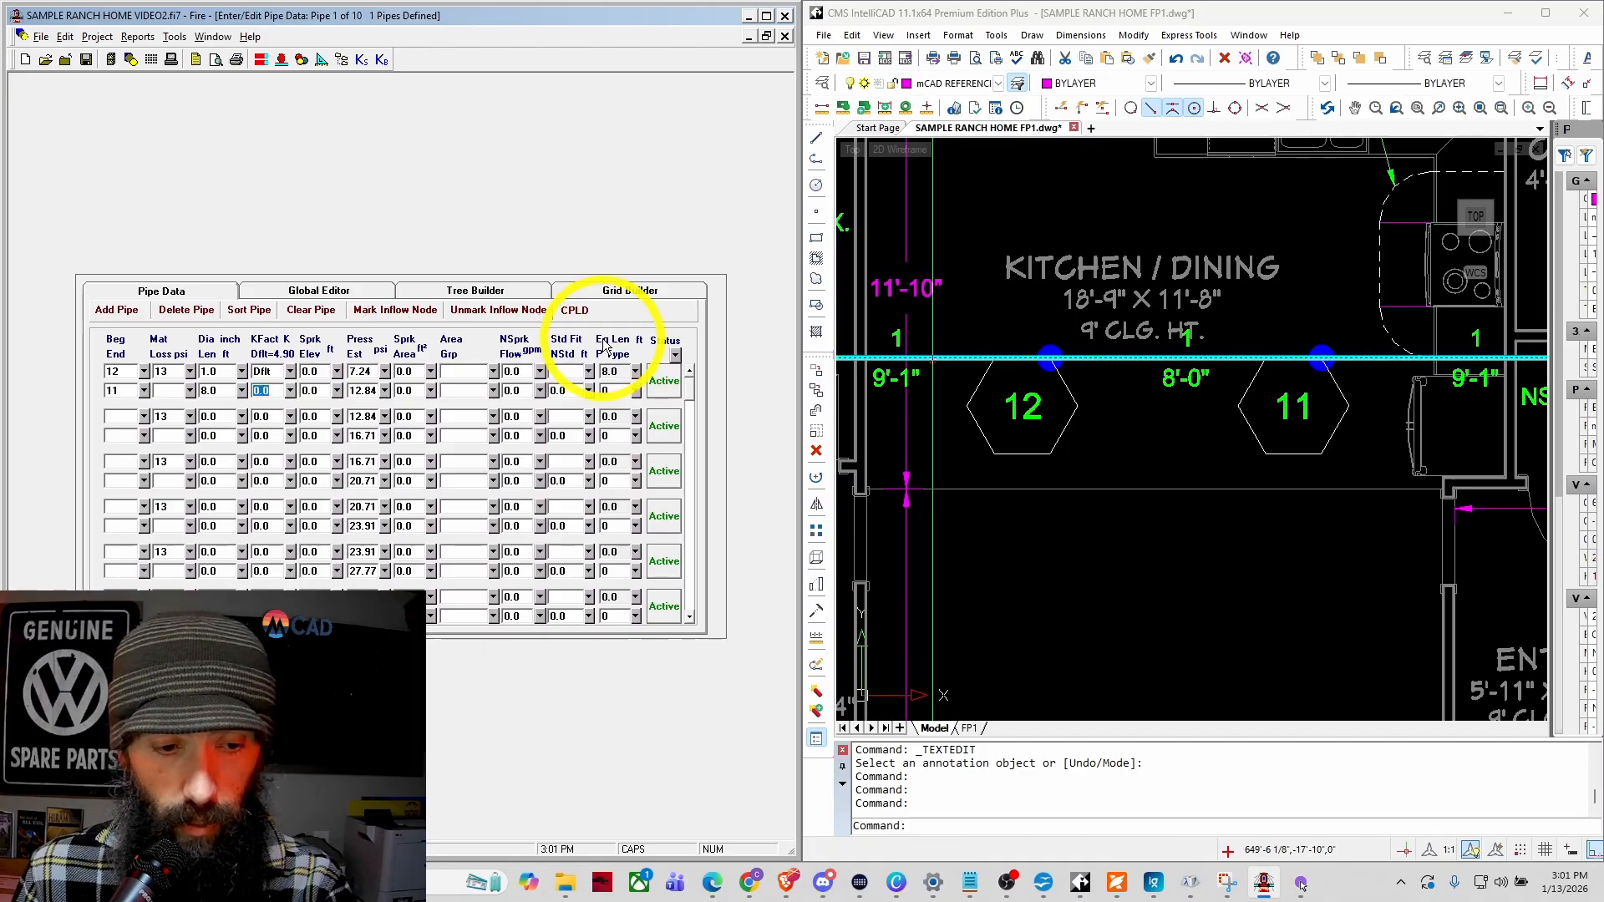
key(Delete)
key(Tab)
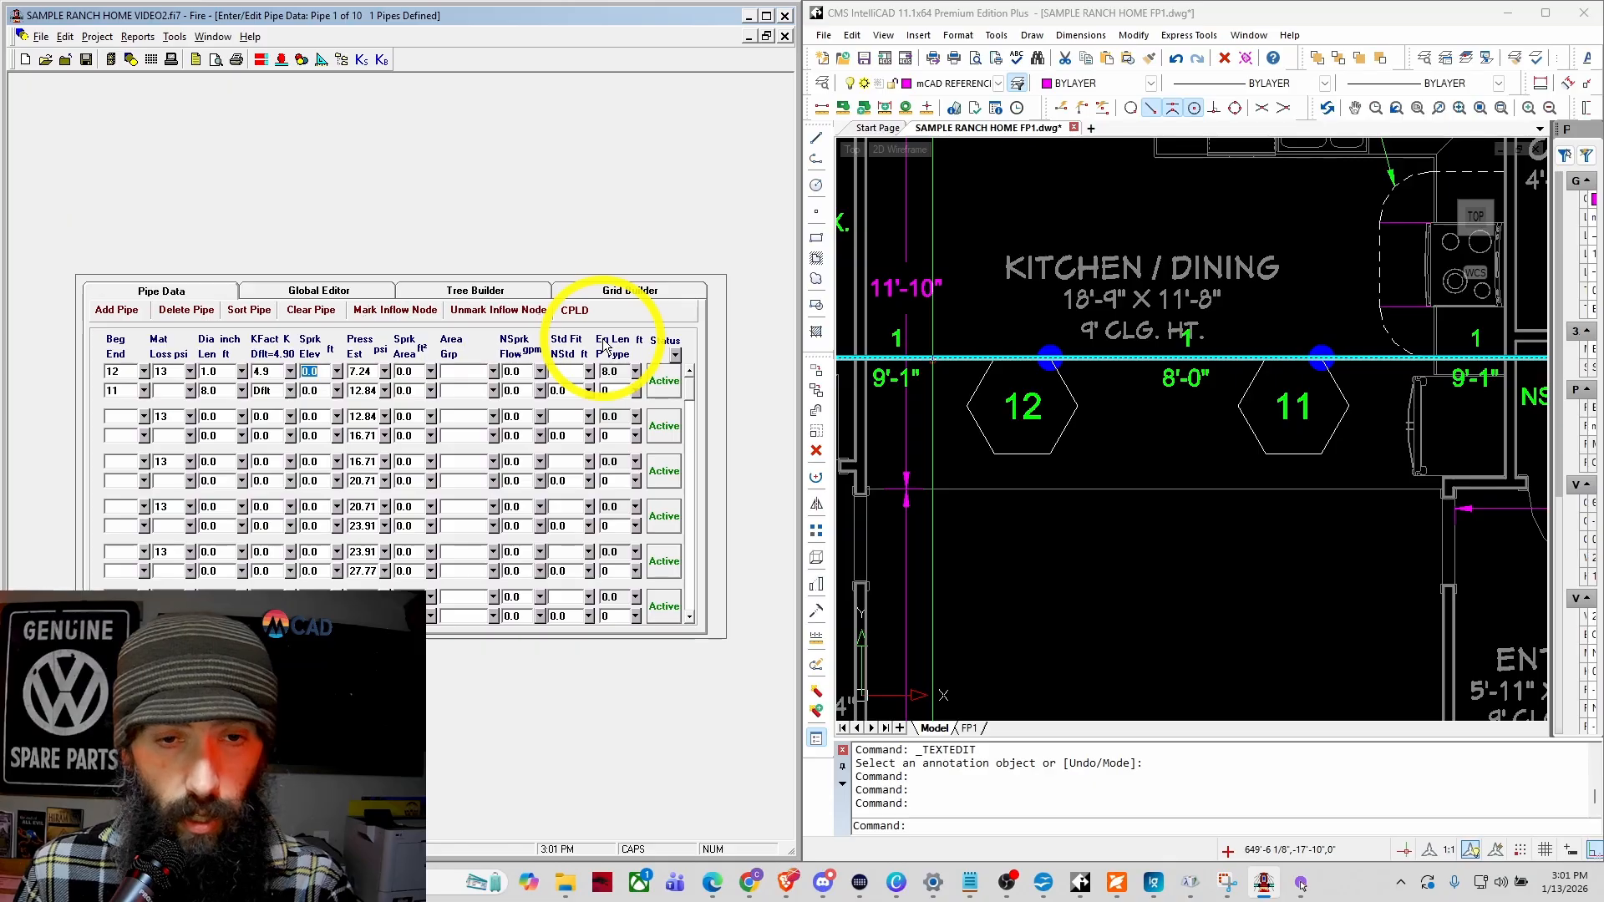
Step: Check the pipe's height in the building section drawing and set the sprinkler elevation at node 12 to 11.1 ft
scroll(1268, 353, down, 10)
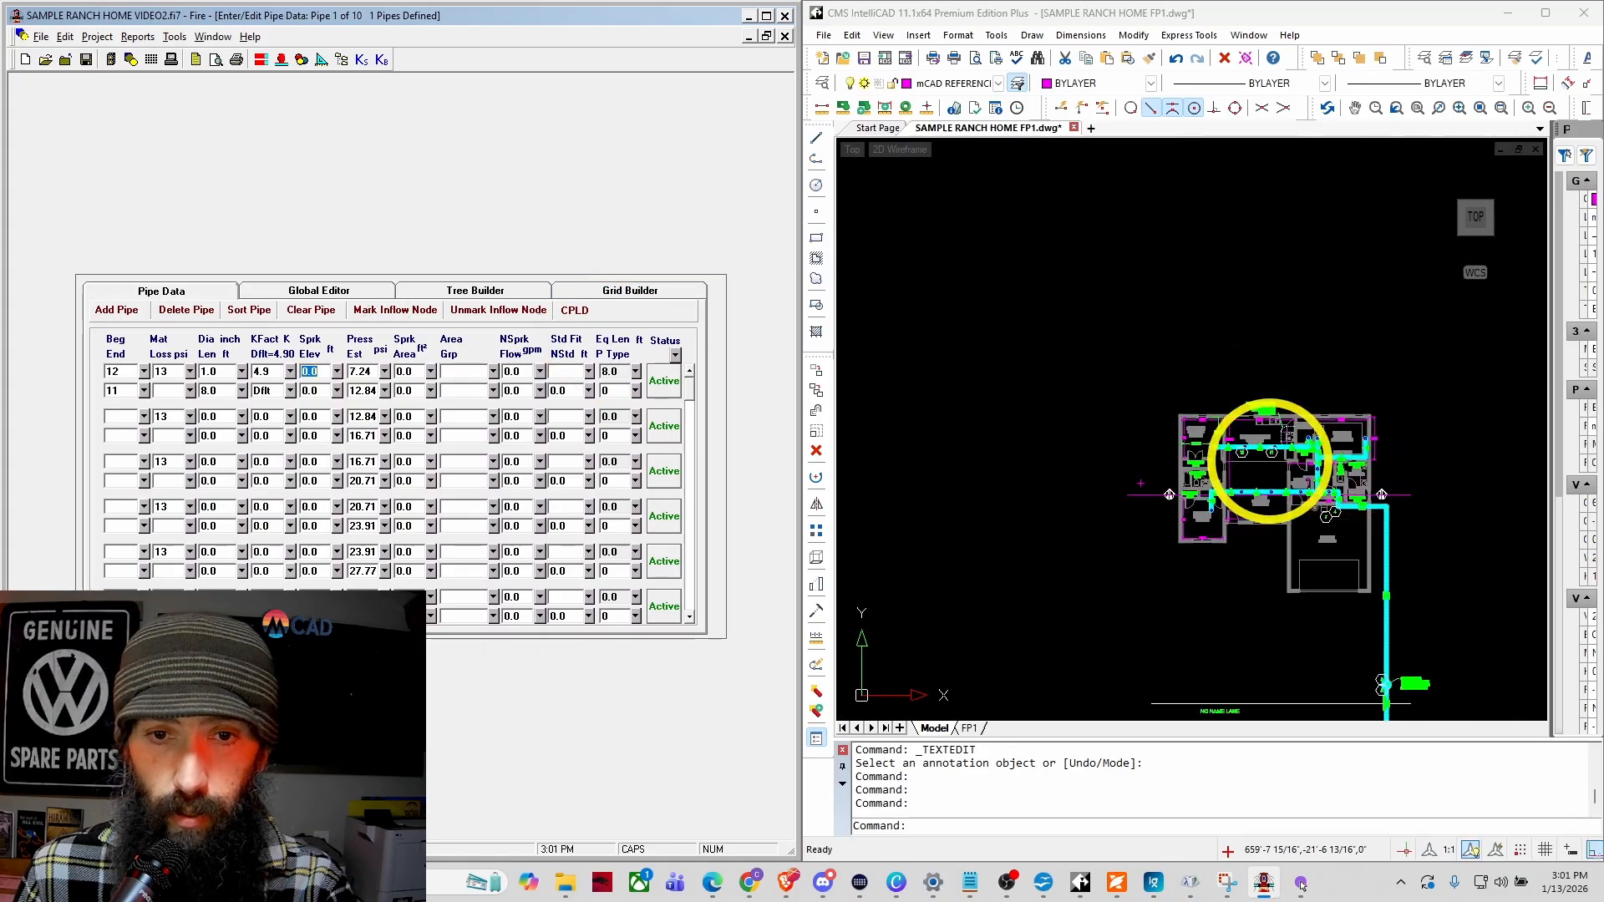
scroll(997, 511, up, 8)
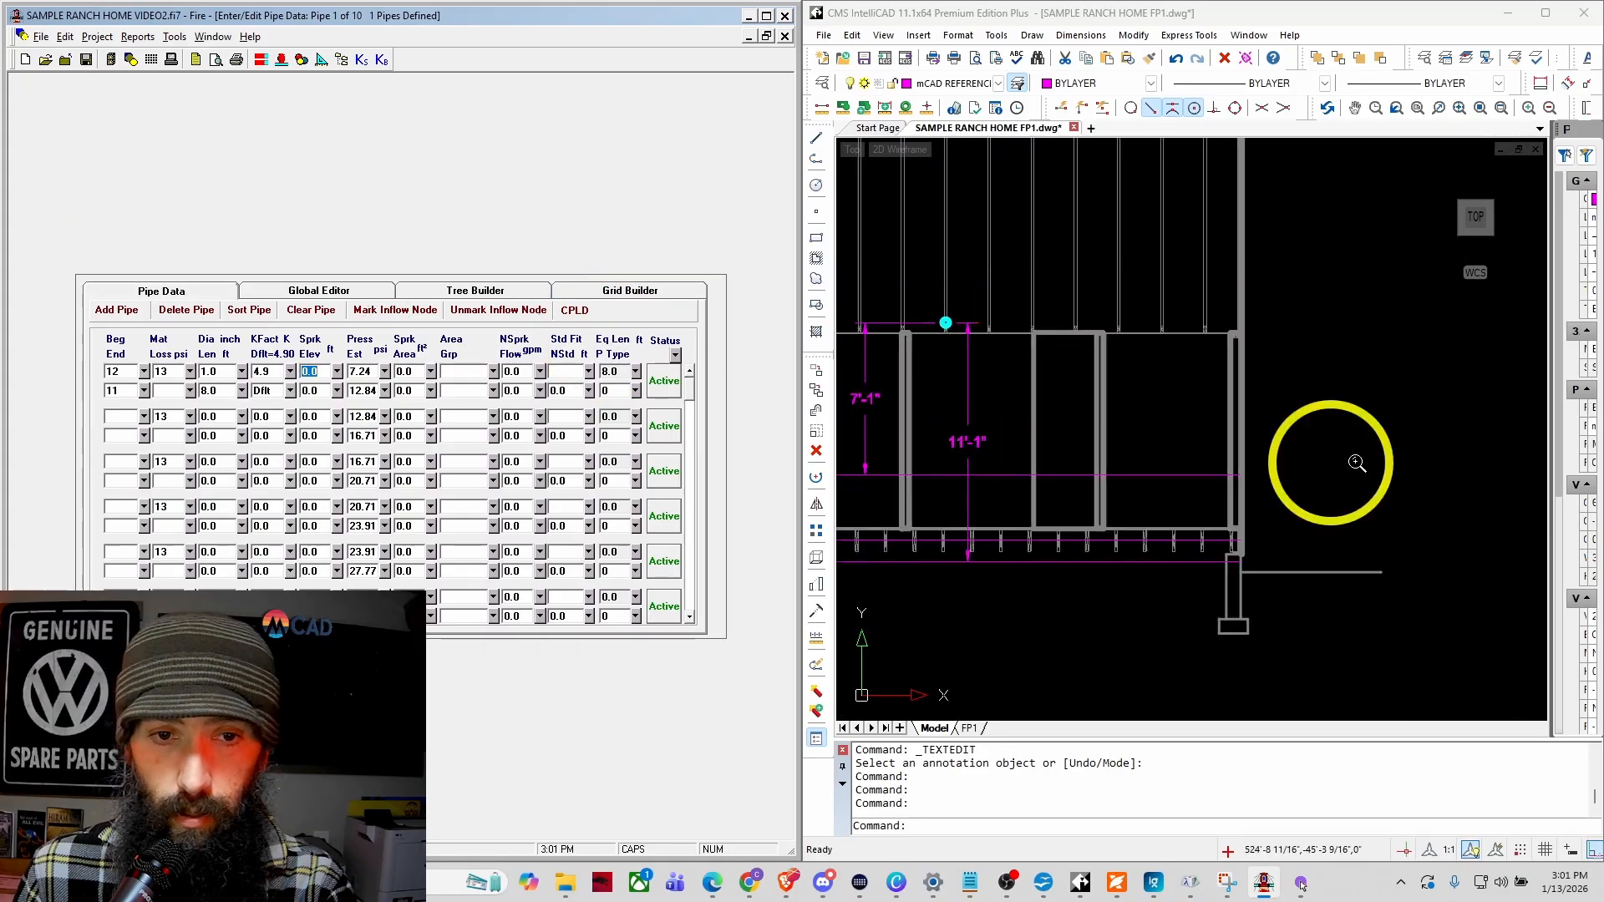
scroll(1131, 469, down, 3)
scroll(1227, 453, up, 4)
scroll(1227, 452, up, 3)
scroll(1211, 376, down, 3)
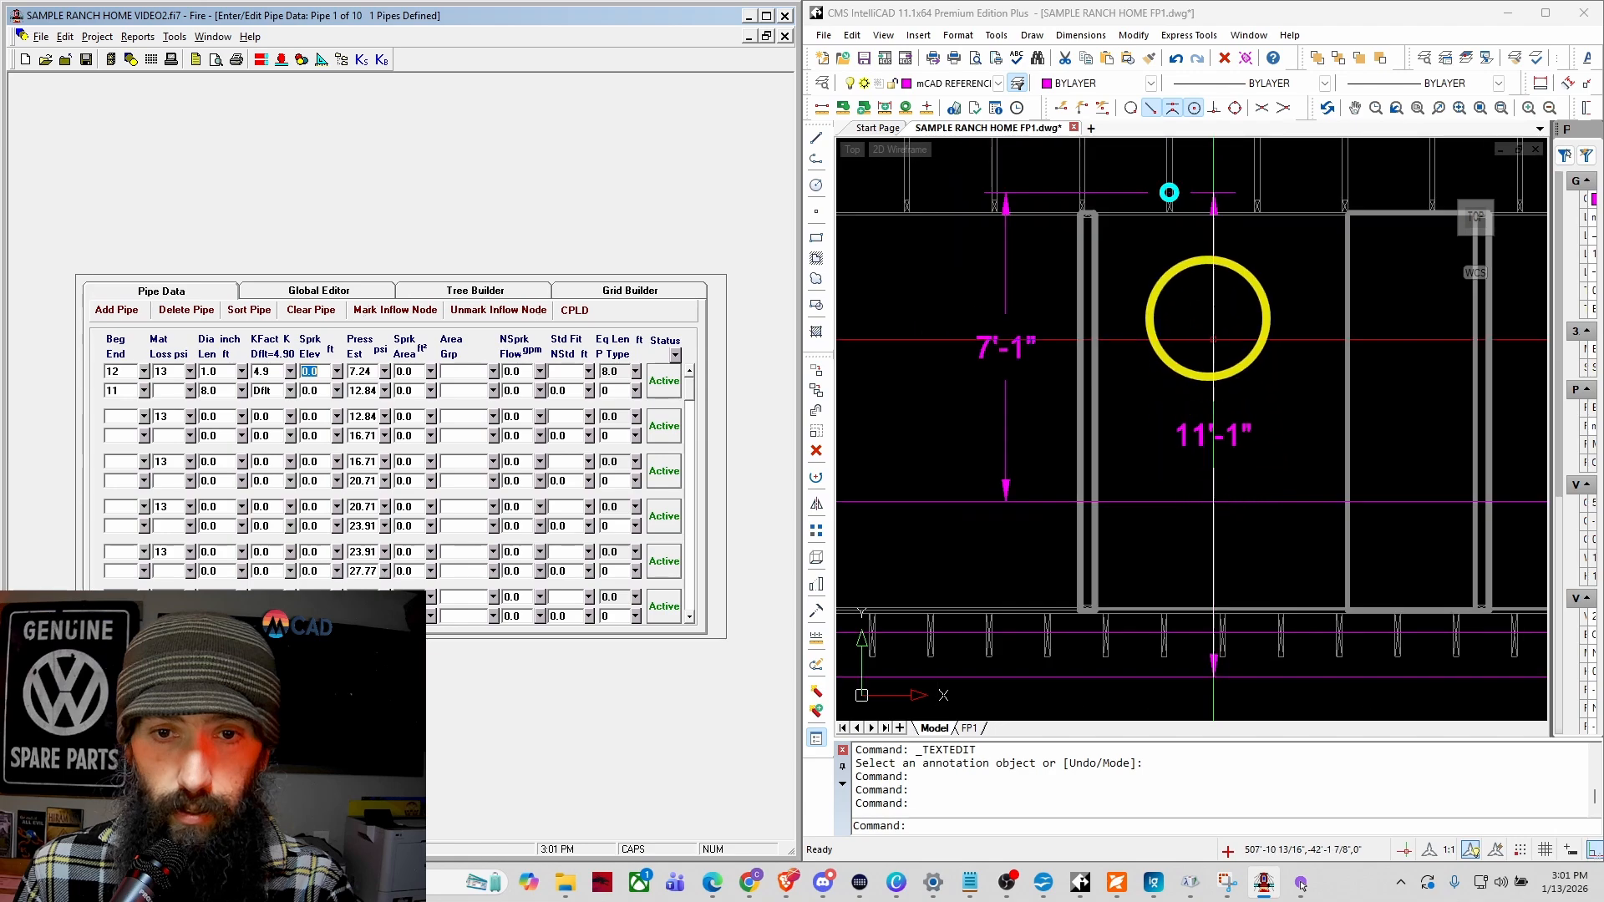
scroll(1192, 351, up, 2)
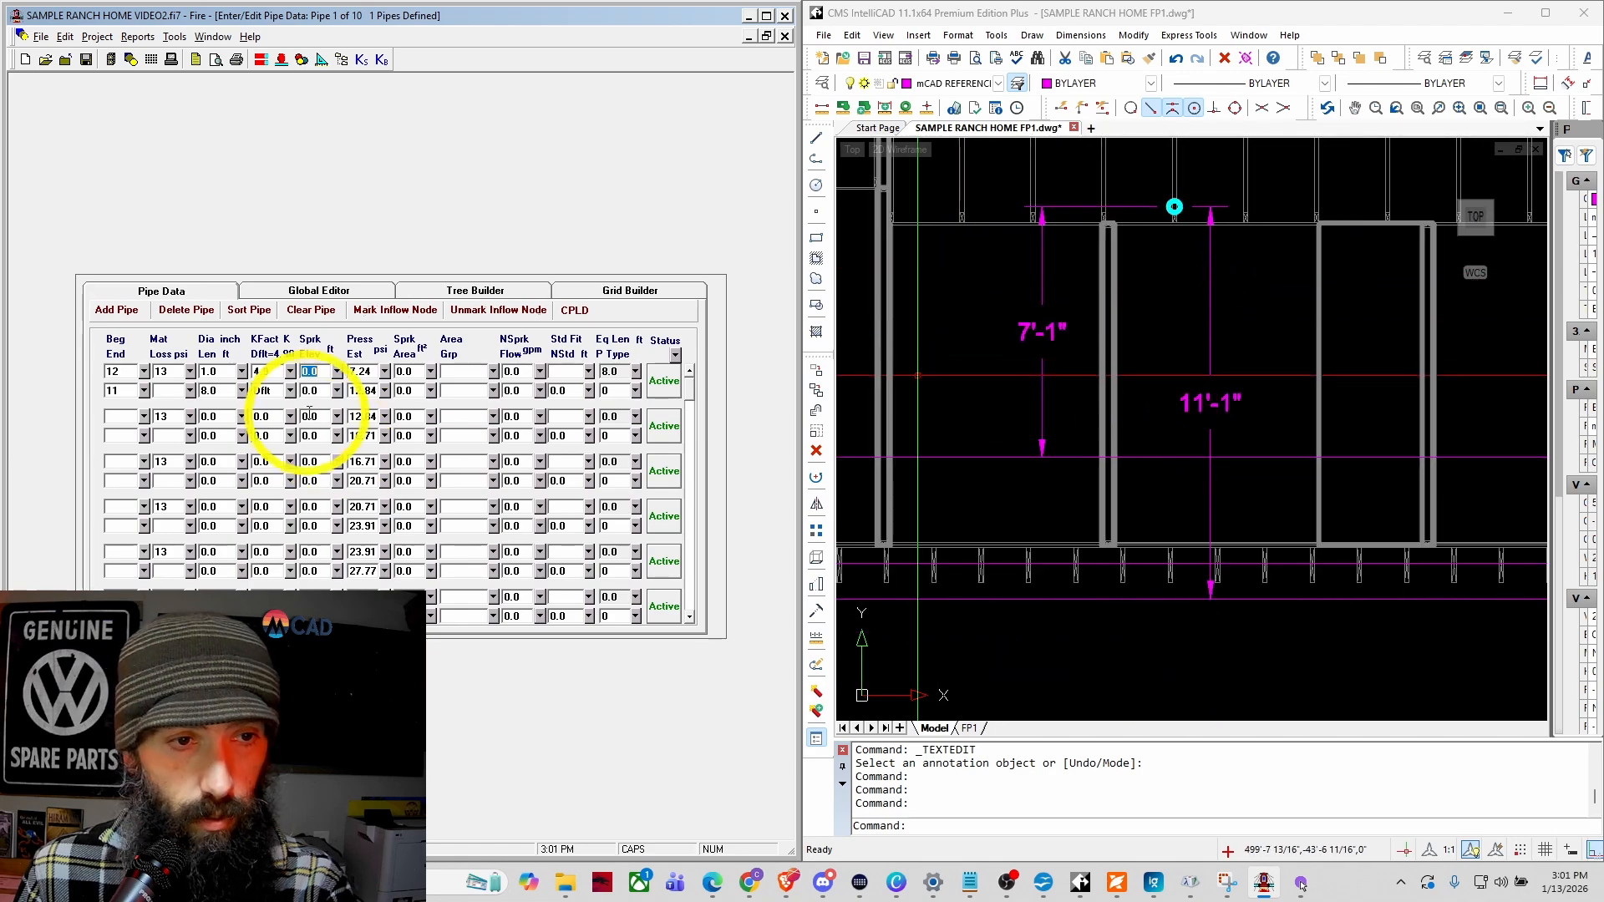
click(325, 373)
key(BackSpace)
key(BackSpace)
key(BackSpace)
text(11)
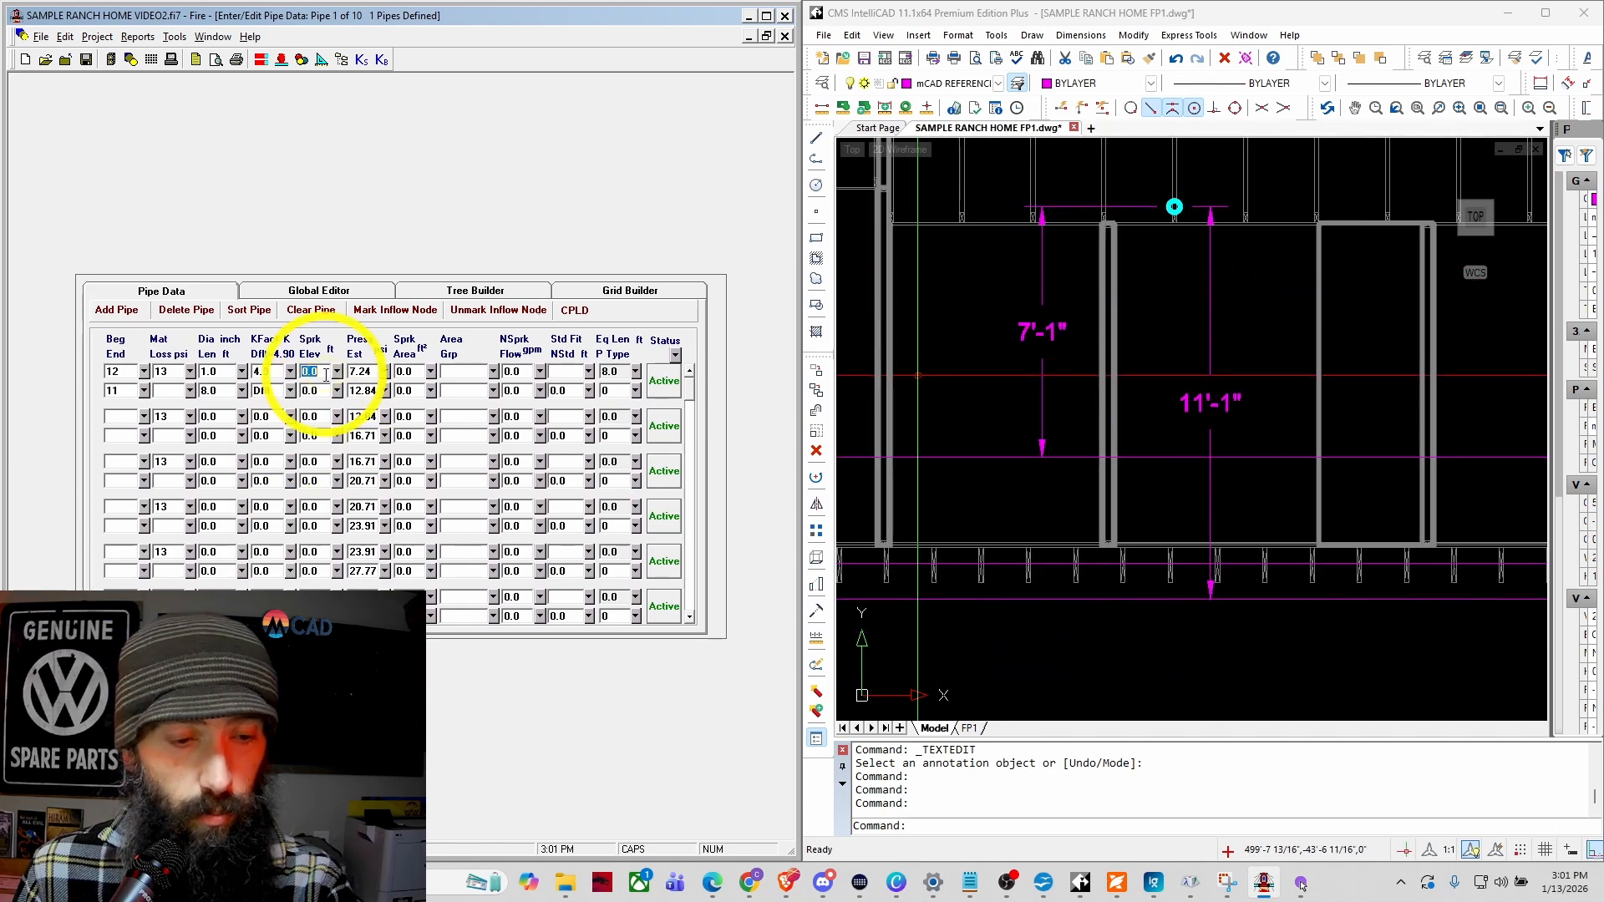
text(.)
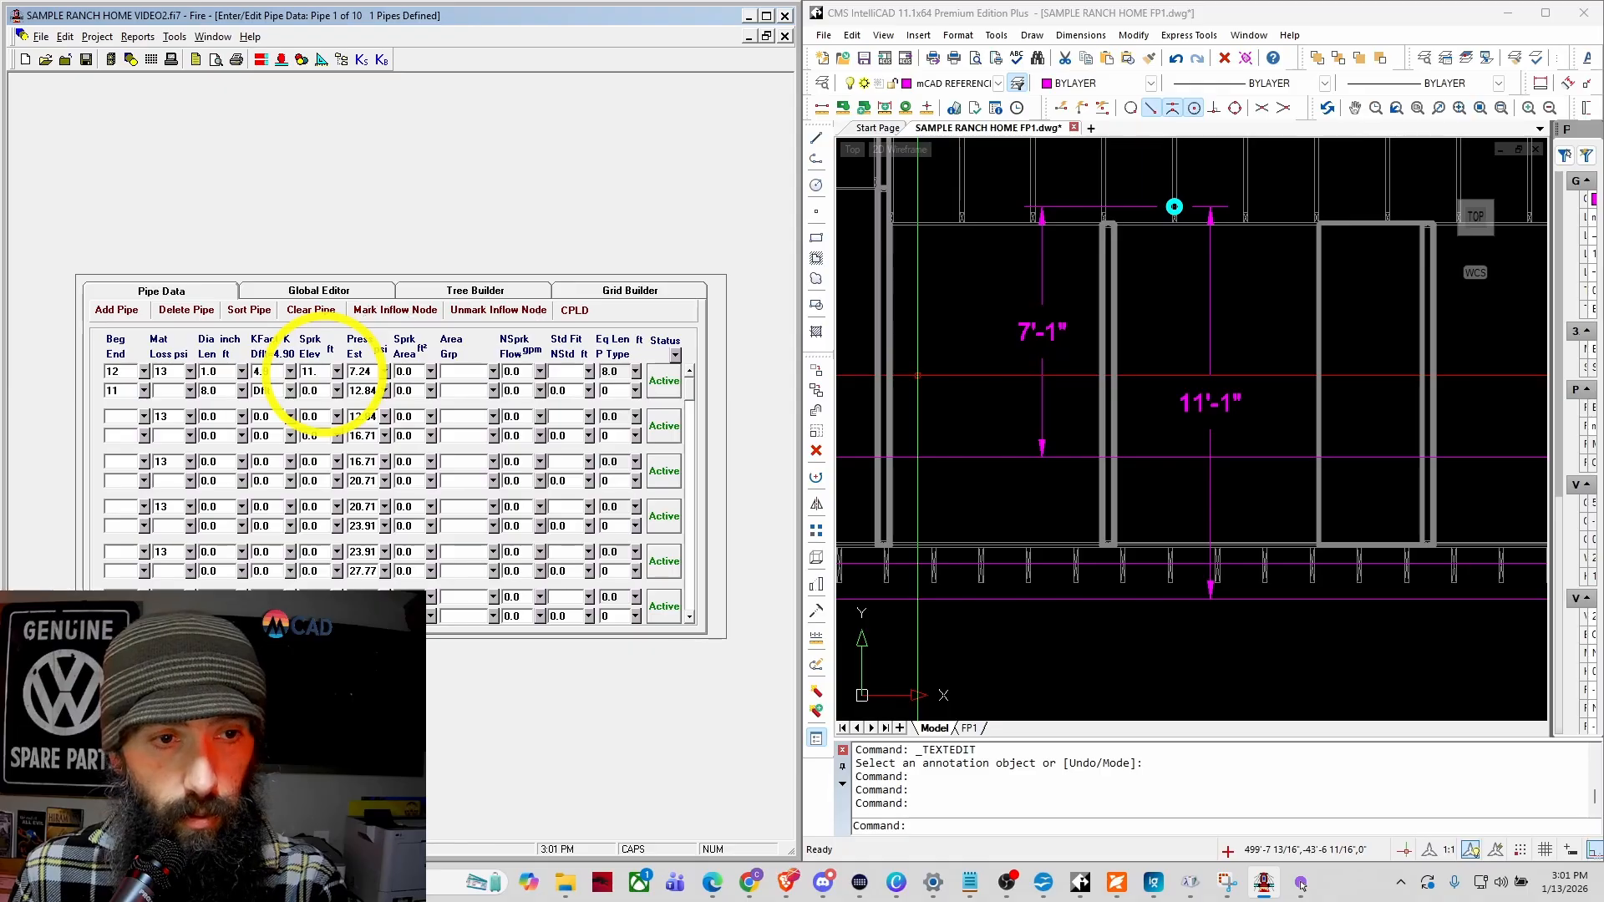
text(1)
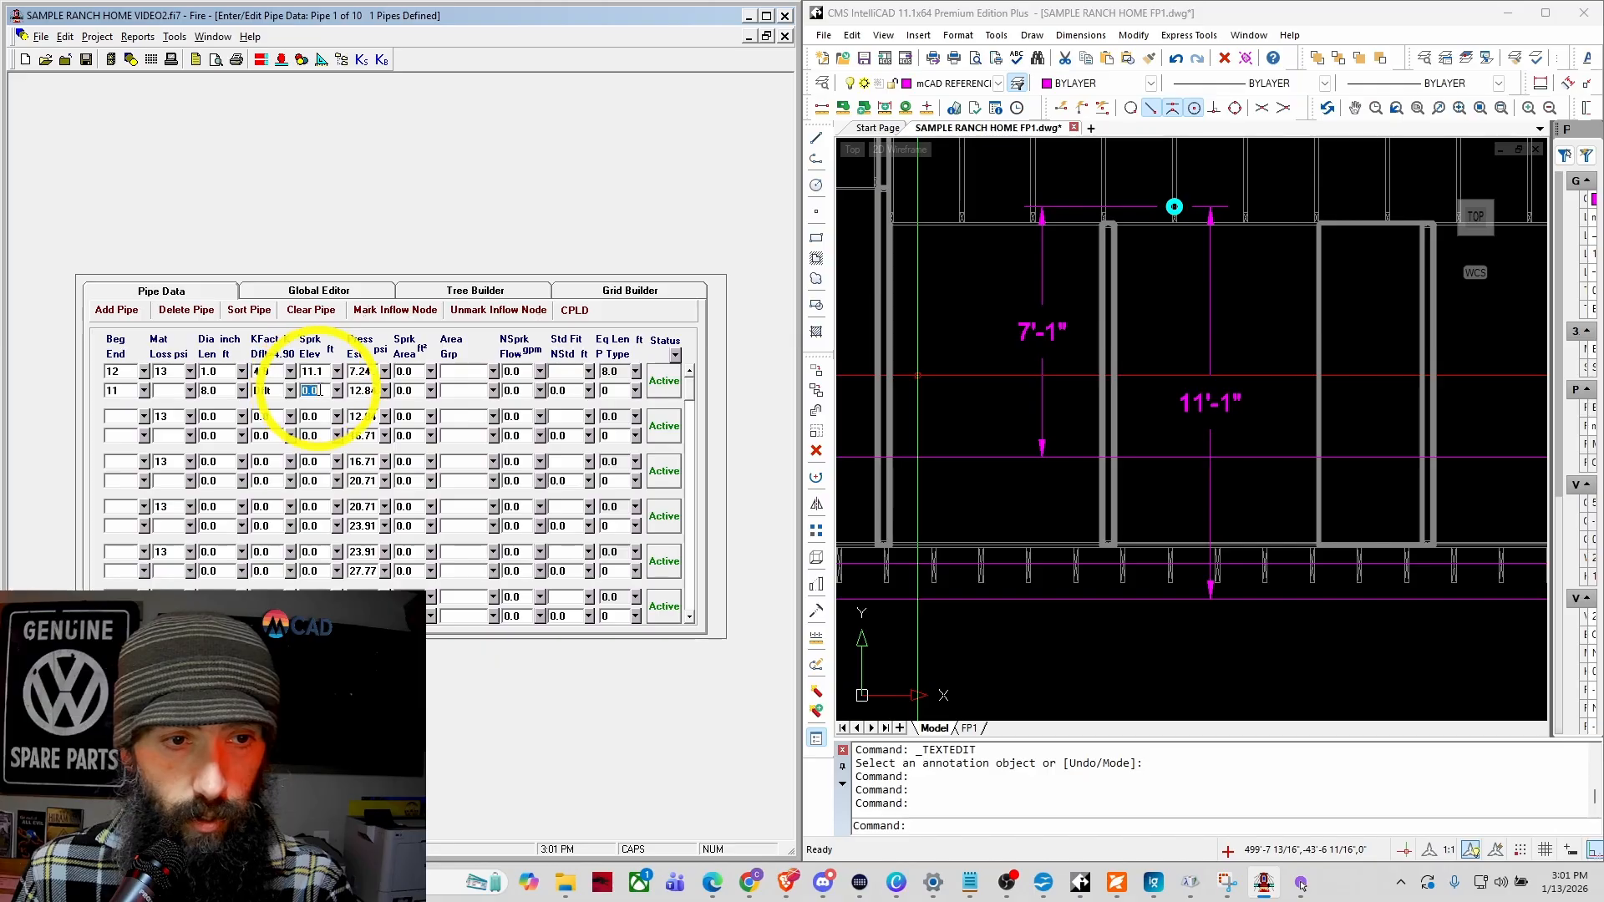
Step: Set the sprinkler elevation at node 11 to 11.1 ft and the sprinkler area at both nodes to 256 ft²
drag(327, 390, 296, 385)
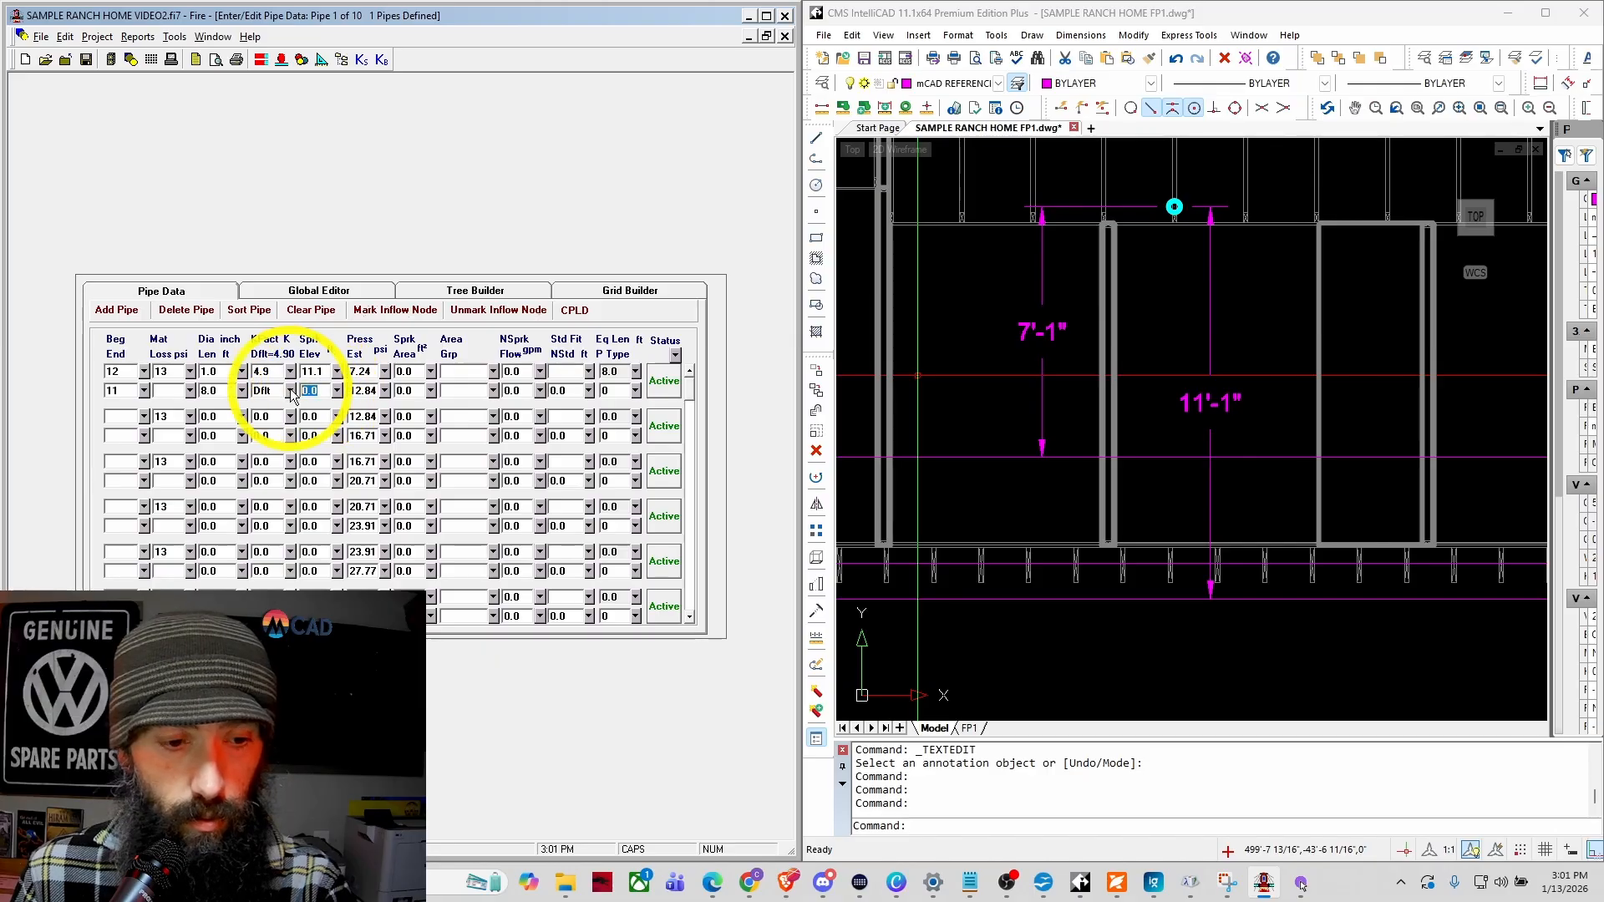
text(11)
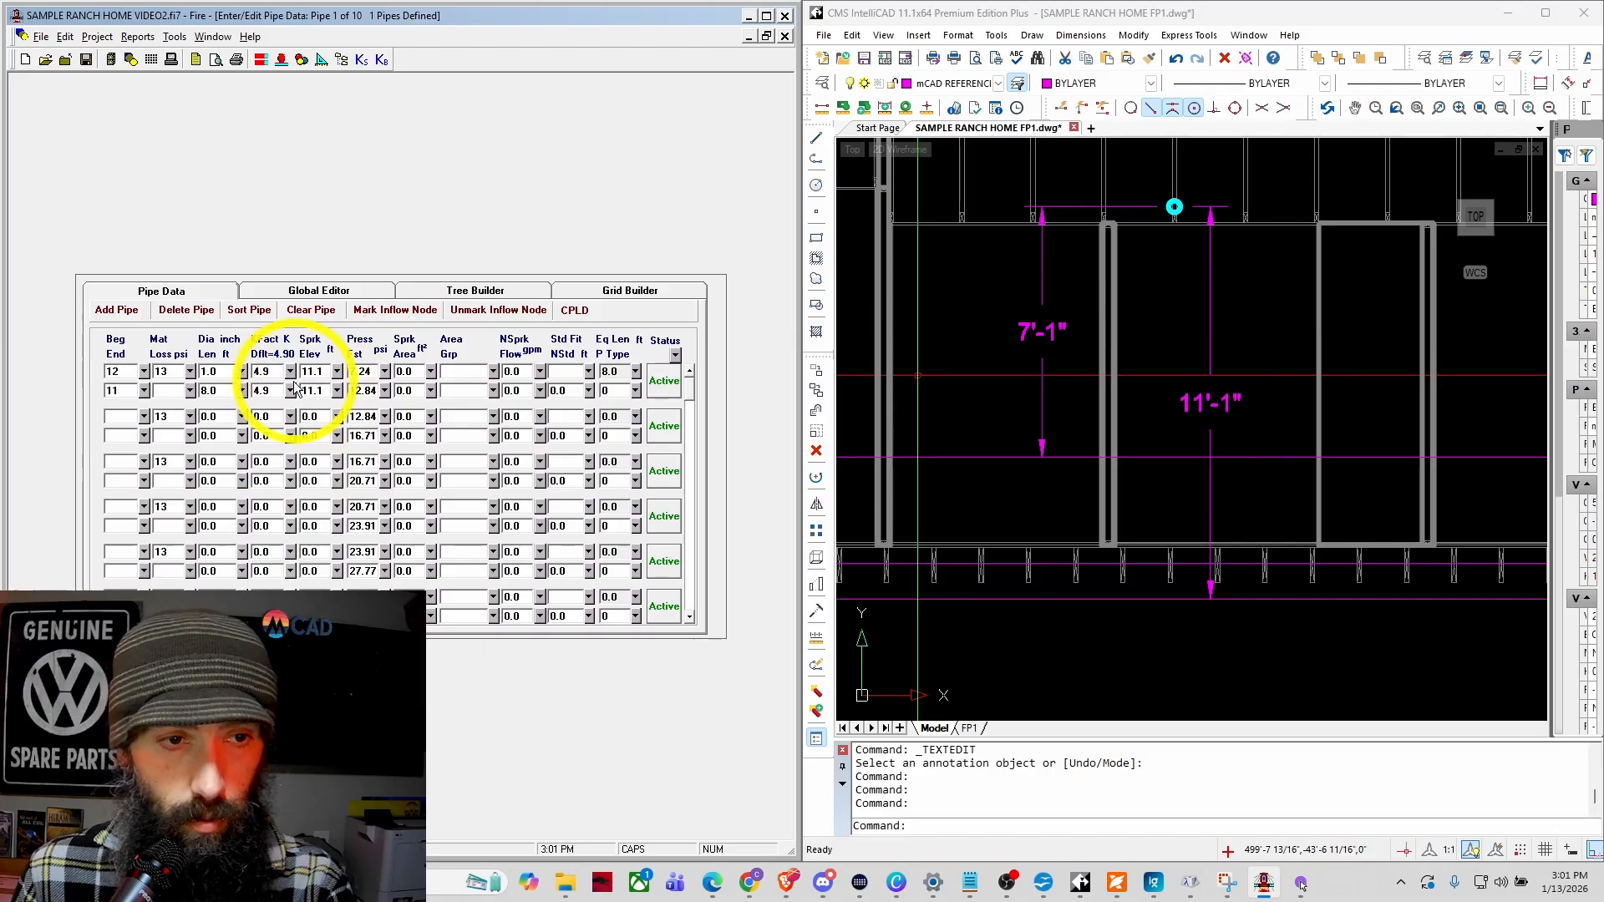
text(.1)
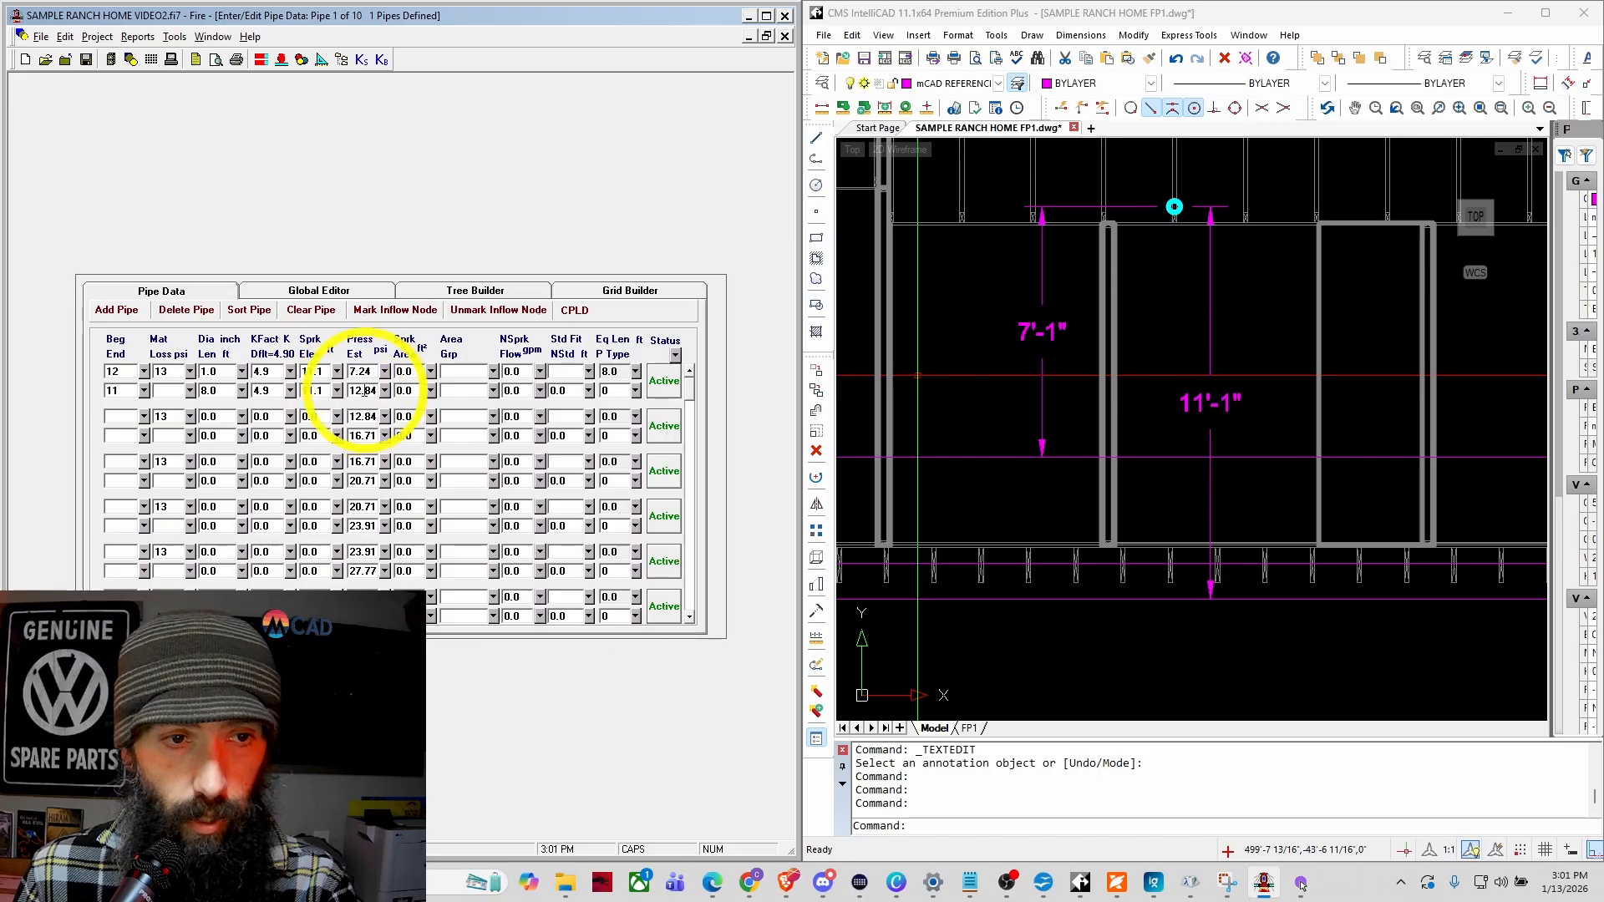
click(421, 371)
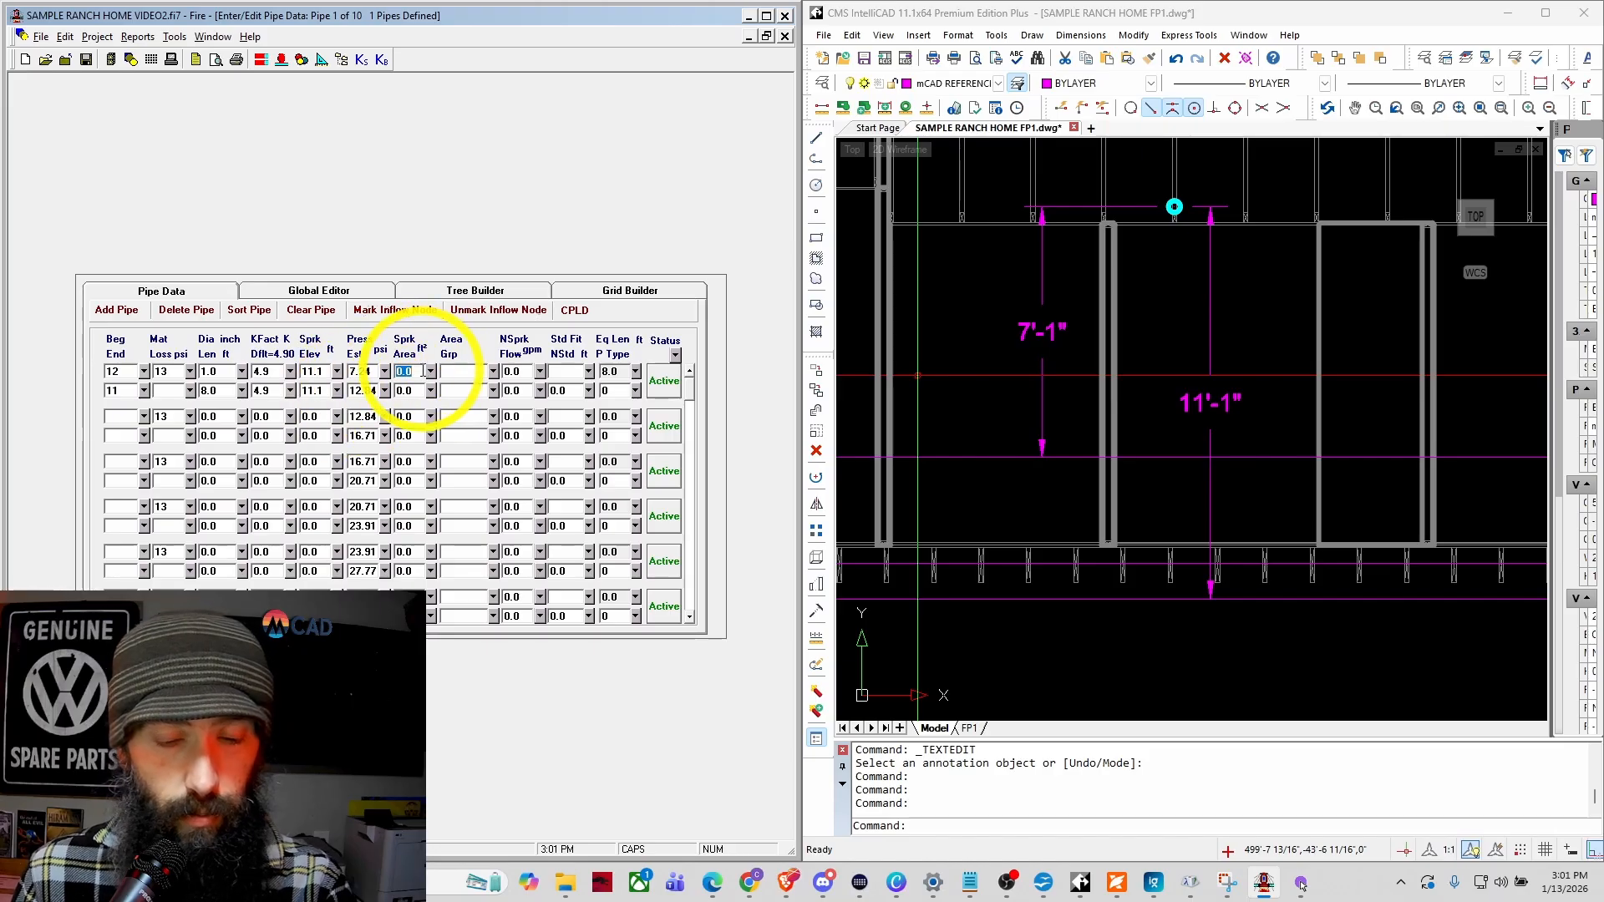
text(256)
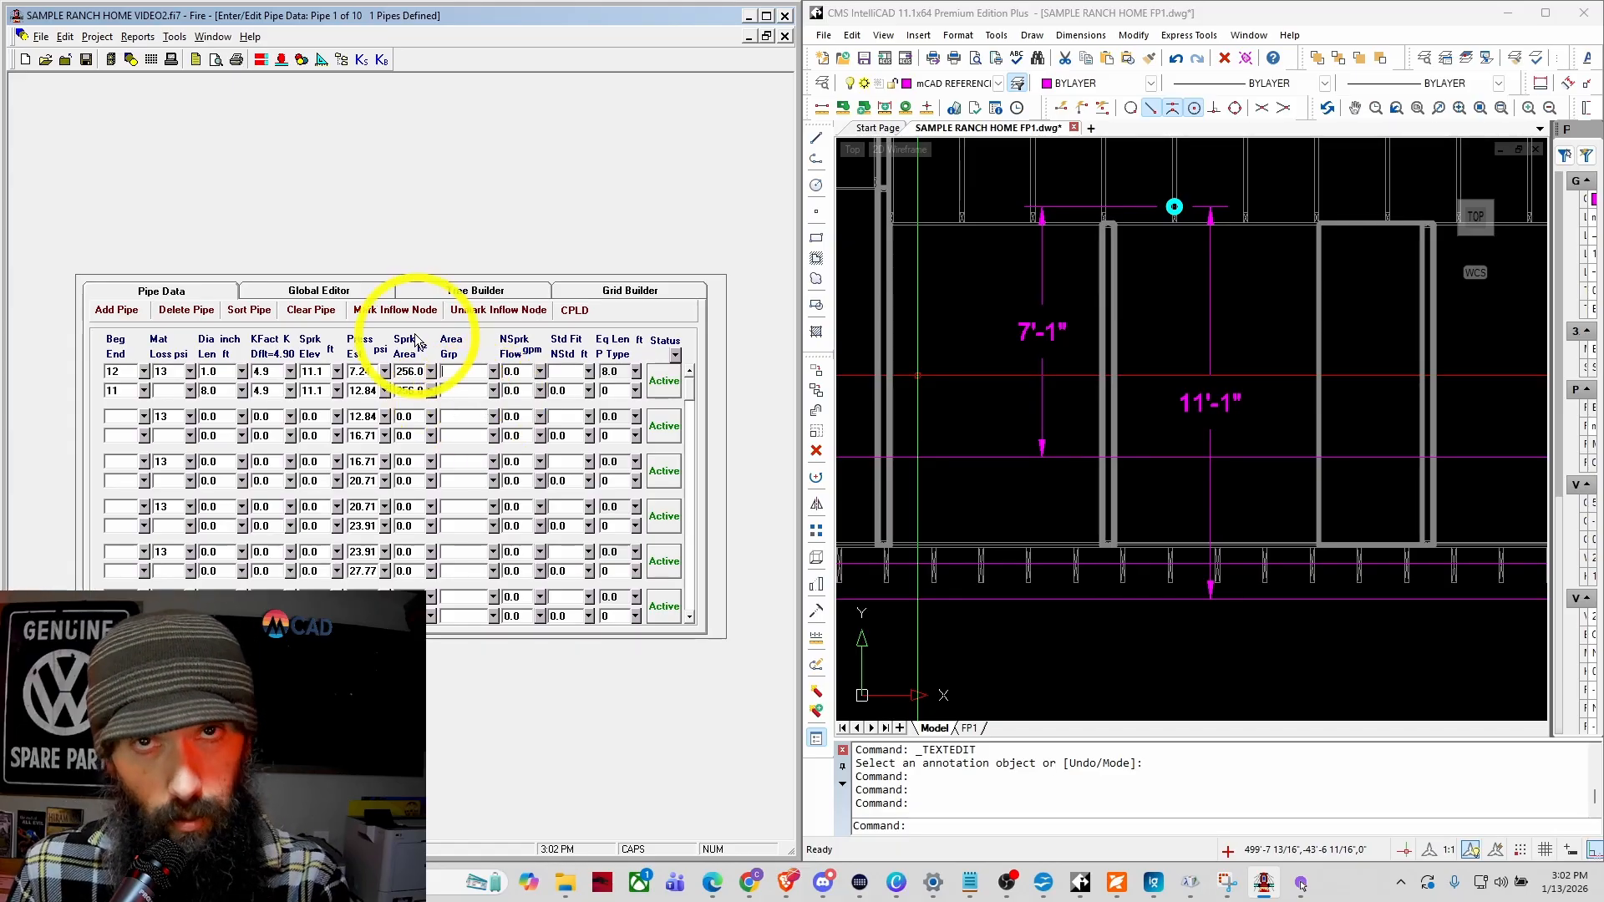
Step: Assign area group A to the sprinklers at nodes 12 and 11
click(457, 389)
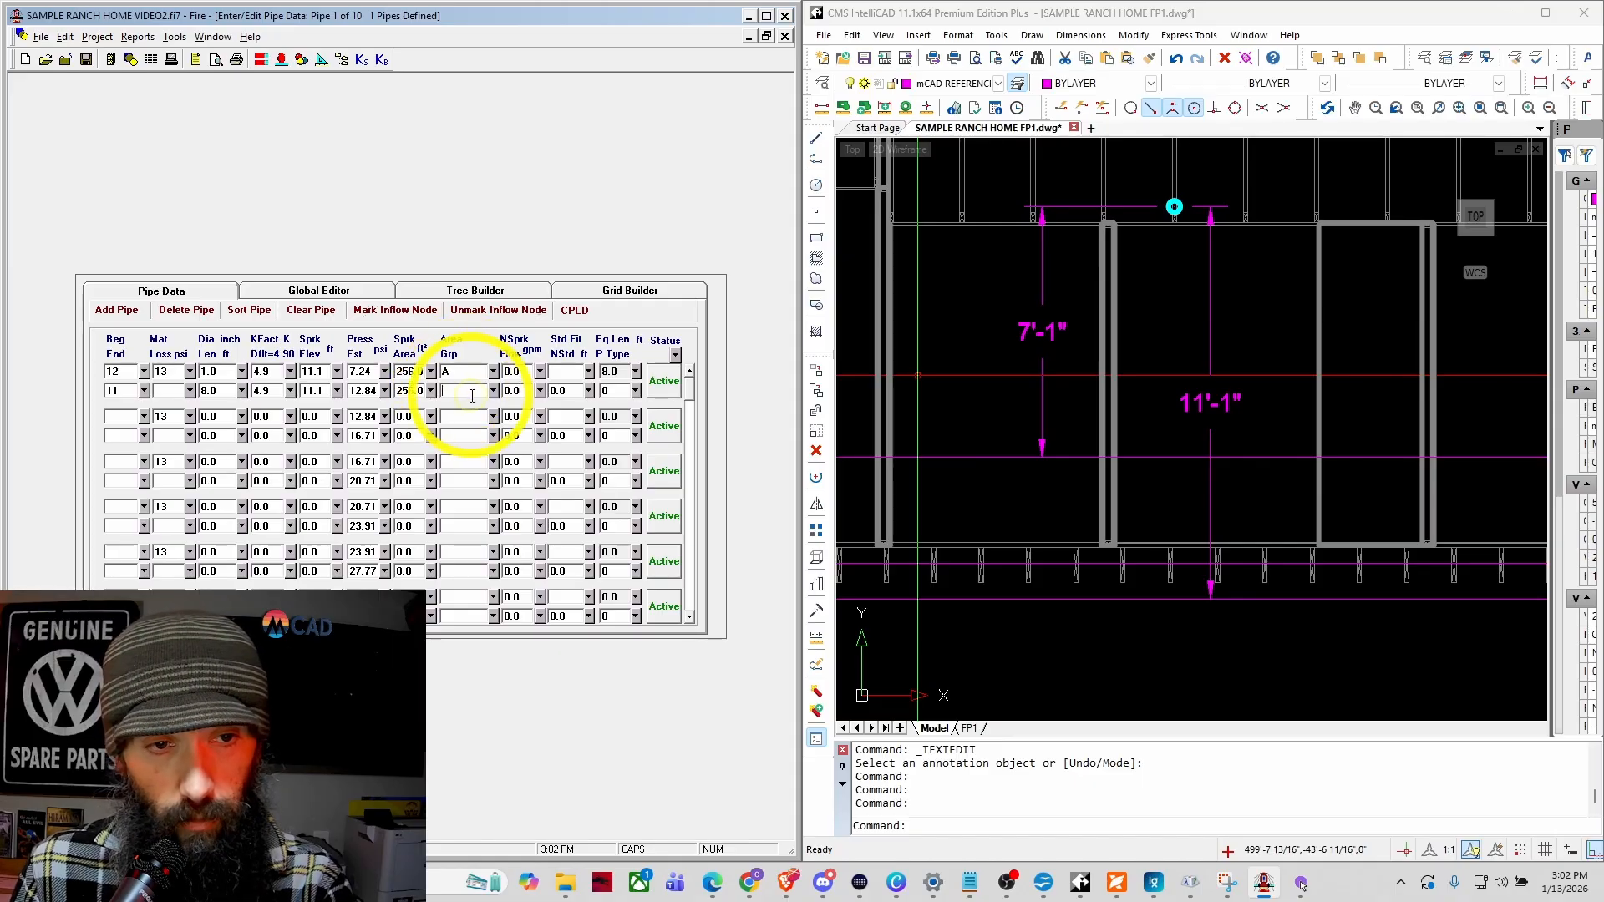
text(A)
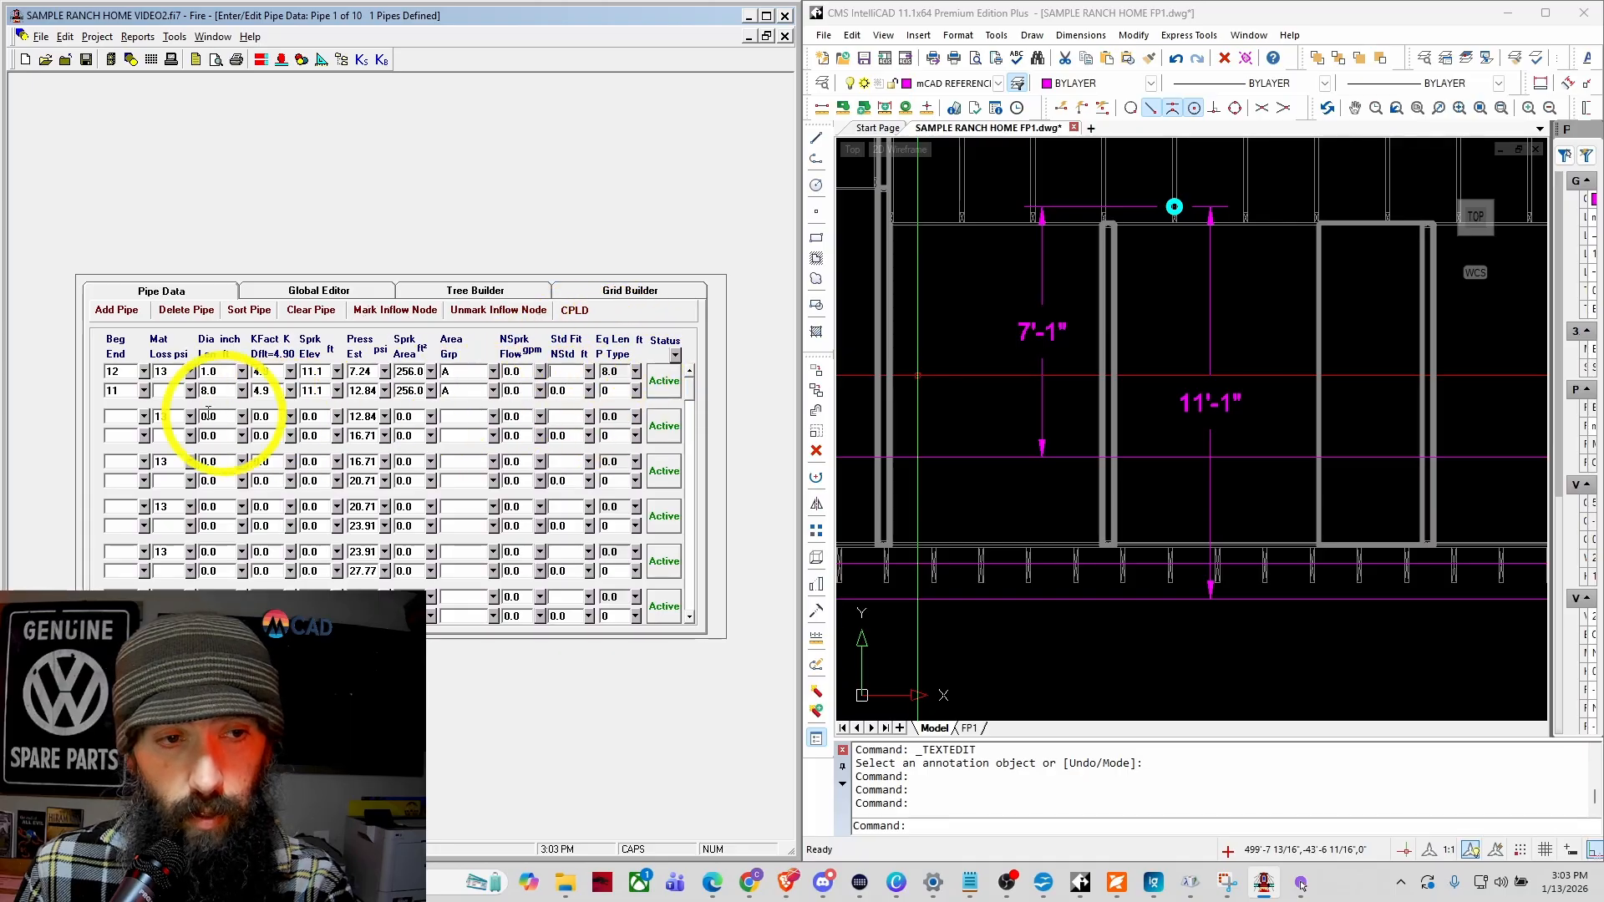
Step: Define the second pipe from node 11 to node 7 using the floor plan, with material 13 and a 1-inch diameter
click(119, 413)
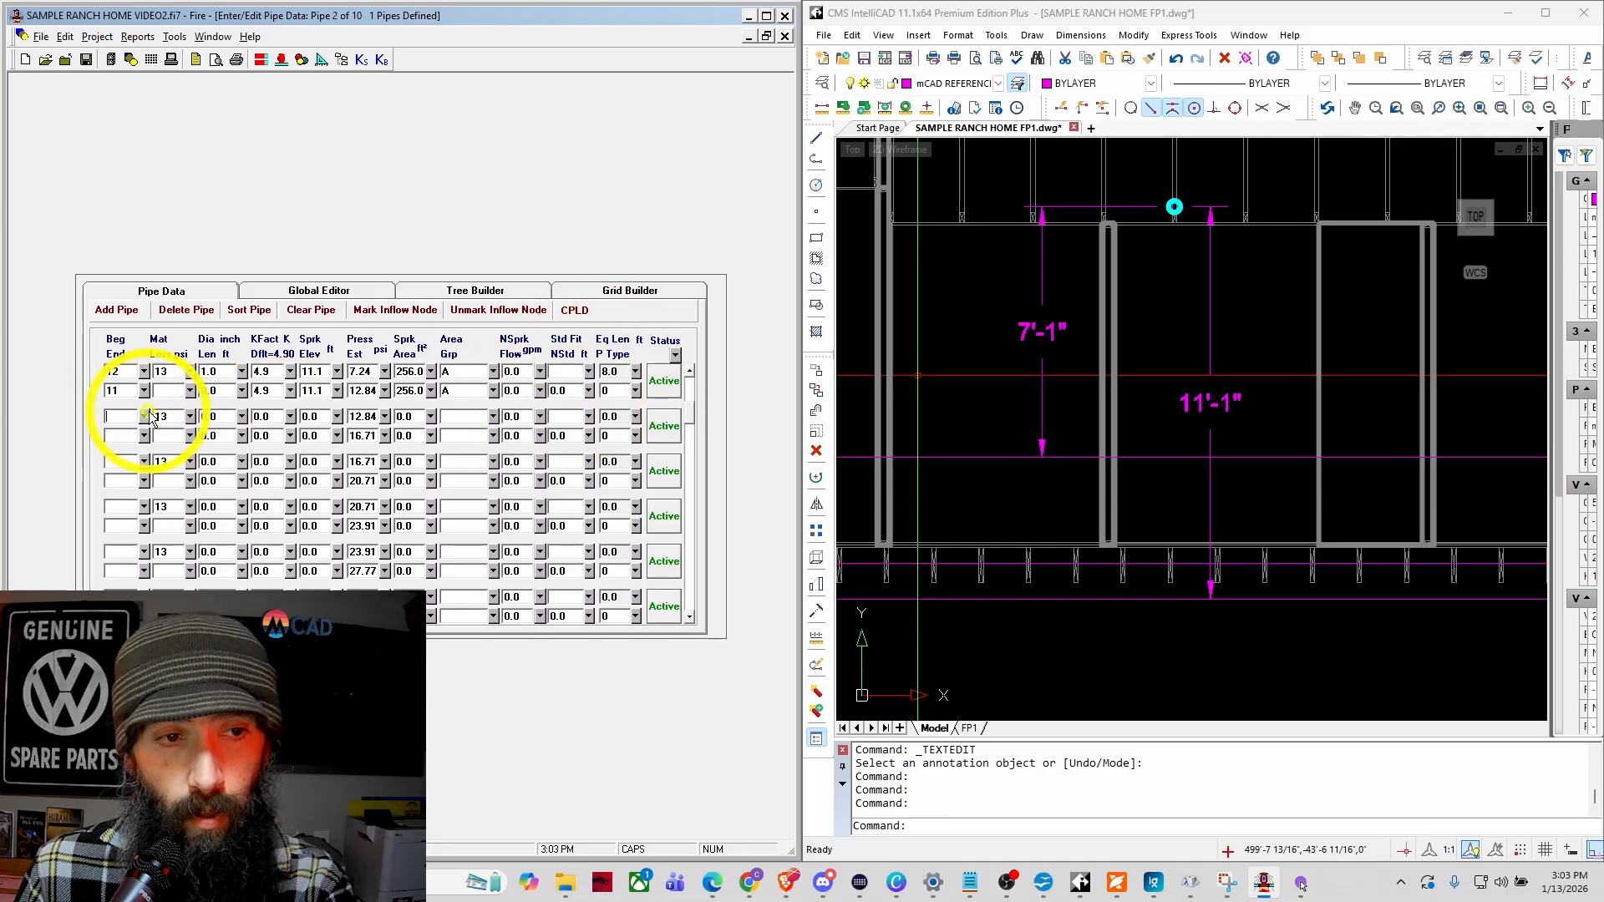
scroll(1002, 382, down, 5)
scroll(1003, 382, down, 2)
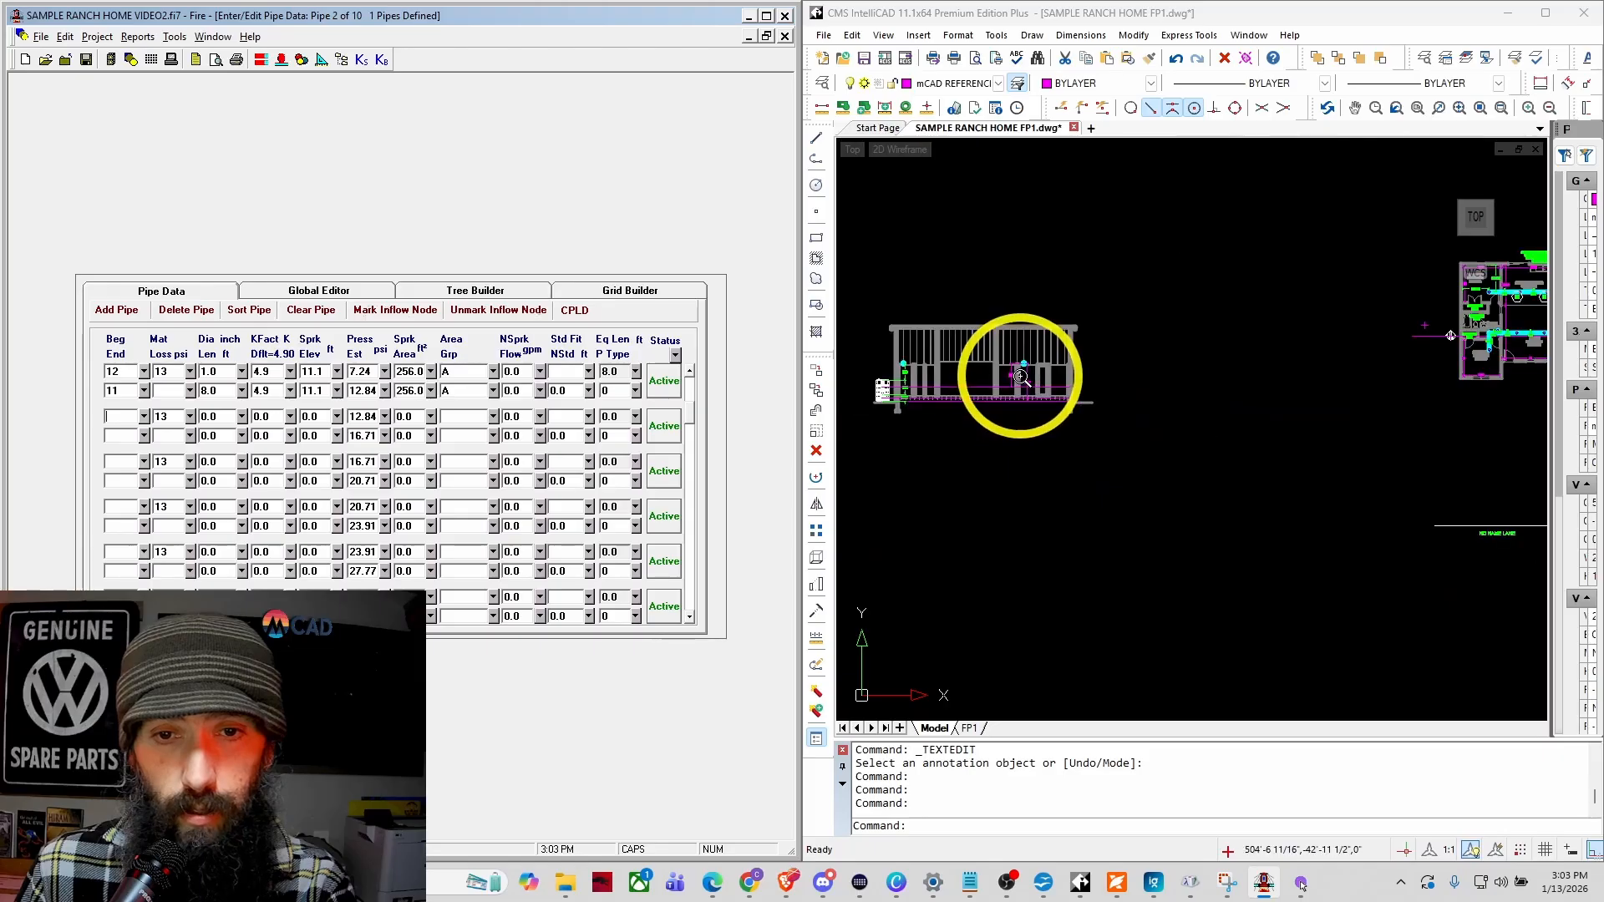
scroll(1367, 243, up, 6)
scroll(1368, 212, up, 1)
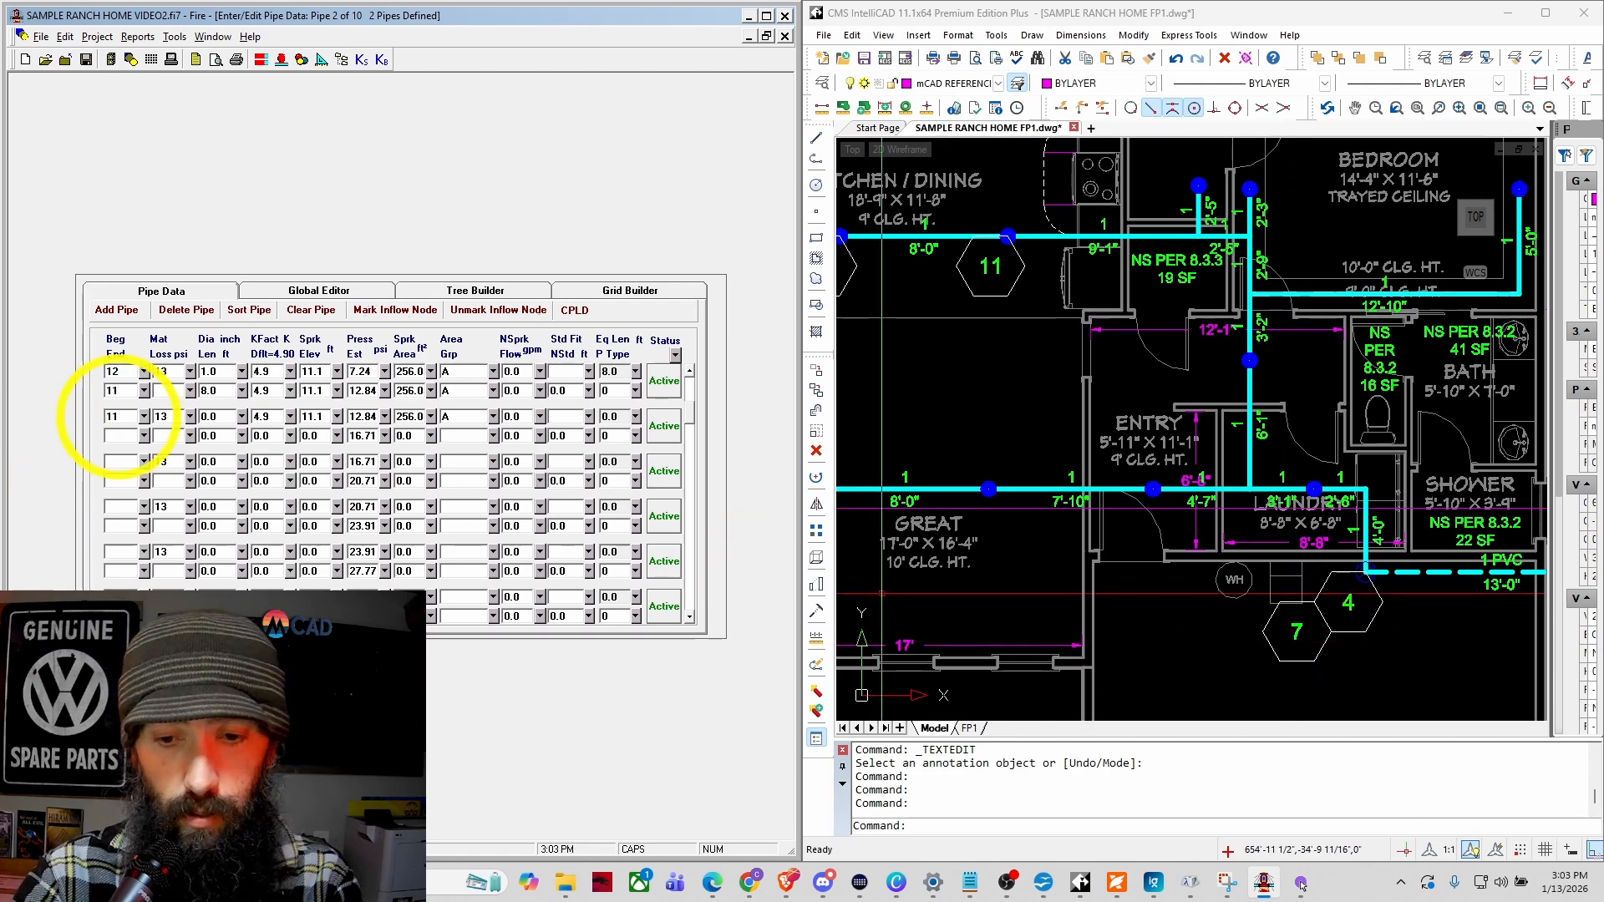
click(190, 418)
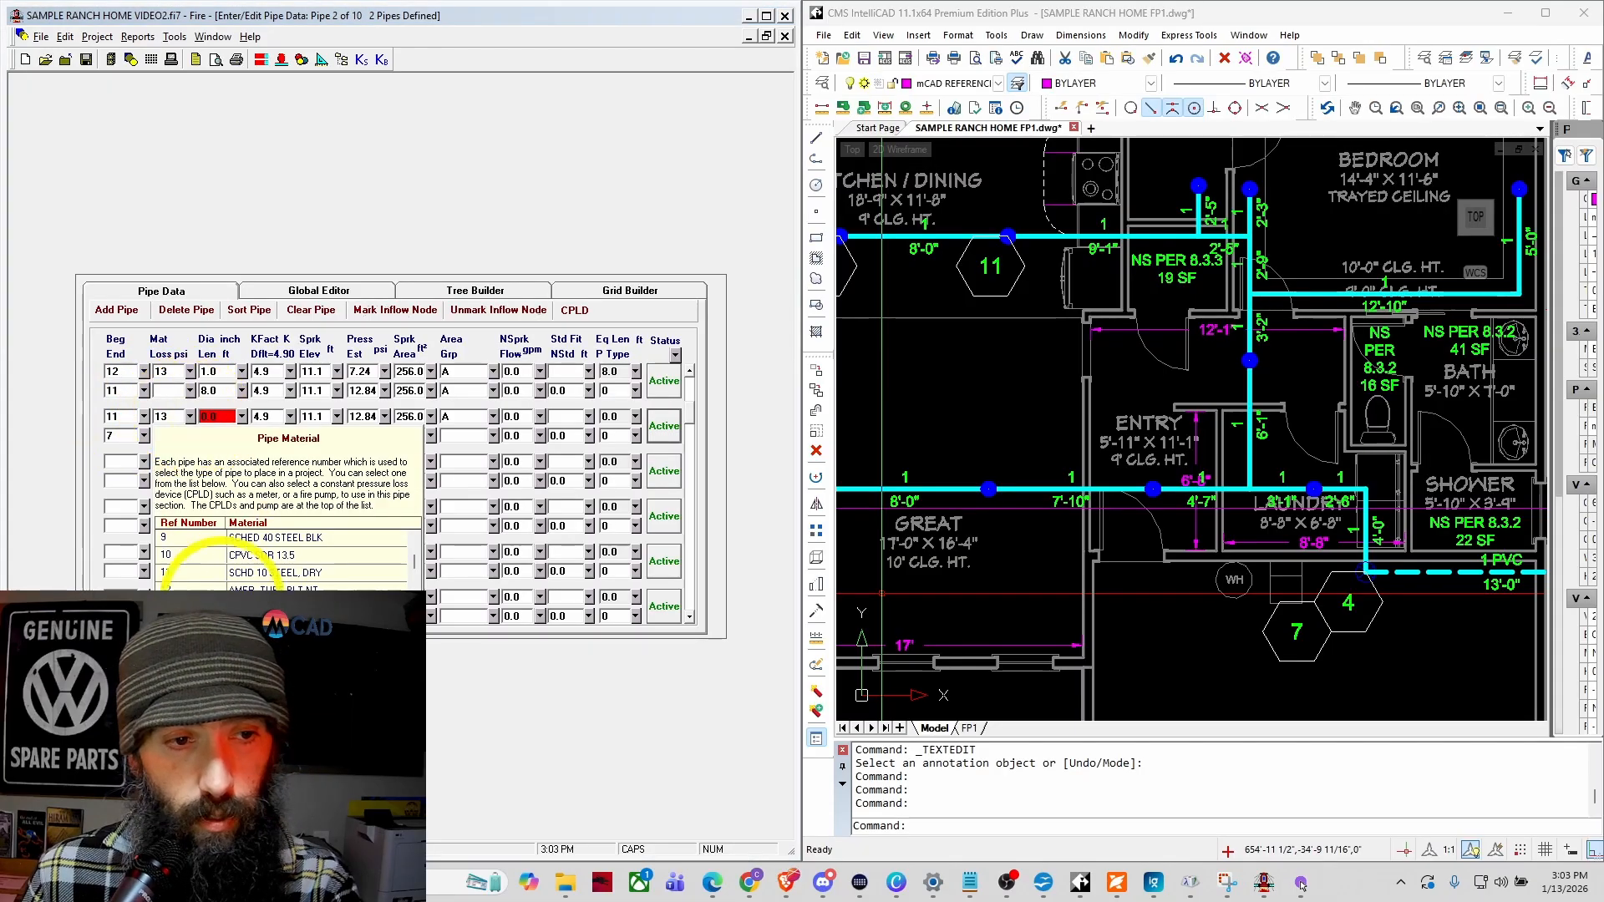
click(279, 608)
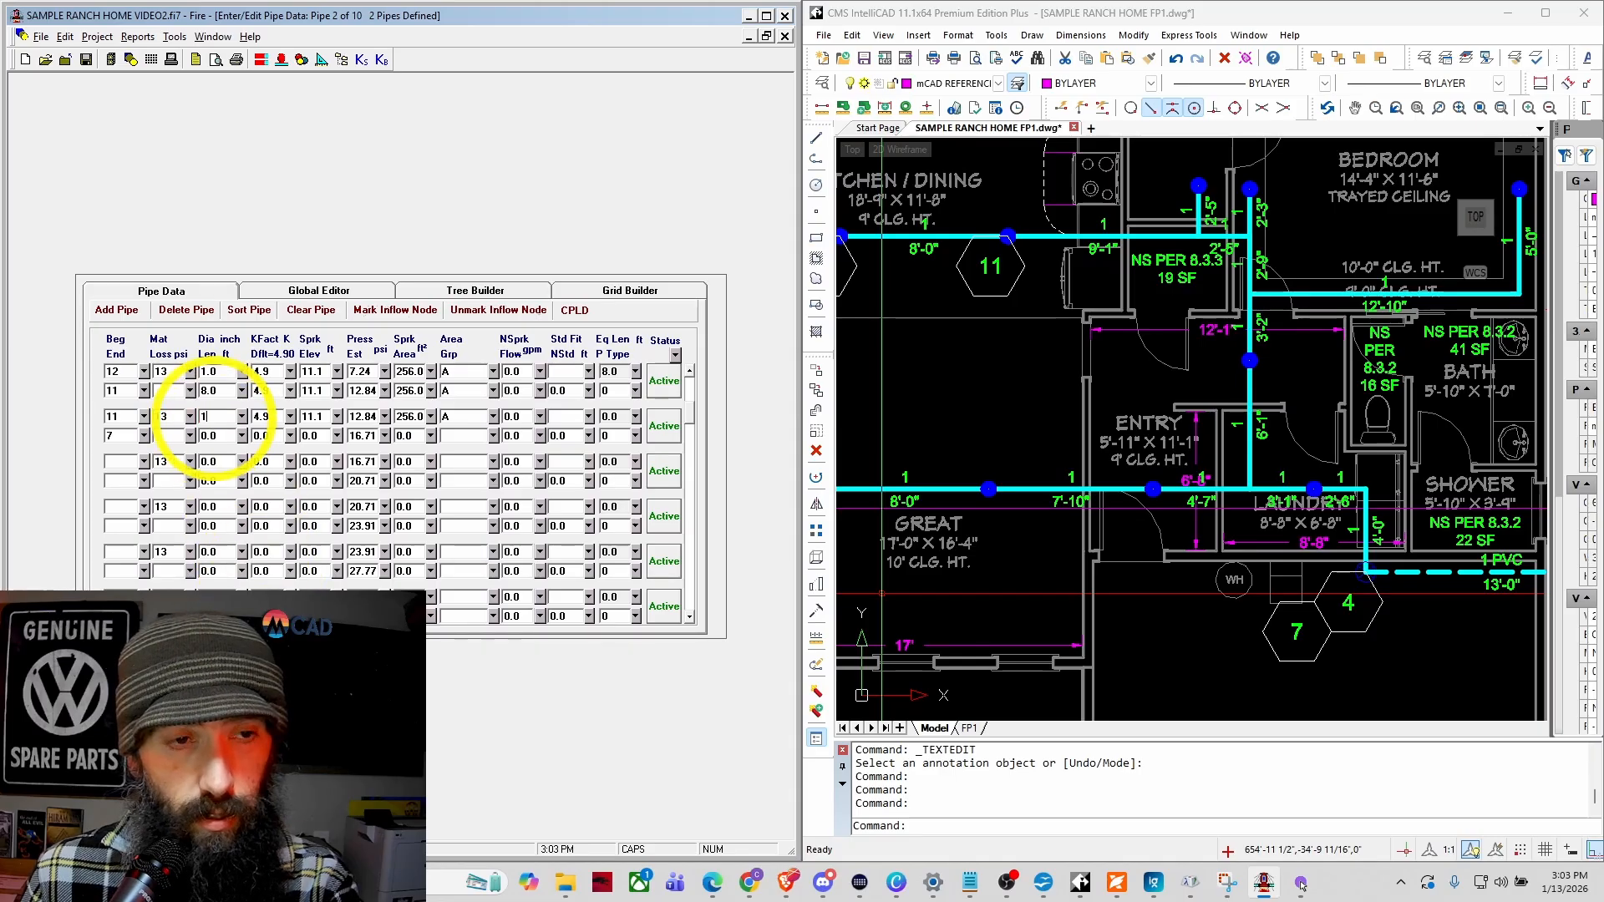
Step: Switch to the Pipe Adder form in the PDF editor and reset all its section lengths
click(219, 437)
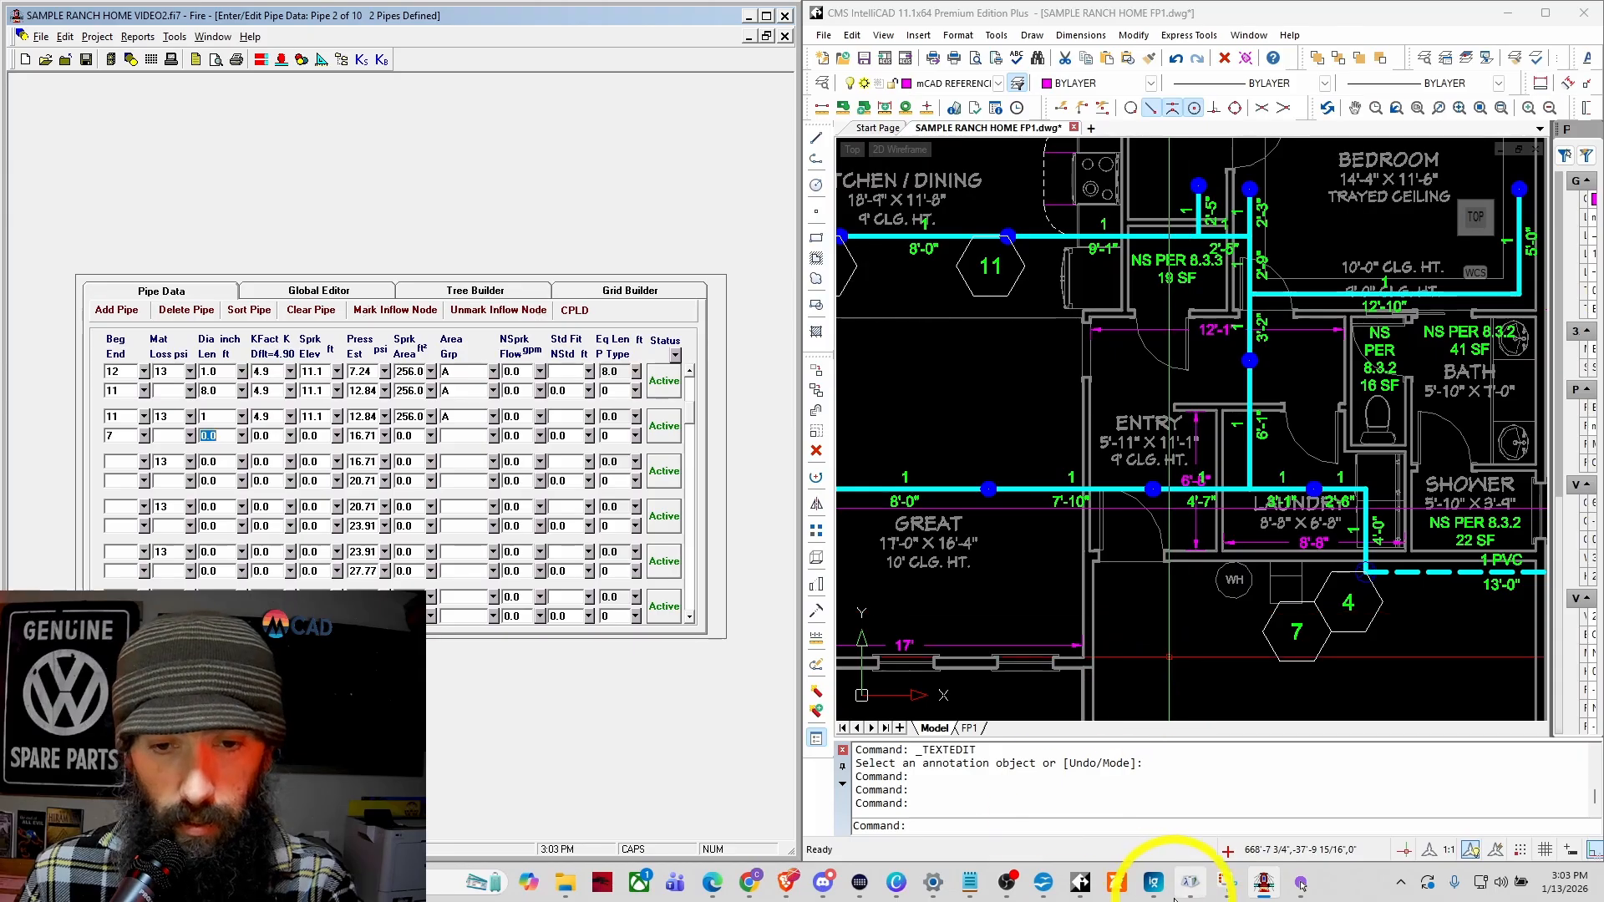
mouse_move(1117, 883)
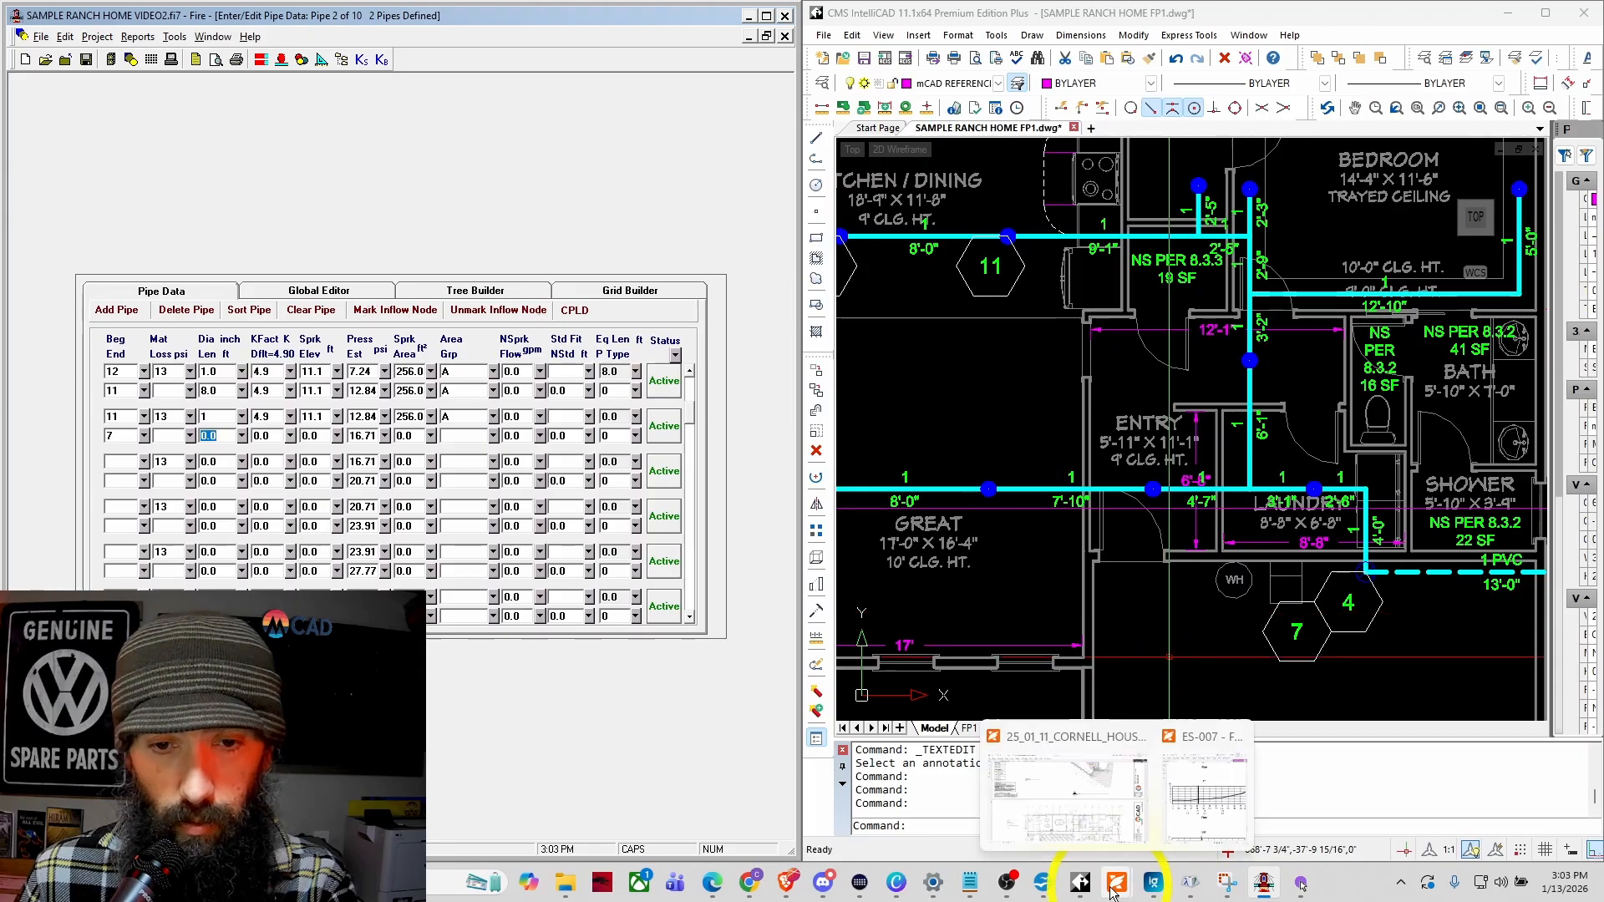
click(1211, 801)
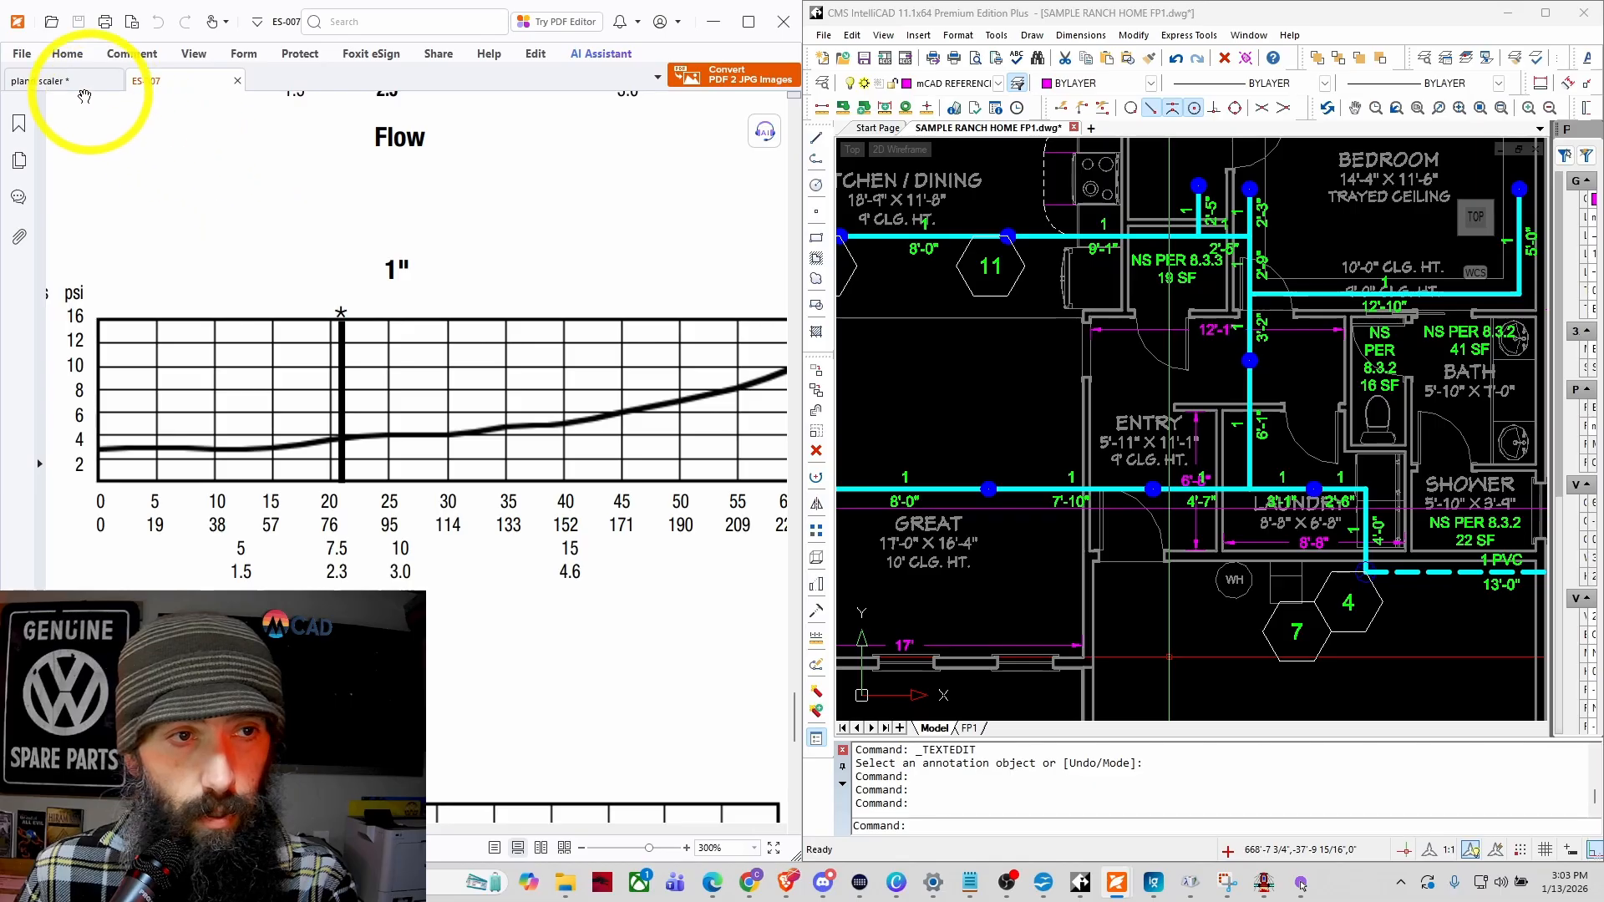
click(73, 82)
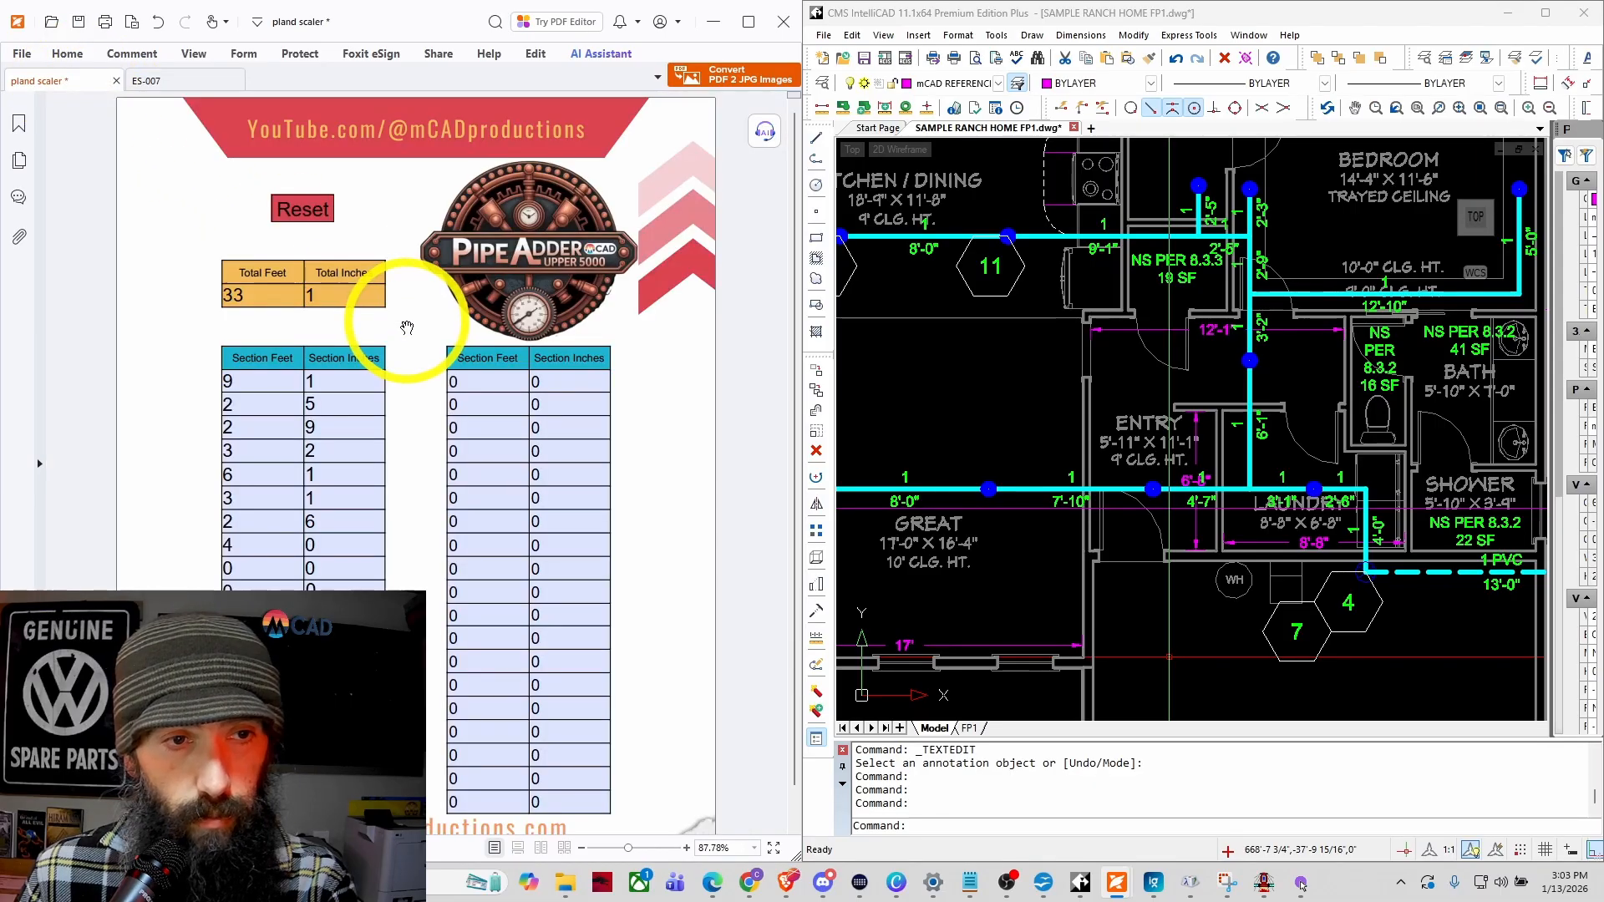
click(311, 208)
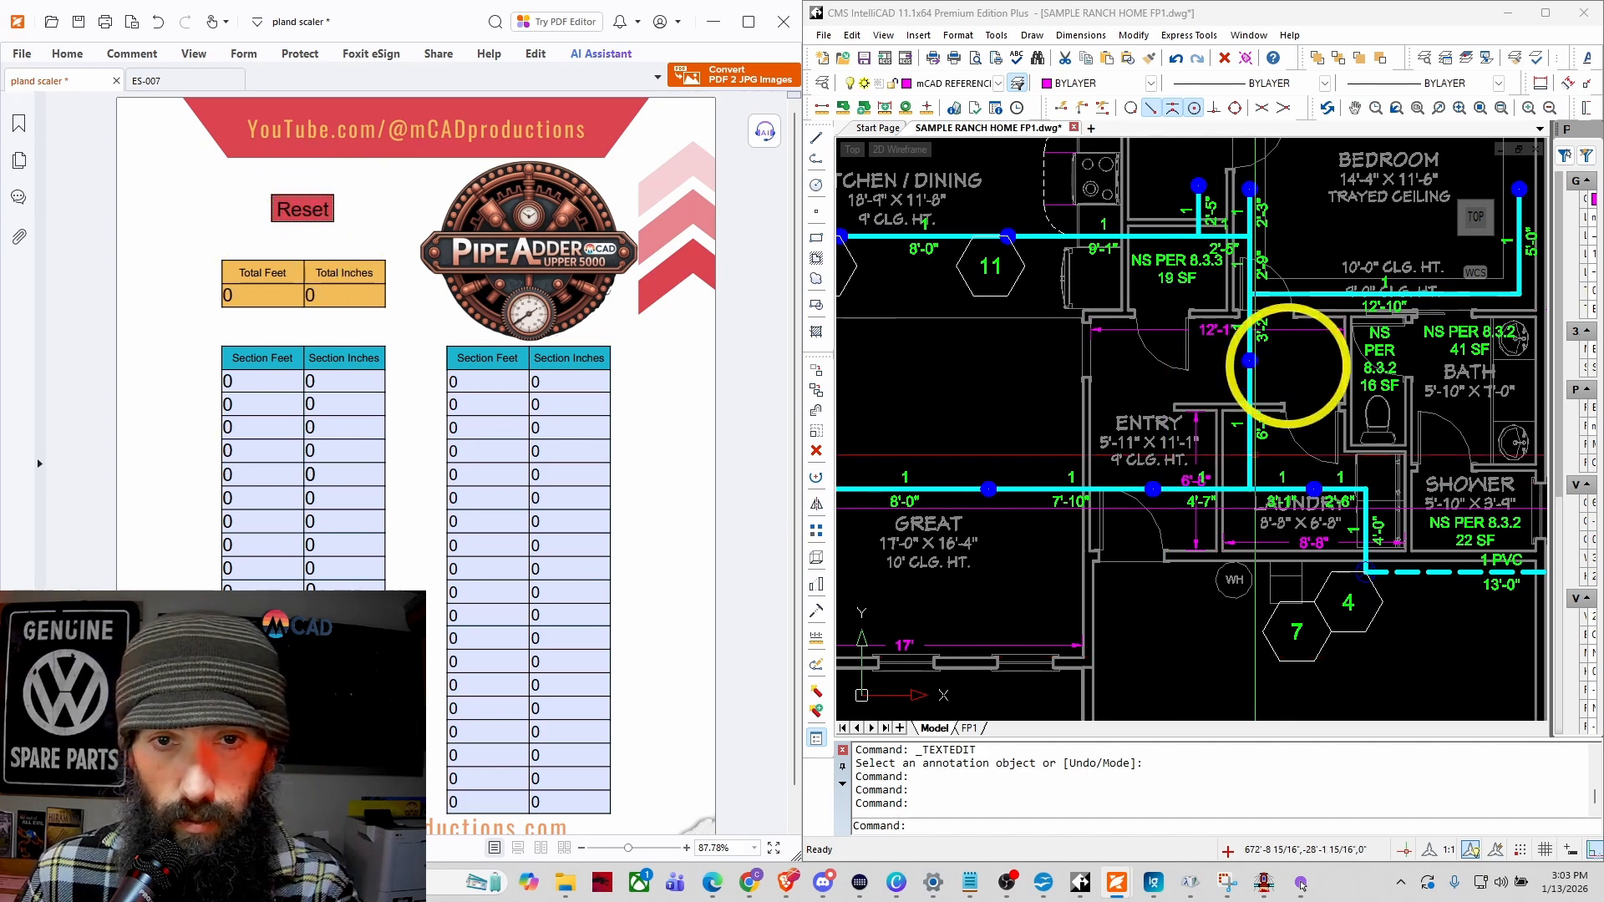
Step: Trace the pipe route from node 11 to node 7 on the plan and add its first two sections, 9'-1" and 2'-5", to the Pipe Adder
scroll(1169, 204, up, 2)
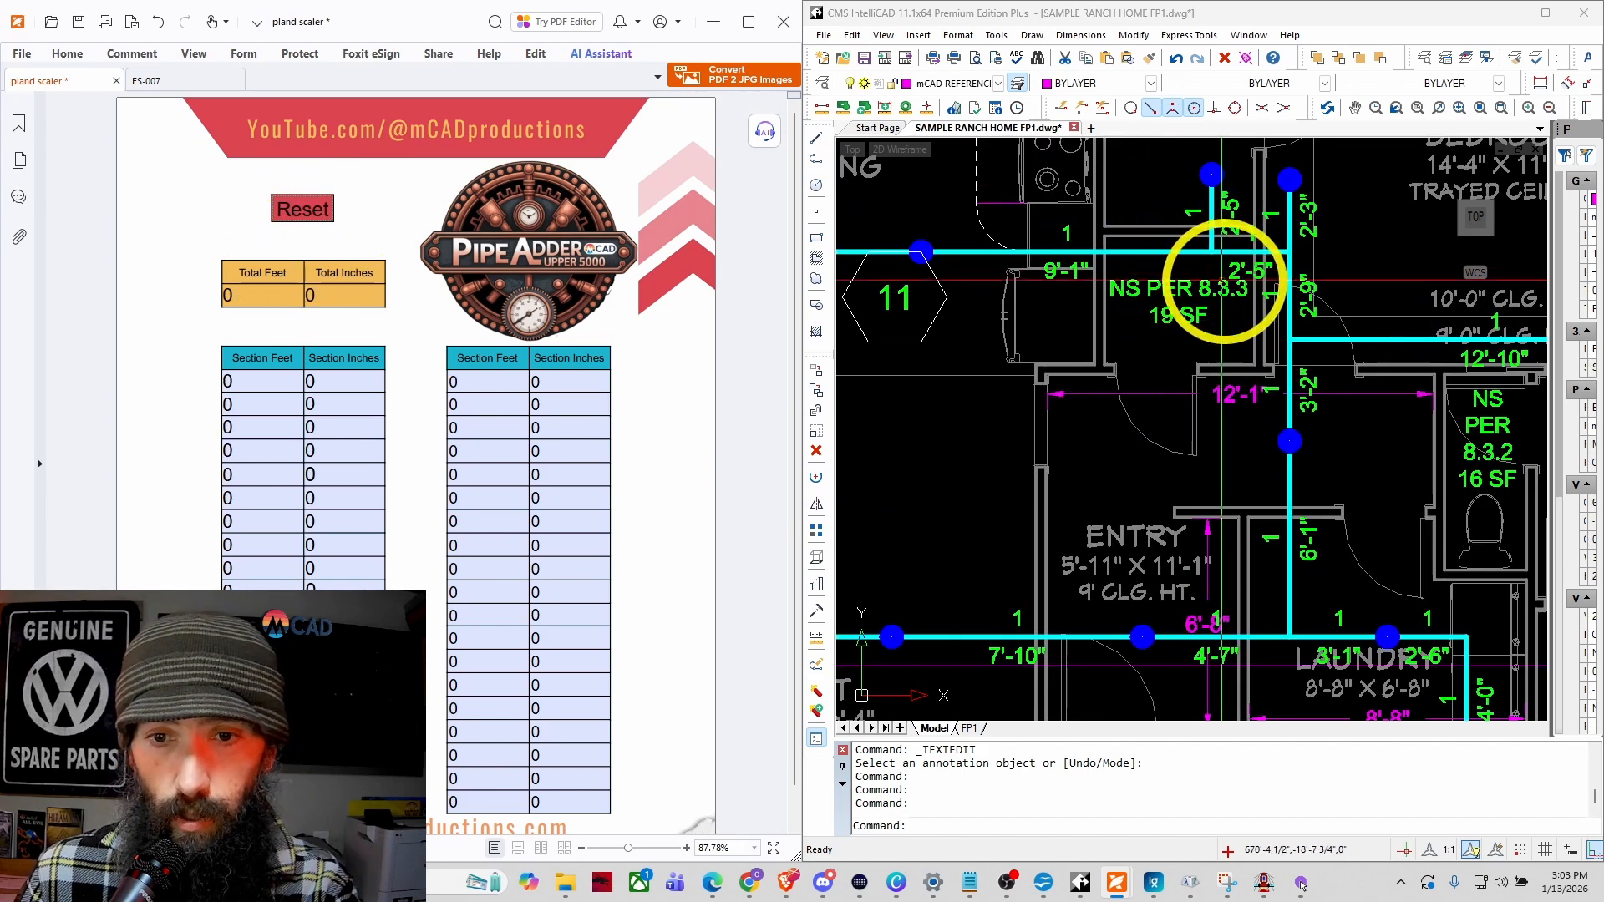
click(1273, 370)
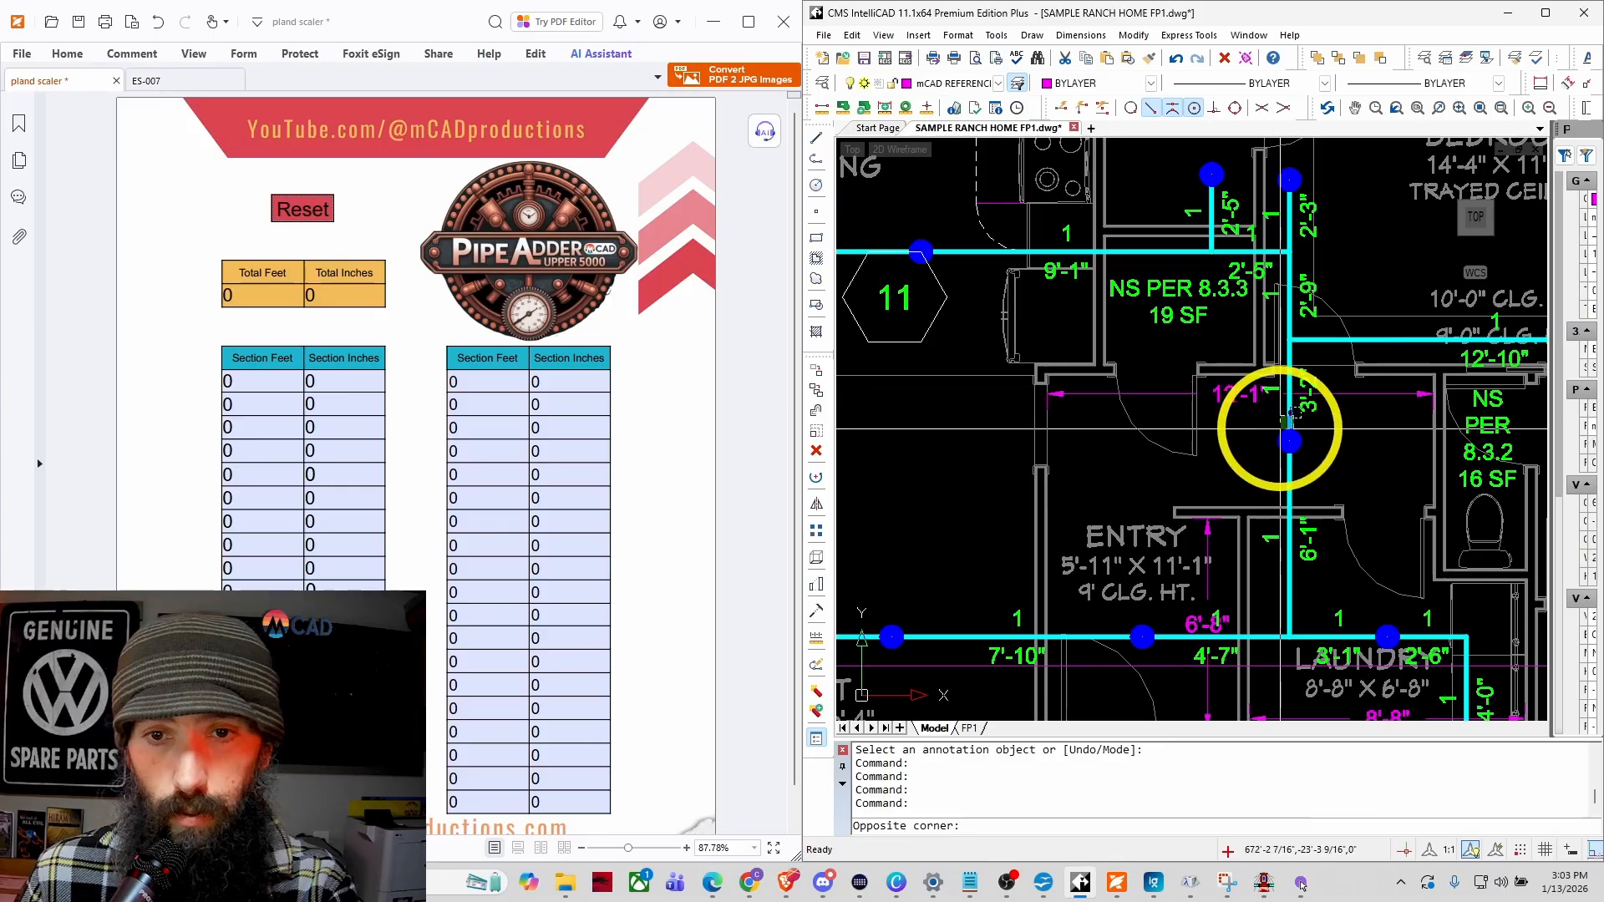
key(Escape)
mouse_move(1332, 456)
middle_down()
mouse_move(1286, 429)
mouse_move(1286, 406)
middle_up()
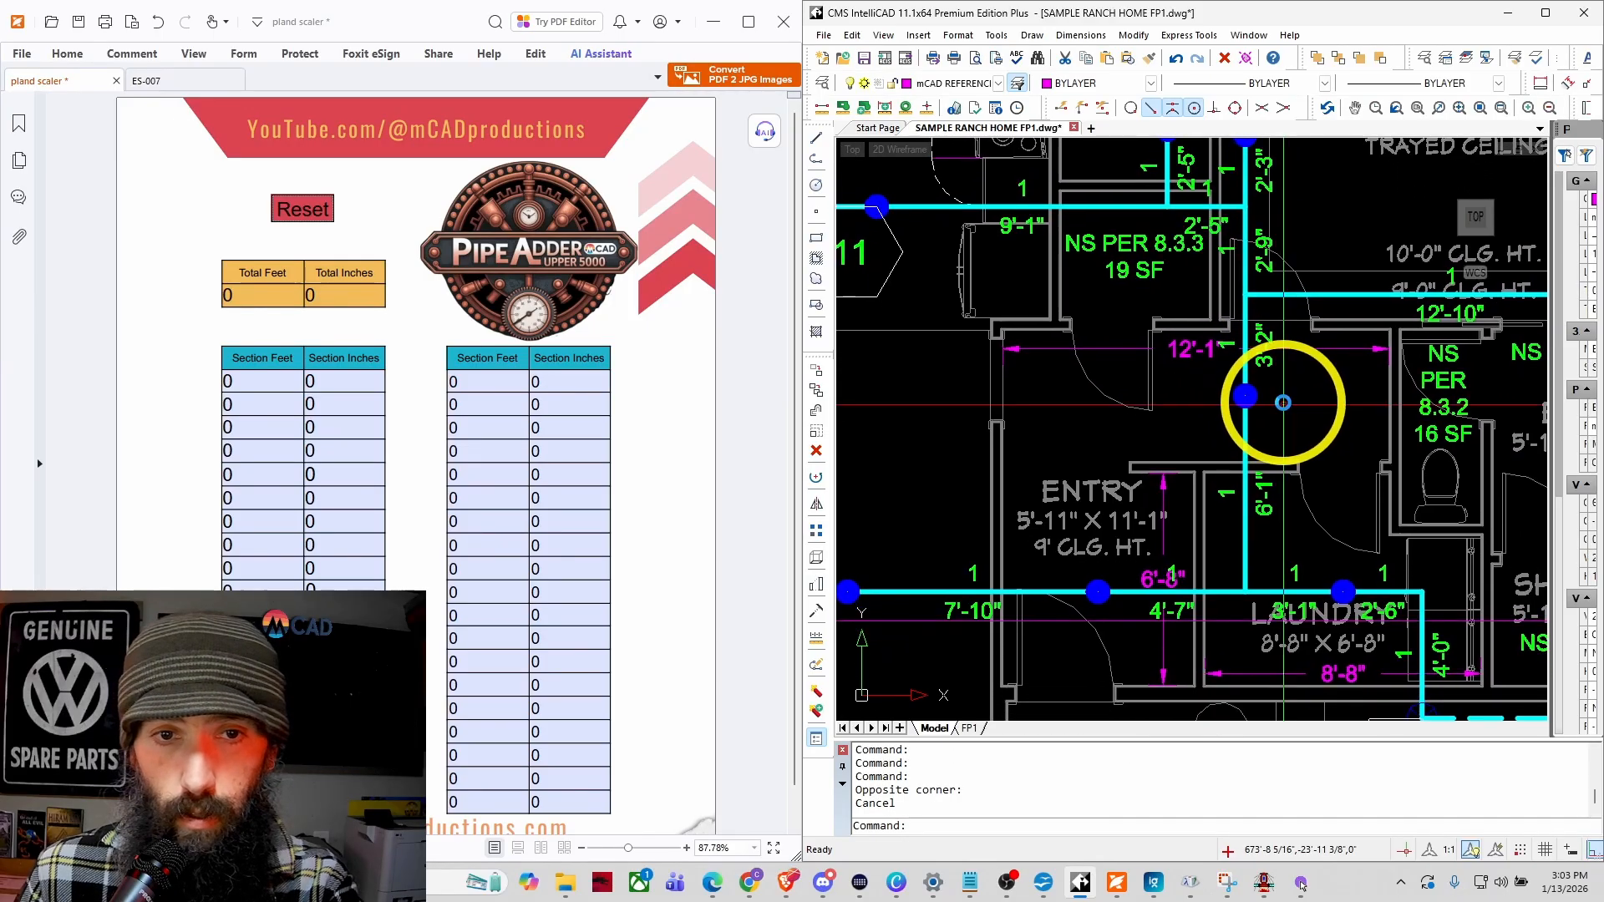
middle_drag(1192, 329, 1195, 286)
middle_drag(1422, 661, 1423, 643)
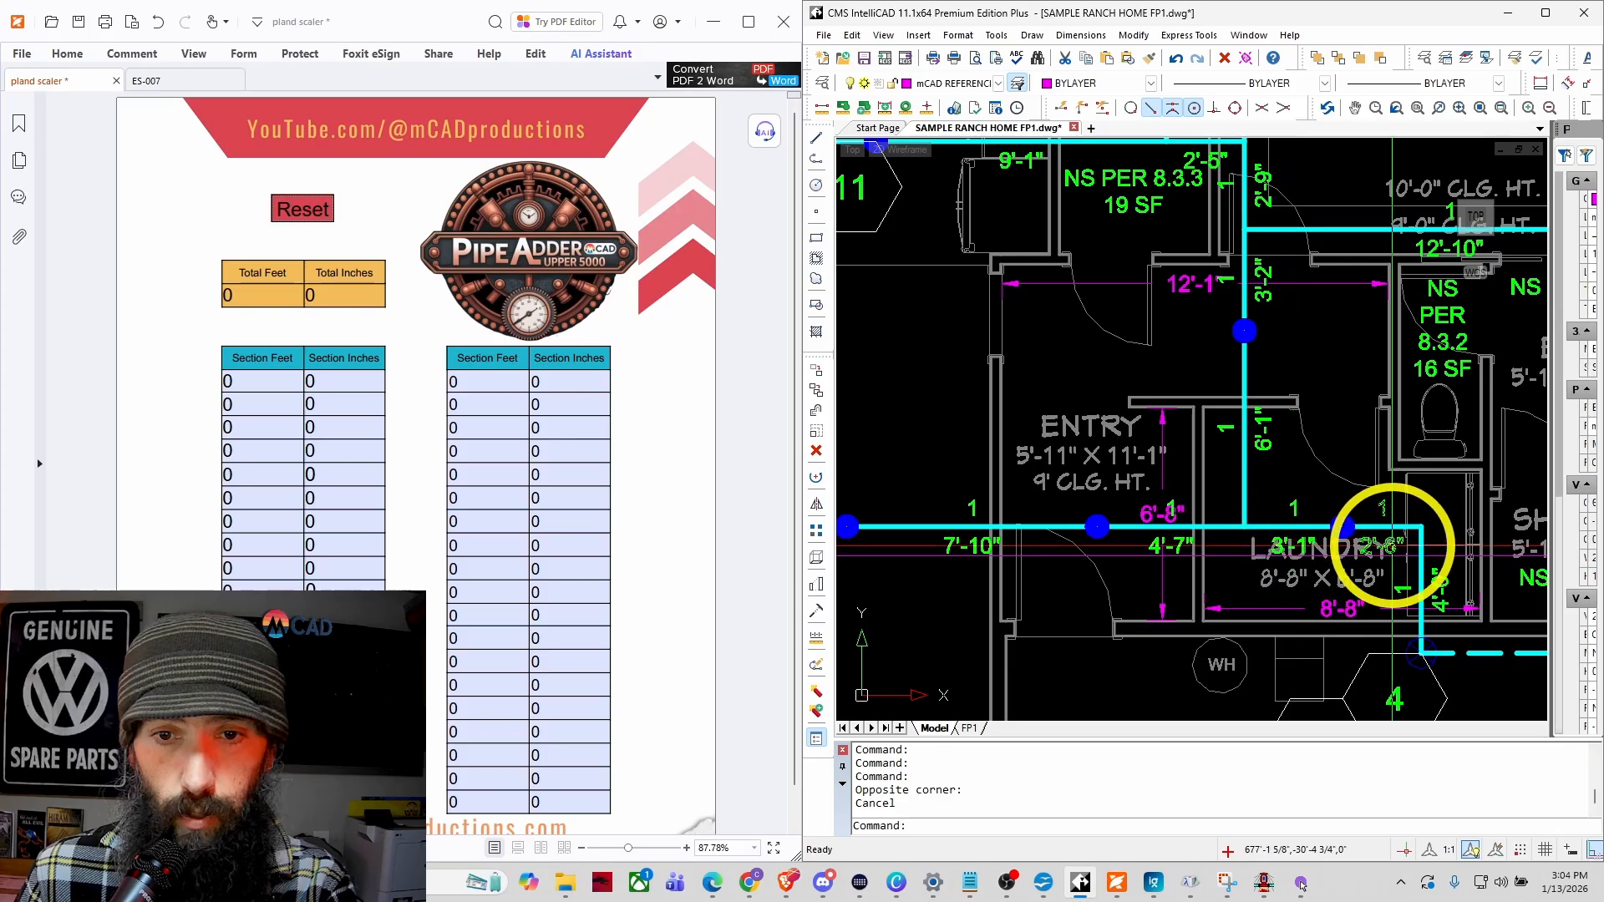
click(272, 392)
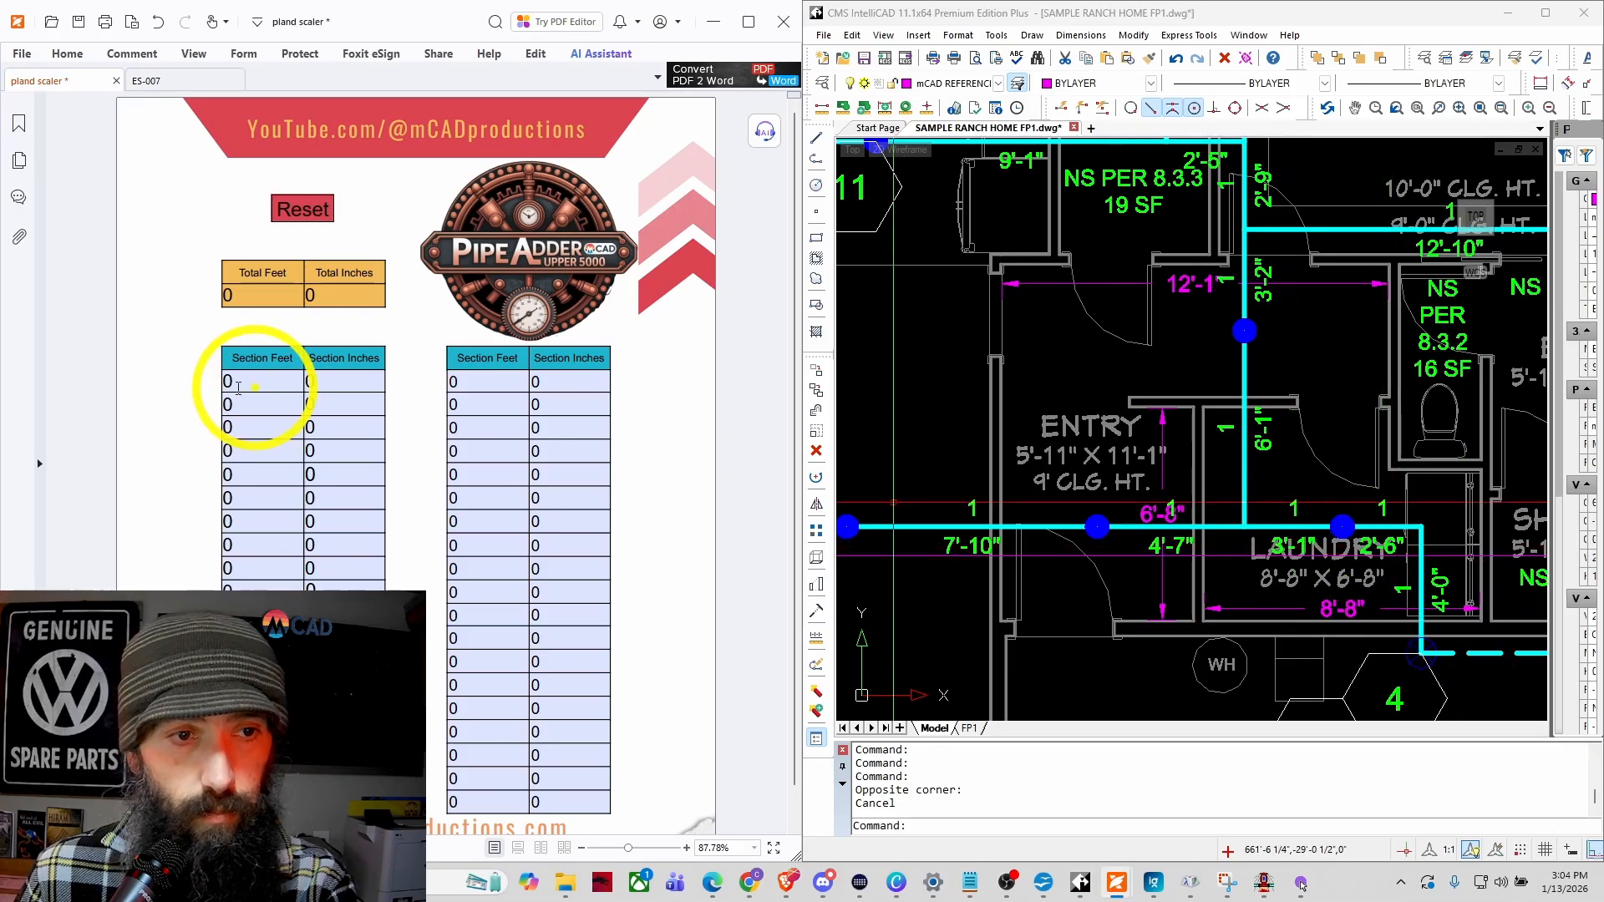
click(234, 381)
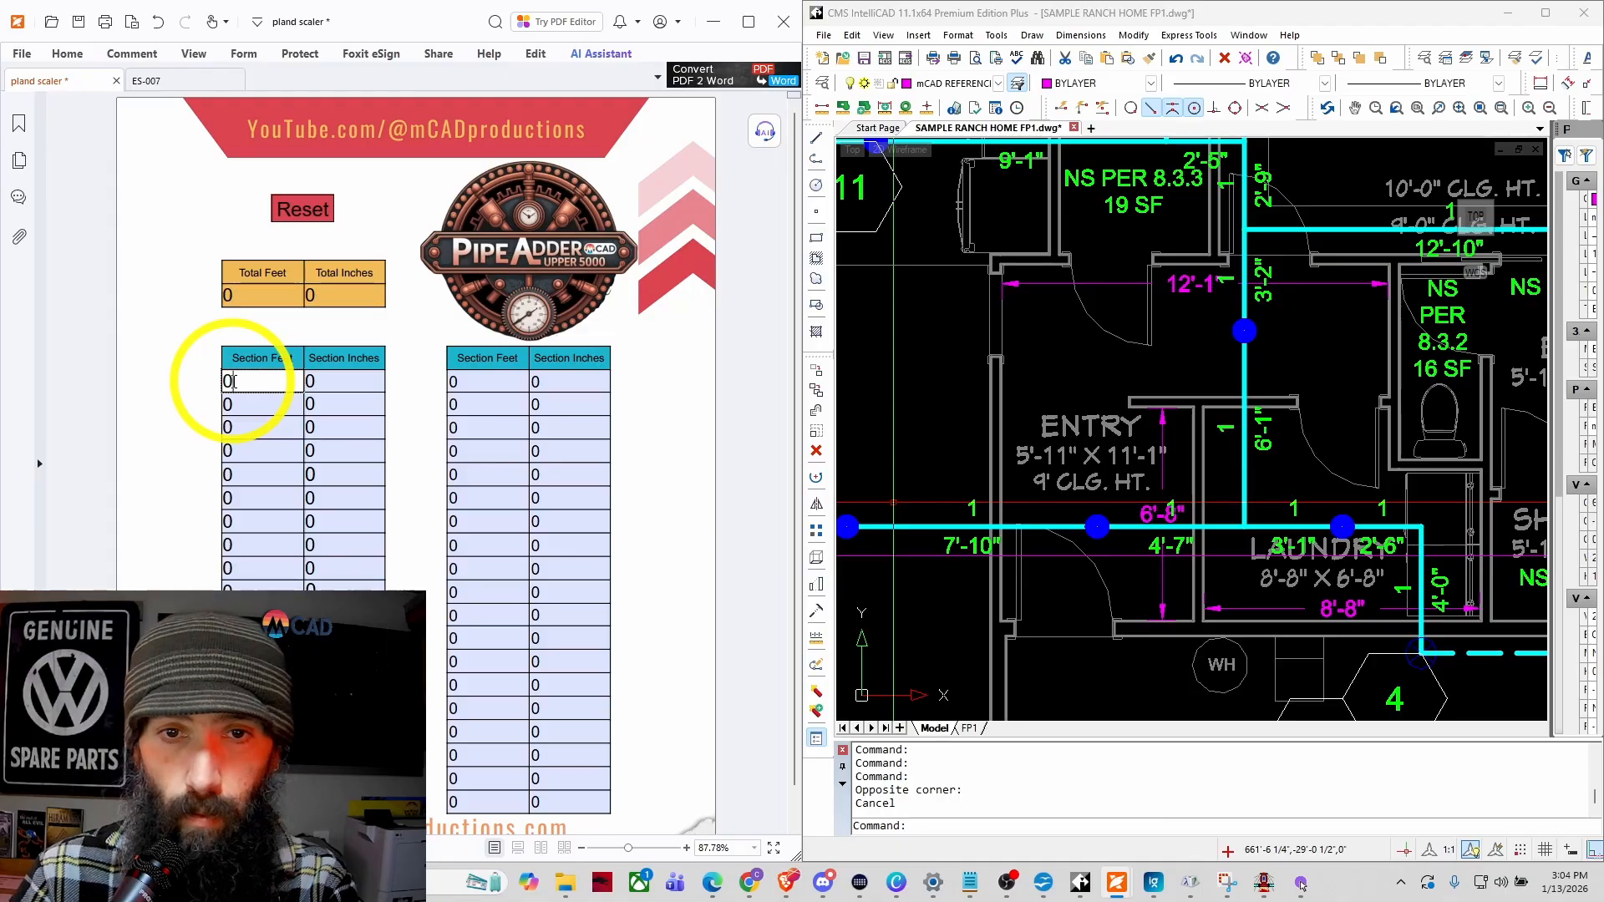
text(9)
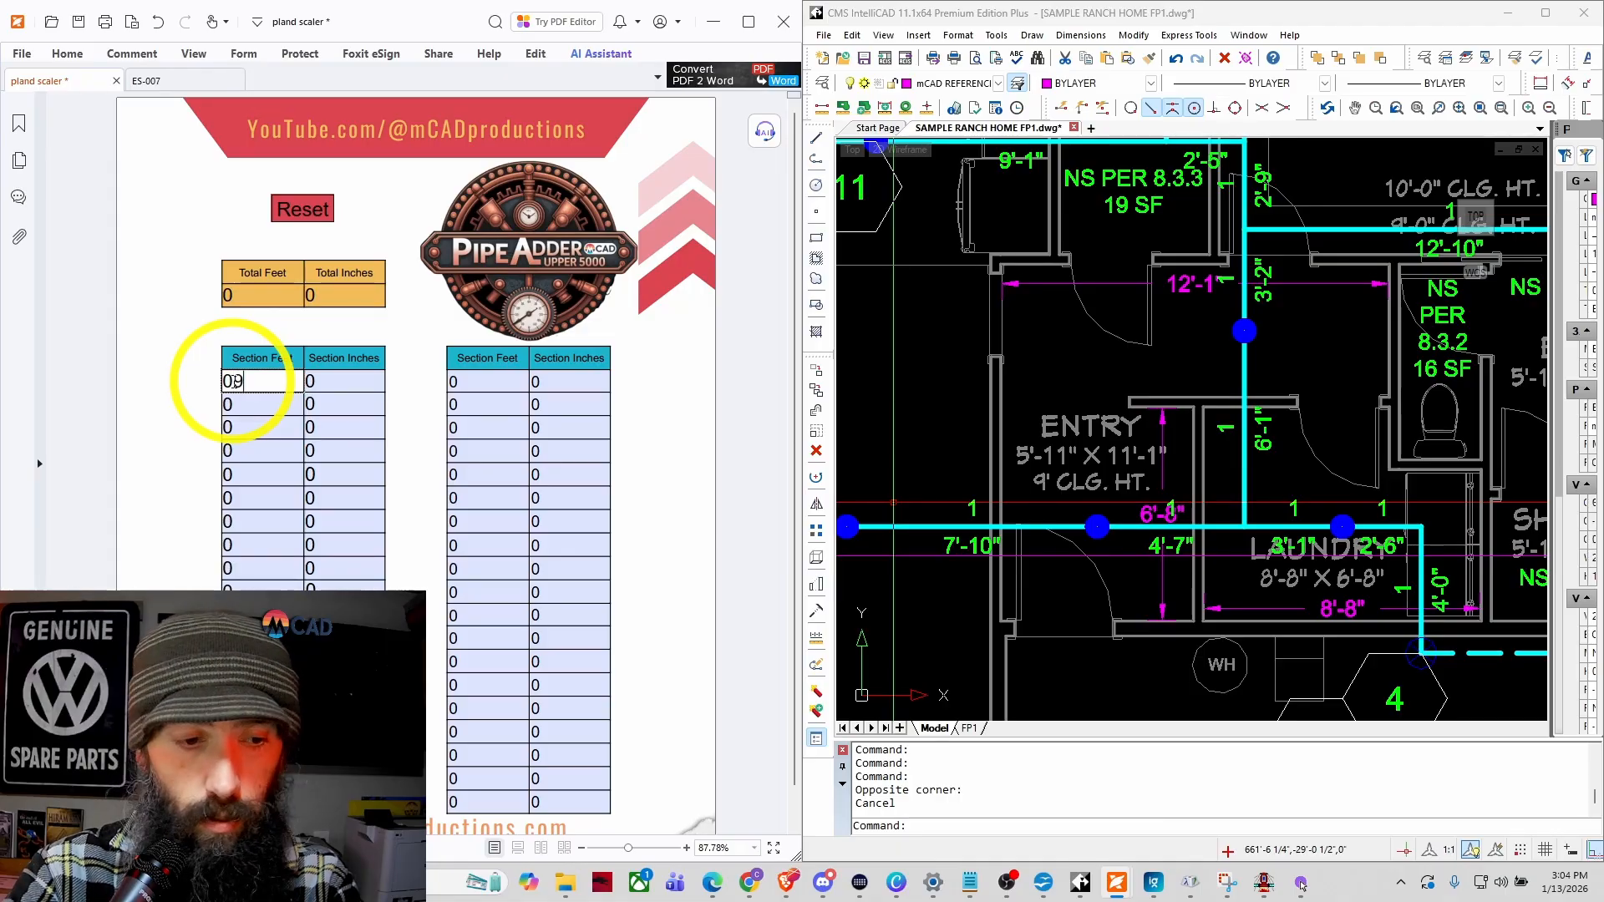
key(Tab)
text(1)
key(Tab)
text(2)
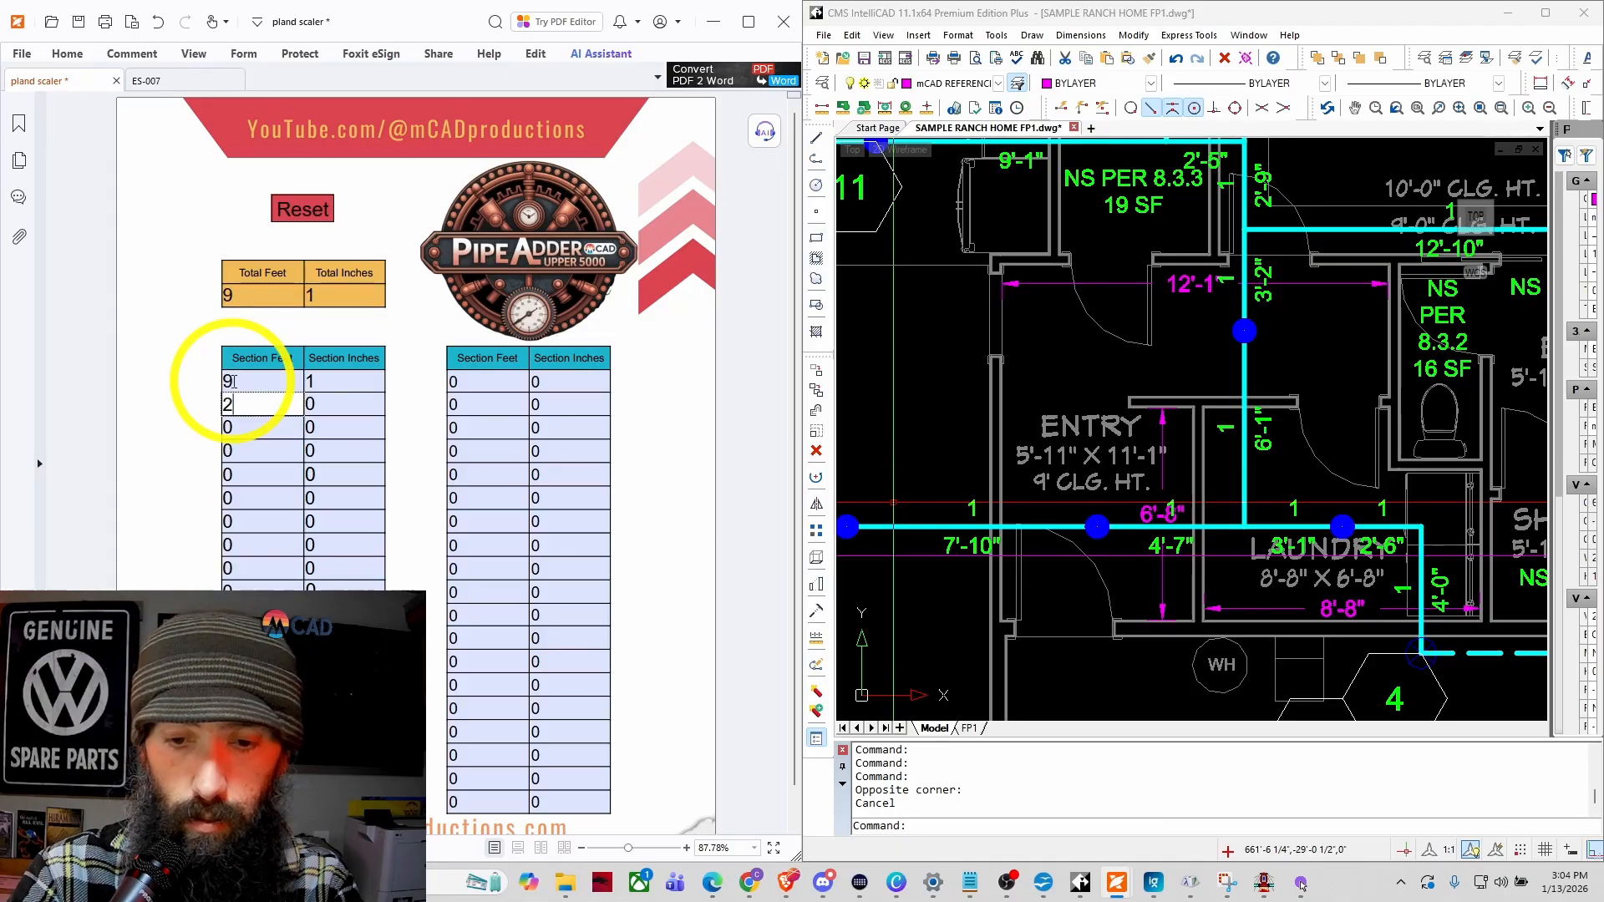
key(Tab)
text(5)
key(Tab)
Step: Add the 2'-9", 3'-2" and 6'-1" pipe sections to the Pipe Adder
text(2)
key(Tab)
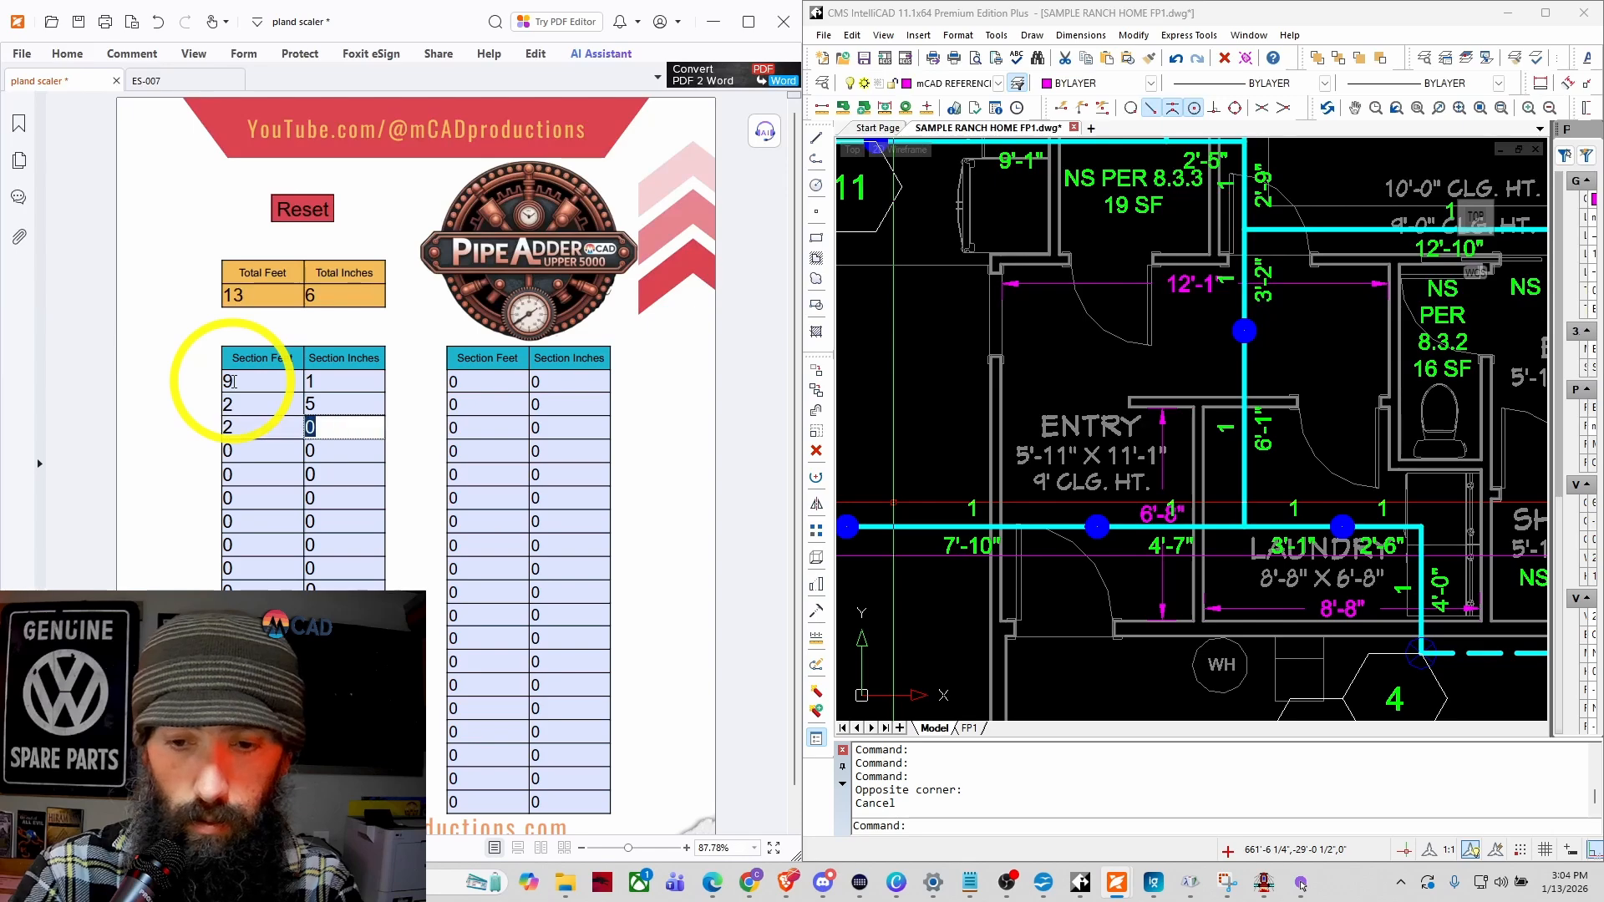
key(Tab)
text(3)
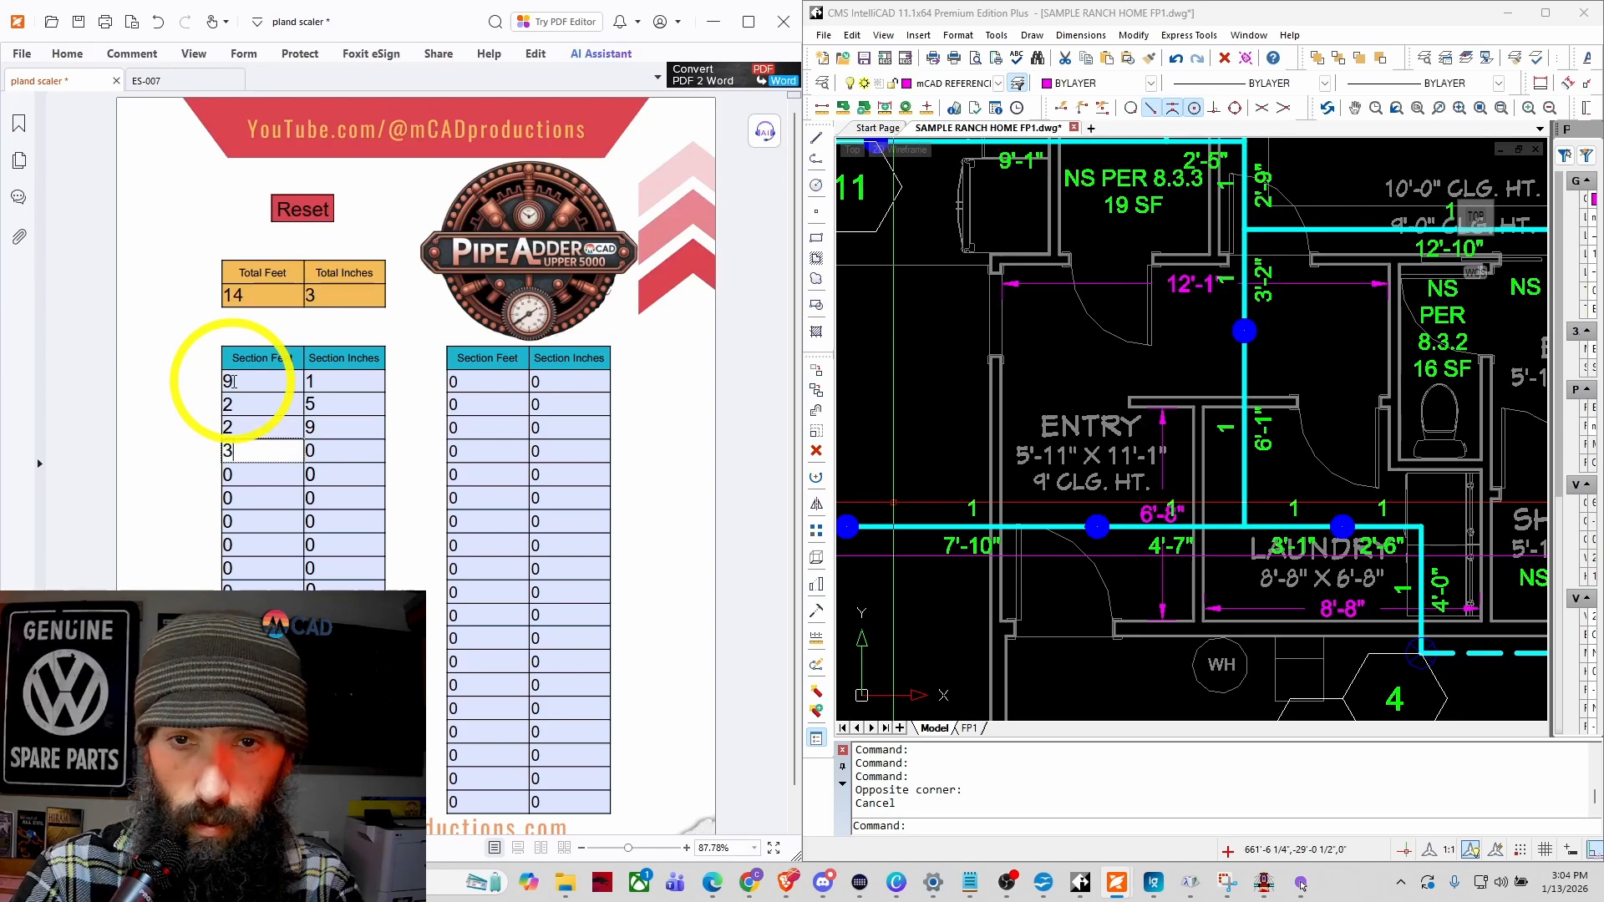
key(Tab)
text(2)
key(Tab)
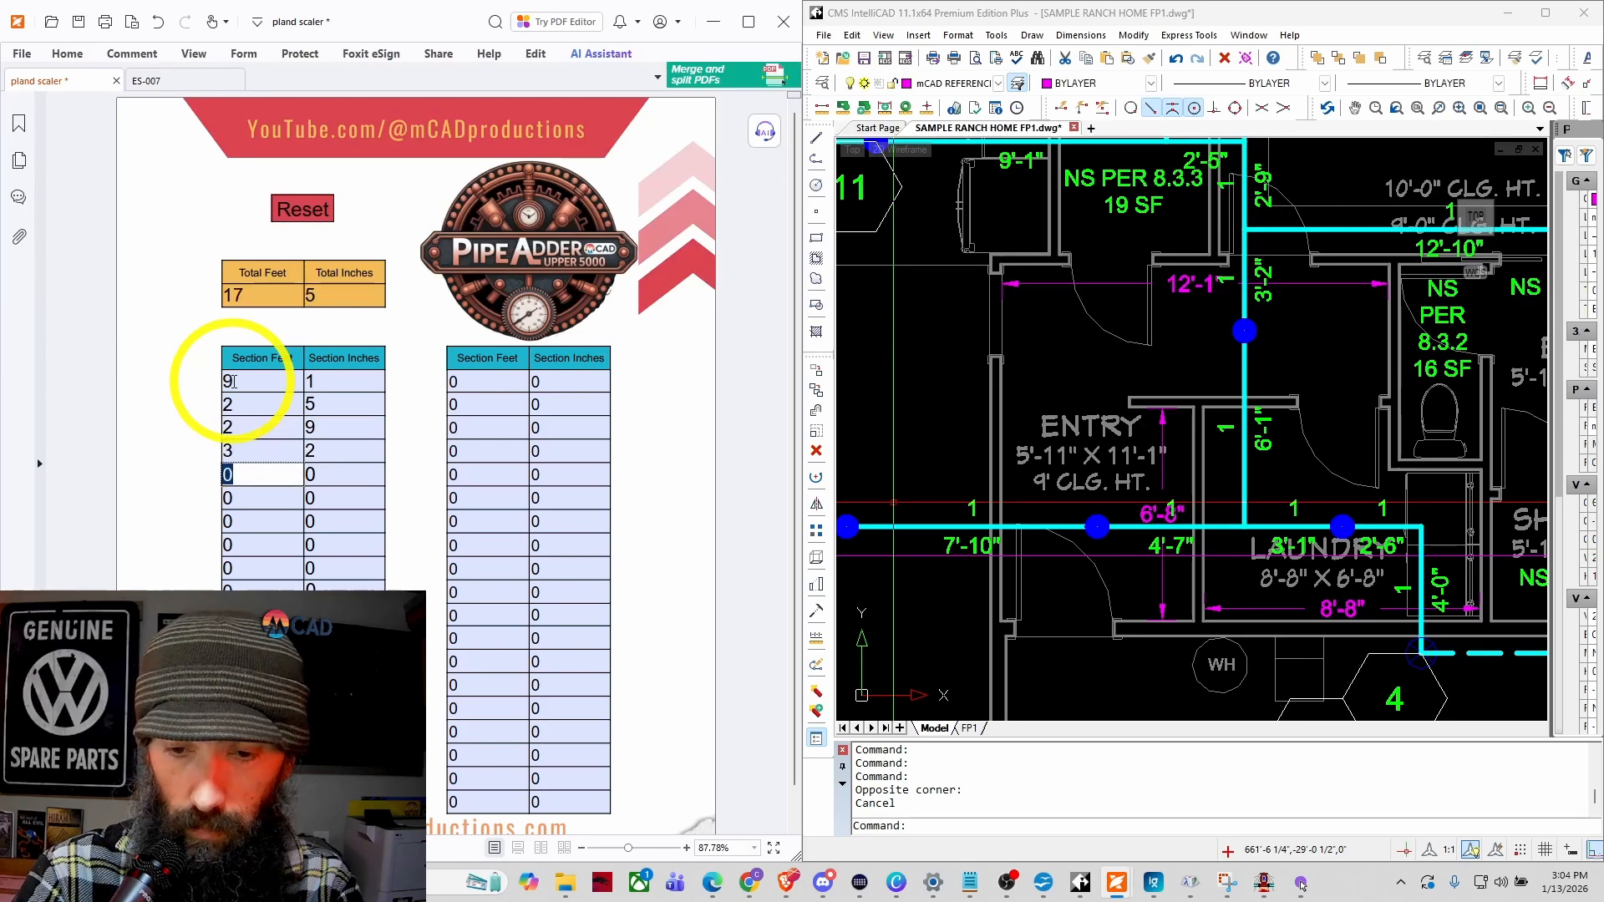
text(6)
key(Tab)
text(1)
key(Tab)
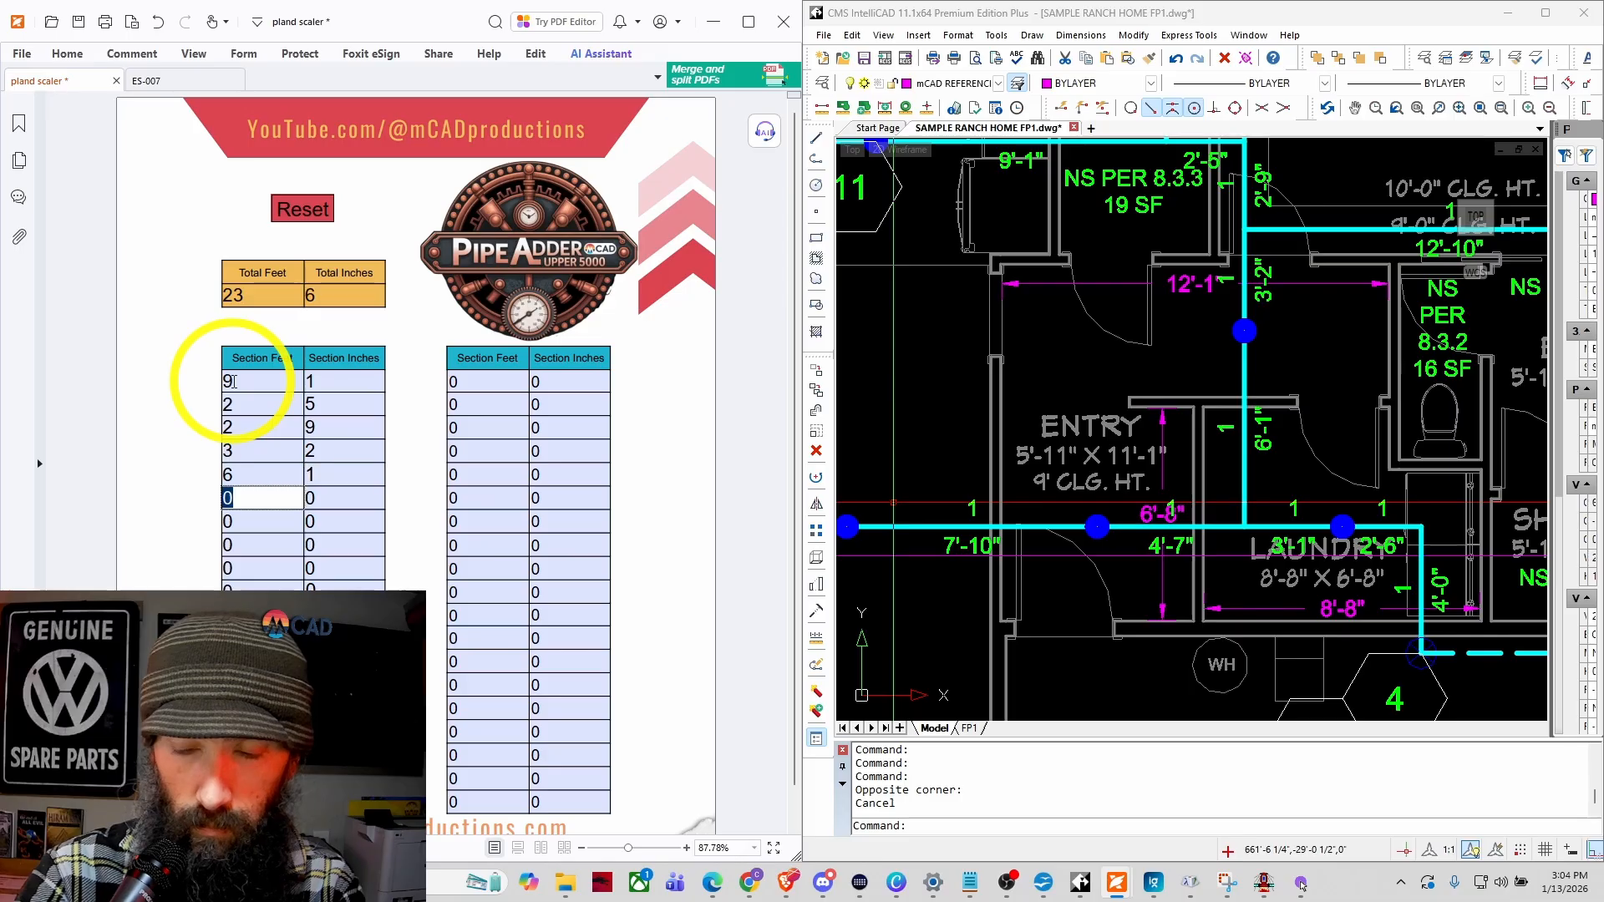
Step: Add the remaining 3'-1", 2'-6" and 4'-0" pipe sections to the Pipe Adder
text(3)
key(Tab)
text(1)
key(Tab)
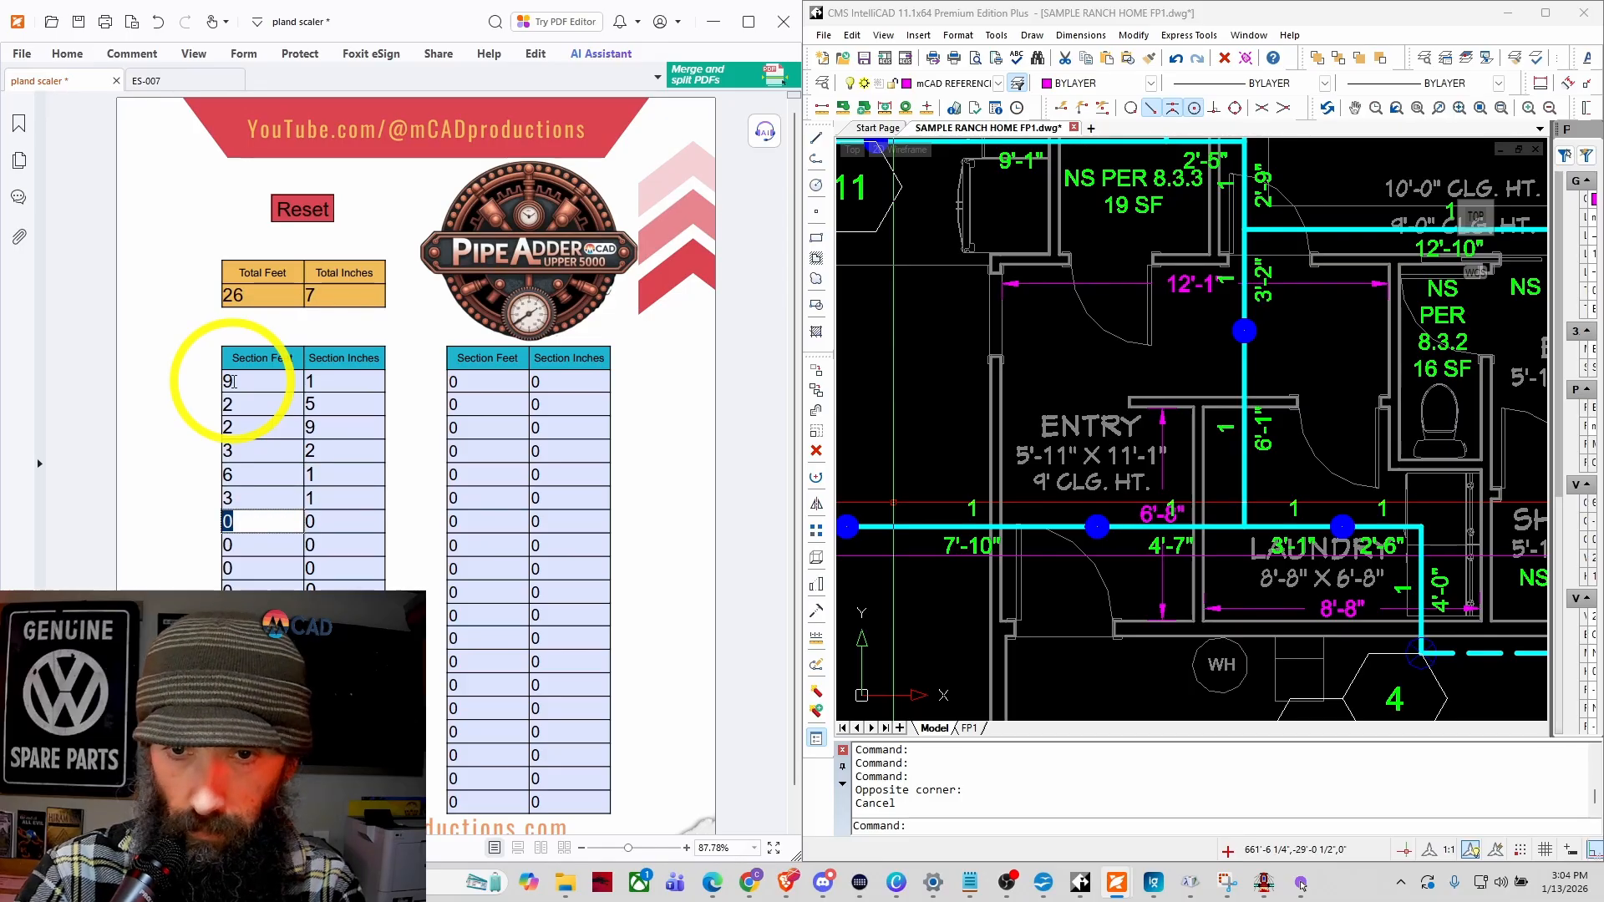
text(2)
key(Tab)
text(6)
key(Tab)
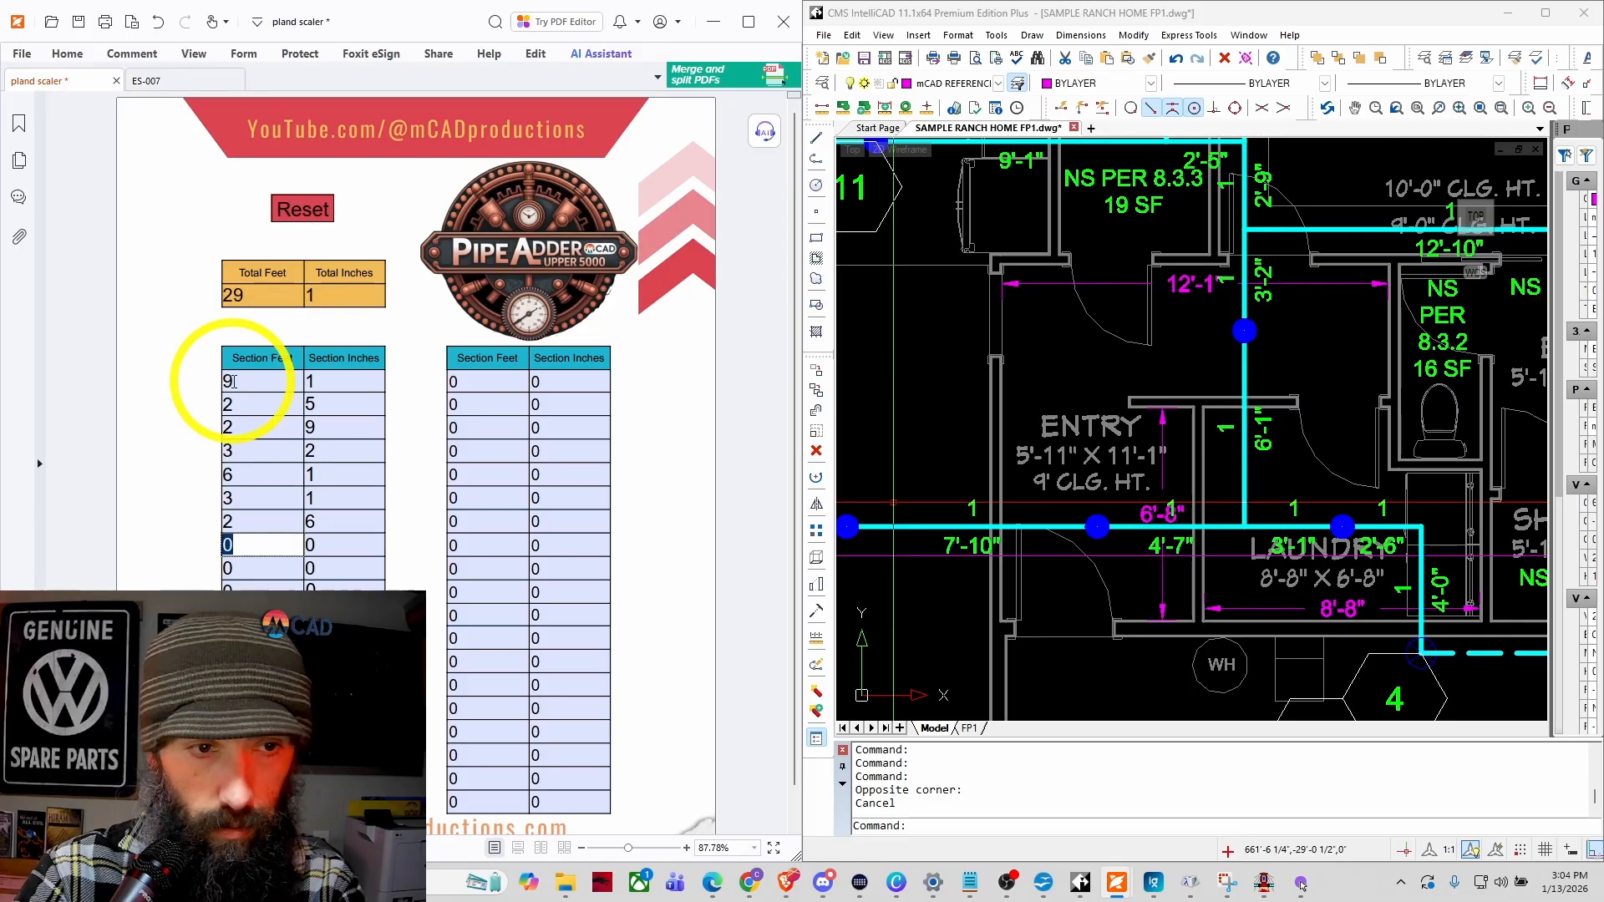
key(Tab)
key(Tab)
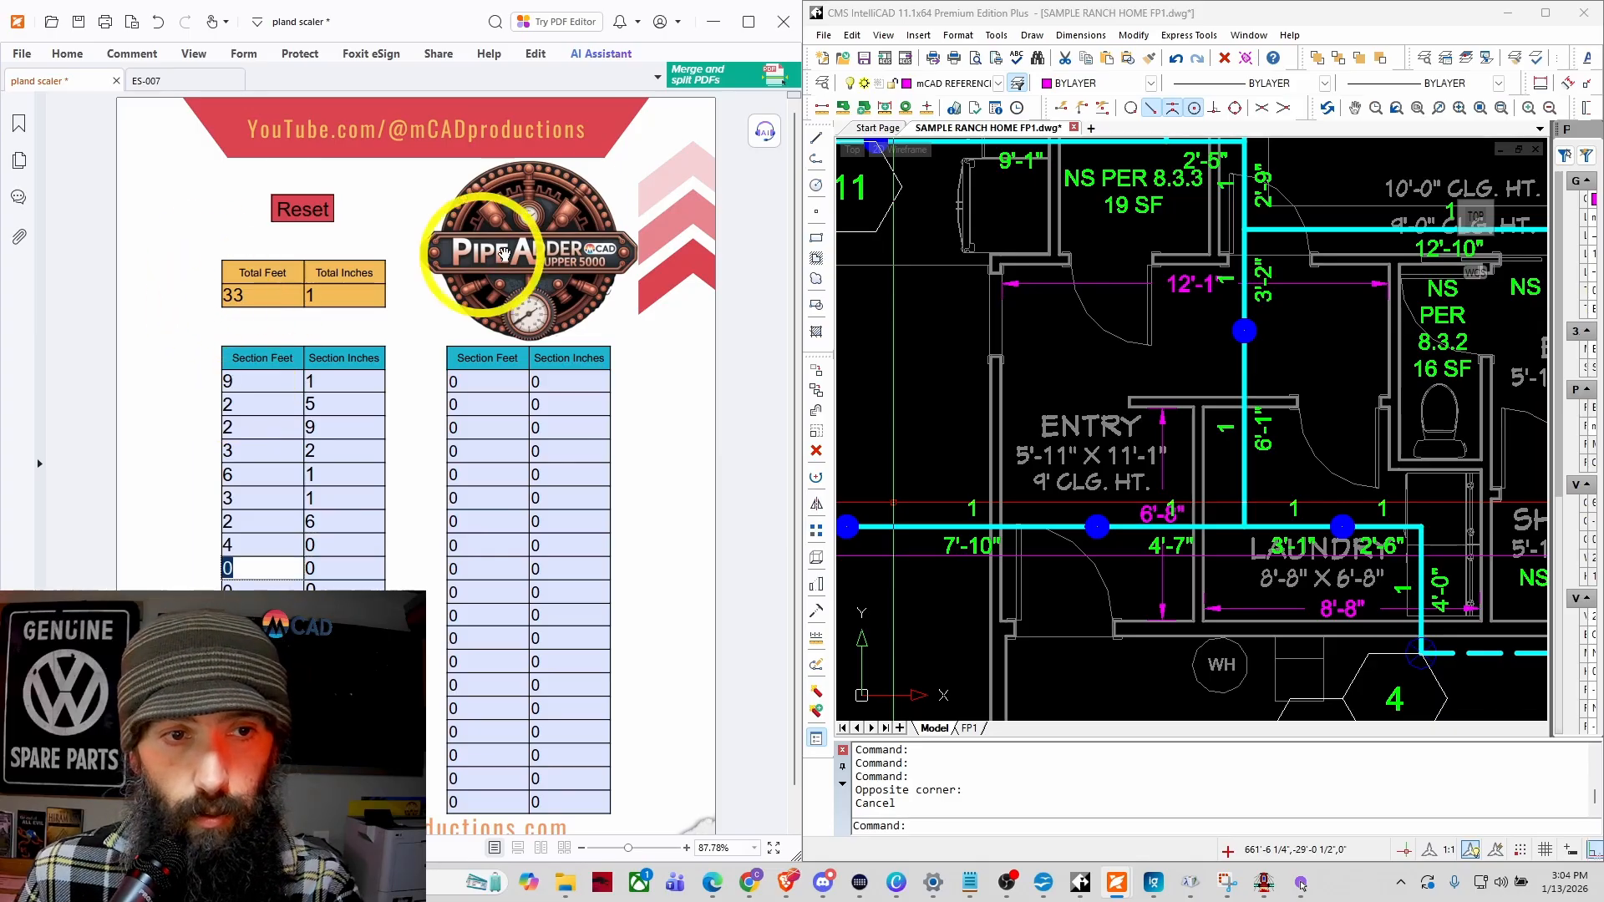
Step: Return to Elite Fire and set the length of the pipe from node 11 to node 7 to 33.08 ft
click(713, 21)
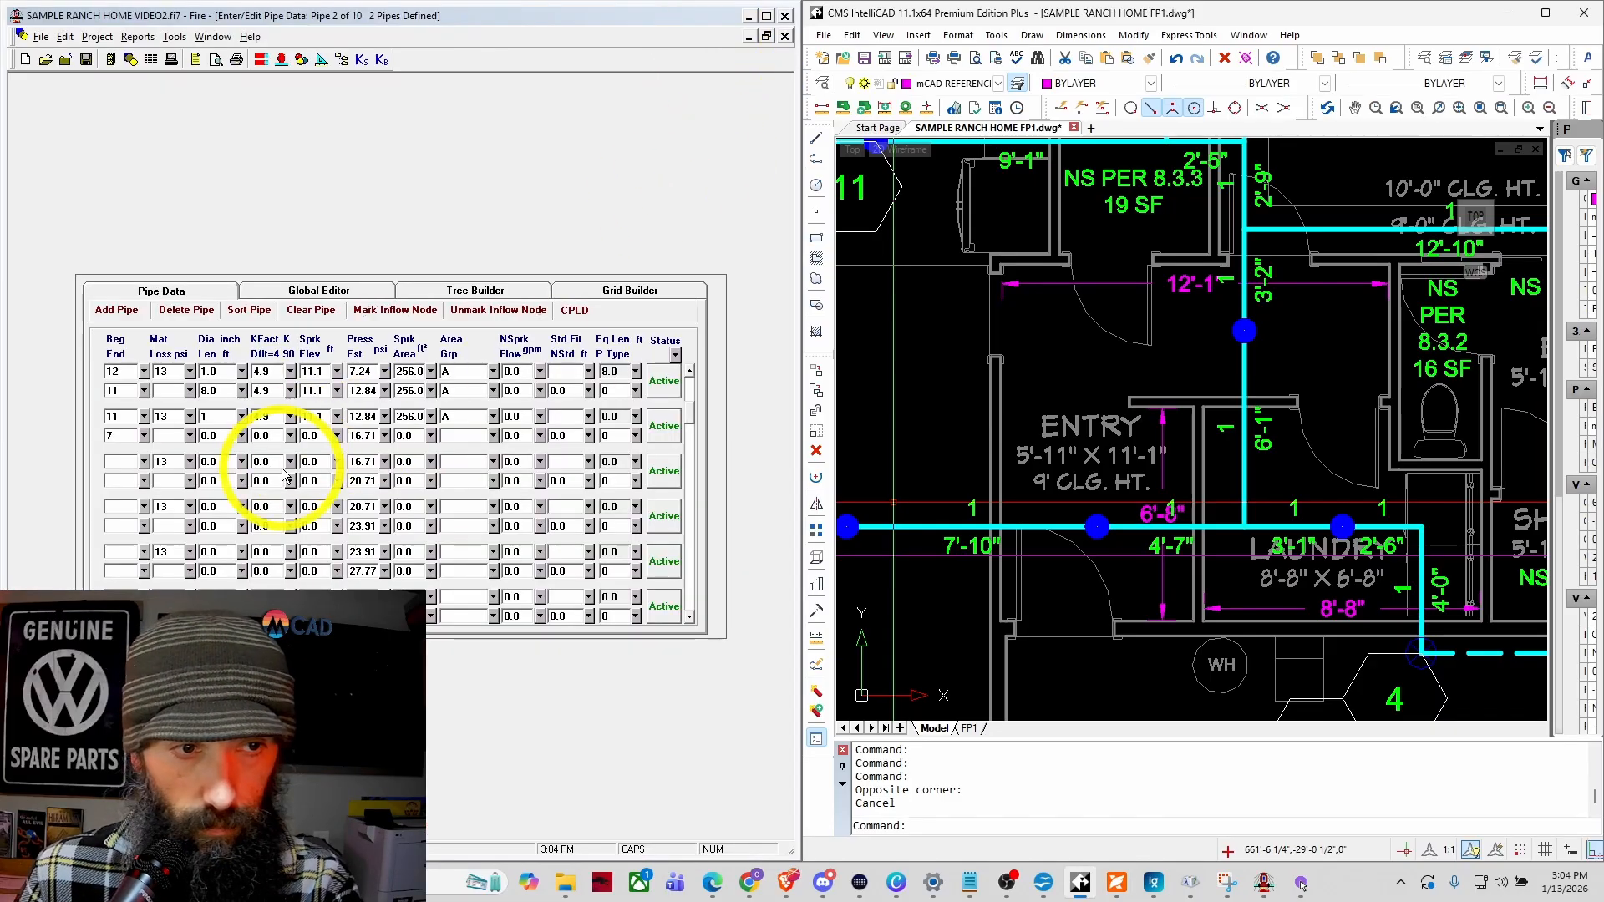
click(170, 443)
click(227, 438)
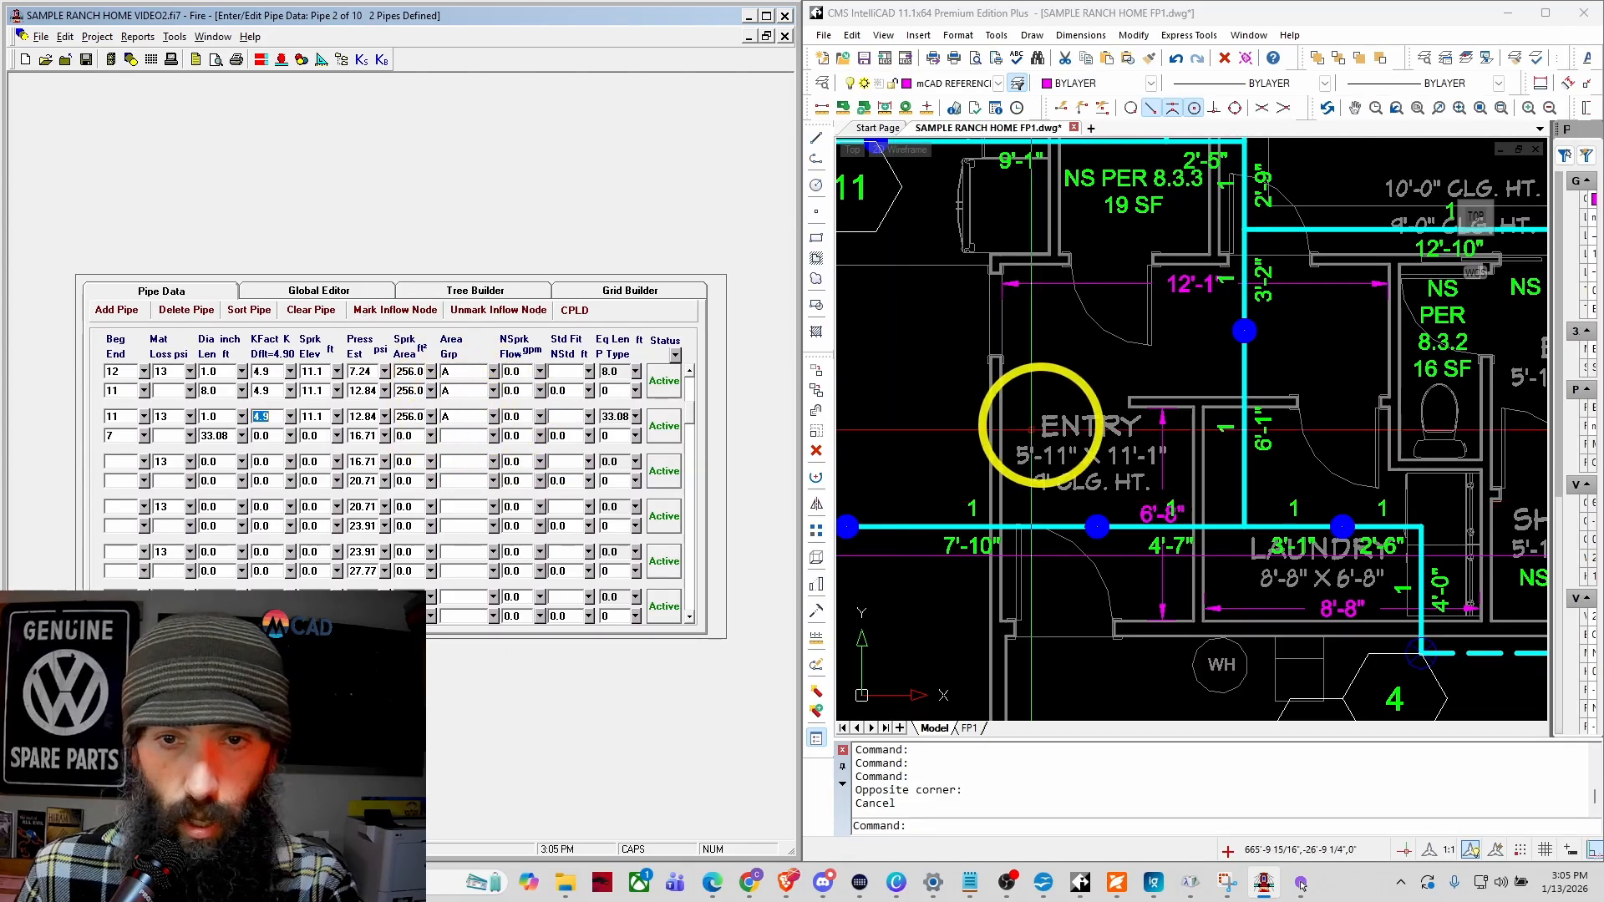
Step: Check the route's fittings on the plan and enter two elbows and two tees as standard fittings for the pipe from node 11 to node 7
scroll(1094, 535, down, 1)
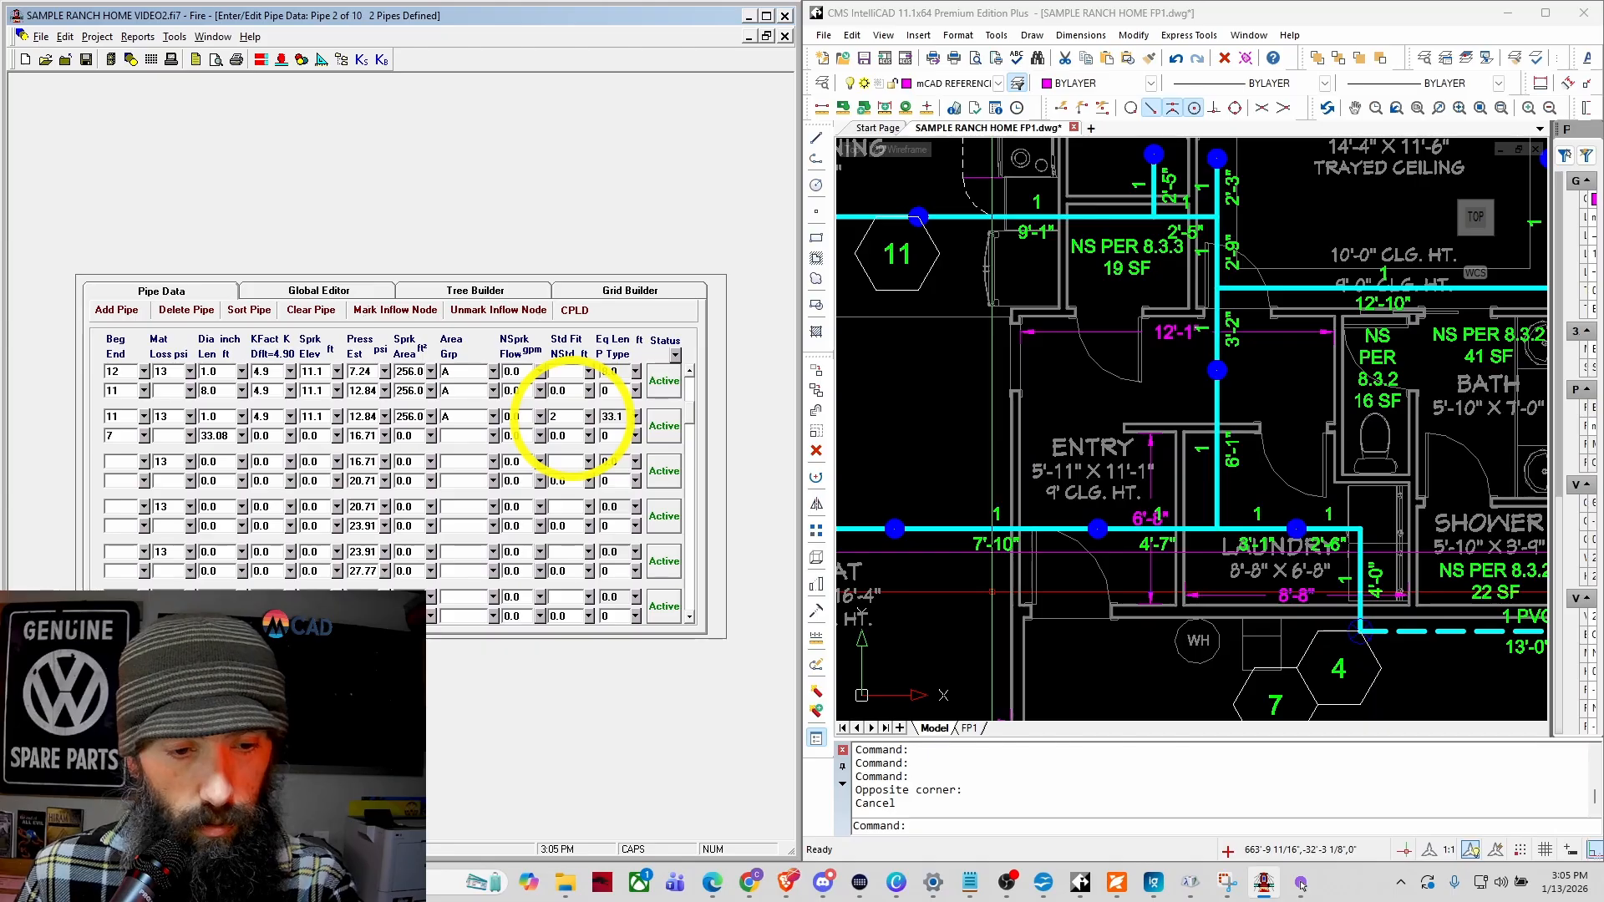
click(573, 418)
text(2T2E)
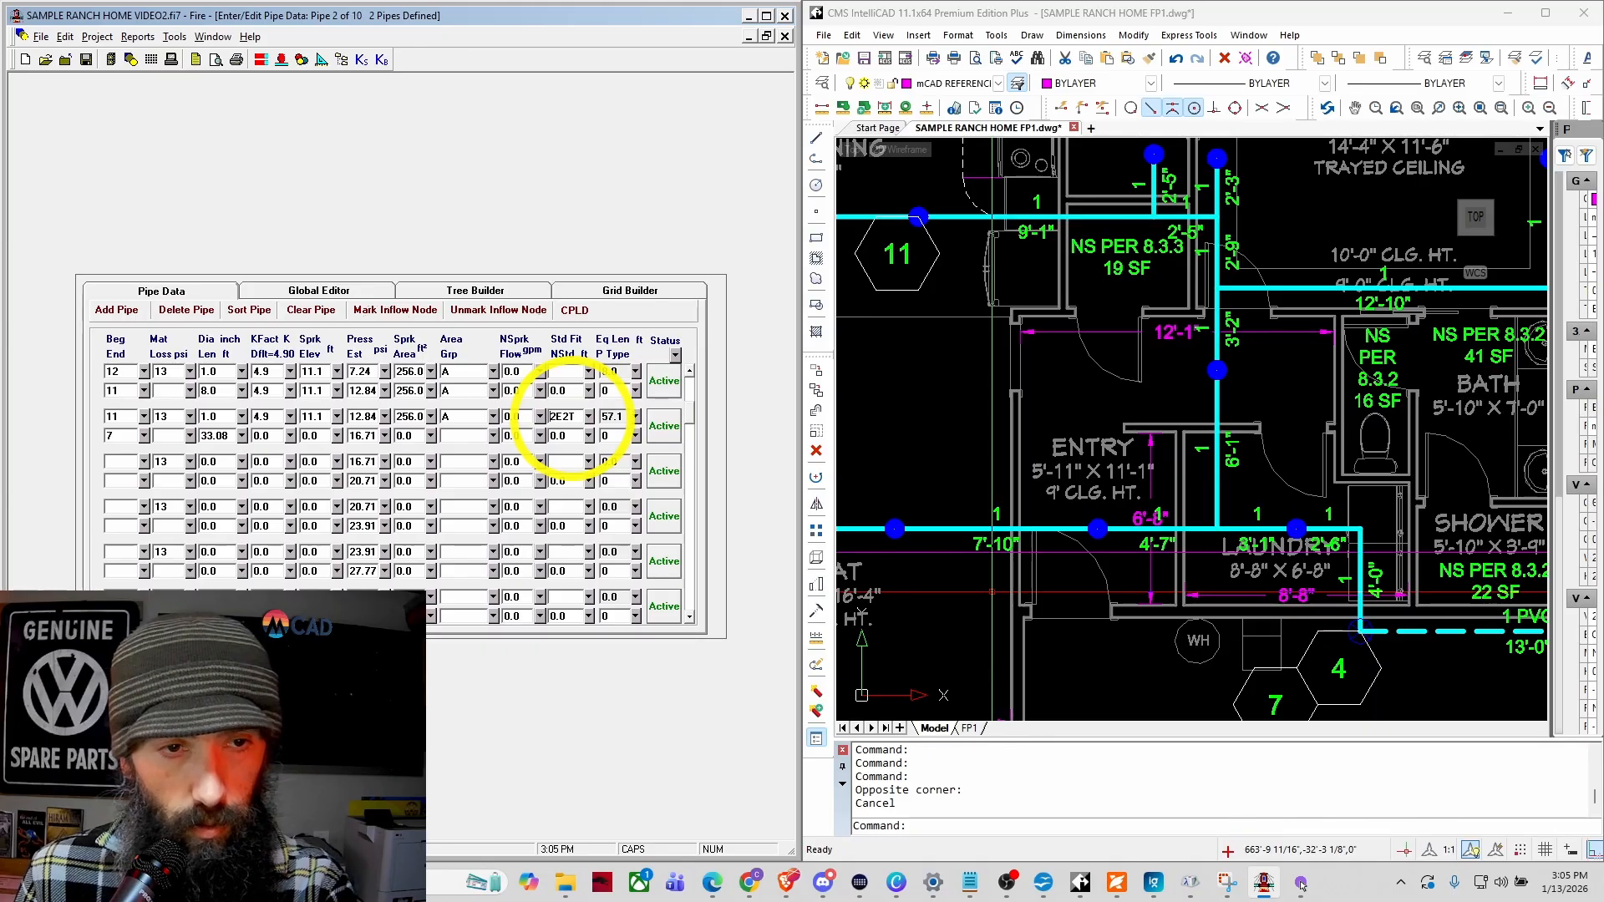
key(Tab)
Step: Consult the riser detail on the FP1 sheet and enter the next pipe as running from node 7 to node 6
click(136, 457)
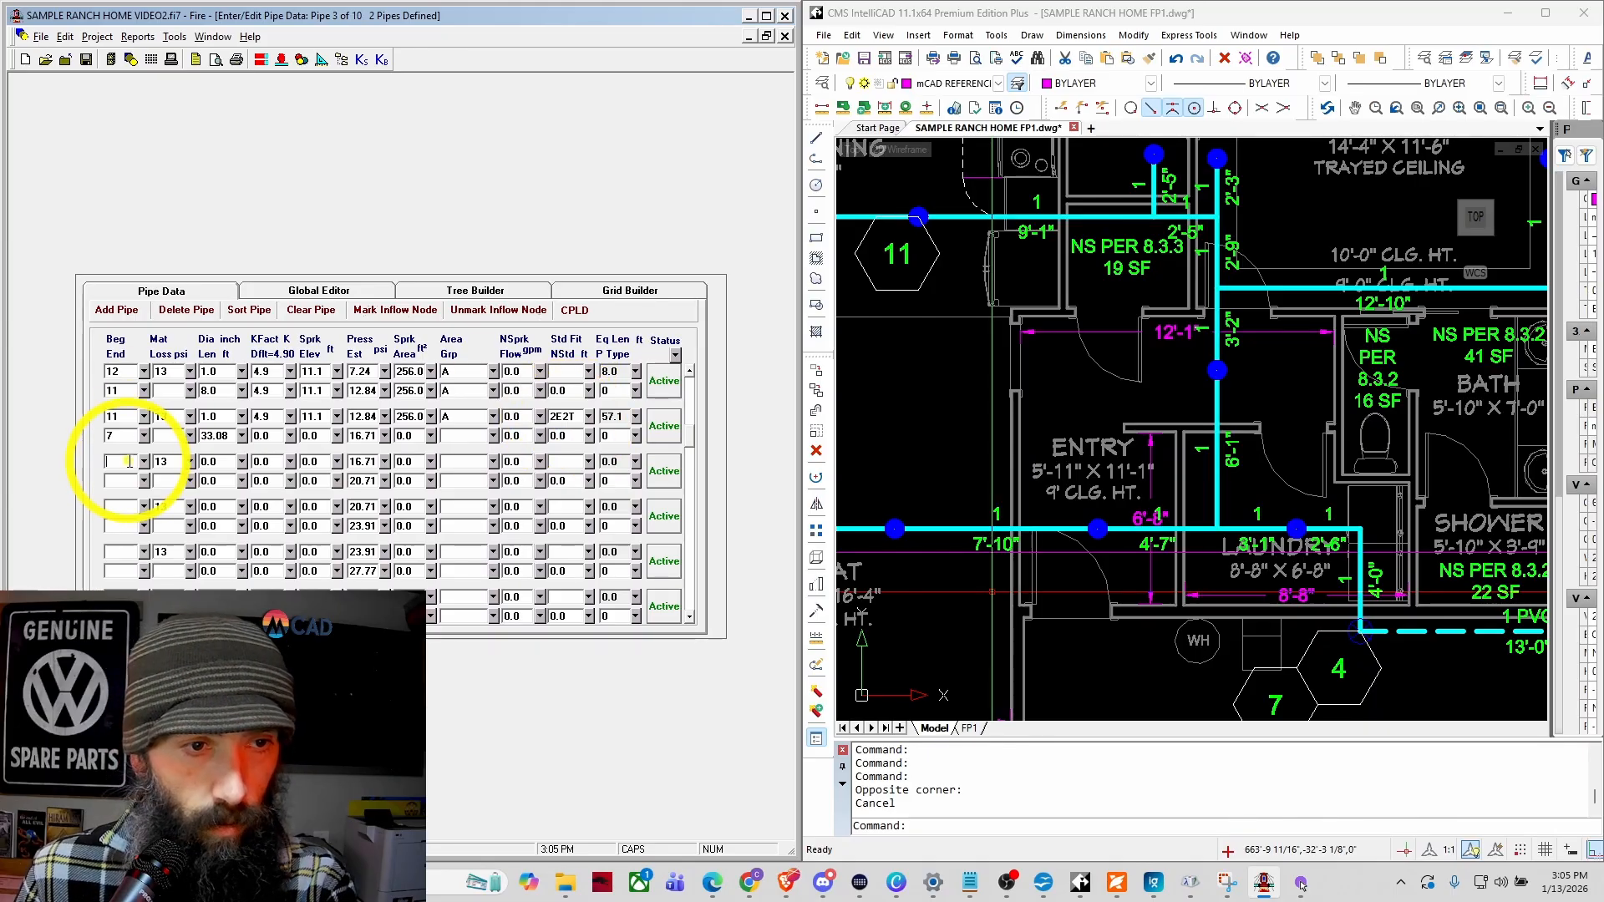
scroll(1370, 622, down, 1)
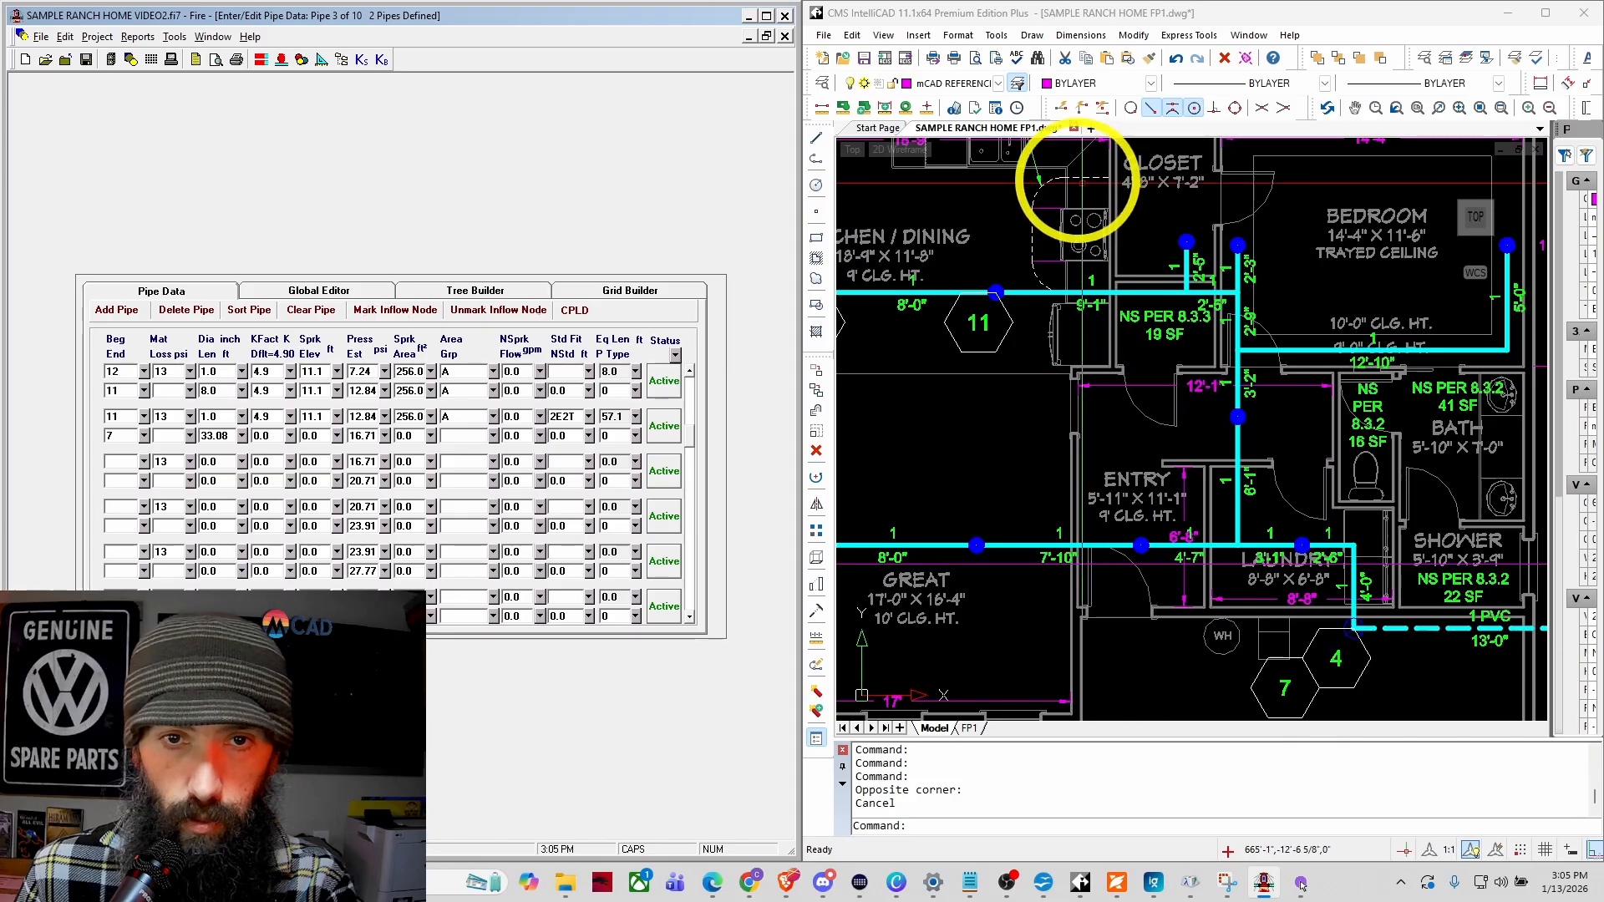
click(969, 729)
scroll(1074, 459, up, 6)
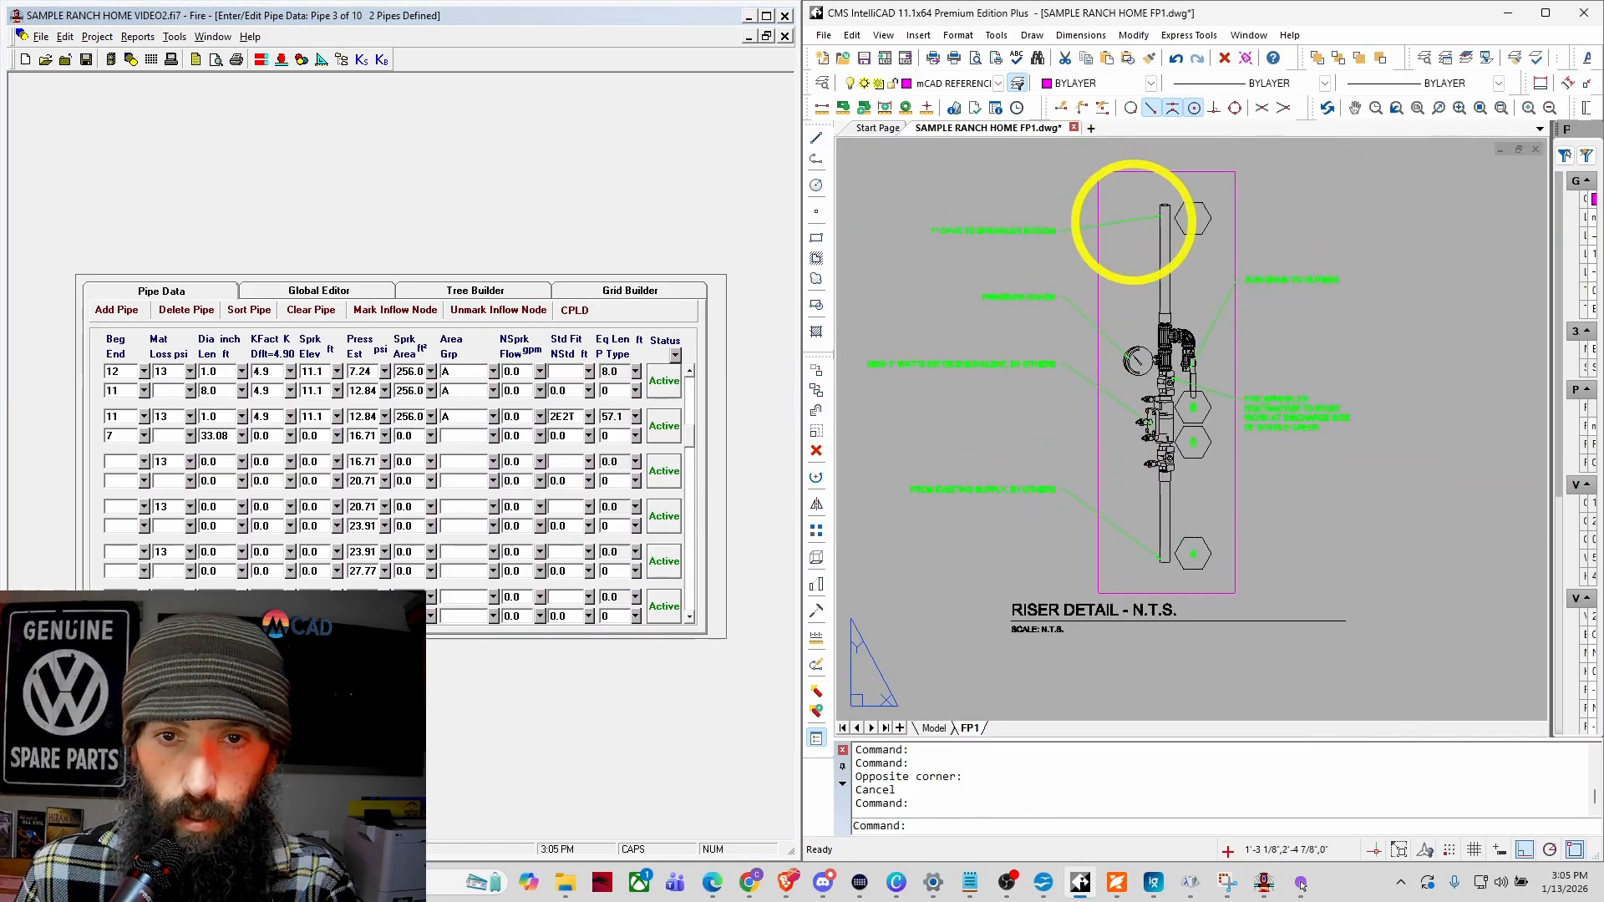
scroll(1119, 218, up, 3)
scroll(979, 329, down, 3)
scroll(979, 328, up, 3)
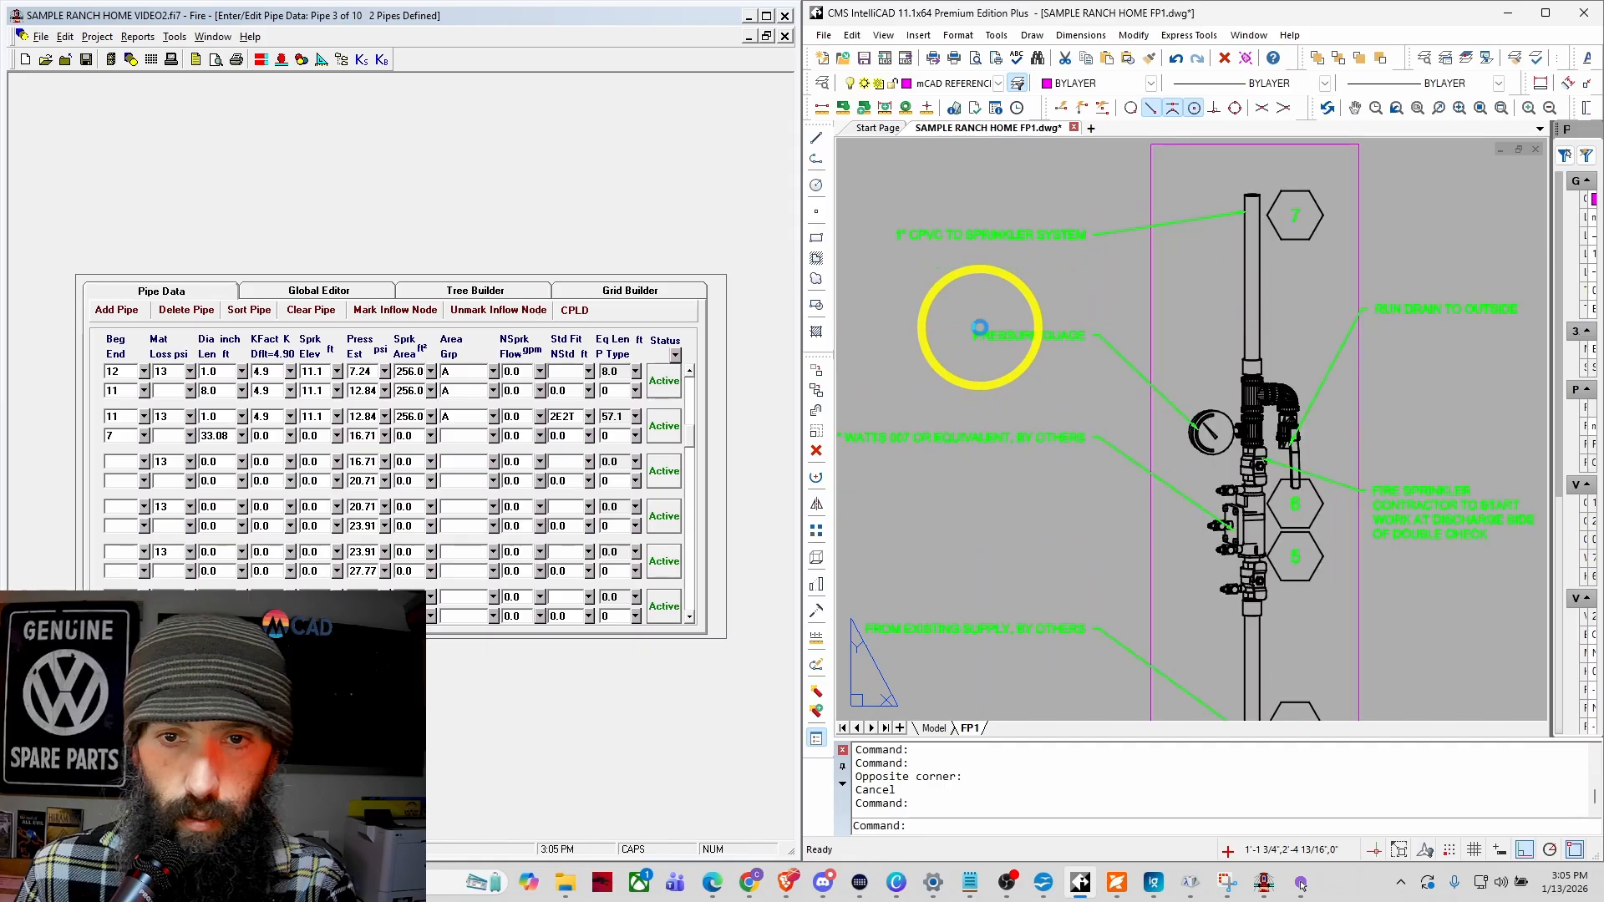
scroll(985, 329, down, 2)
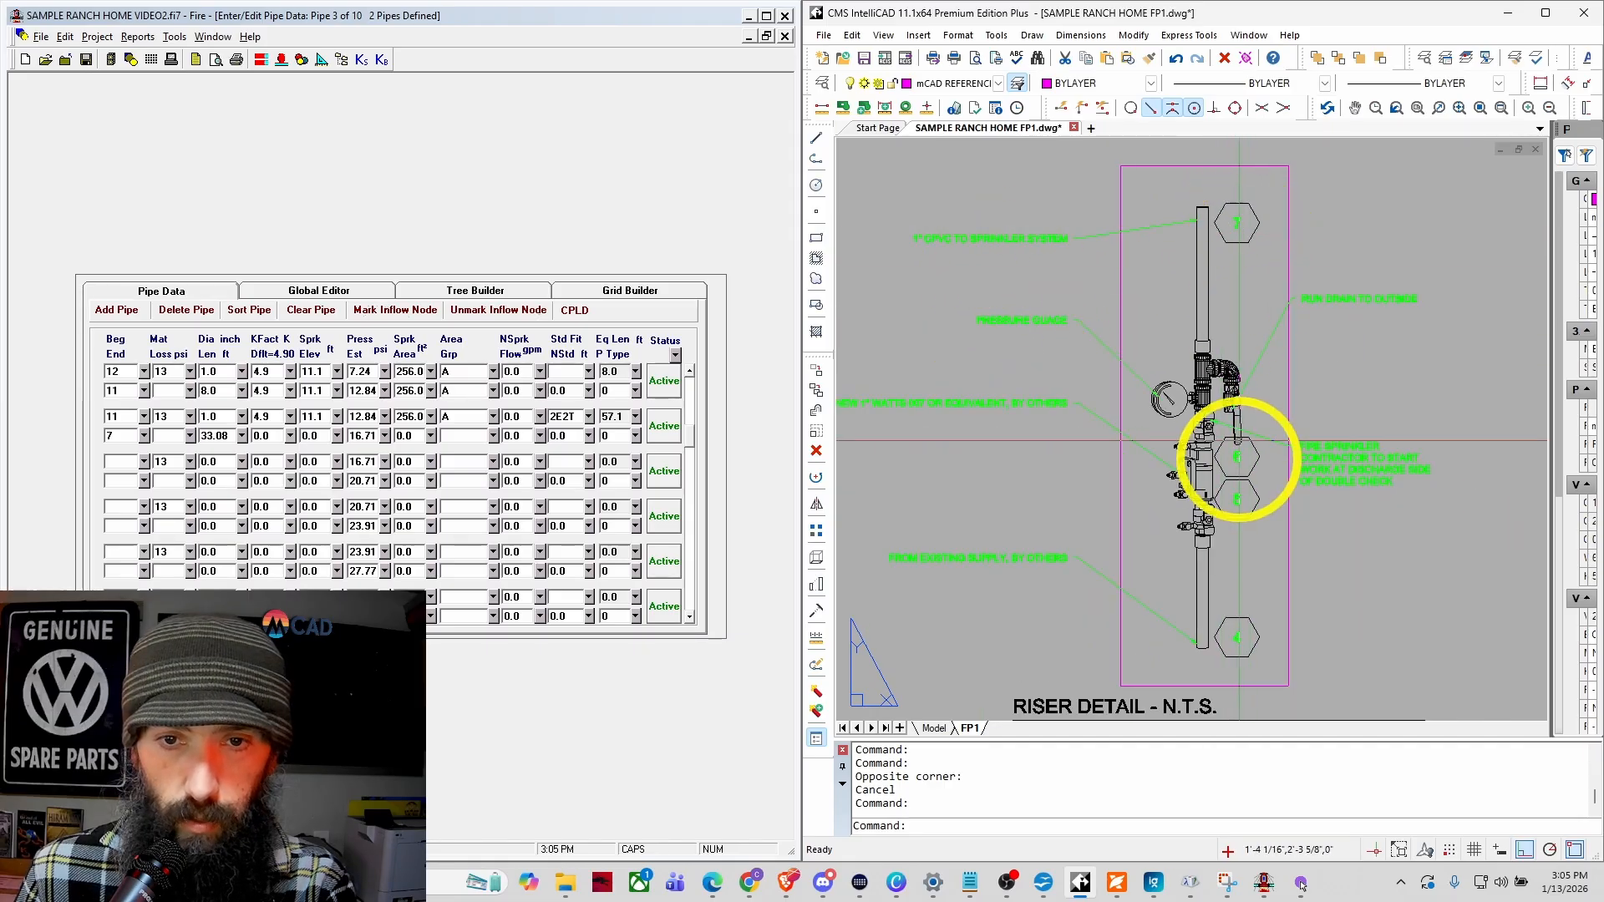
click(121, 462)
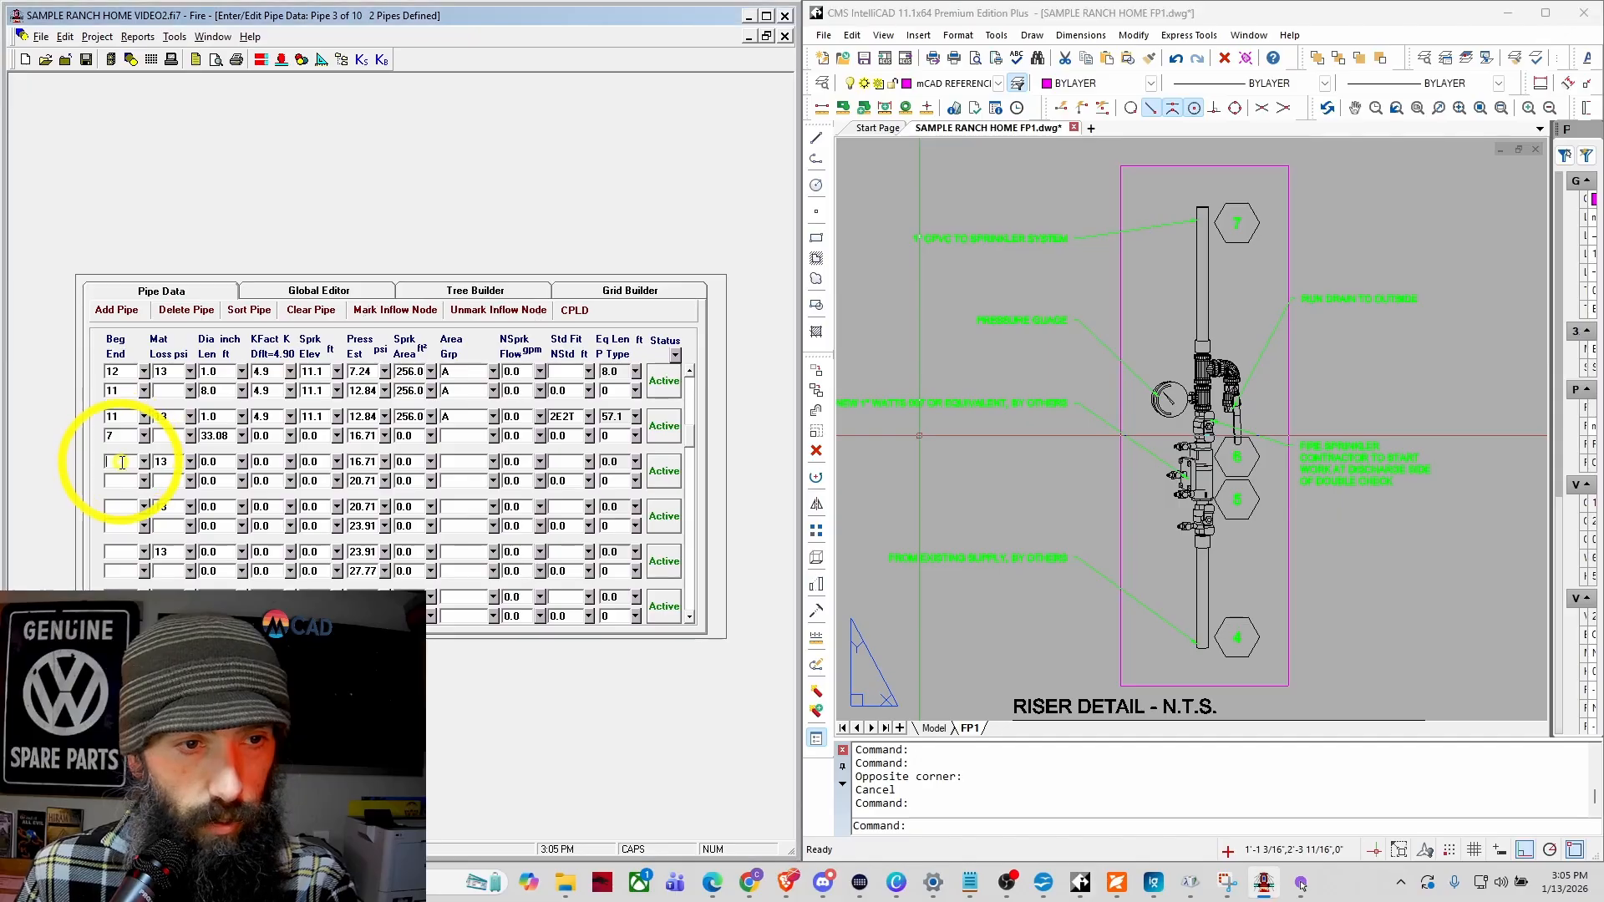
text(7)
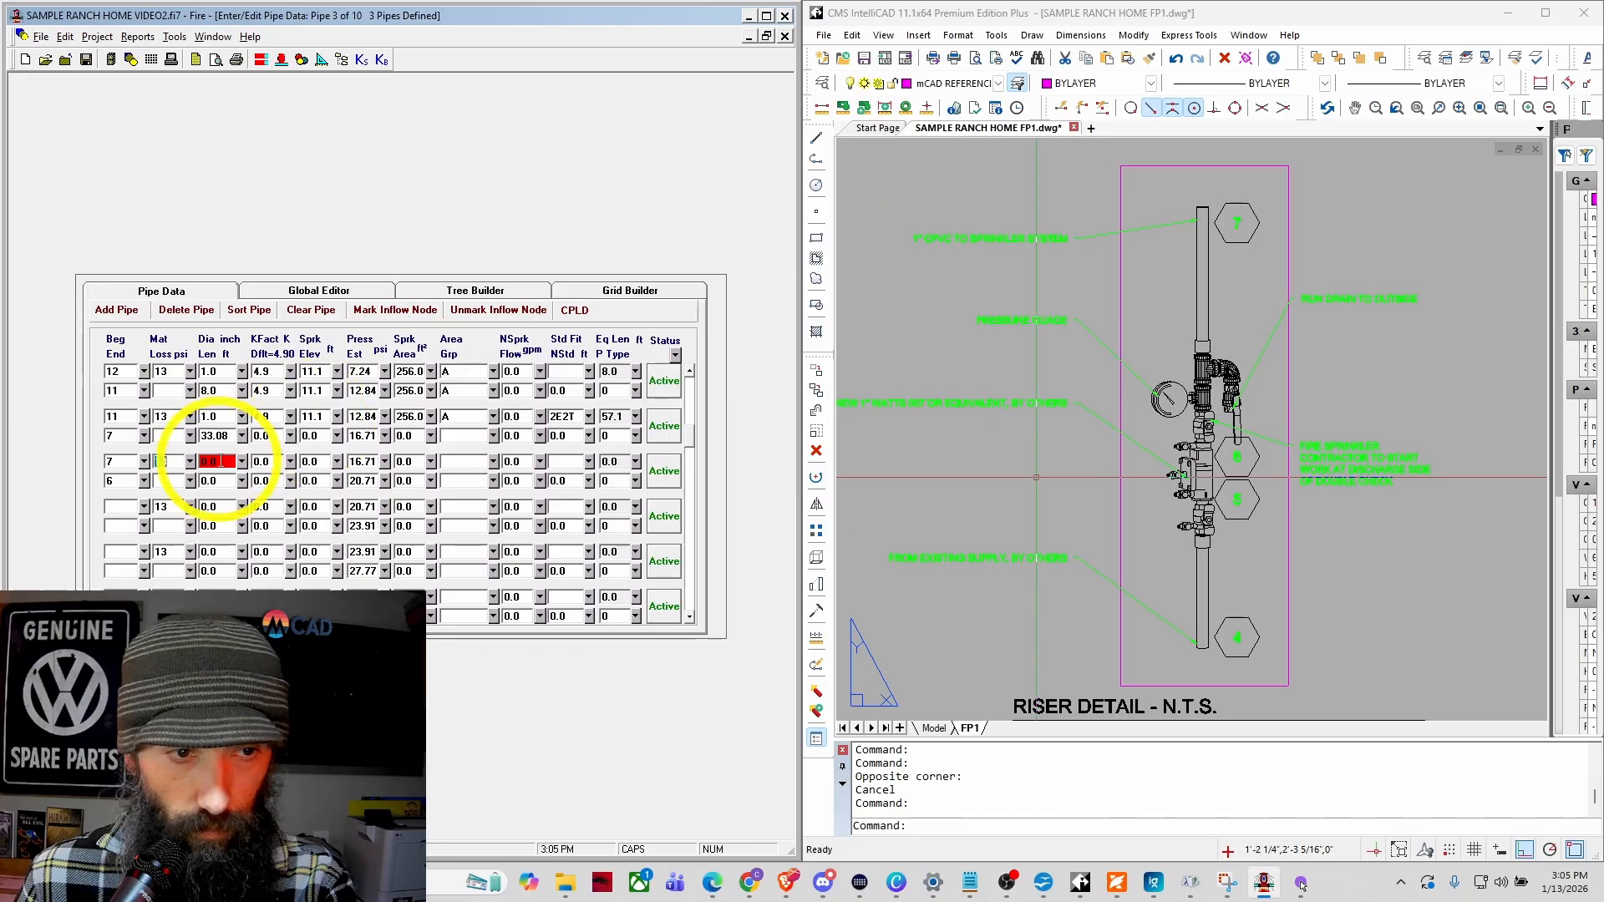
Step: Set the pipe from node 7 to node 6 to material 13, 1 inch diameter and 7.1 ft length
click(190, 461)
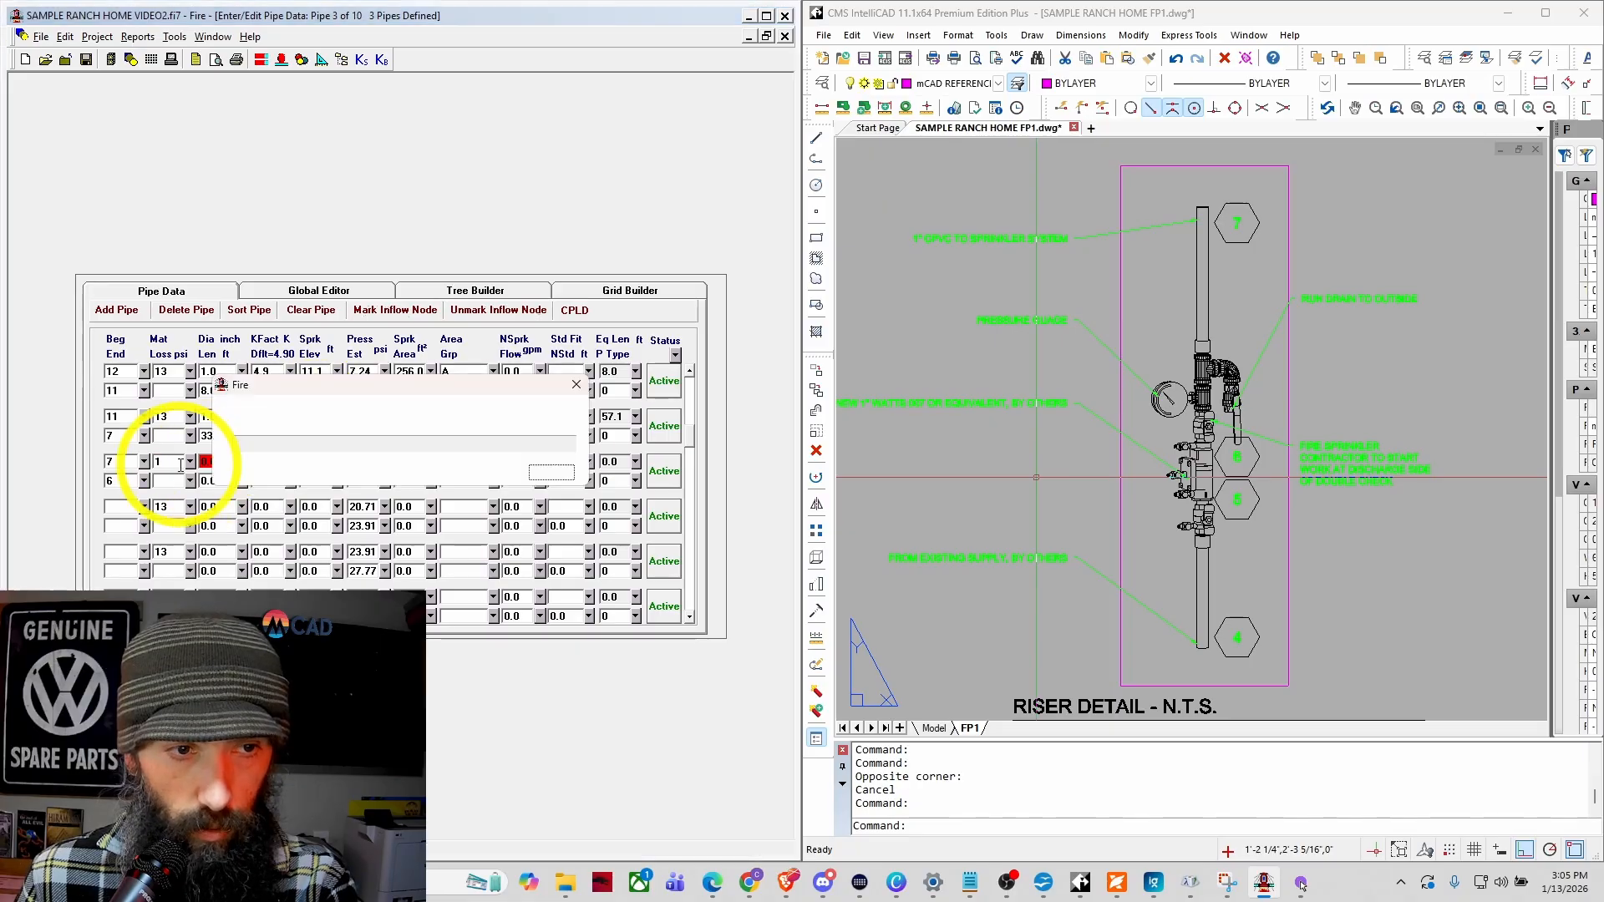
click(191, 468)
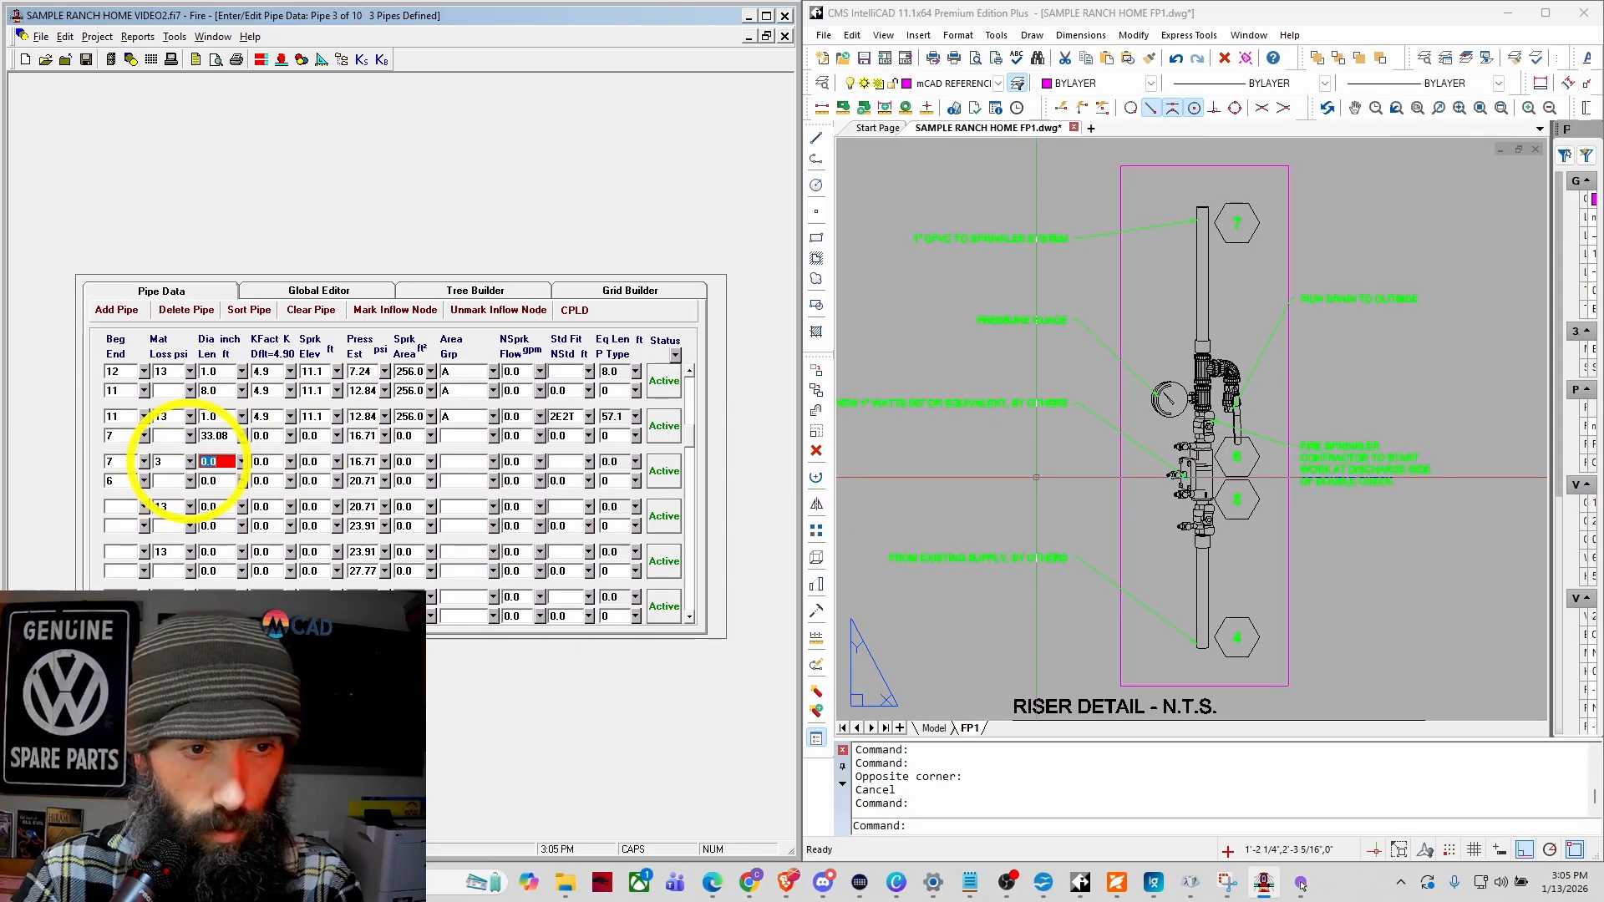
click(168, 461)
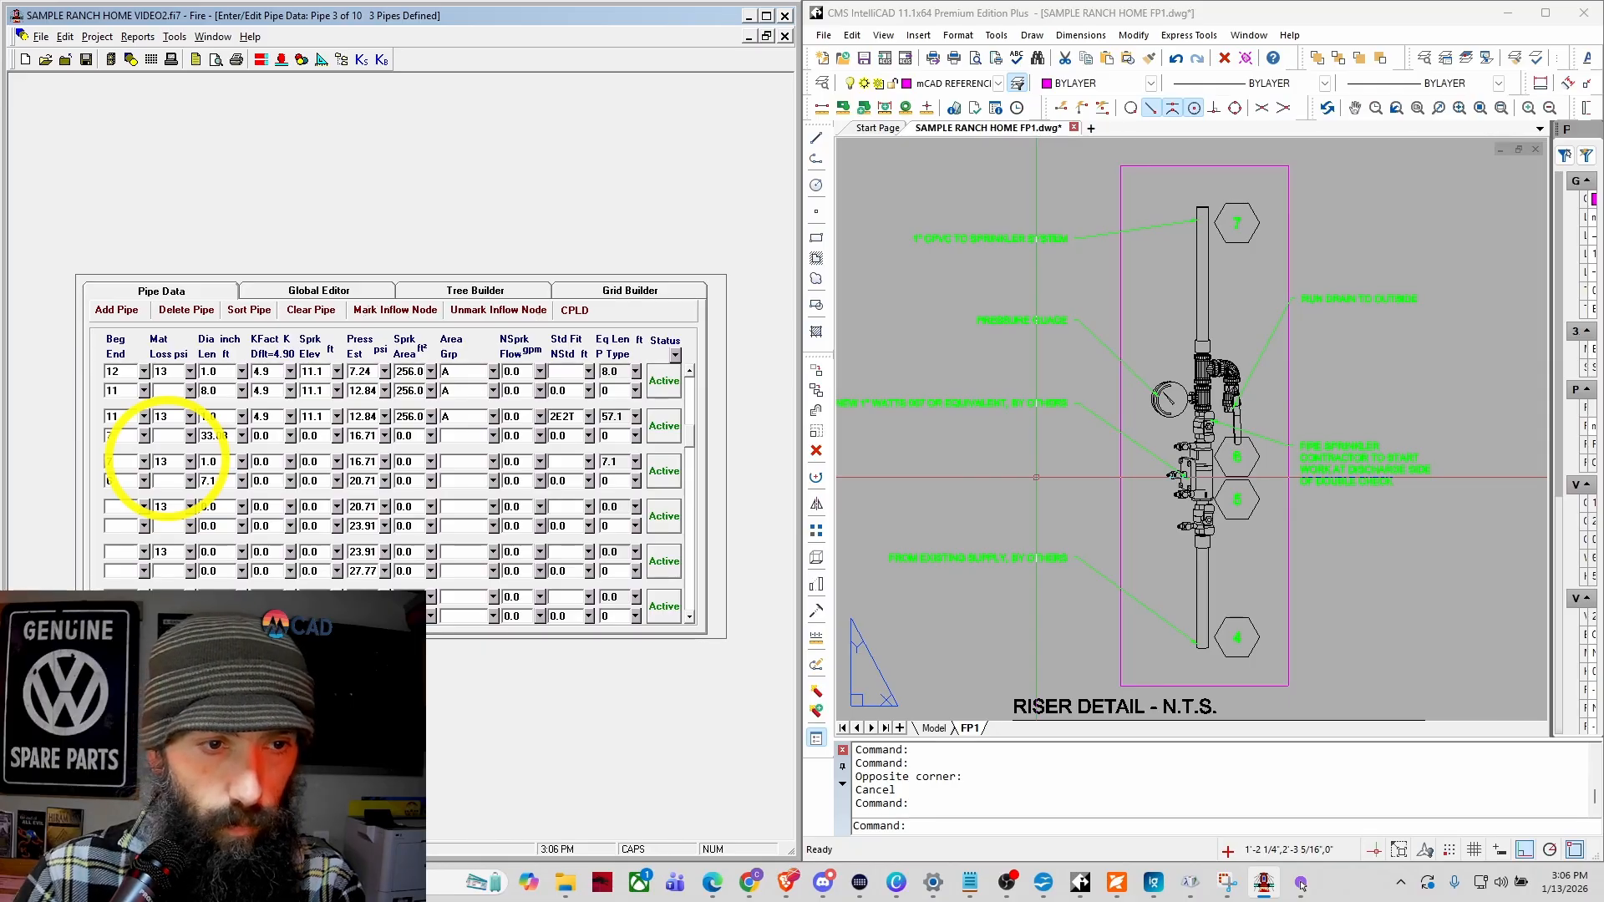
key(Tab)
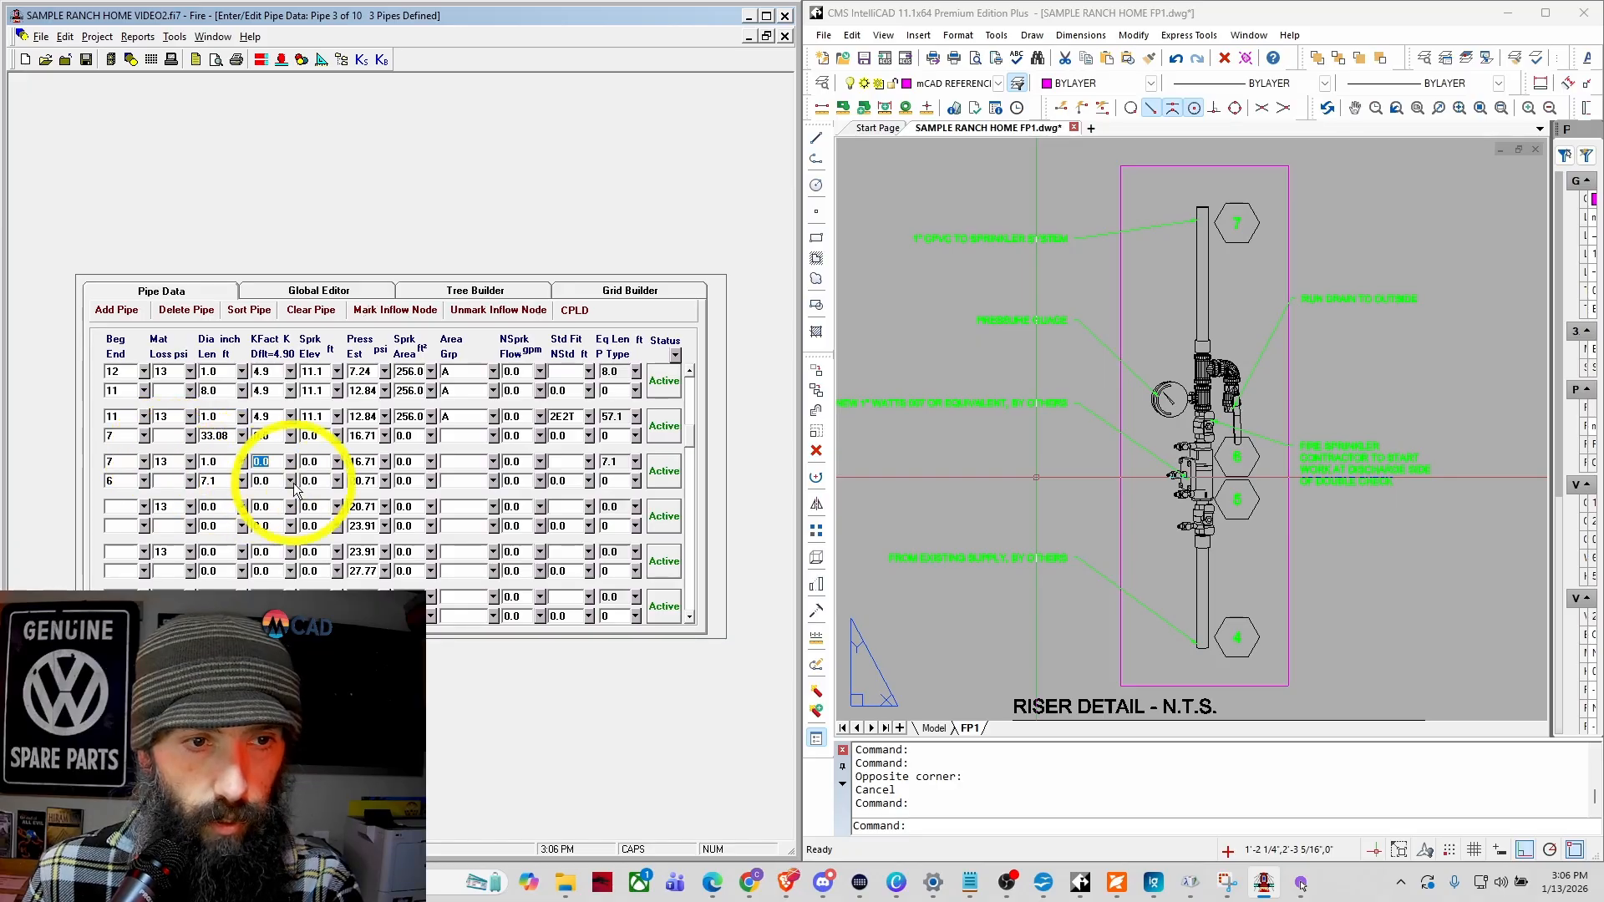
Step: Set the elevation of node 7 to 11.1 ft and of node 6 to 4 ft
key(Tab)
key(Tab)
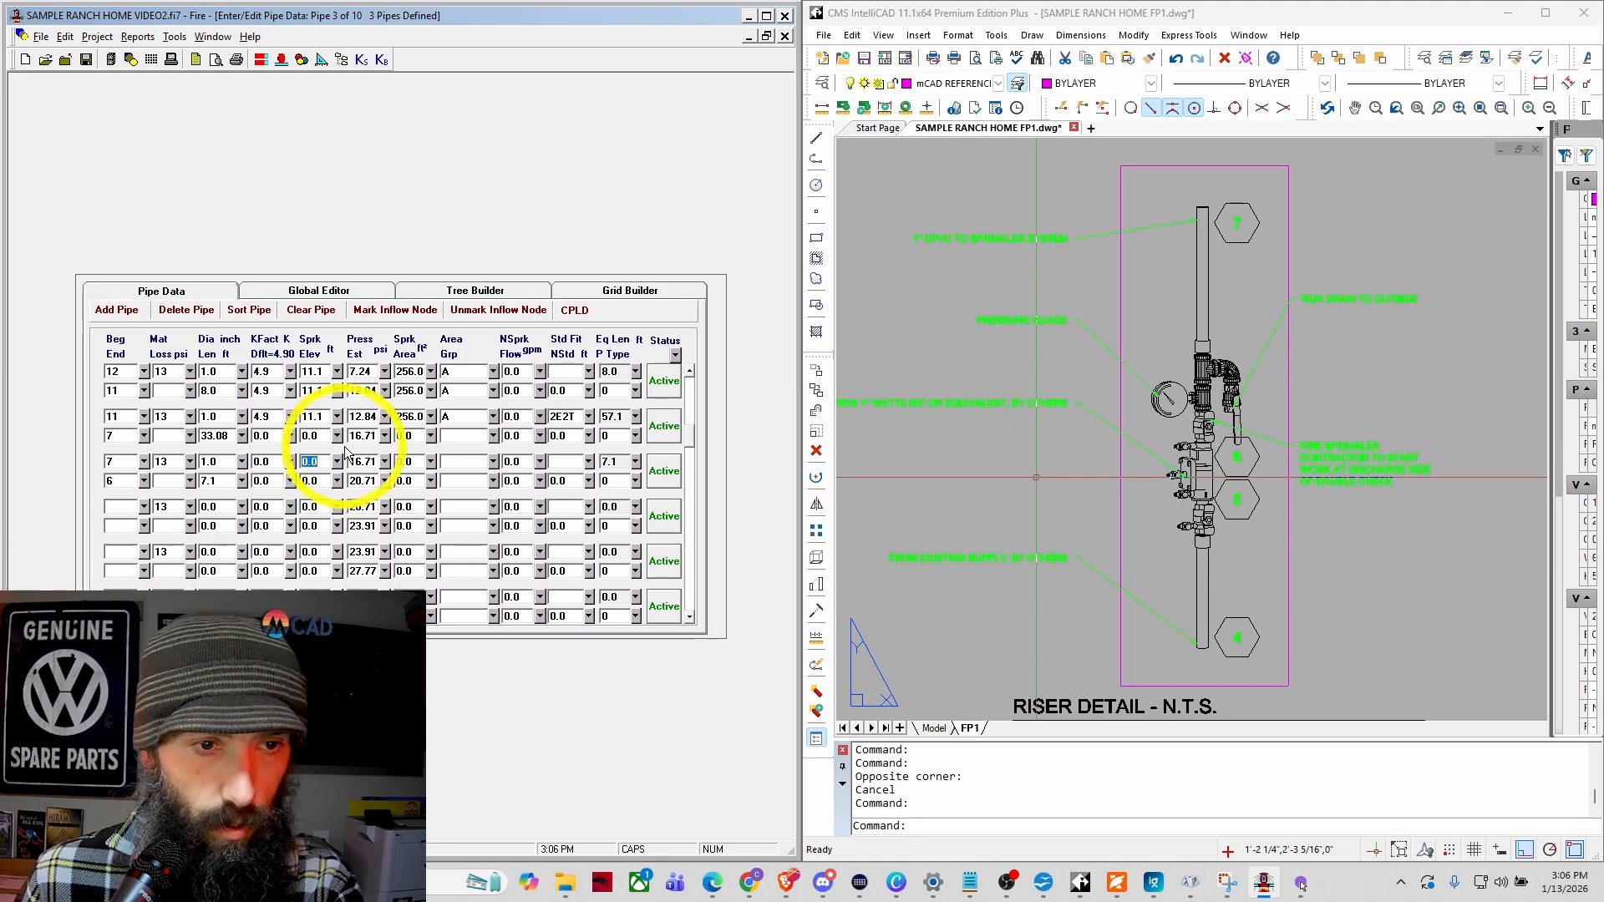
click(322, 433)
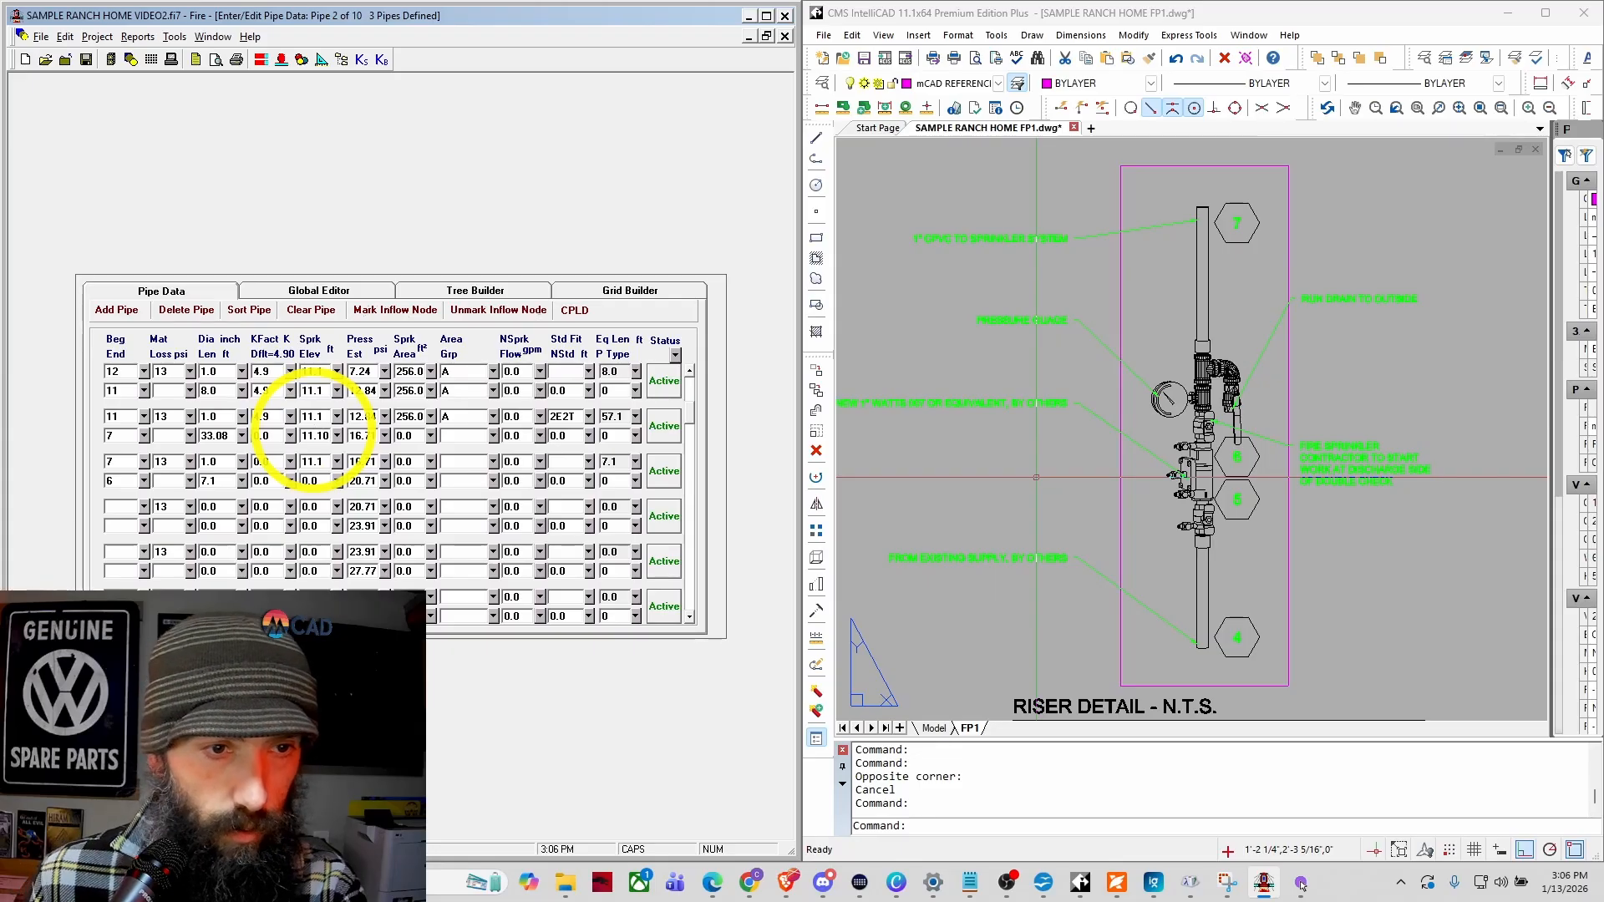
click(329, 481)
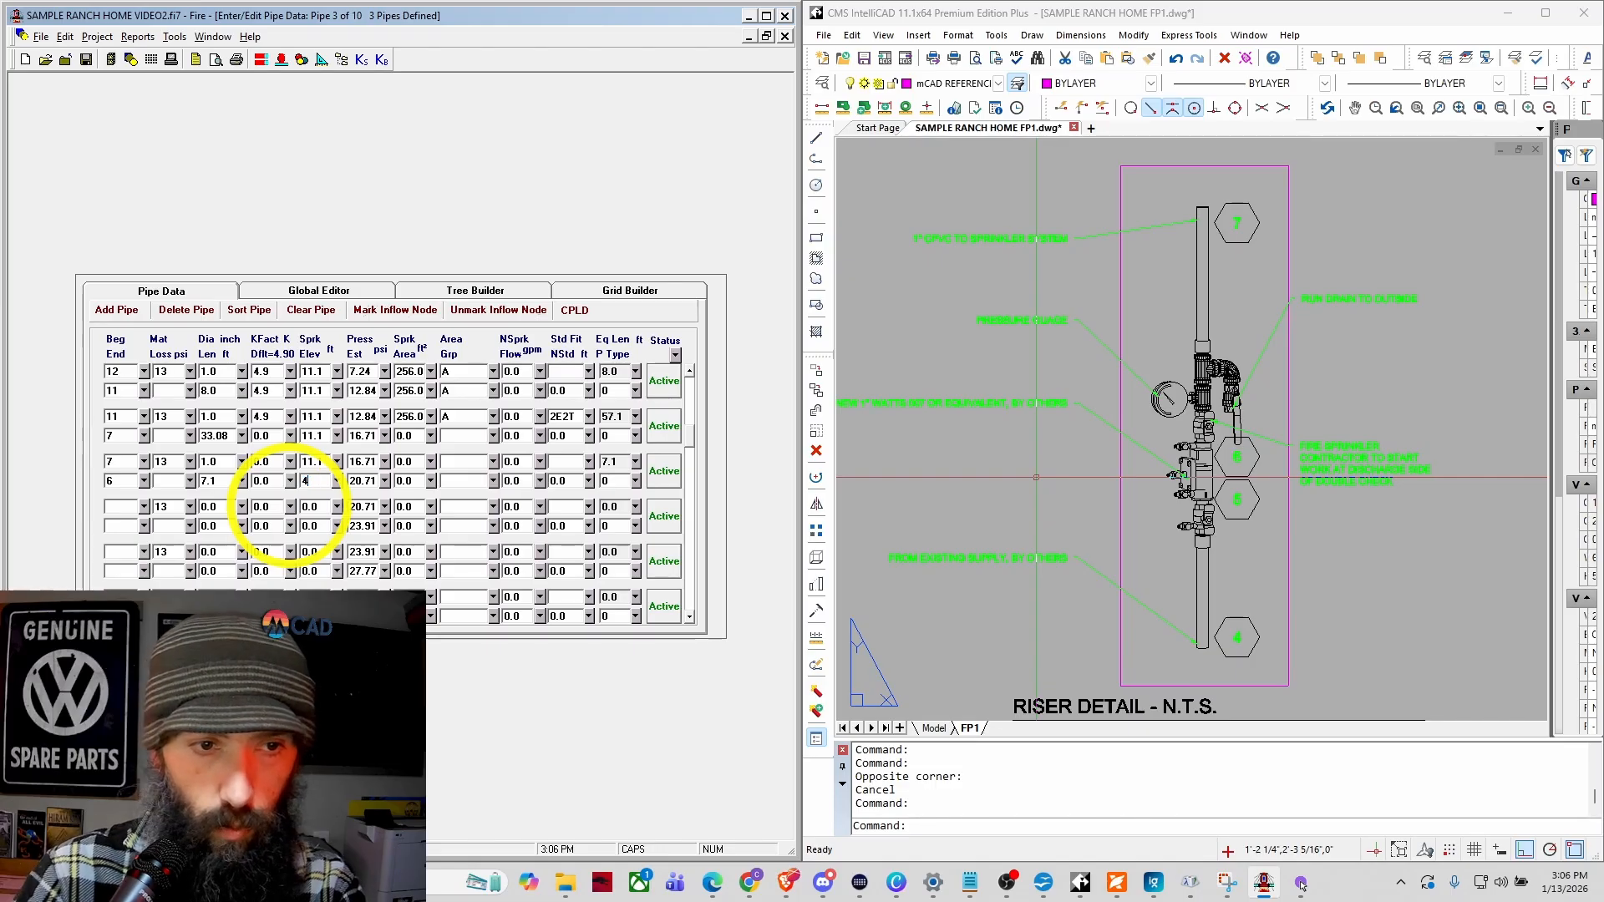
text(4)
key(Tab)
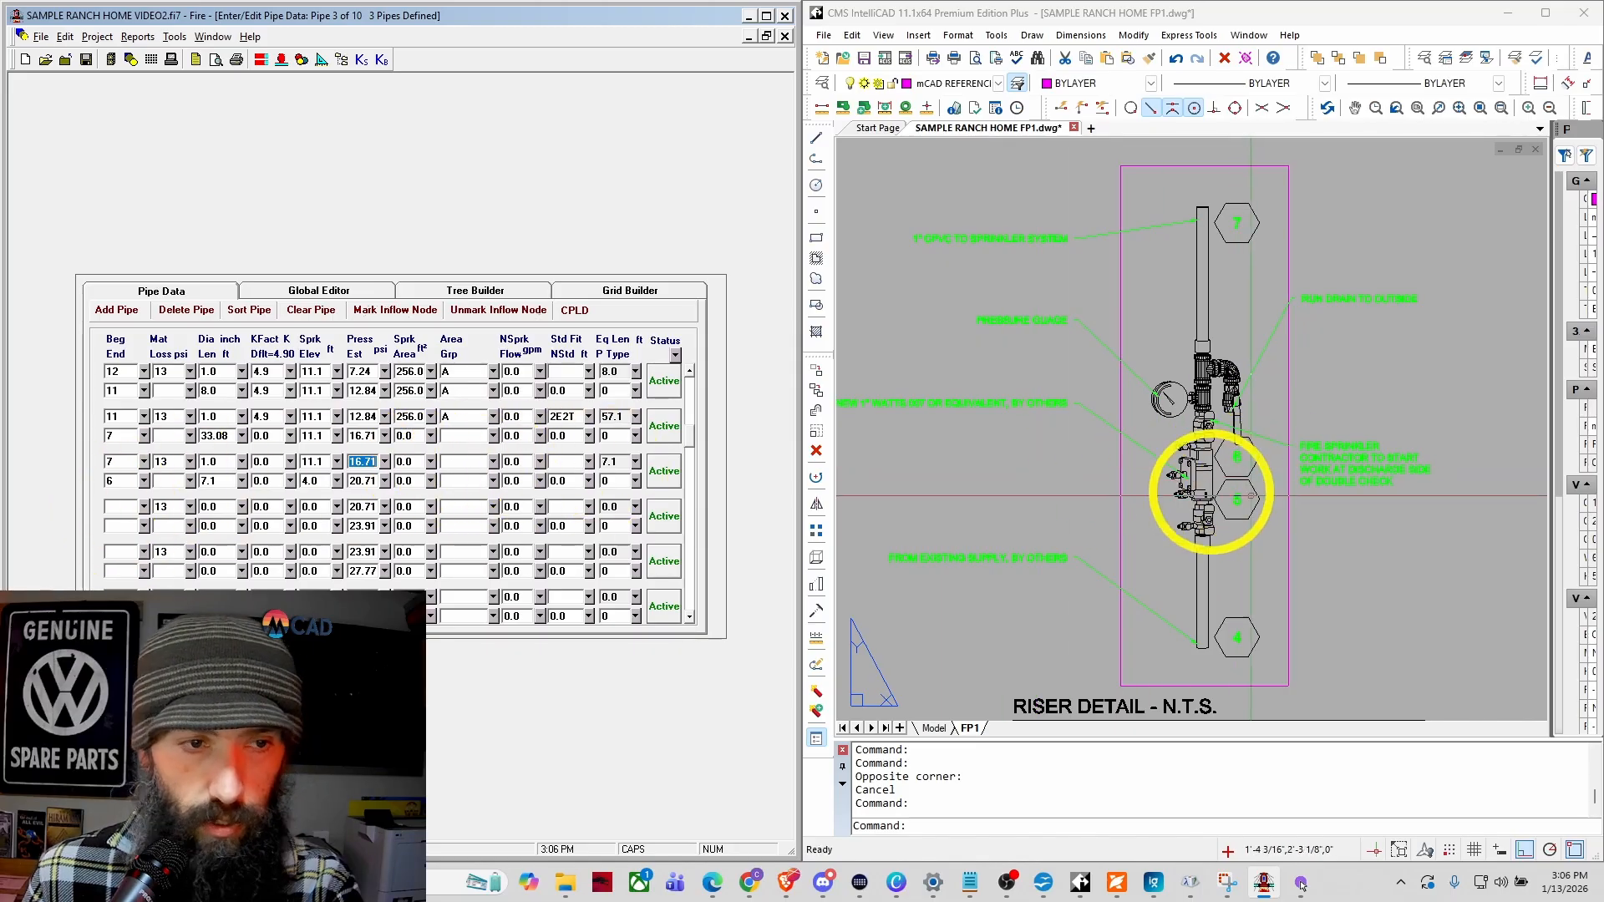
Step: Enter the next pipe from node 6 to node 5 and set its material to B as a pressure loss device
click(126, 506)
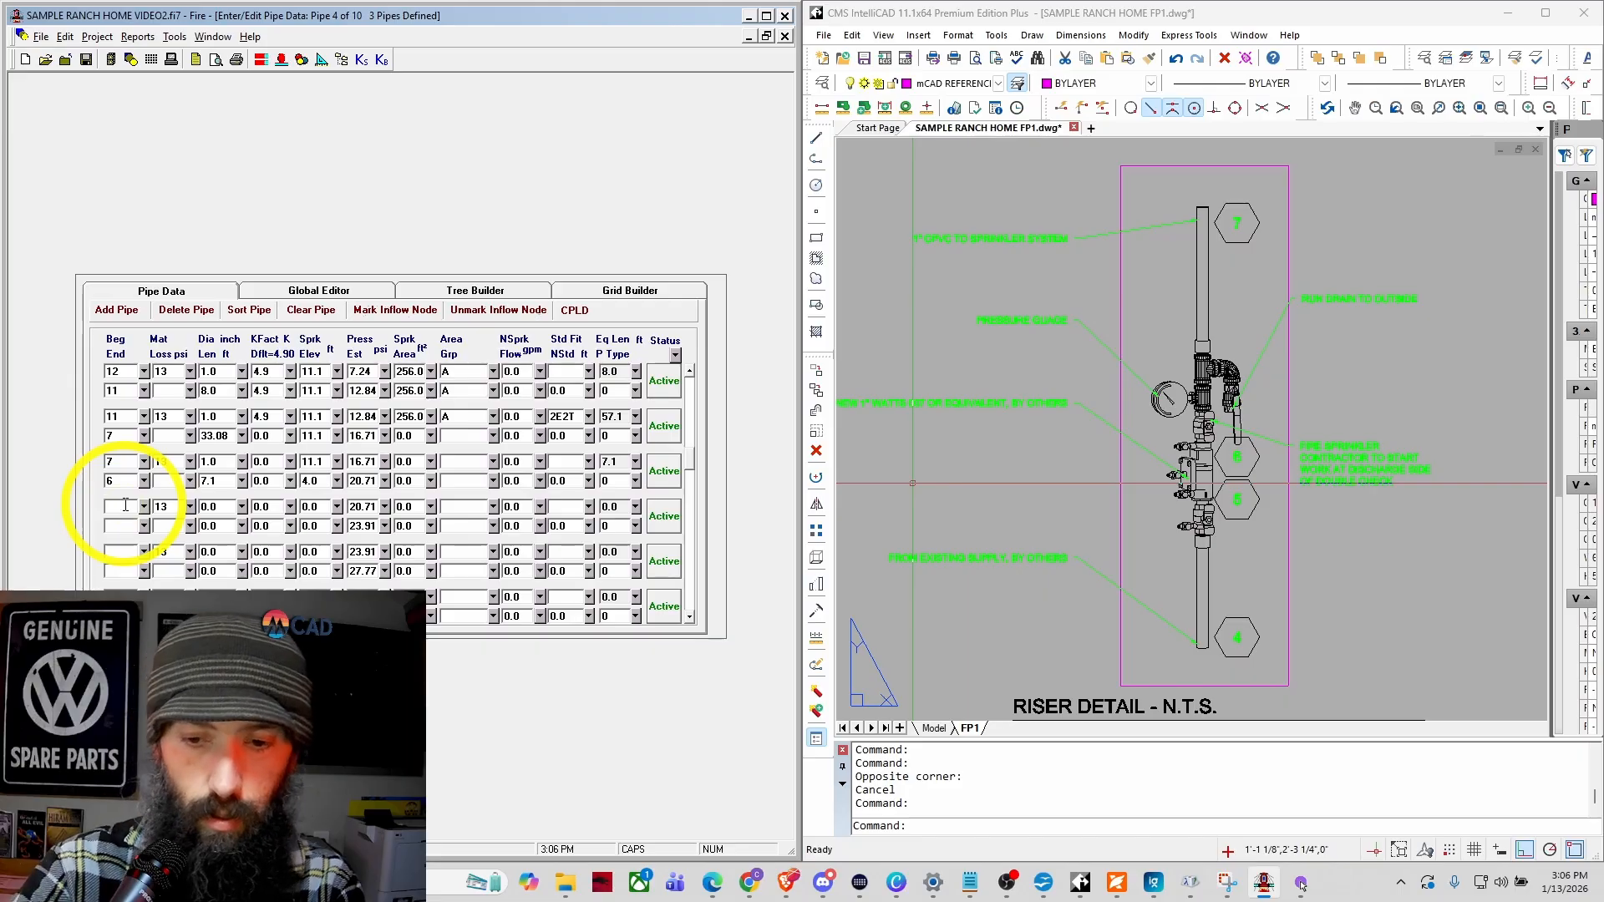
click(190, 506)
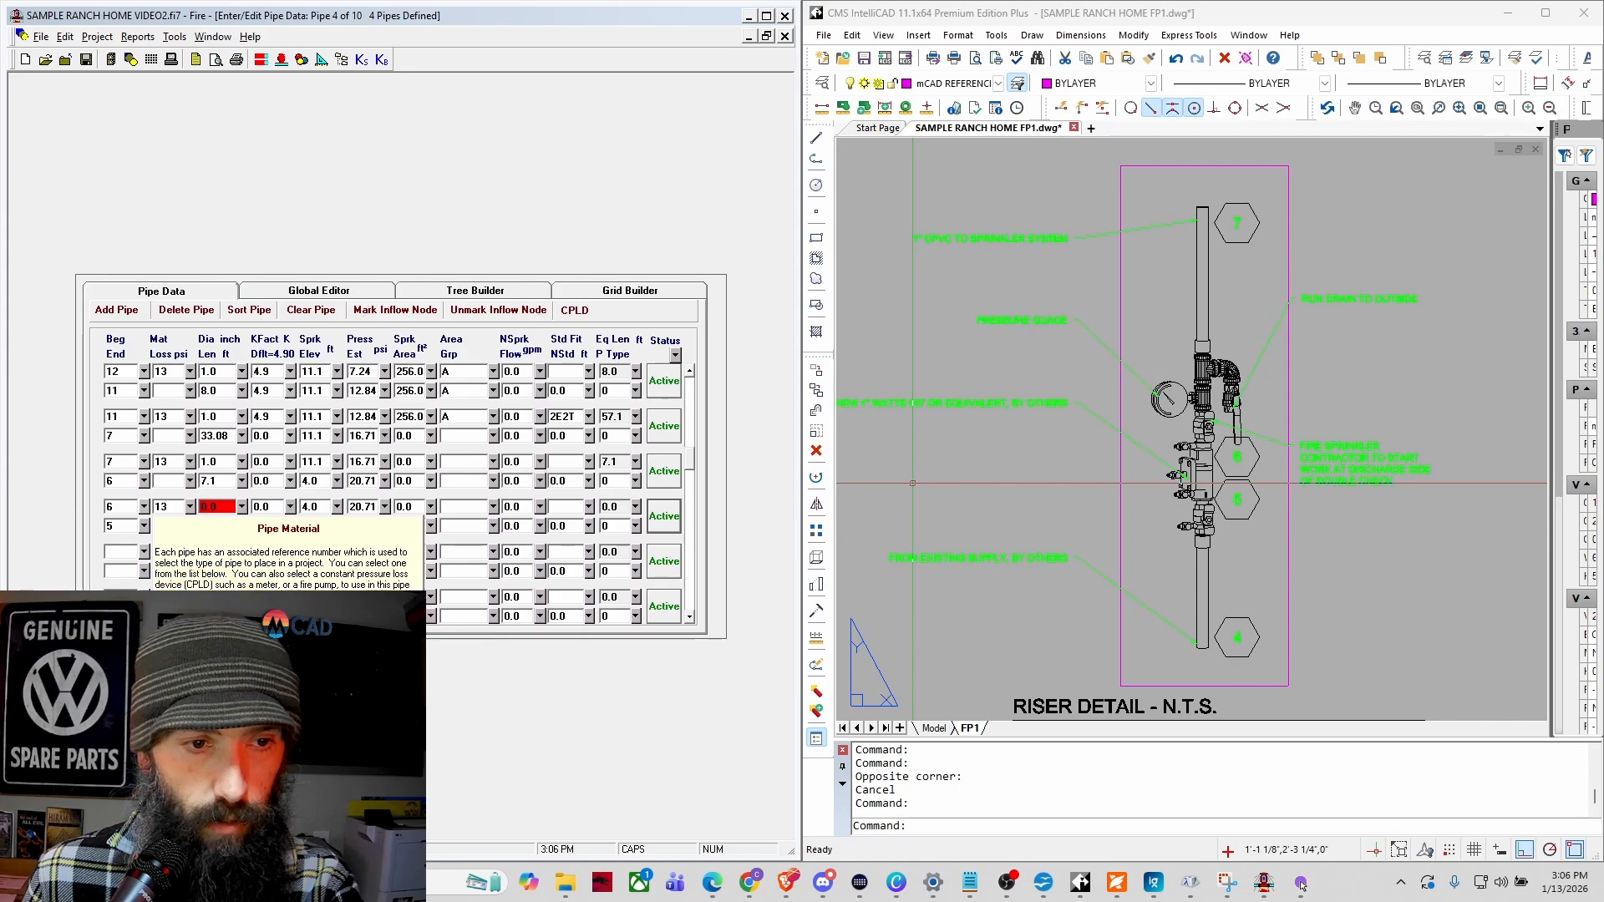
click(196, 640)
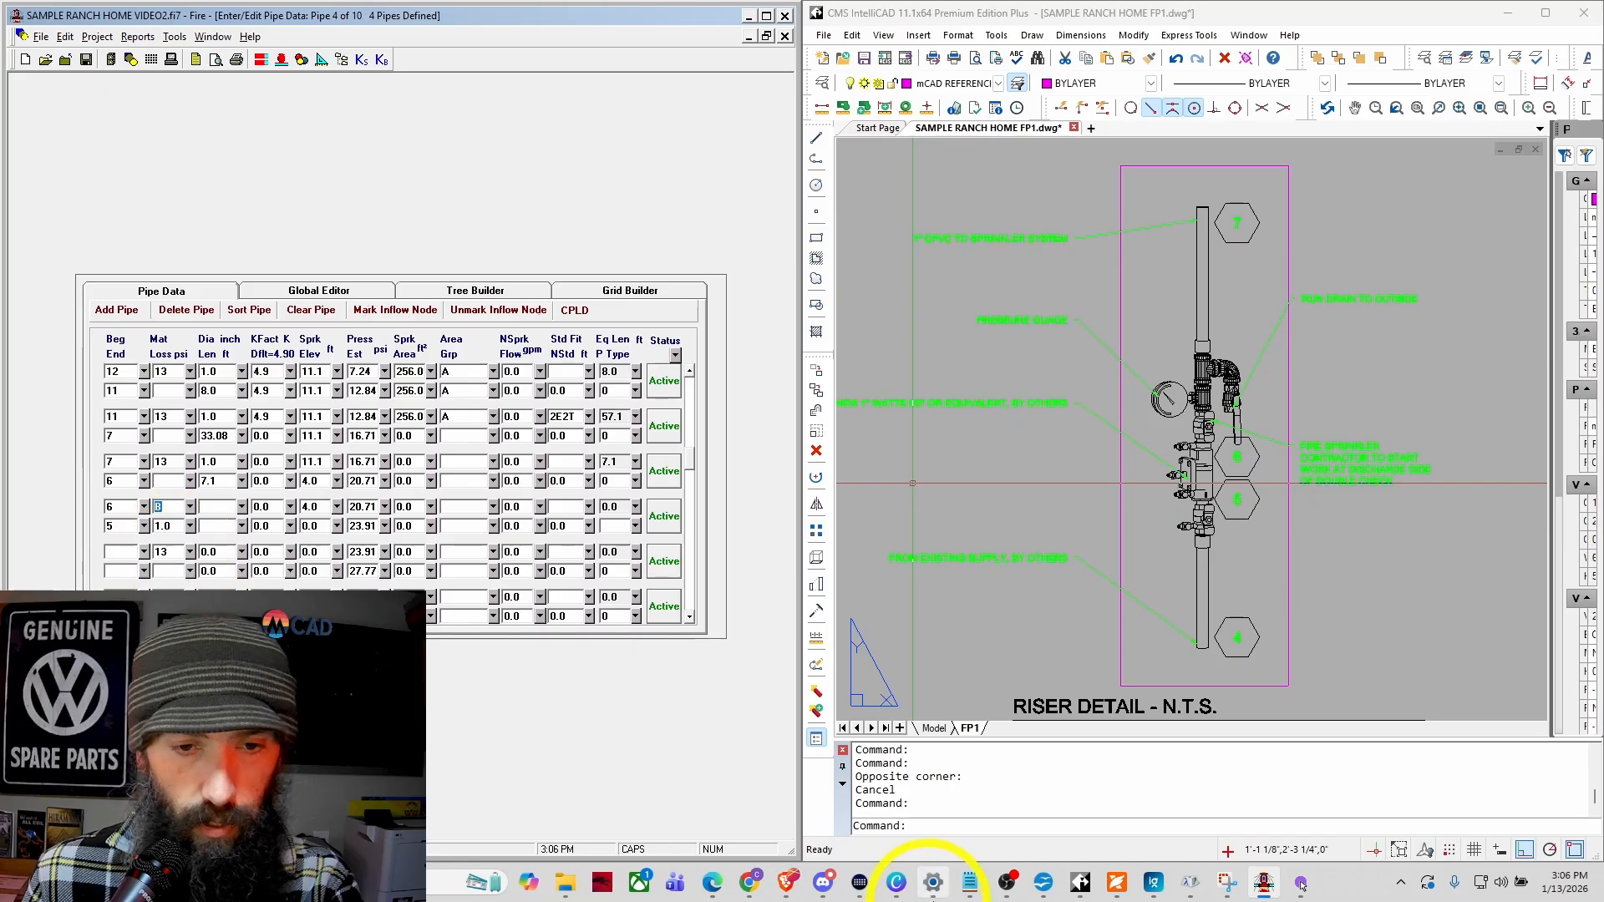
Step: Check the 1" pressure drop curve in the ES-007 PDF and set the loss between nodes 6 and 5 to 4 psi in Elite Fire
click(1113, 891)
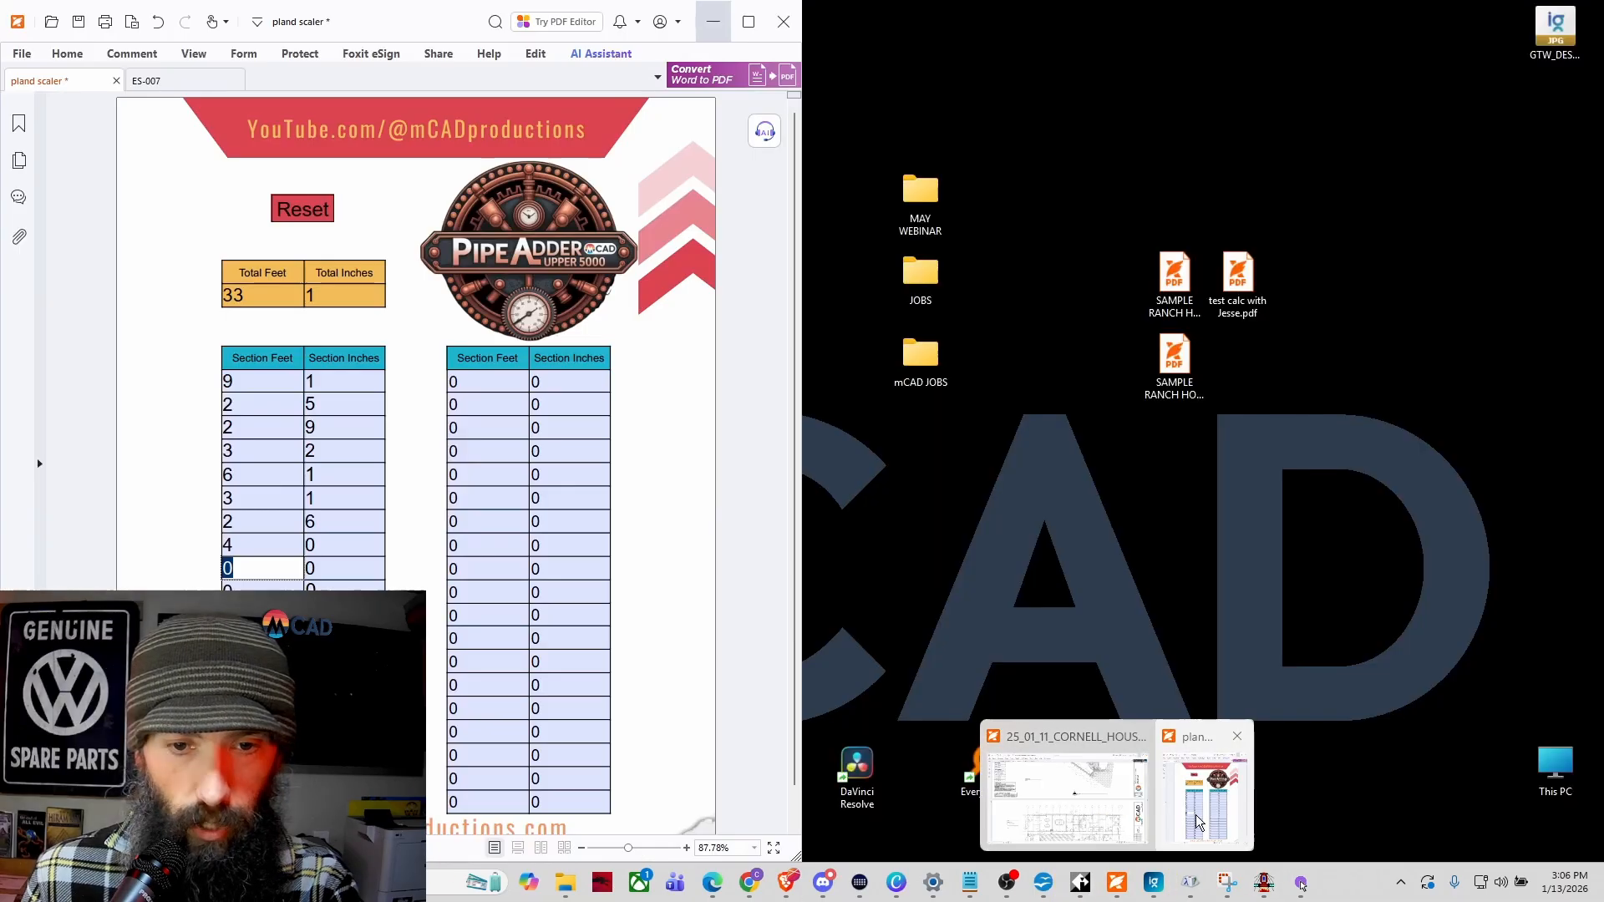
click(1205, 784)
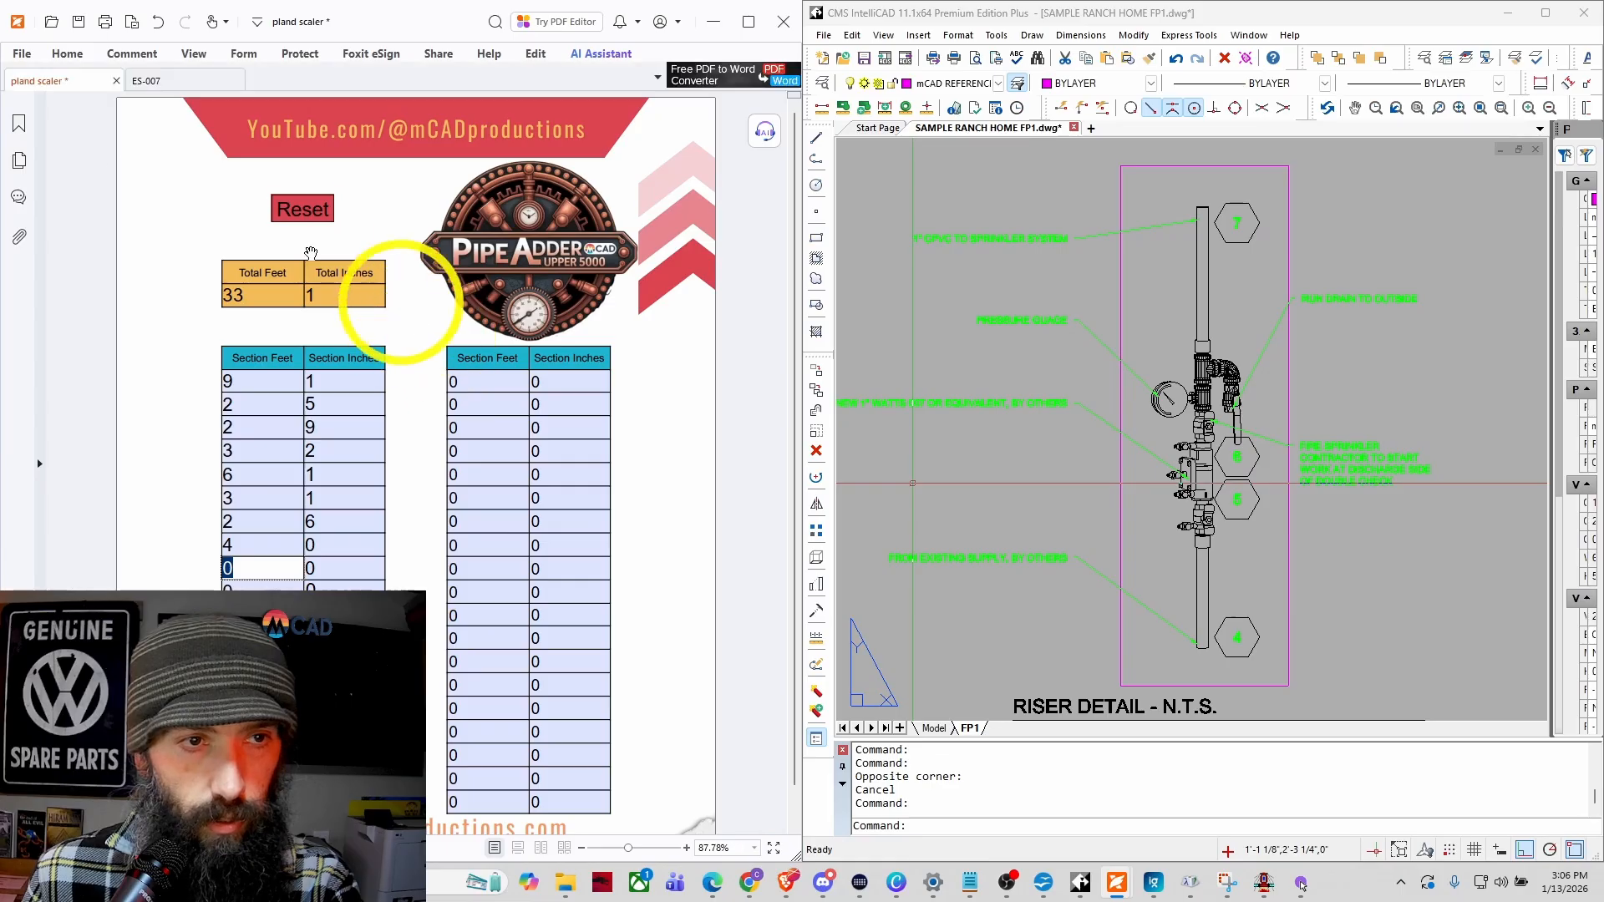
click(155, 81)
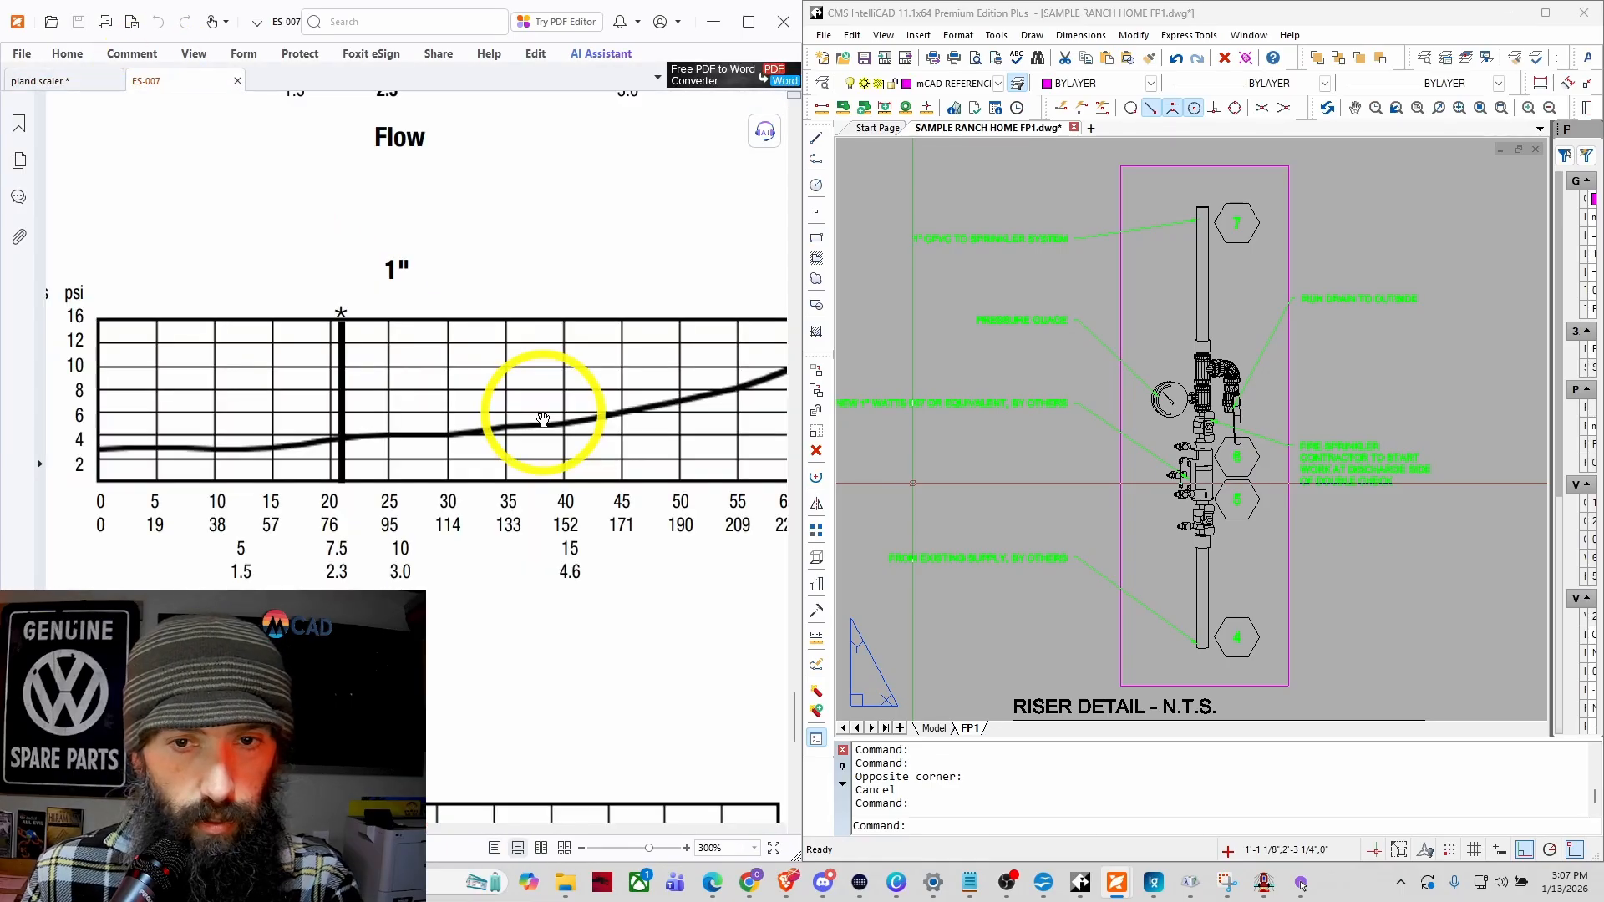
ctrl+scroll(543, 420, down, 1)
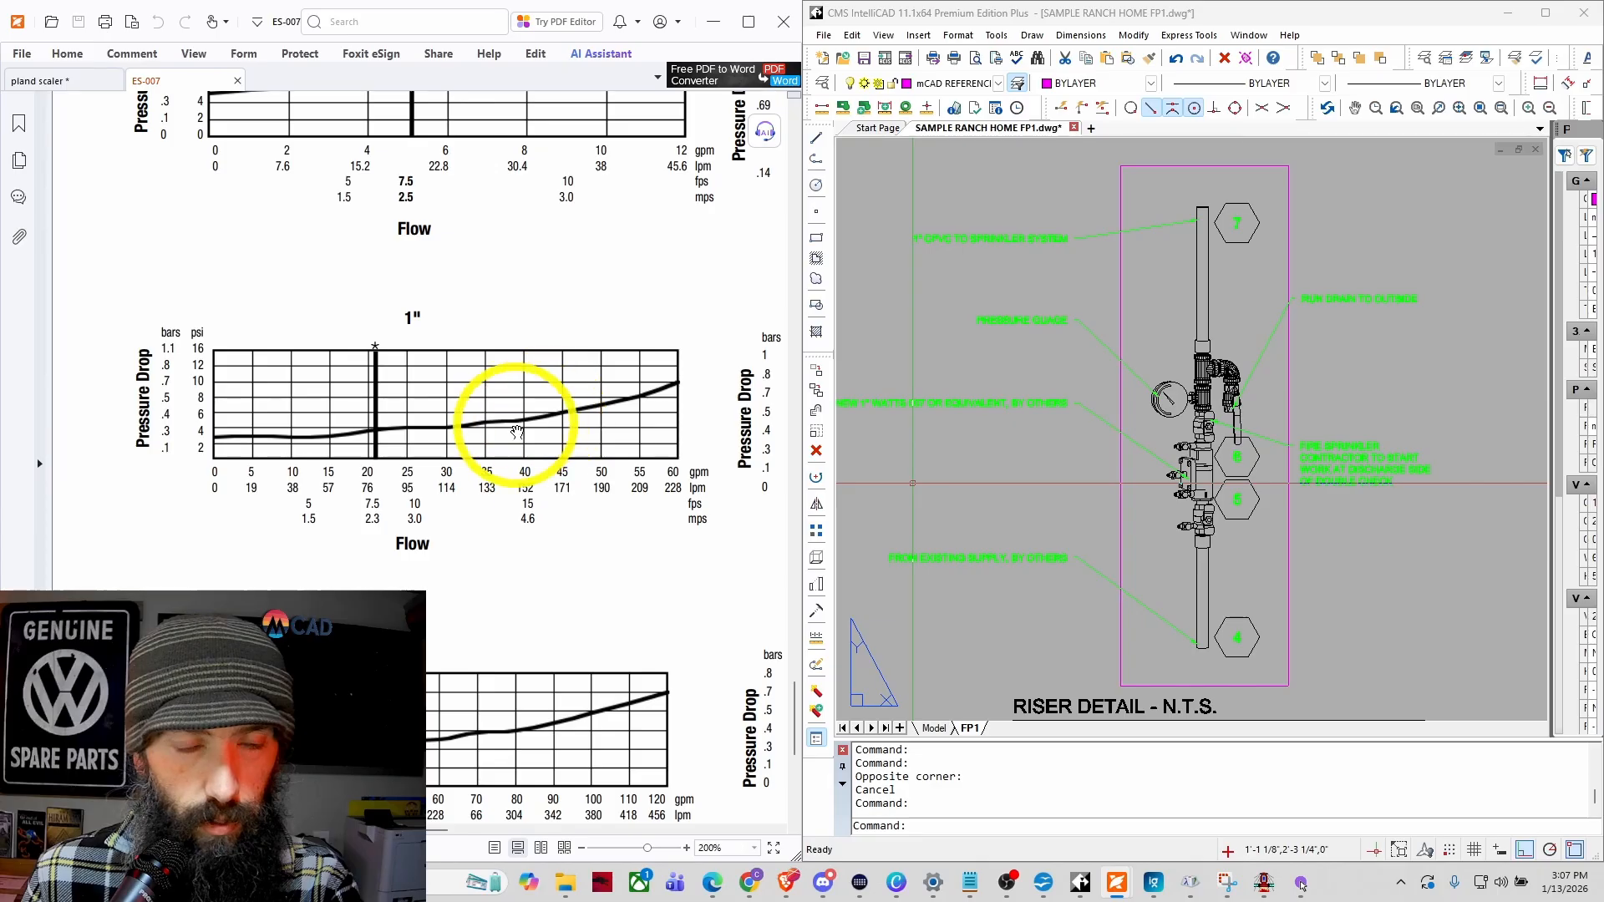
drag(537, 416, 539, 462)
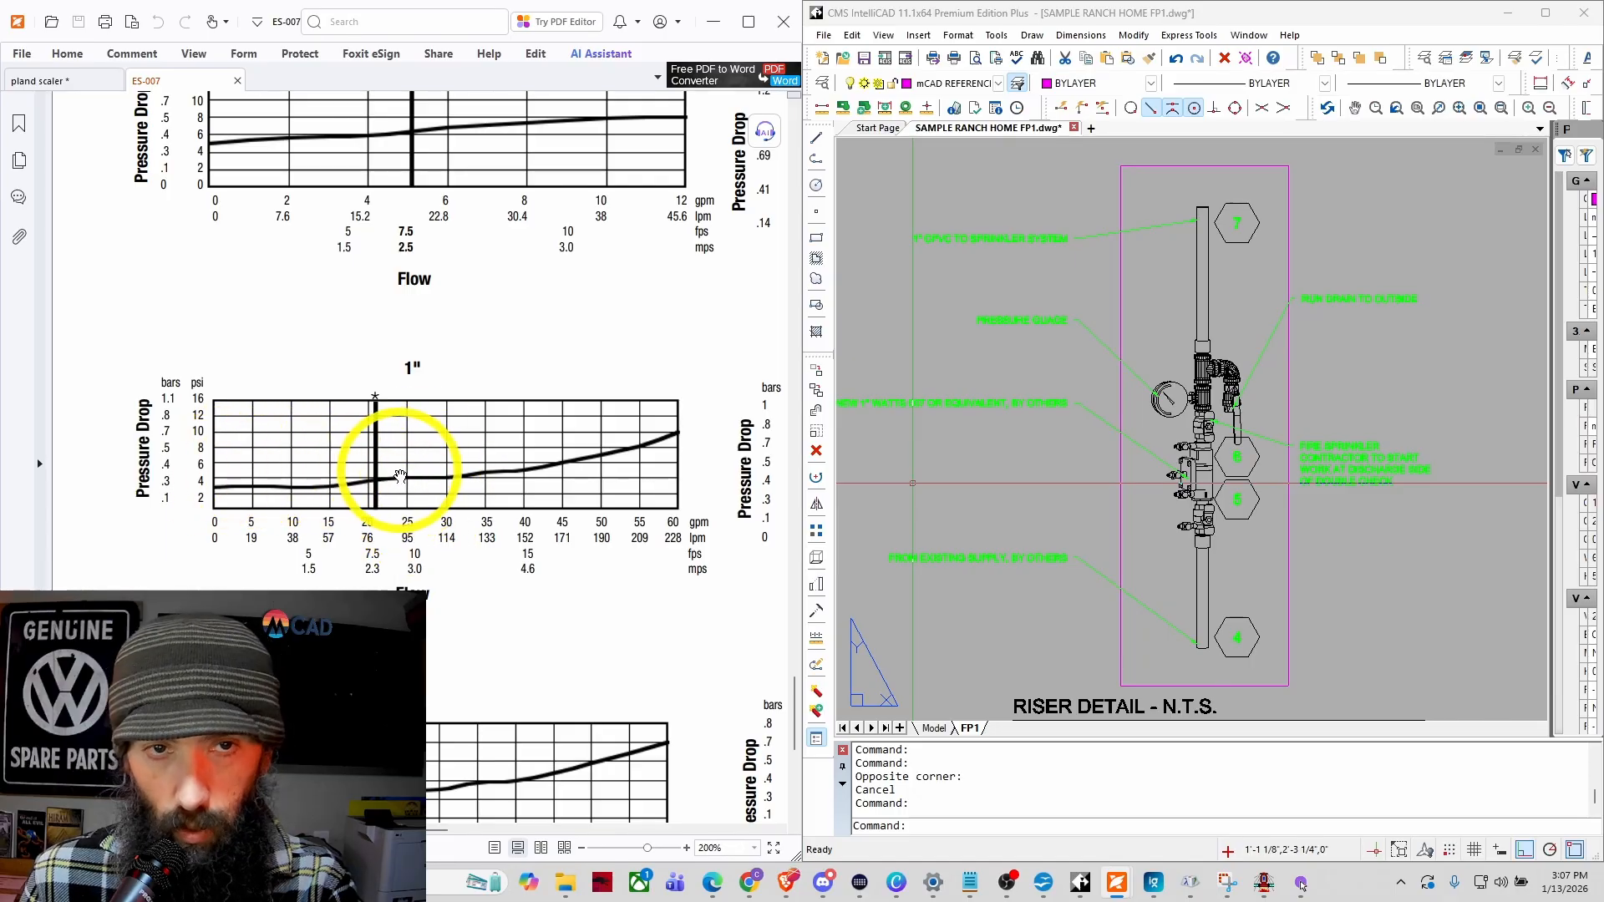
click(711, 23)
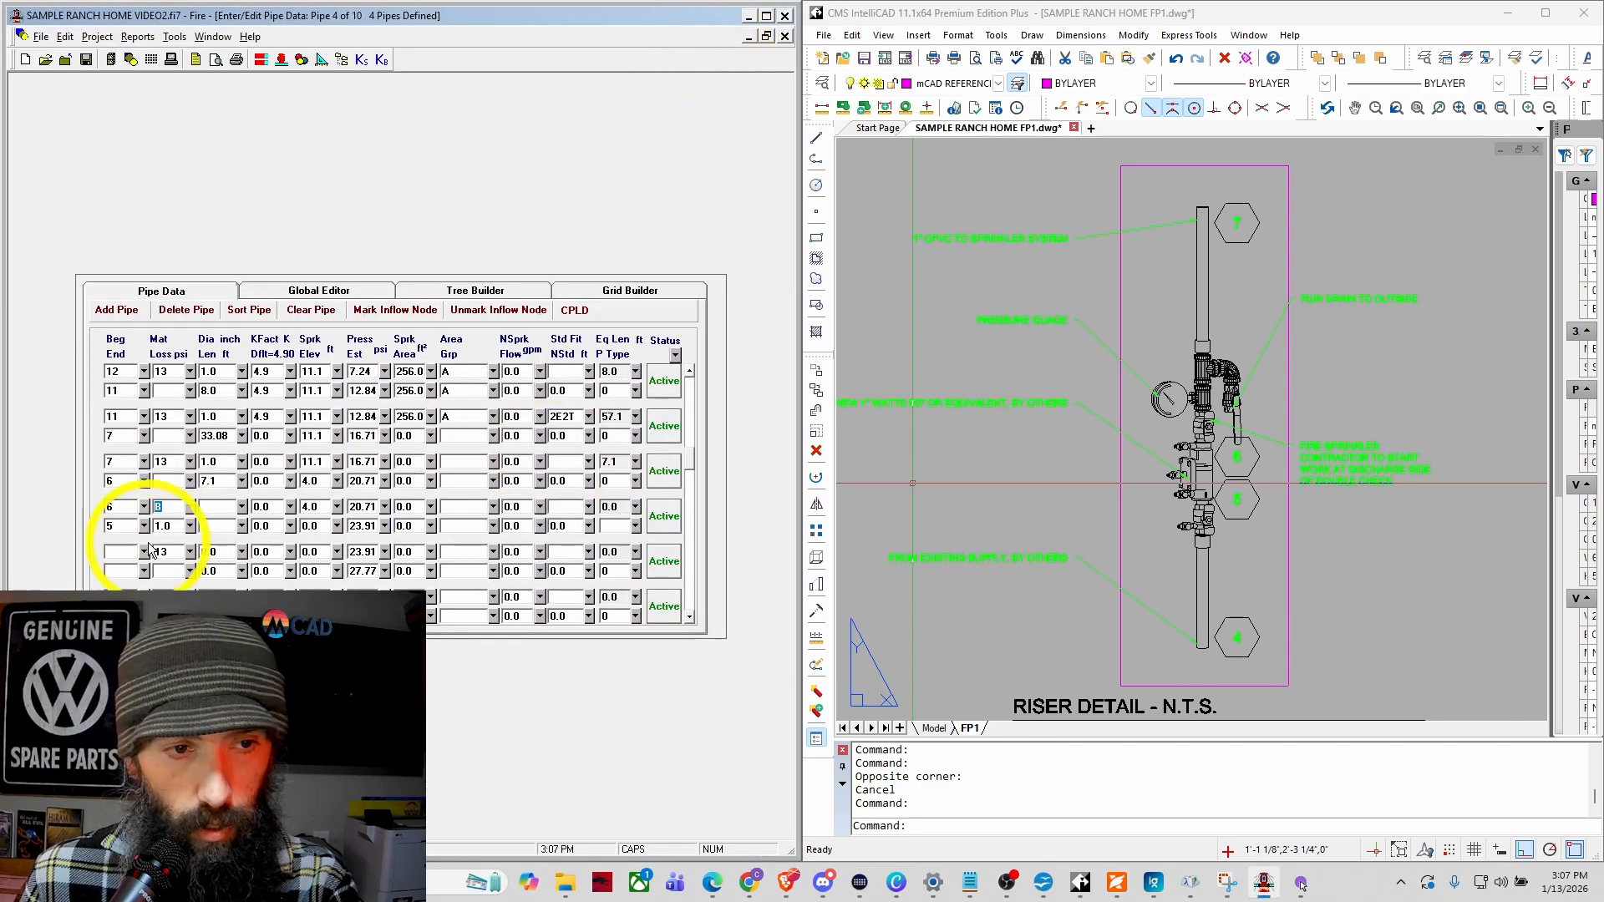
click(180, 529)
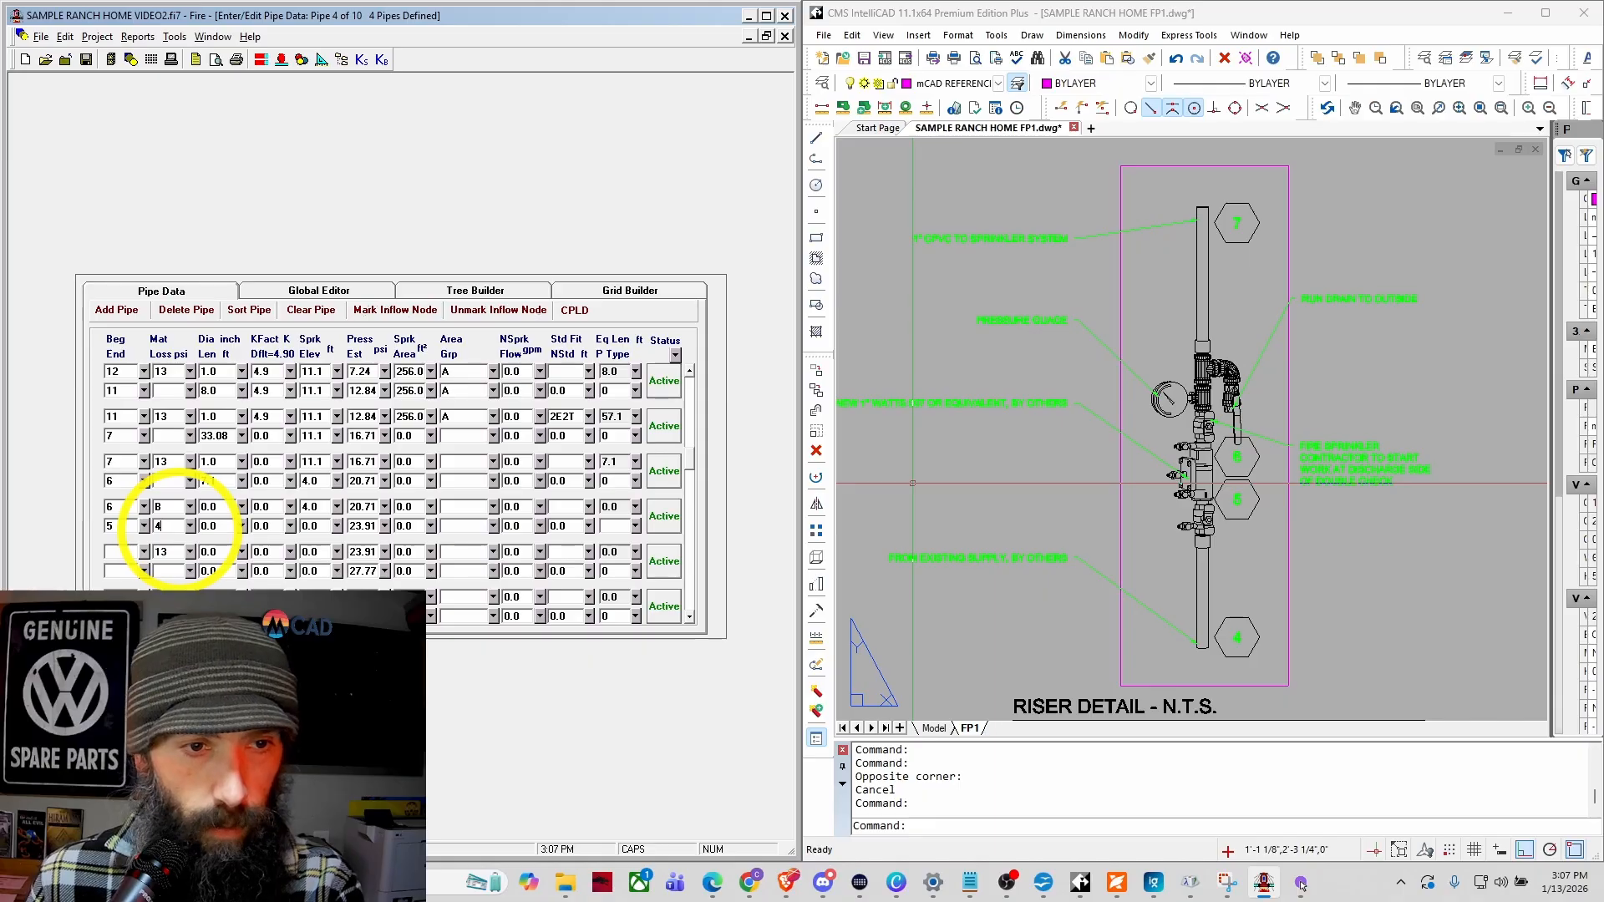
key(Tab)
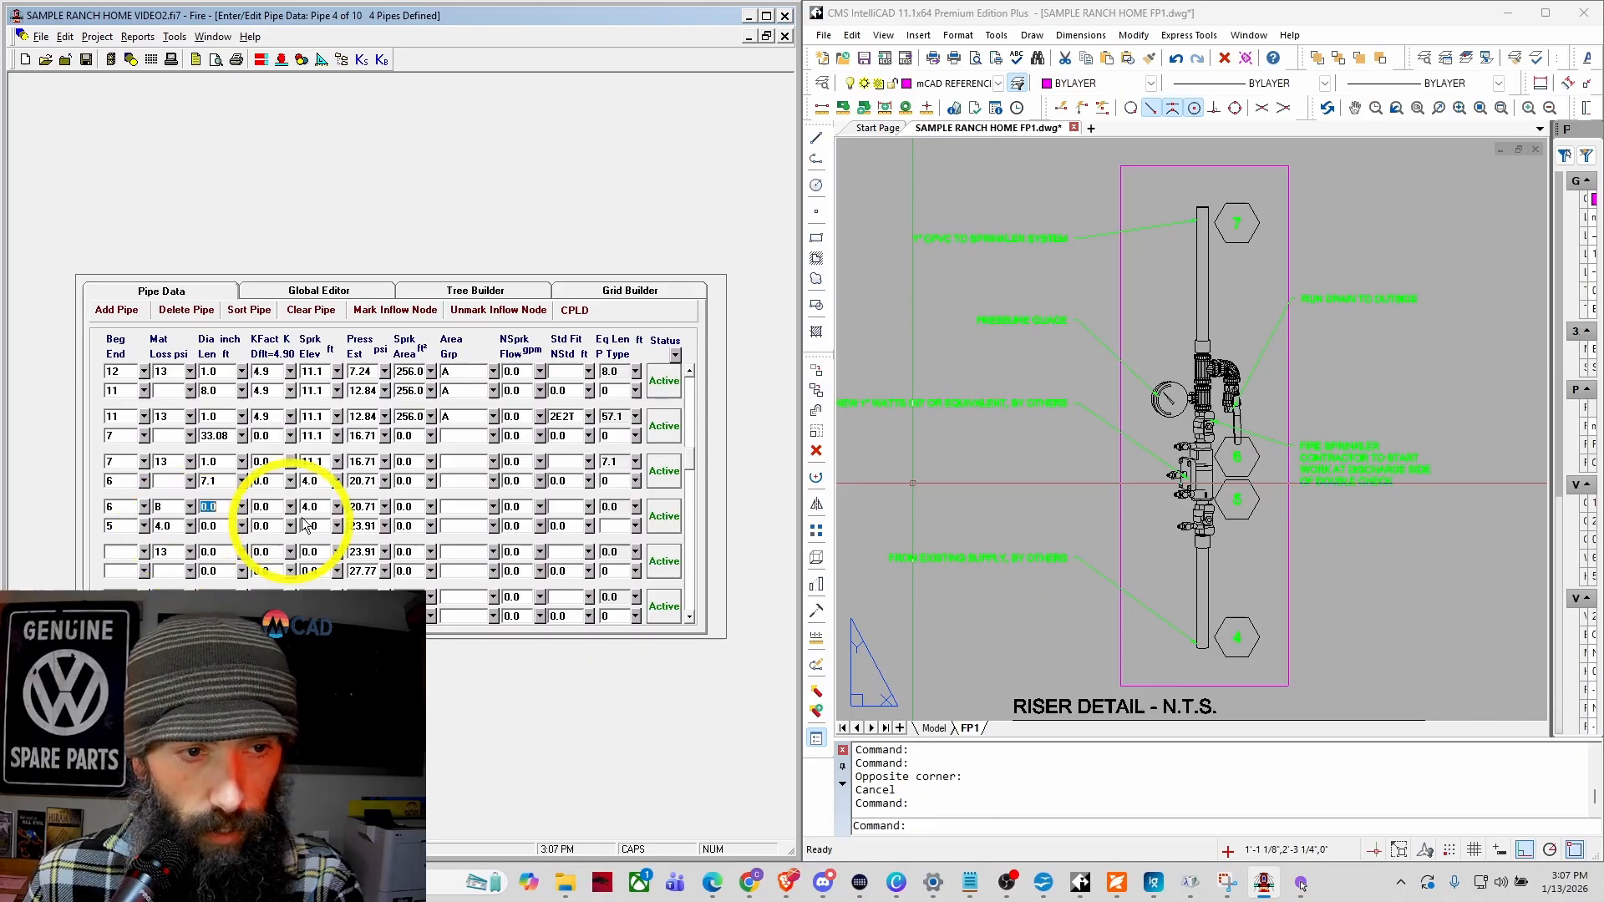
Step: Enter the pipe from node 5 to node 4 with material 13, 1 inch diameter and 3 ft length
click(130, 568)
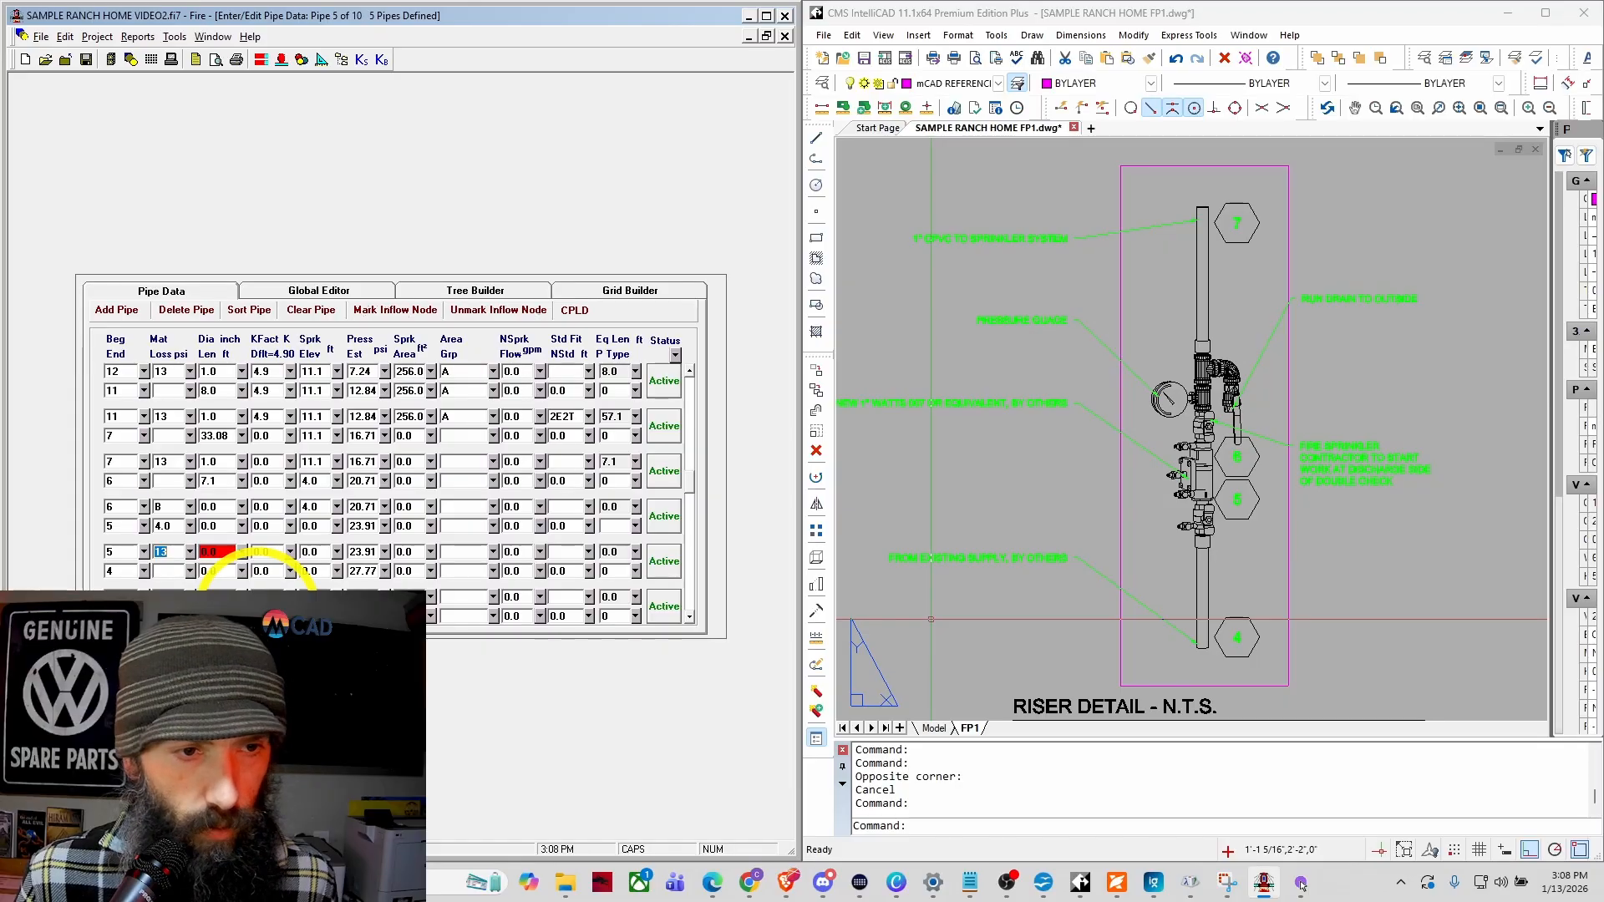
click(223, 553)
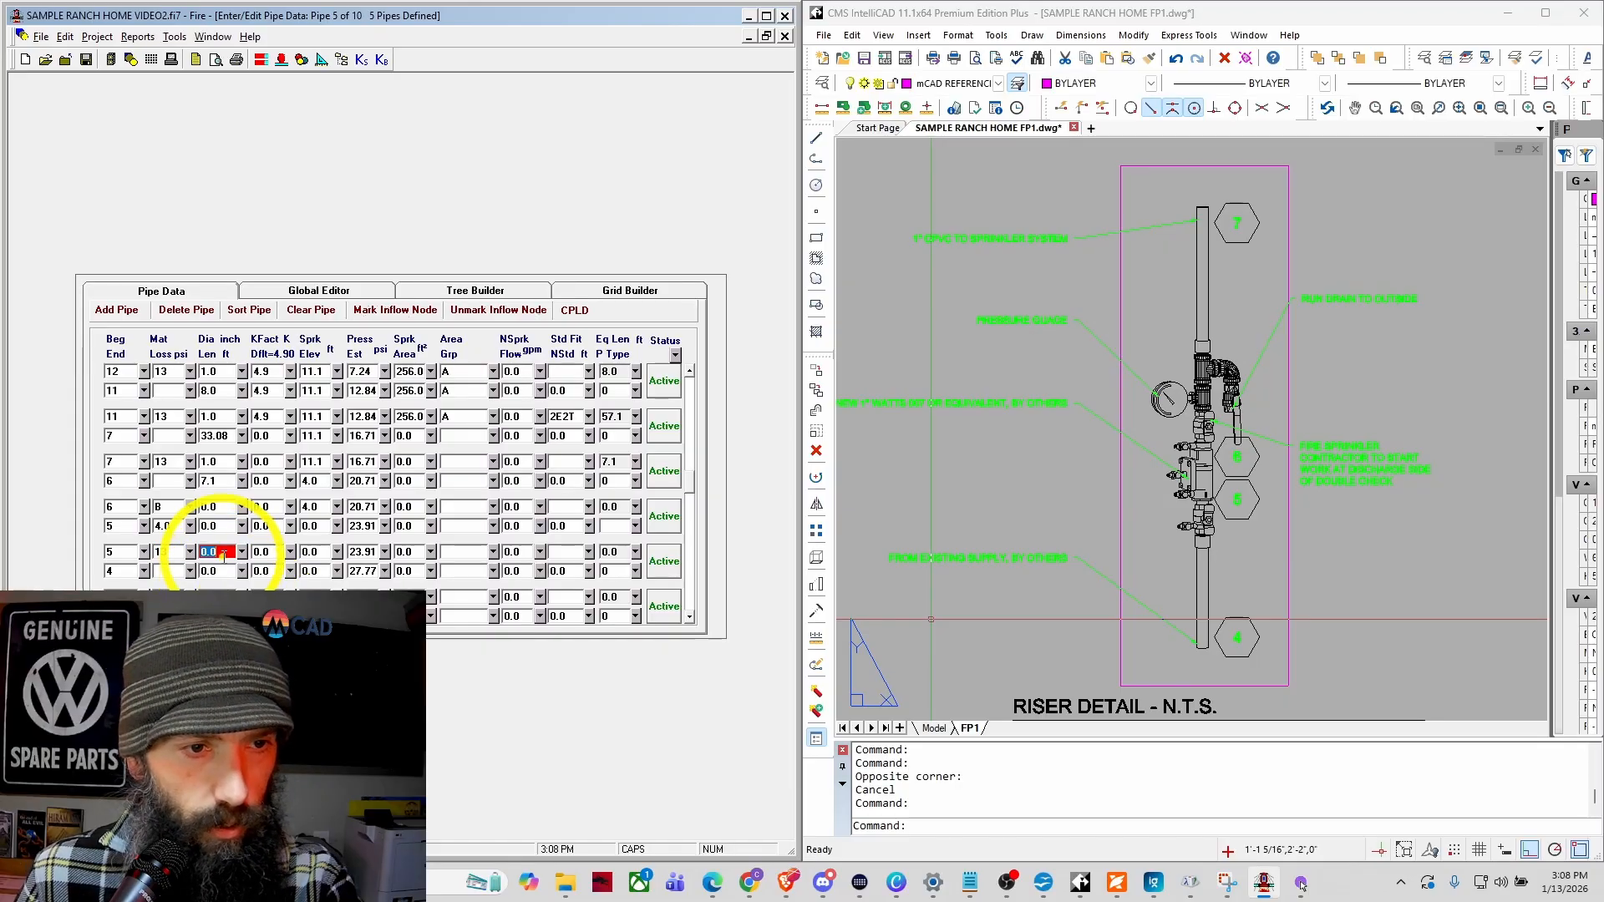
text(1)
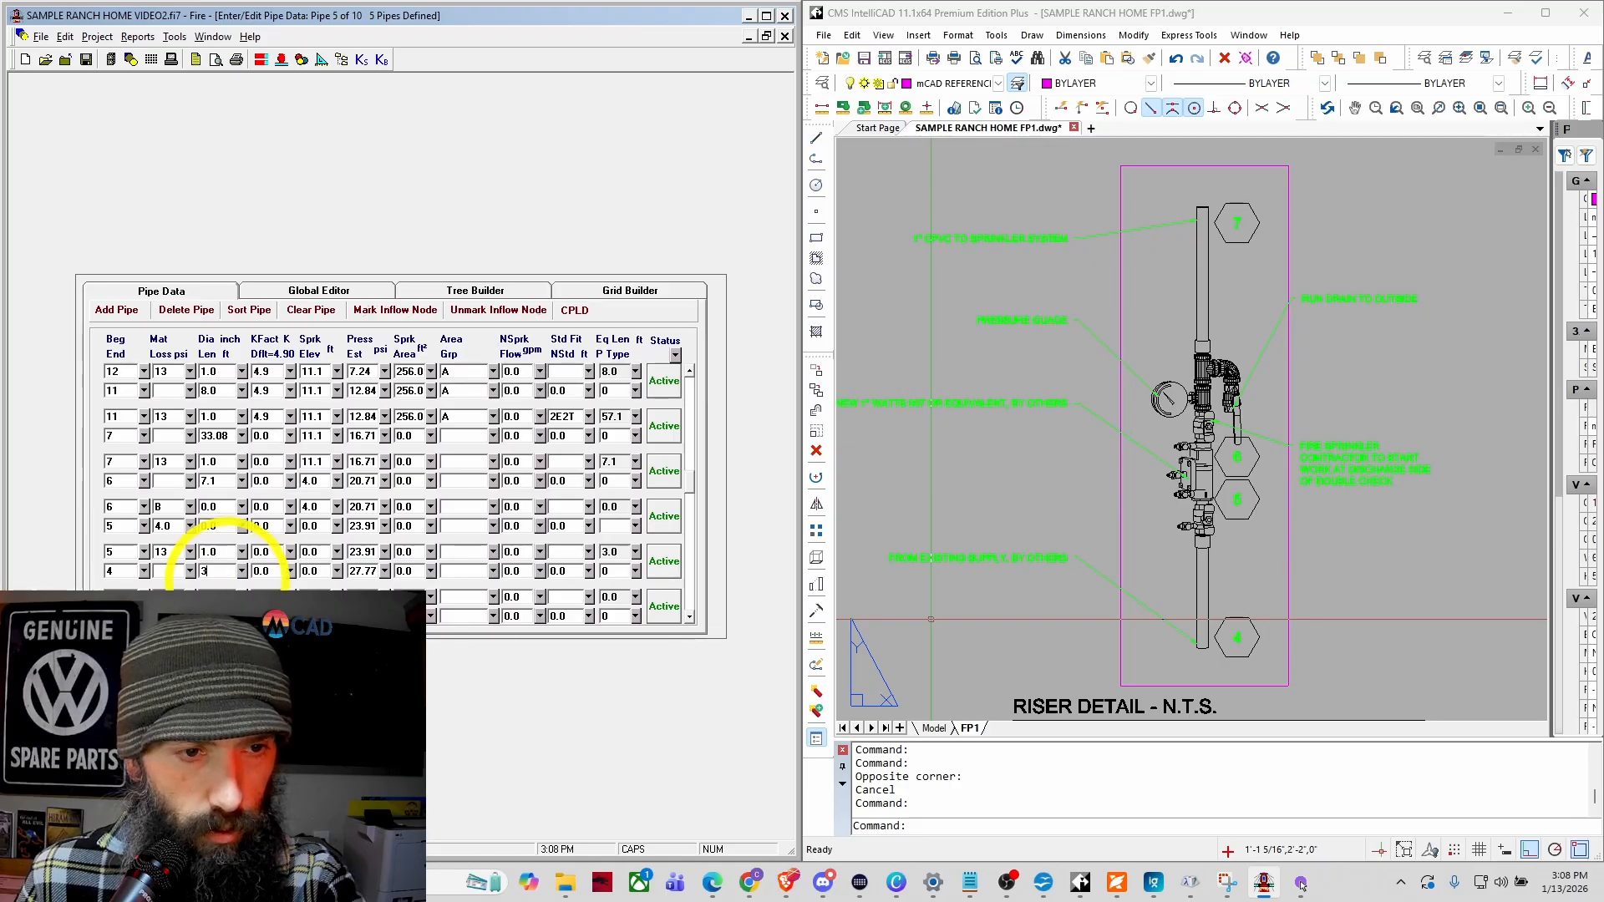
key(Tab)
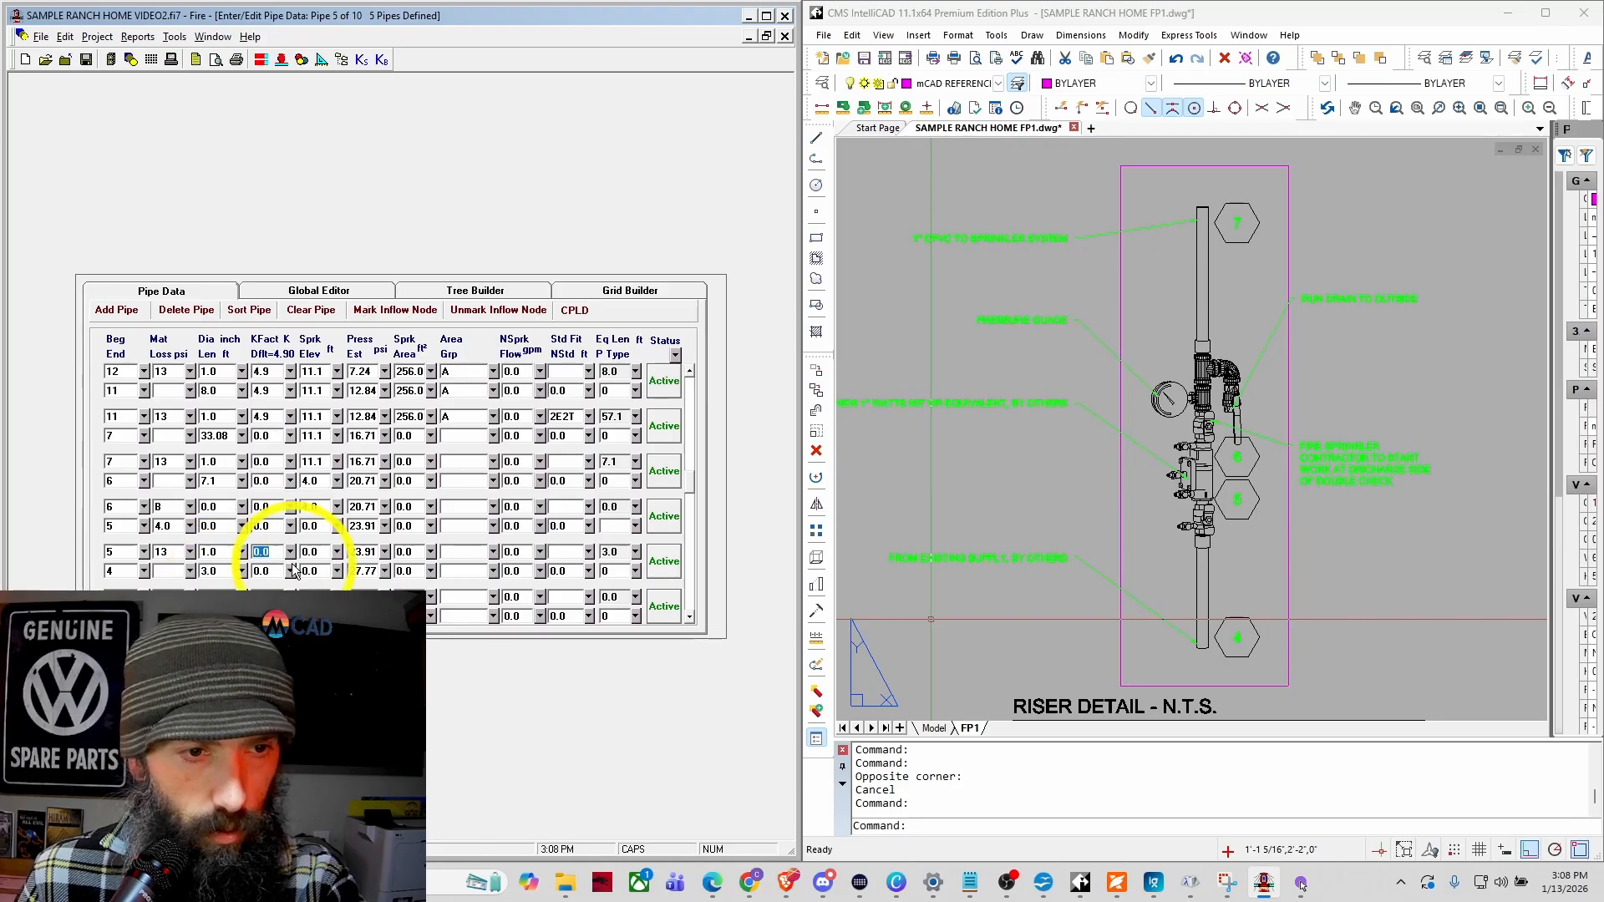
key(Tab)
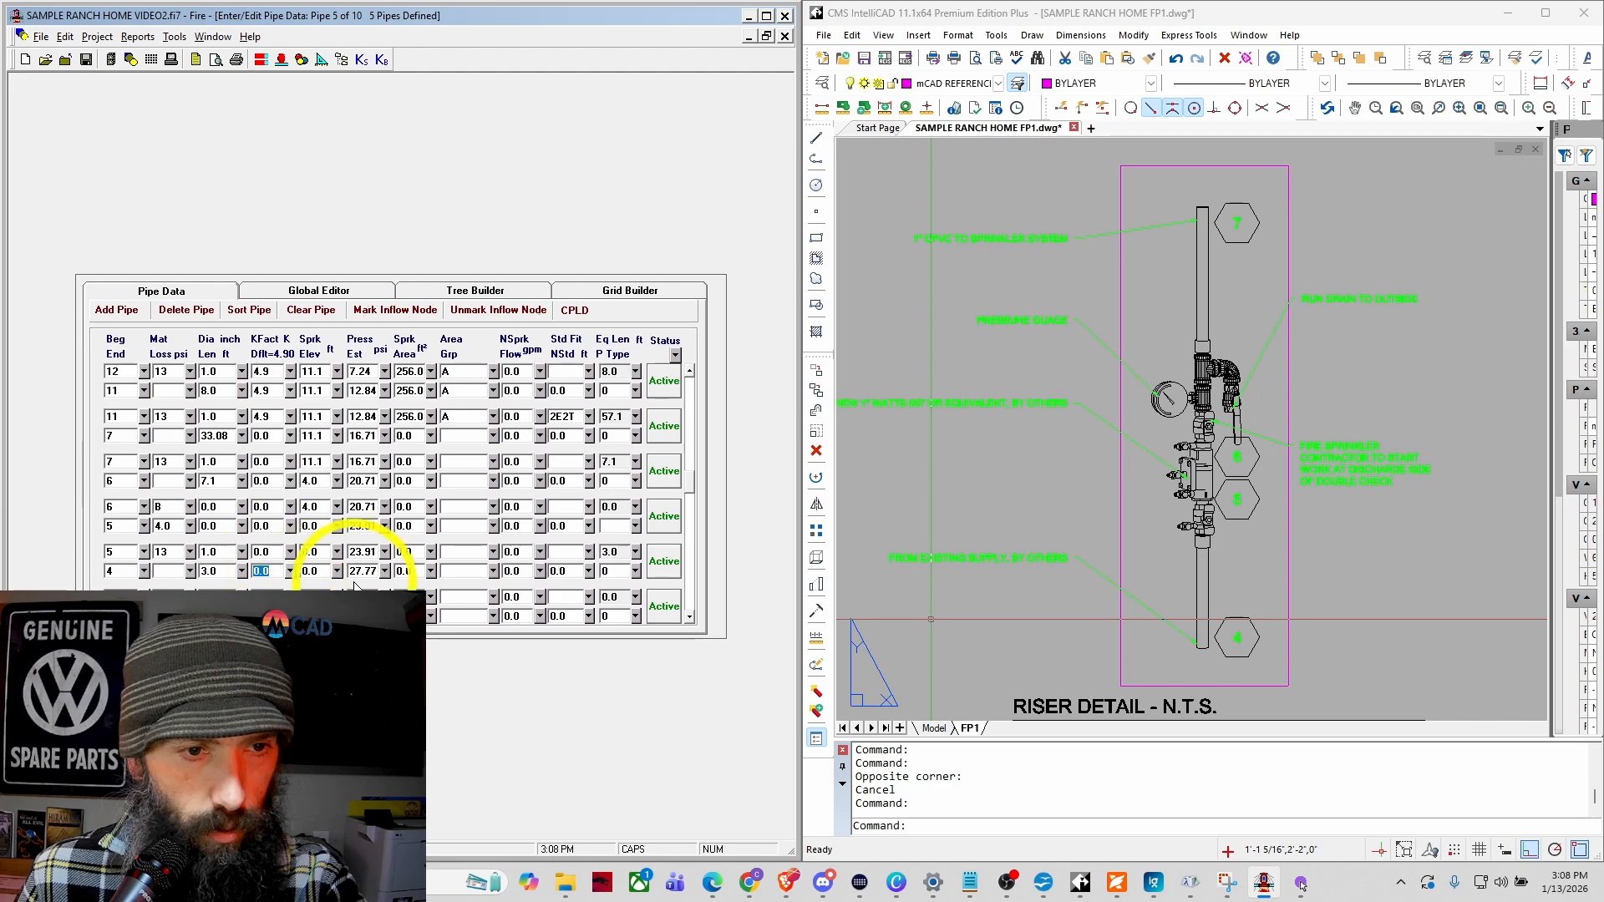
Step: Set the elevation of node 5 to 4 ft and of node 4 to 1 ft
click(320, 525)
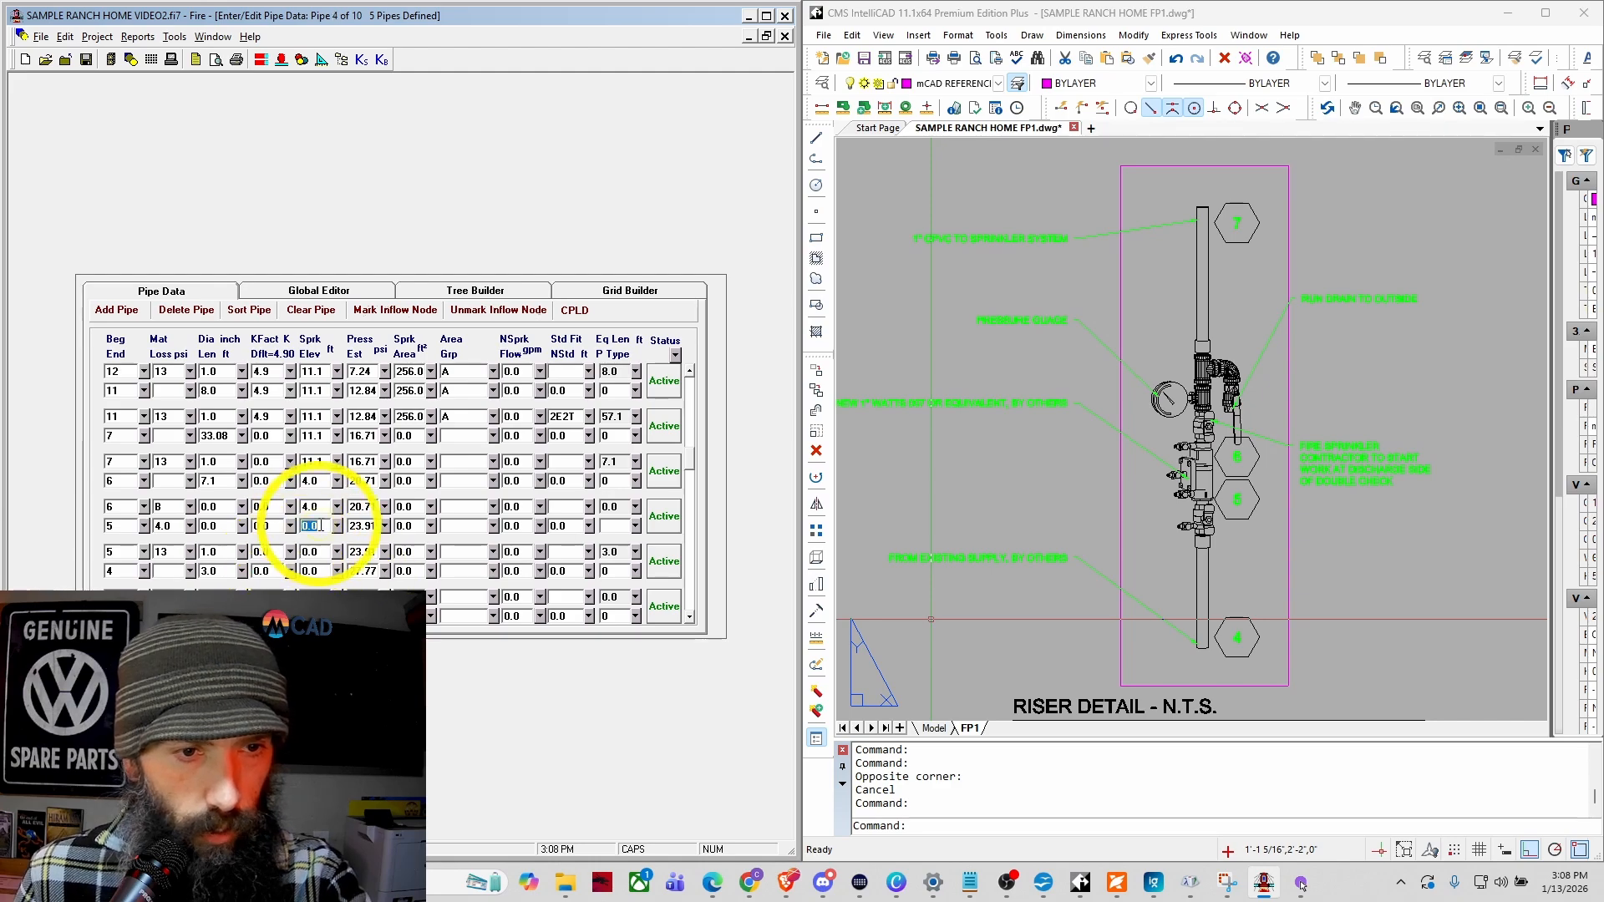
text(4)
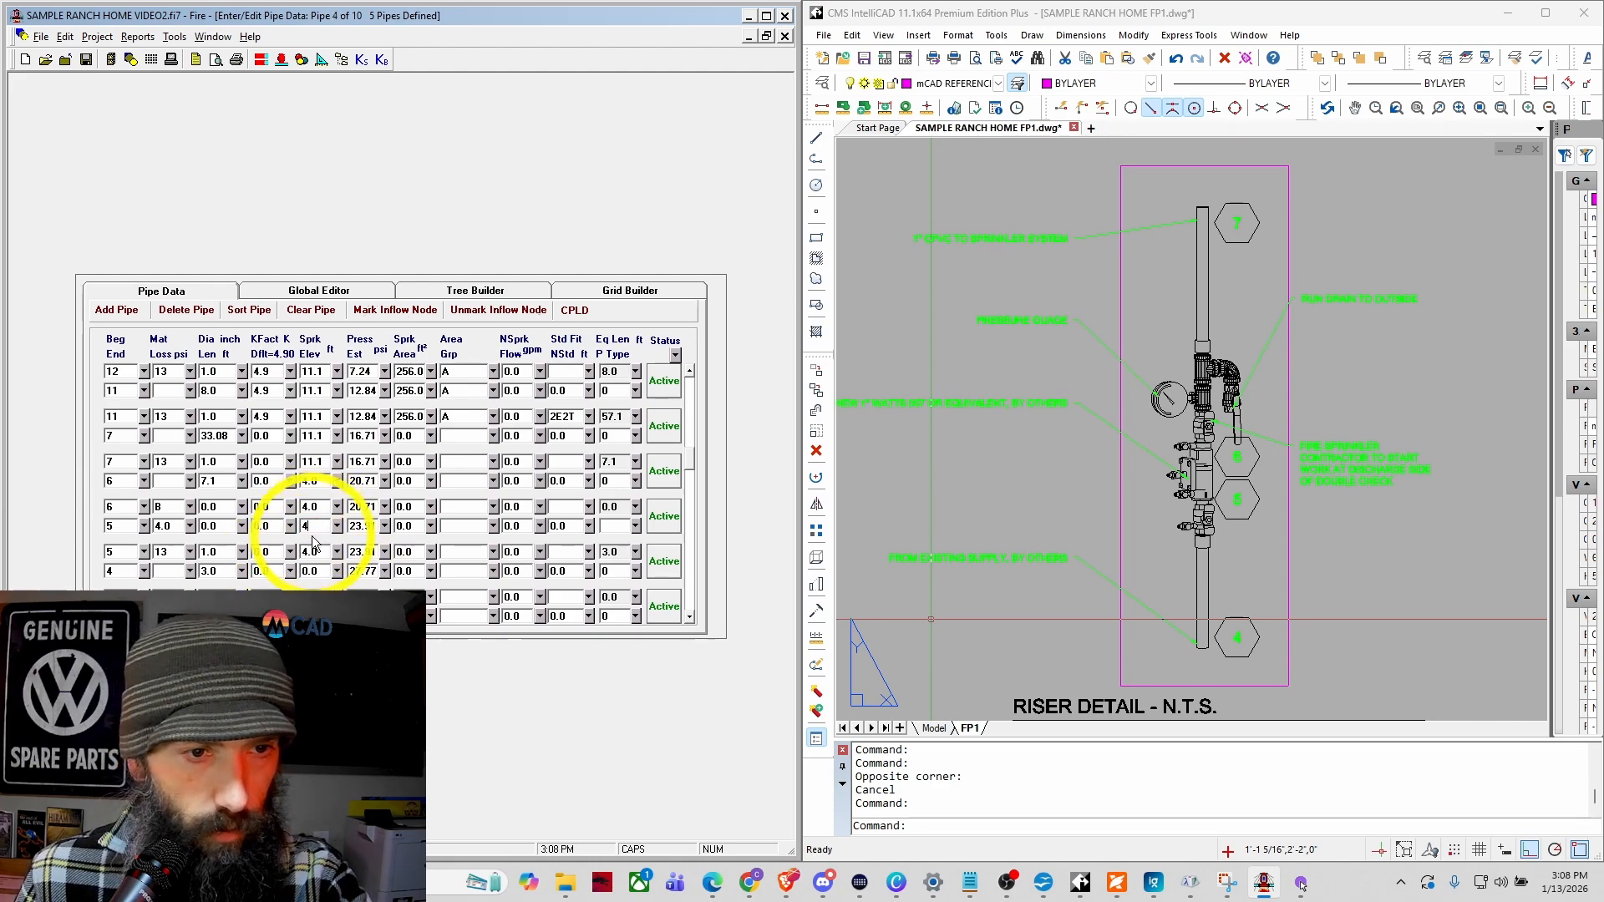
key(Tab)
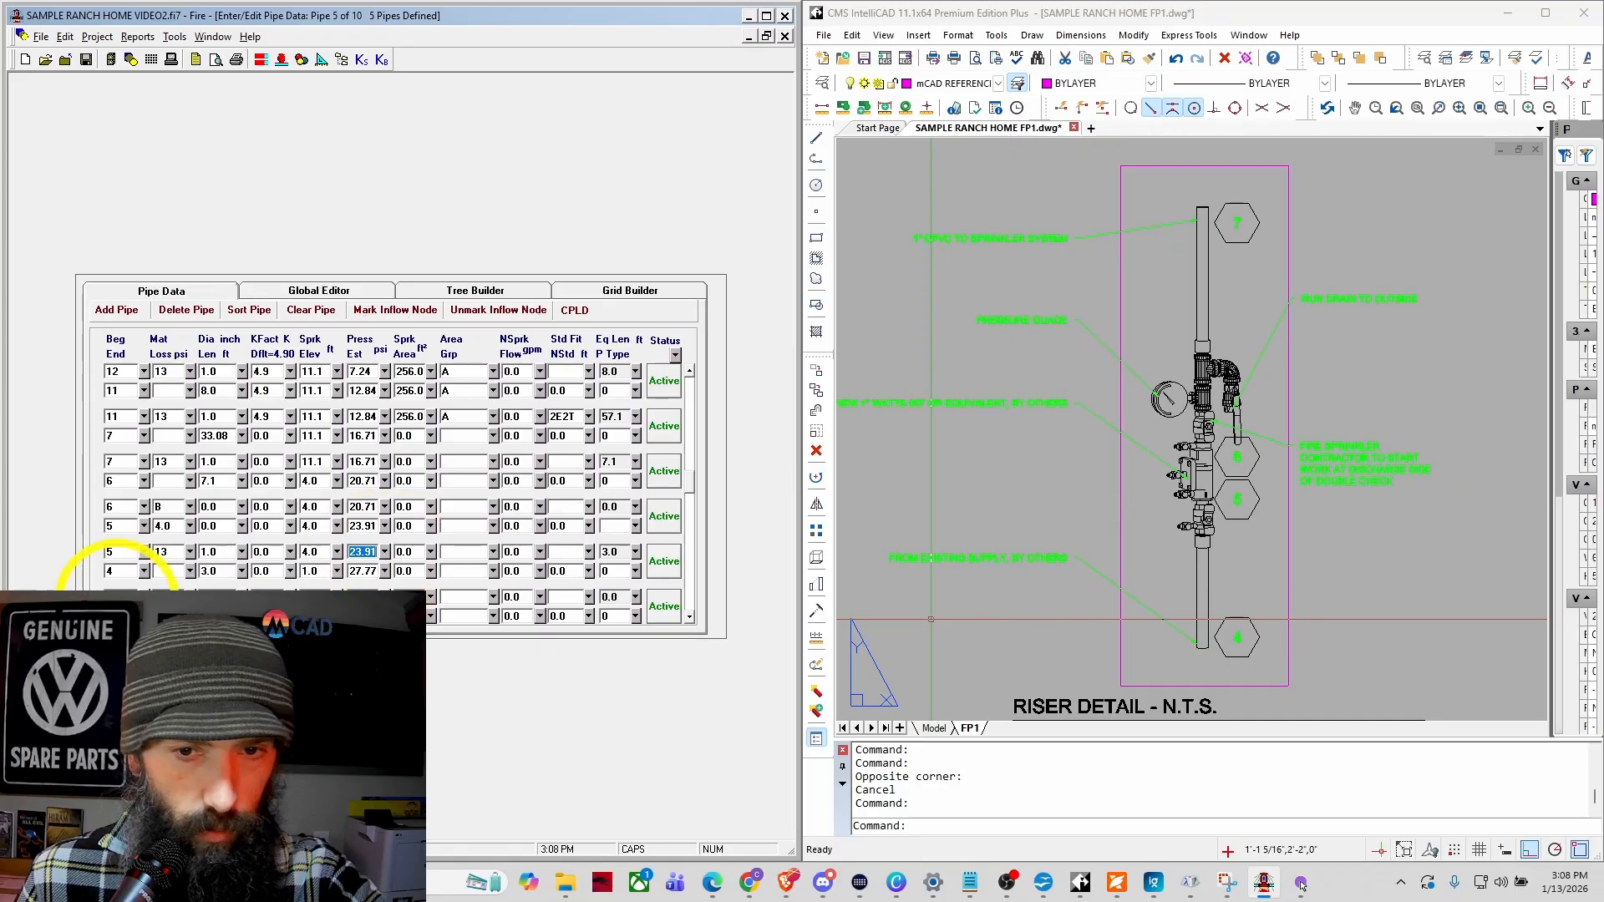
Step: Enter the next pipe from node 4 to node 3 with material 13 and a 1 inch diameter
click(127, 598)
text(4)
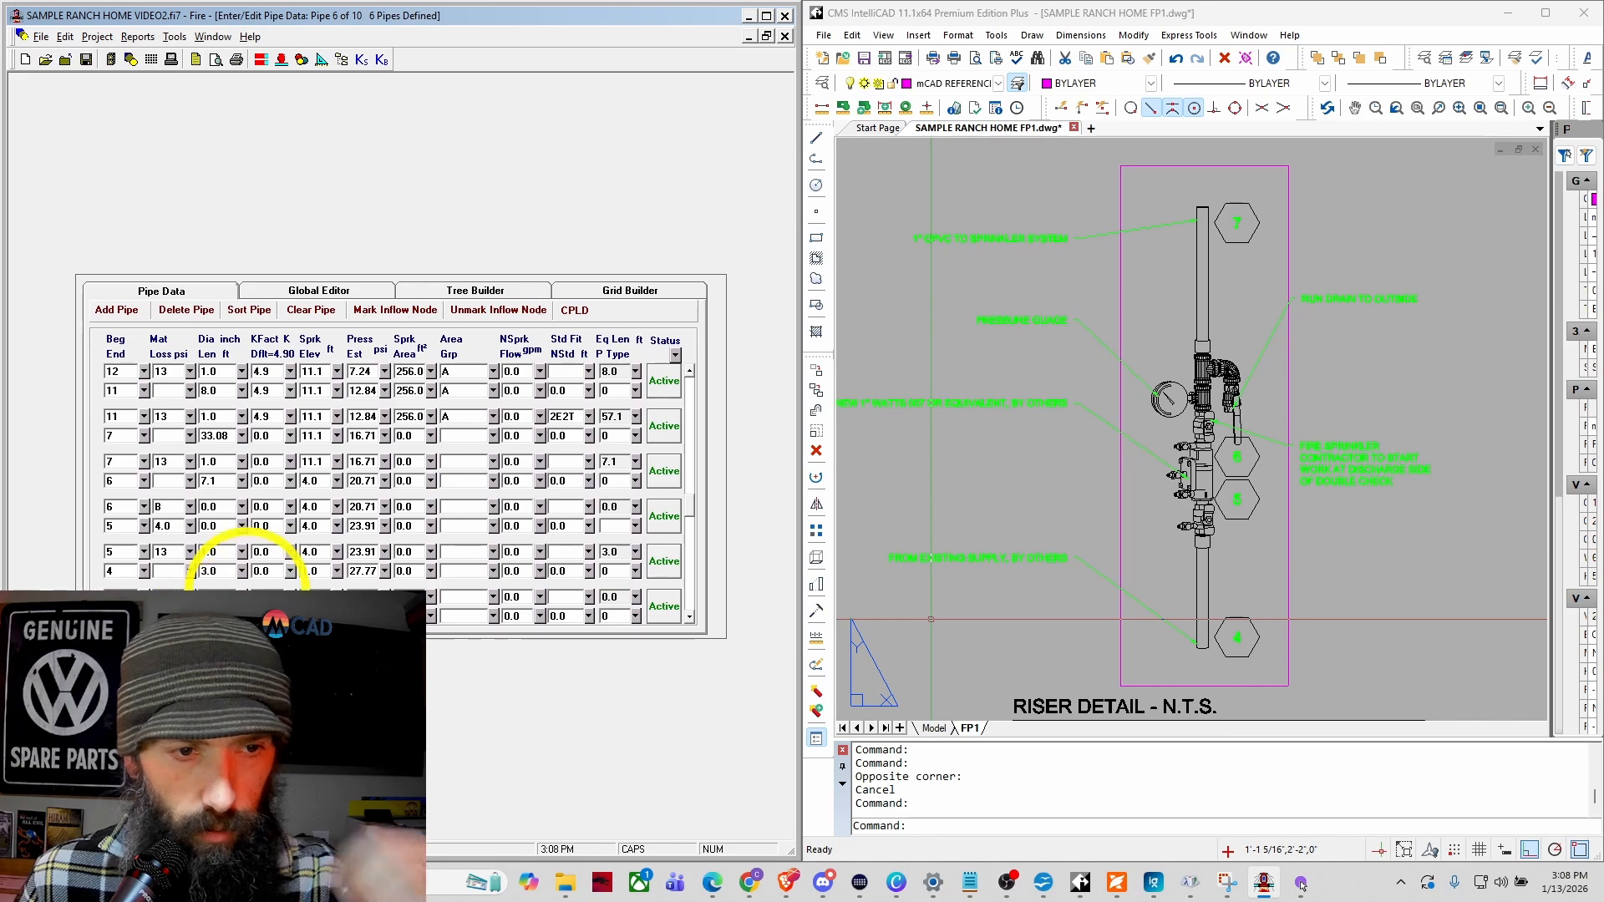
scroll(1303, 426, down, 1)
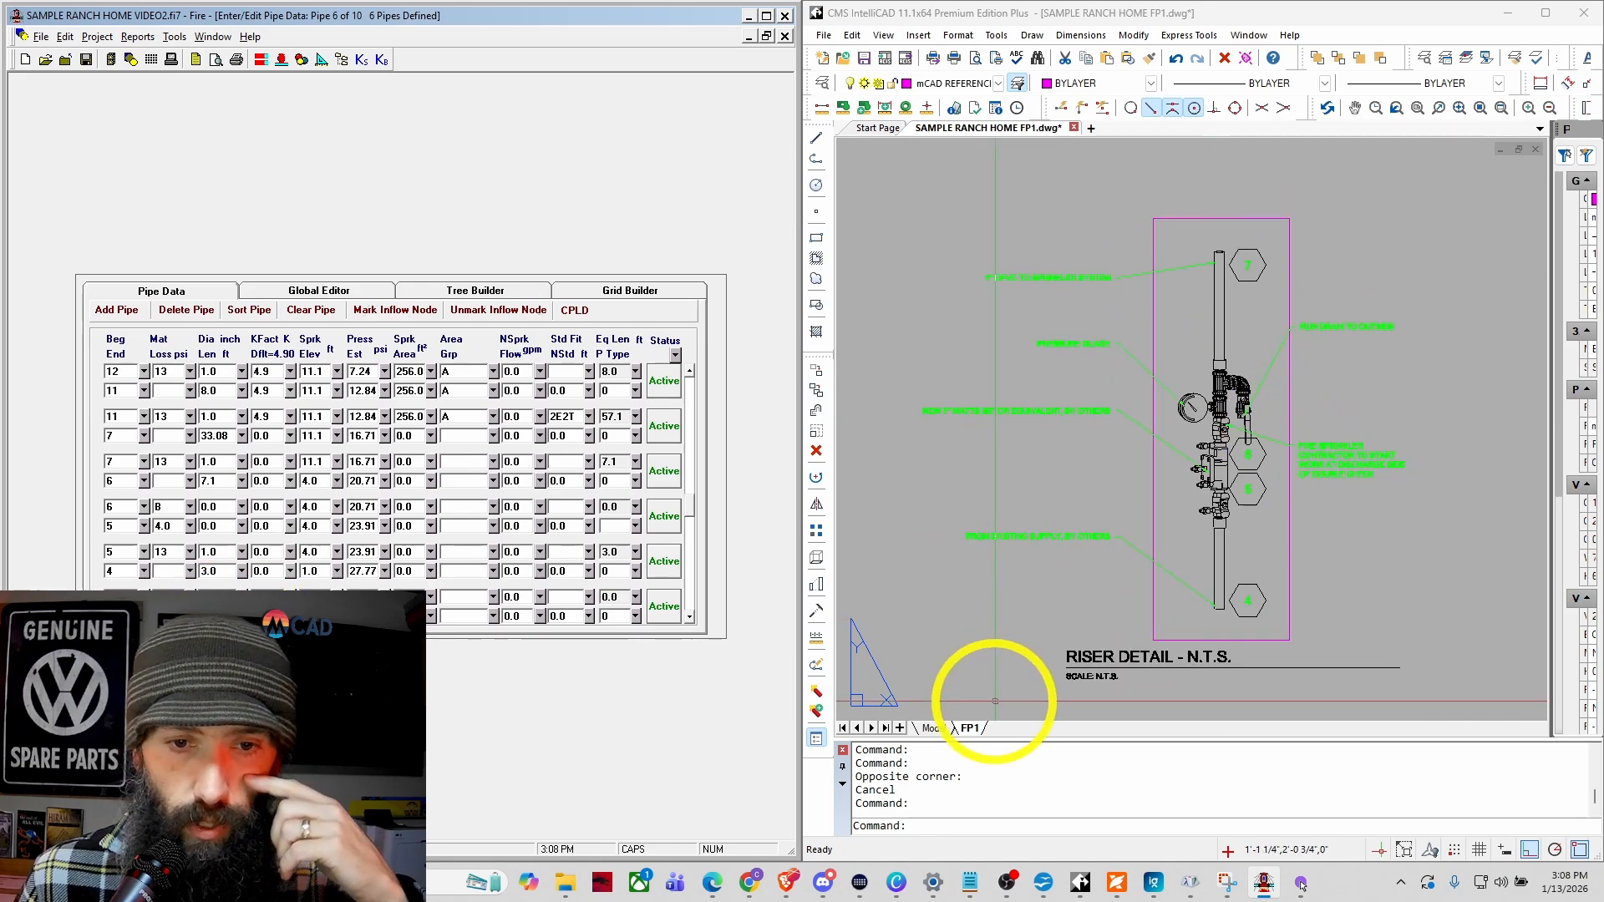
Step: Check the underground pipe run beside the garage in the model-space plan and set the pipe length between nodes 4 and 3 to 65 ft
click(933, 728)
scroll(1155, 468, down, 3)
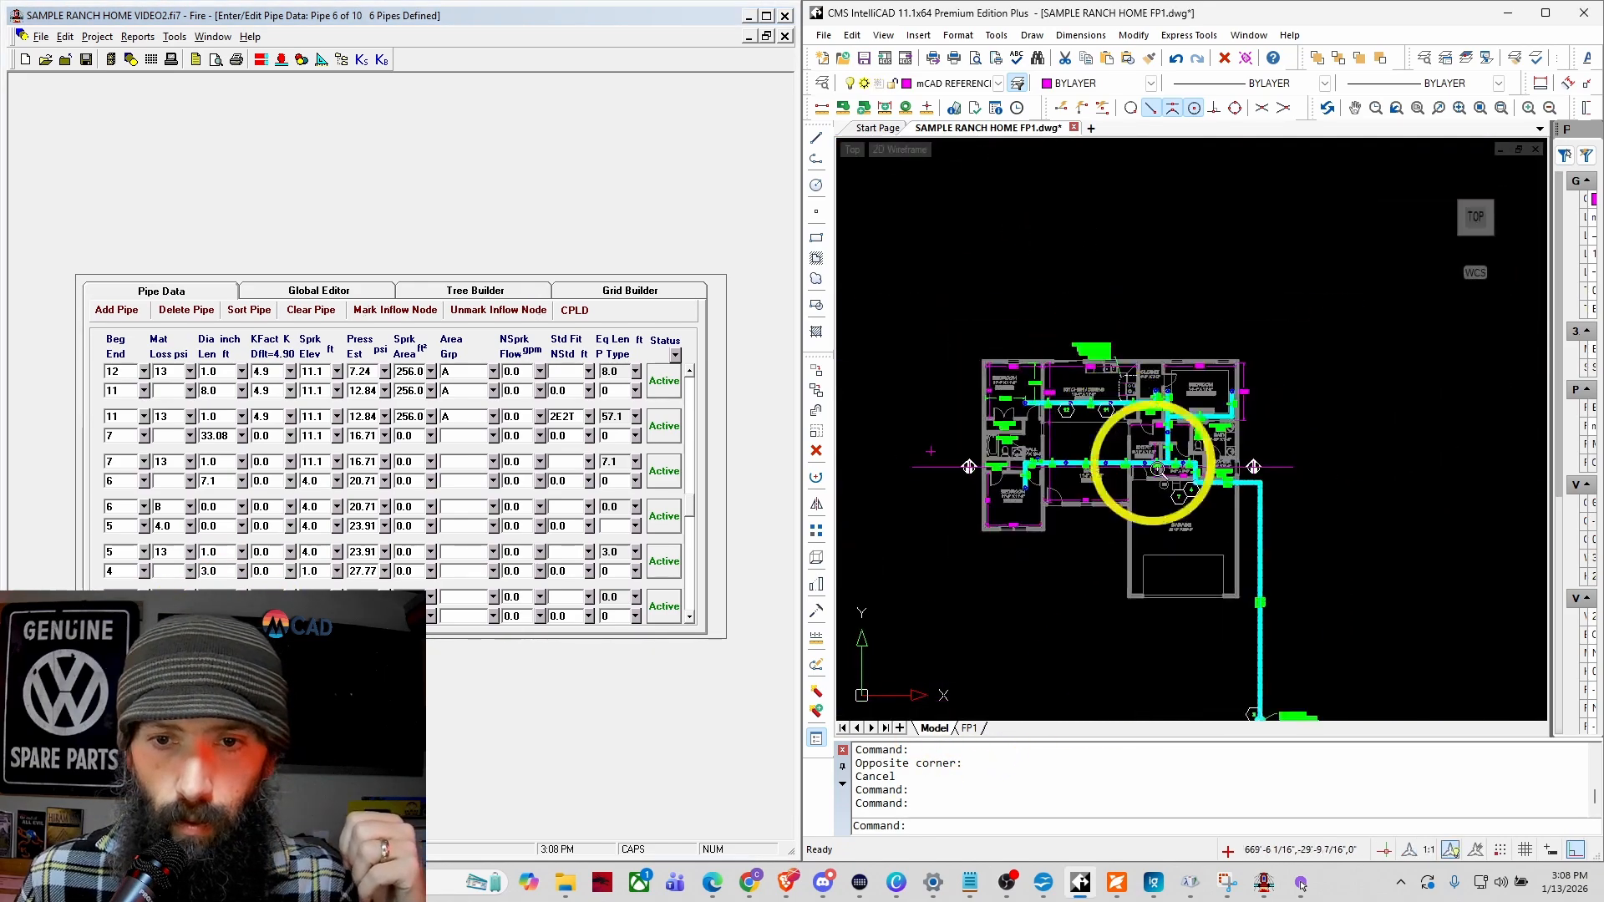
scroll(1278, 591, up, 5)
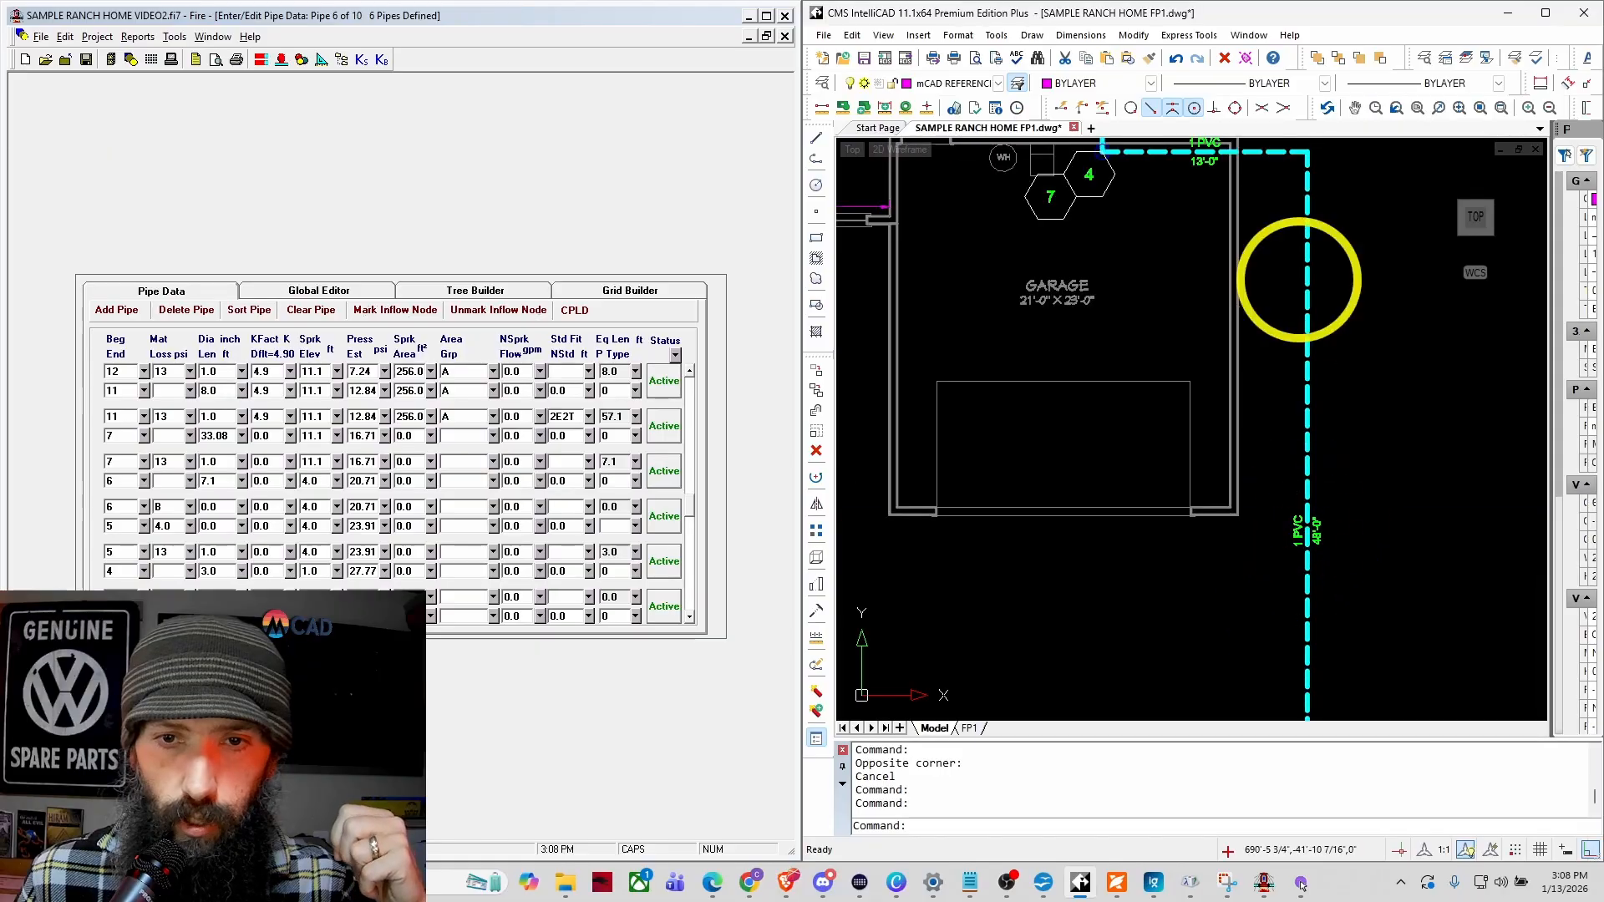
scroll(1195, 151, up, 2)
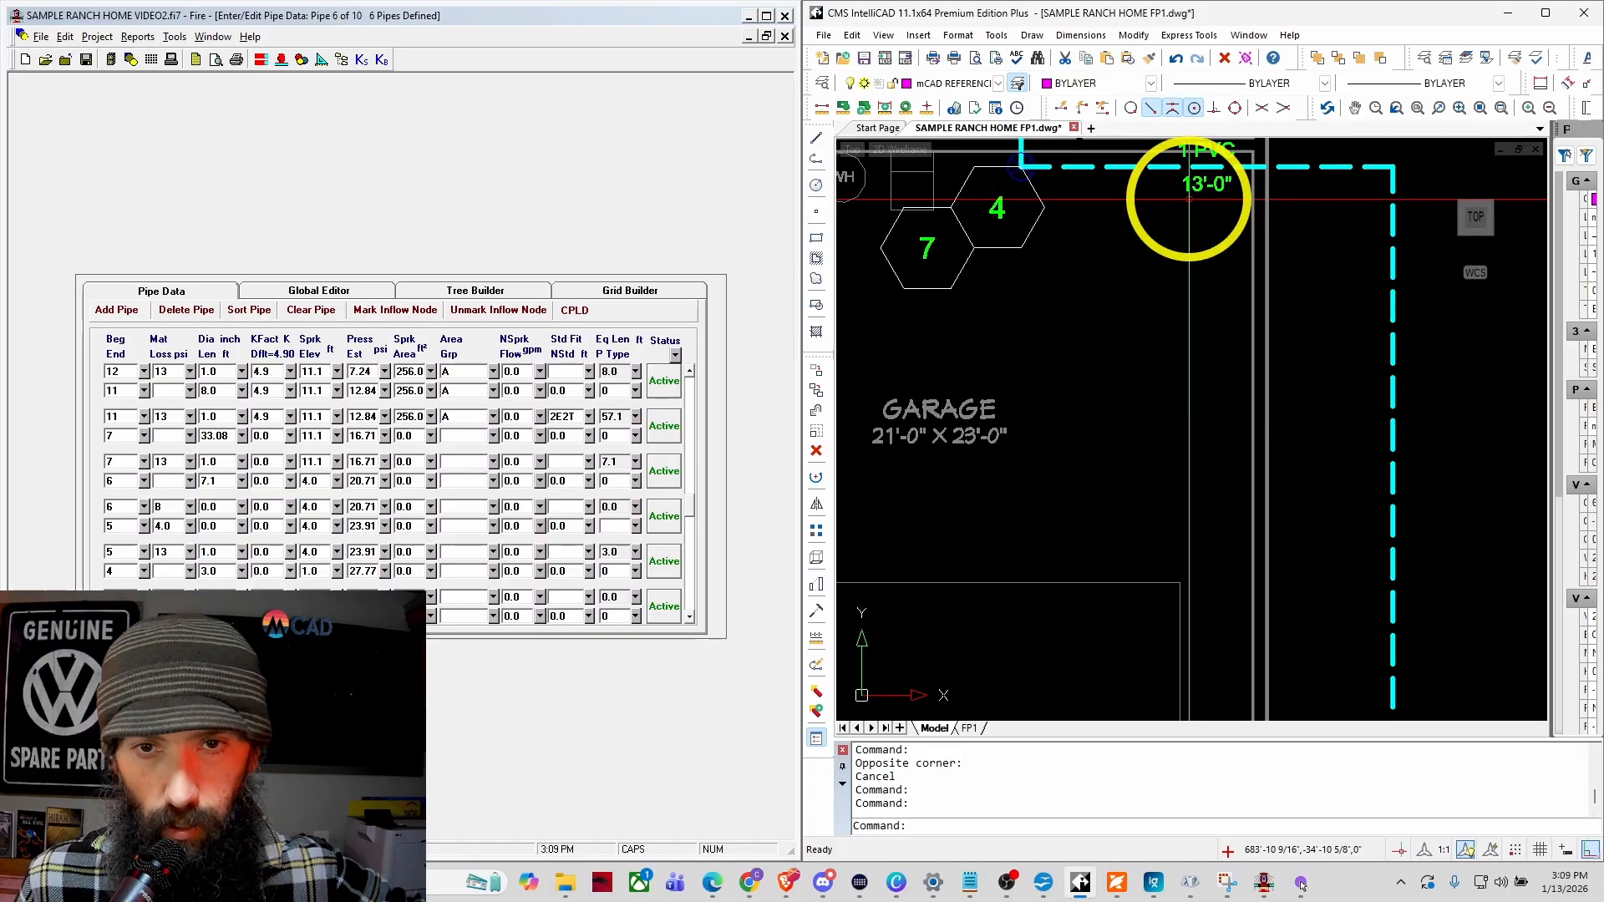
scroll(1189, 199, down, 3)
scroll(1305, 562, up, 2)
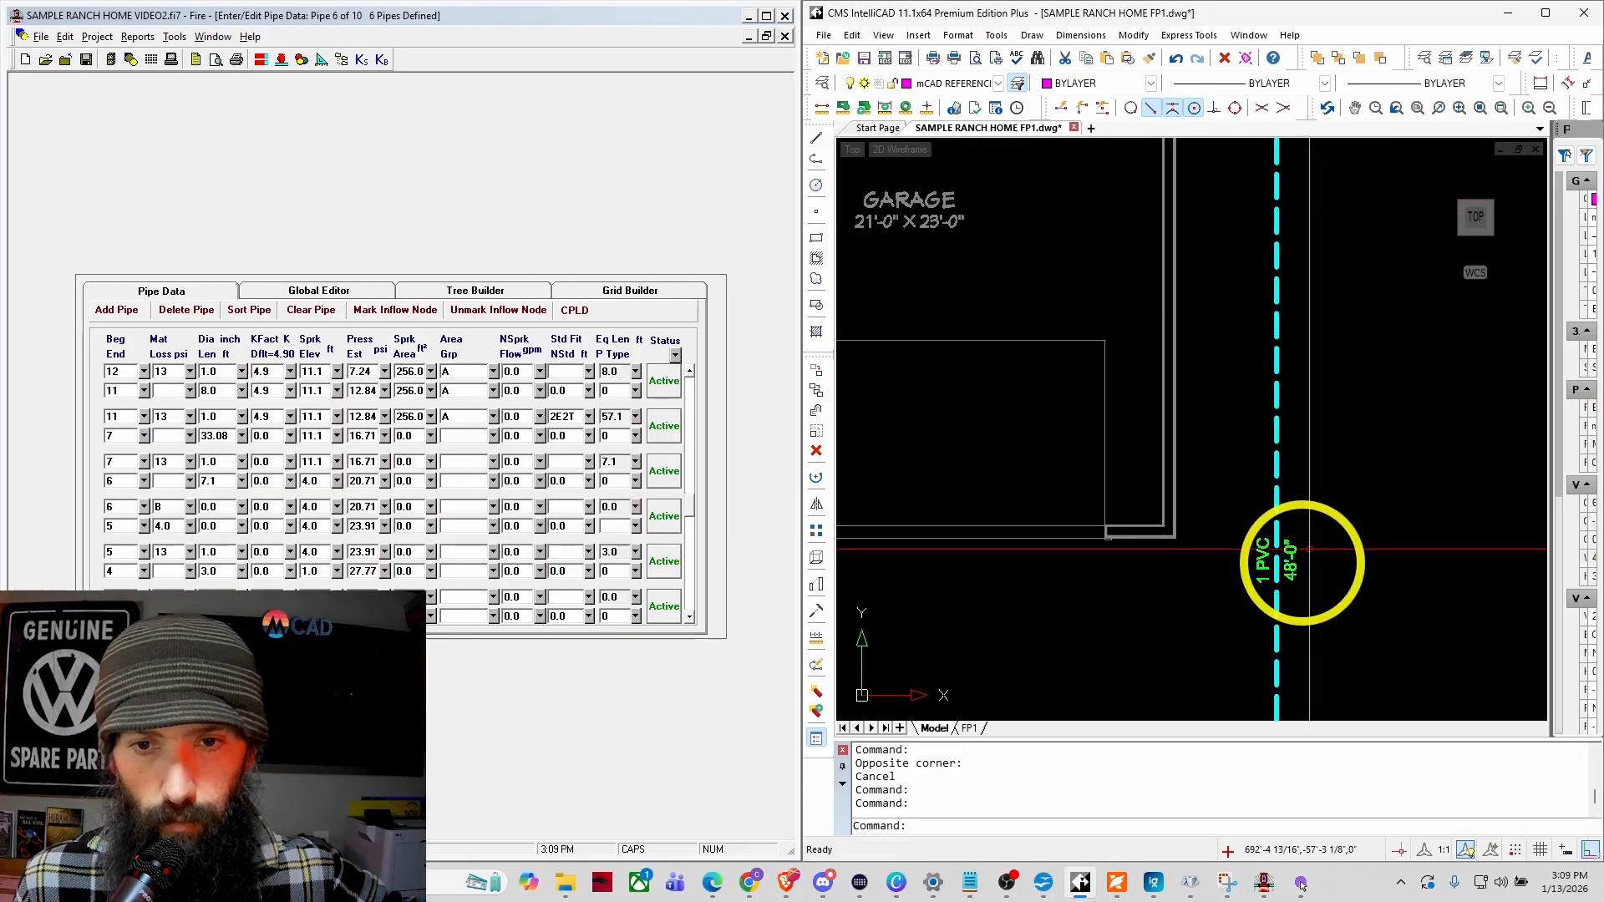
scroll(1268, 477, down, 1)
scroll(1296, 590, up, 2)
scroll(1249, 312, down, 4)
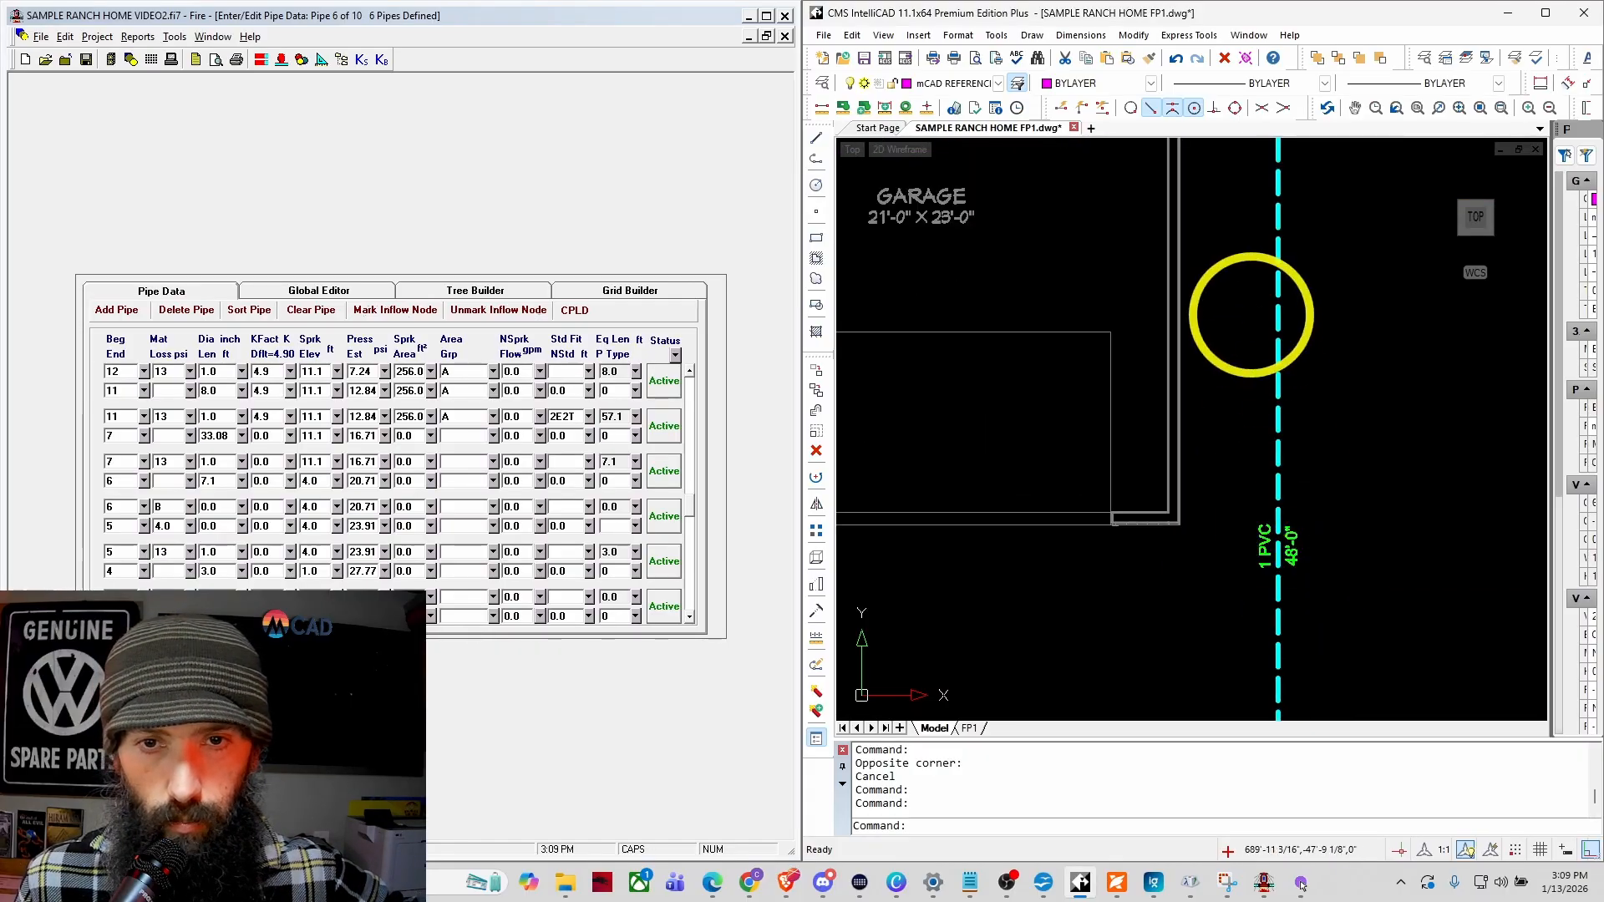
scroll(1192, 238, up, 3)
scroll(1124, 240, down, 1)
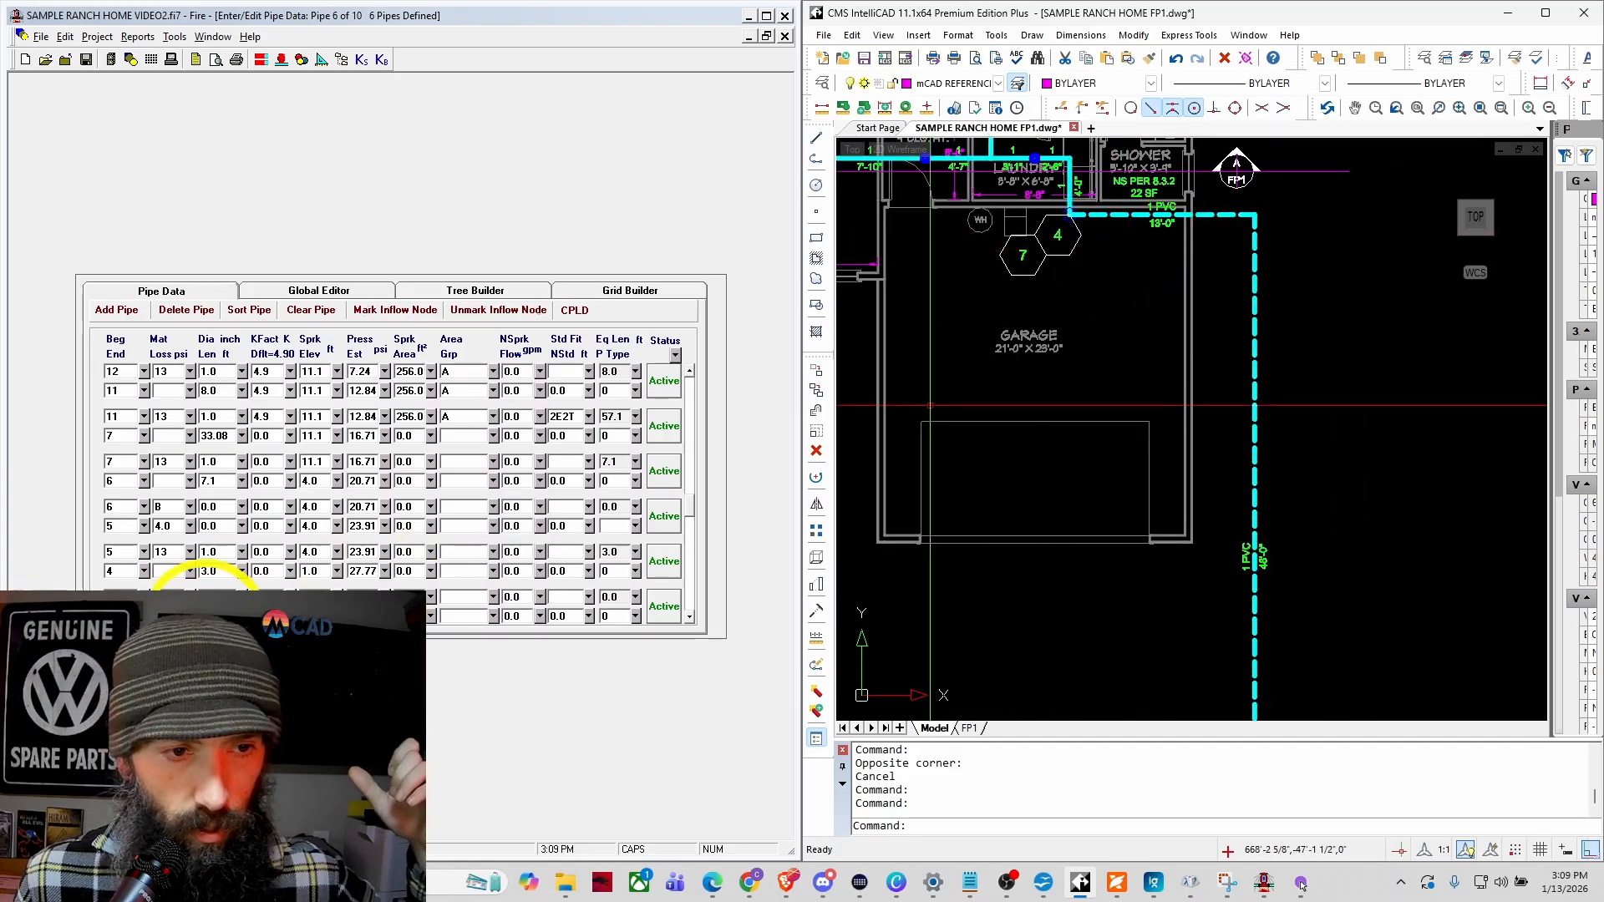
click(206, 616)
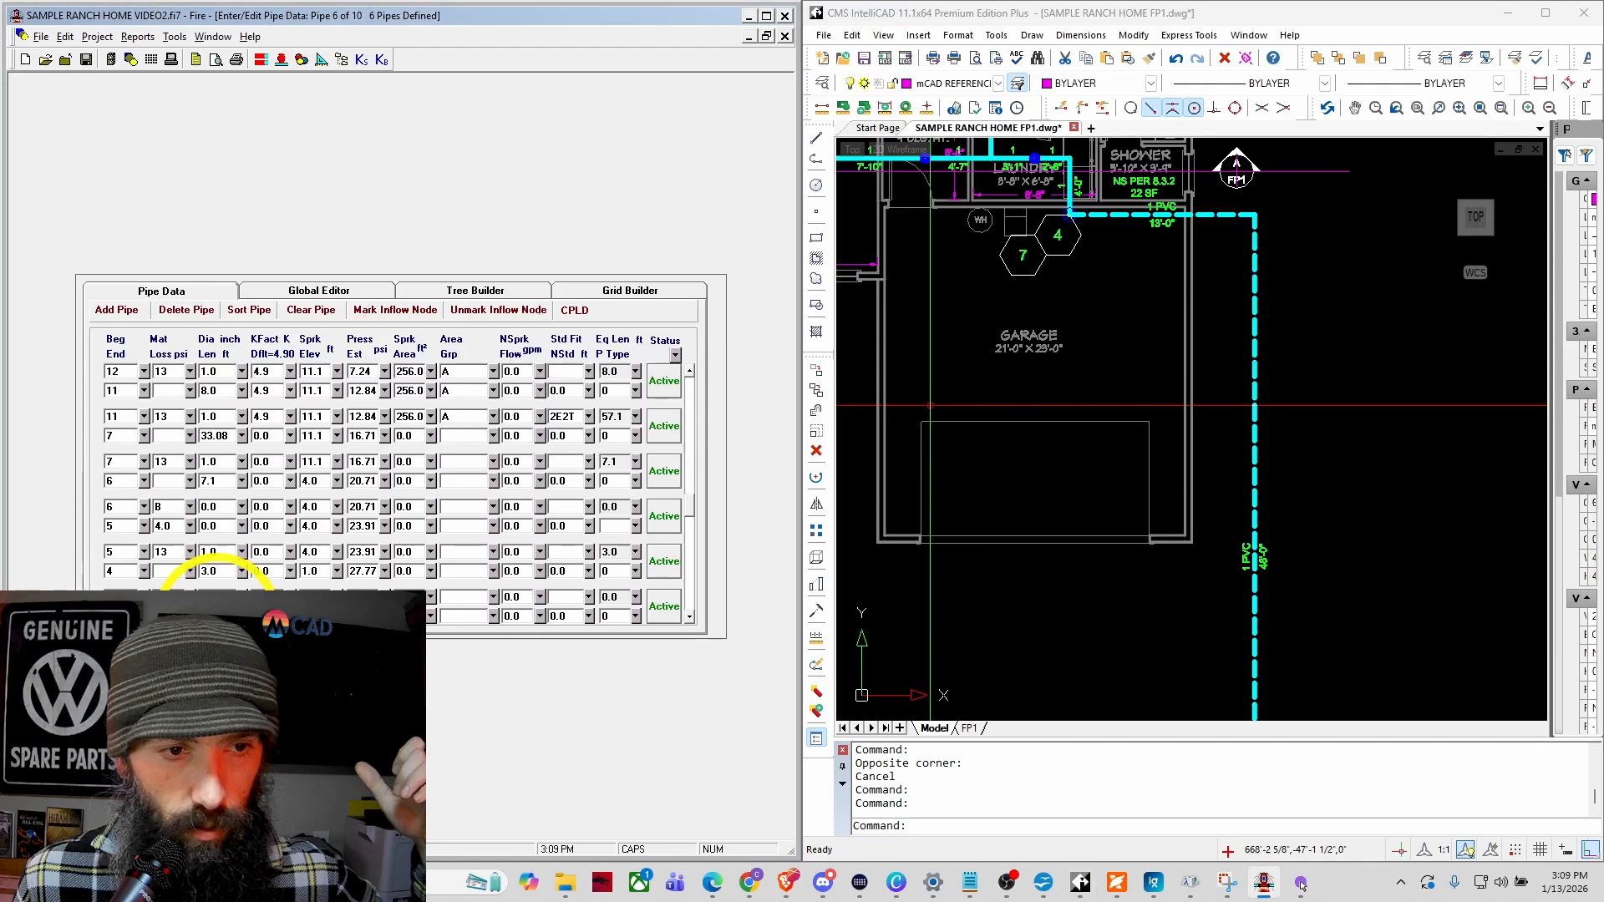
text(65)
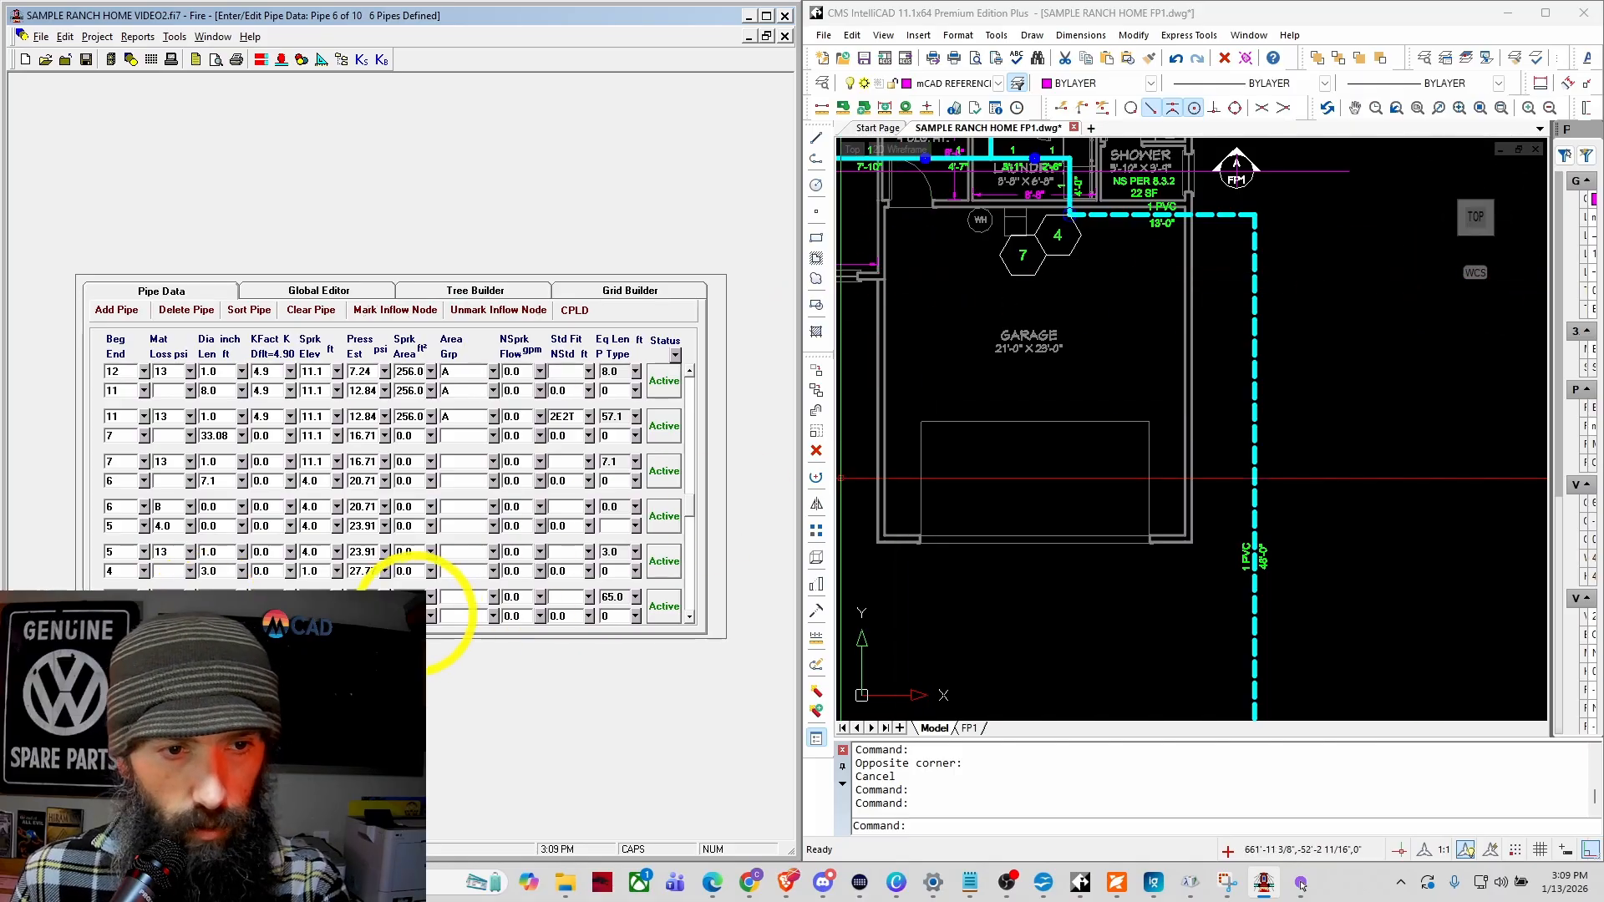
Step: Set the standard fittings of the pipe from node 4 to node 3 to 2E
click(572, 600)
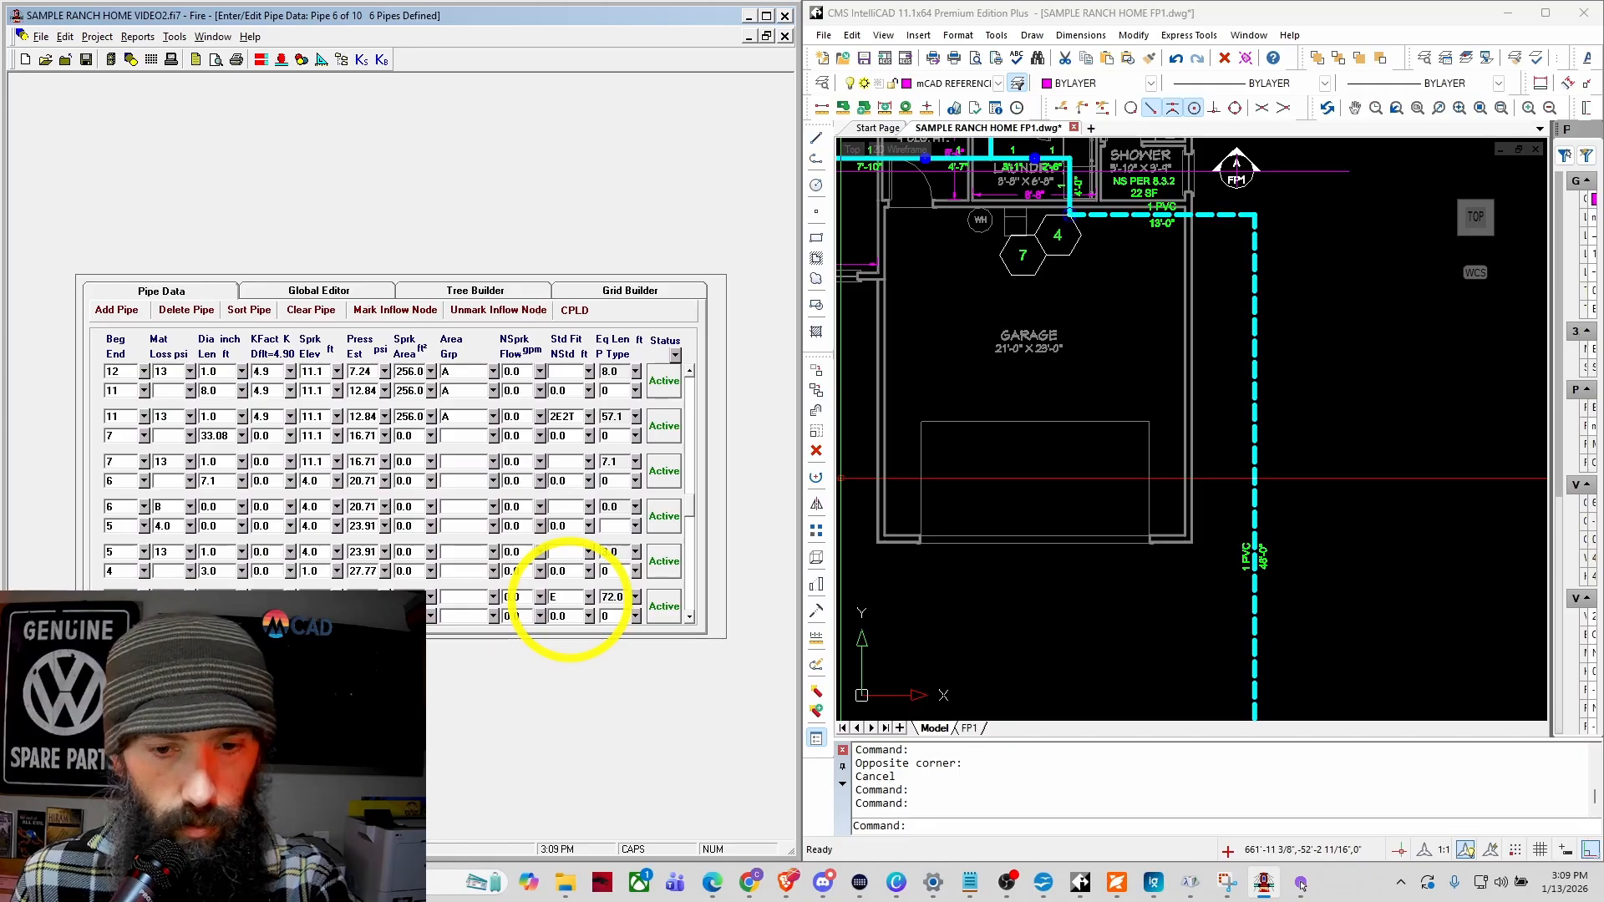
text(2E)
key(Tab)
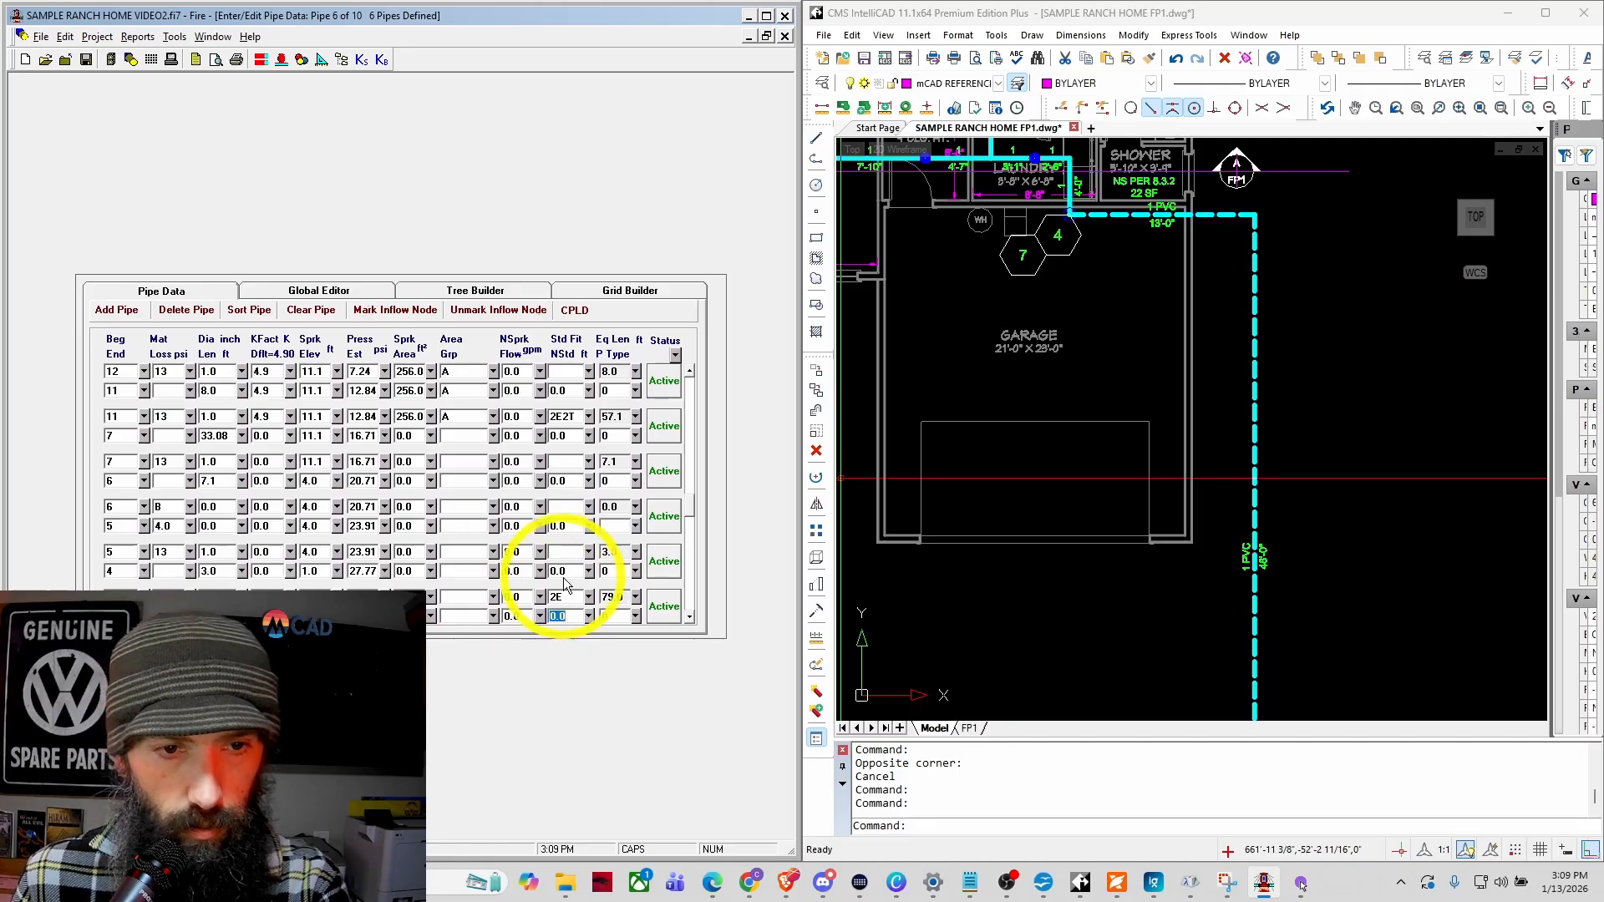
Step: Locate the meter near the city main on the drawing and enter the next pipe from node 3 to node 2
click(690, 617)
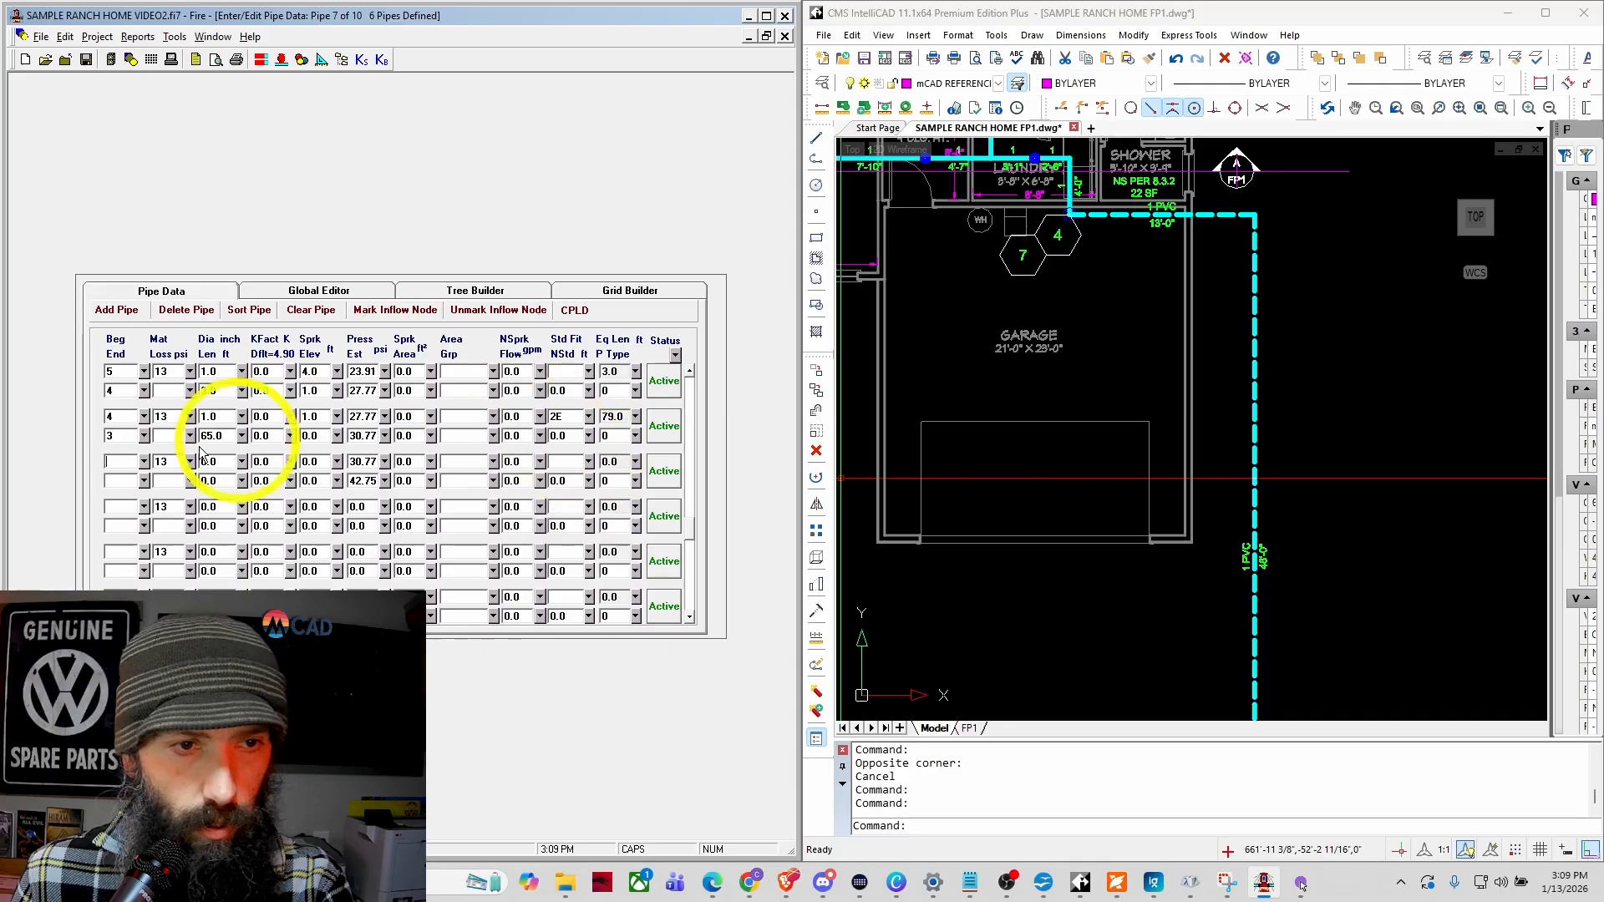
scroll(1181, 287, down, 3)
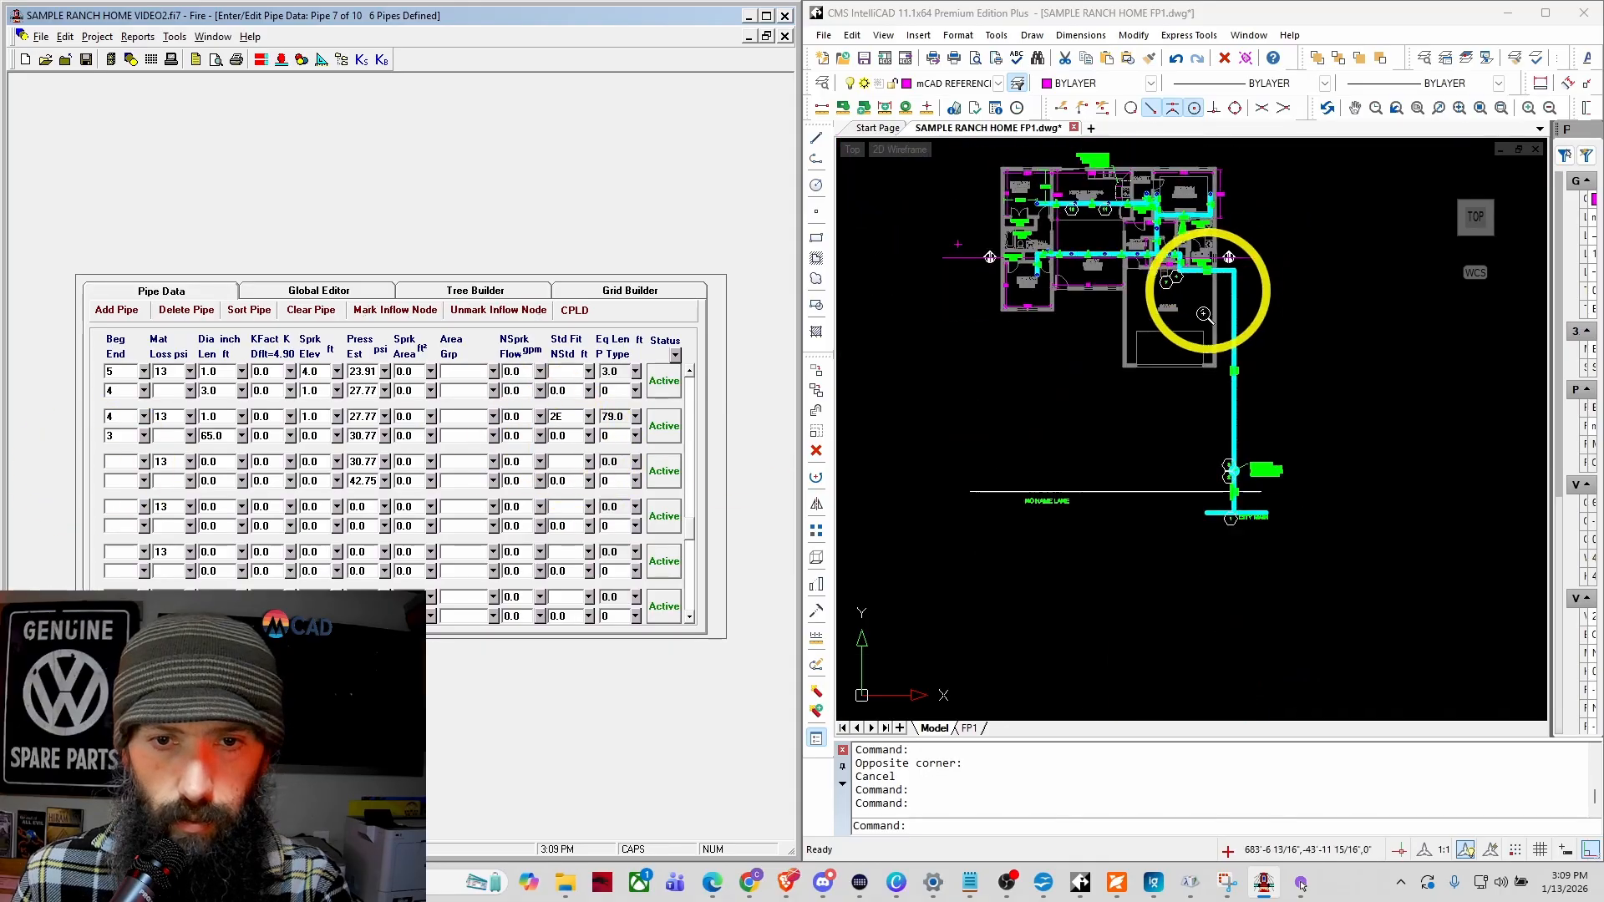
scroll(1271, 401, up, 5)
scroll(1185, 480, up, 2)
scroll(1170, 543, down, 1)
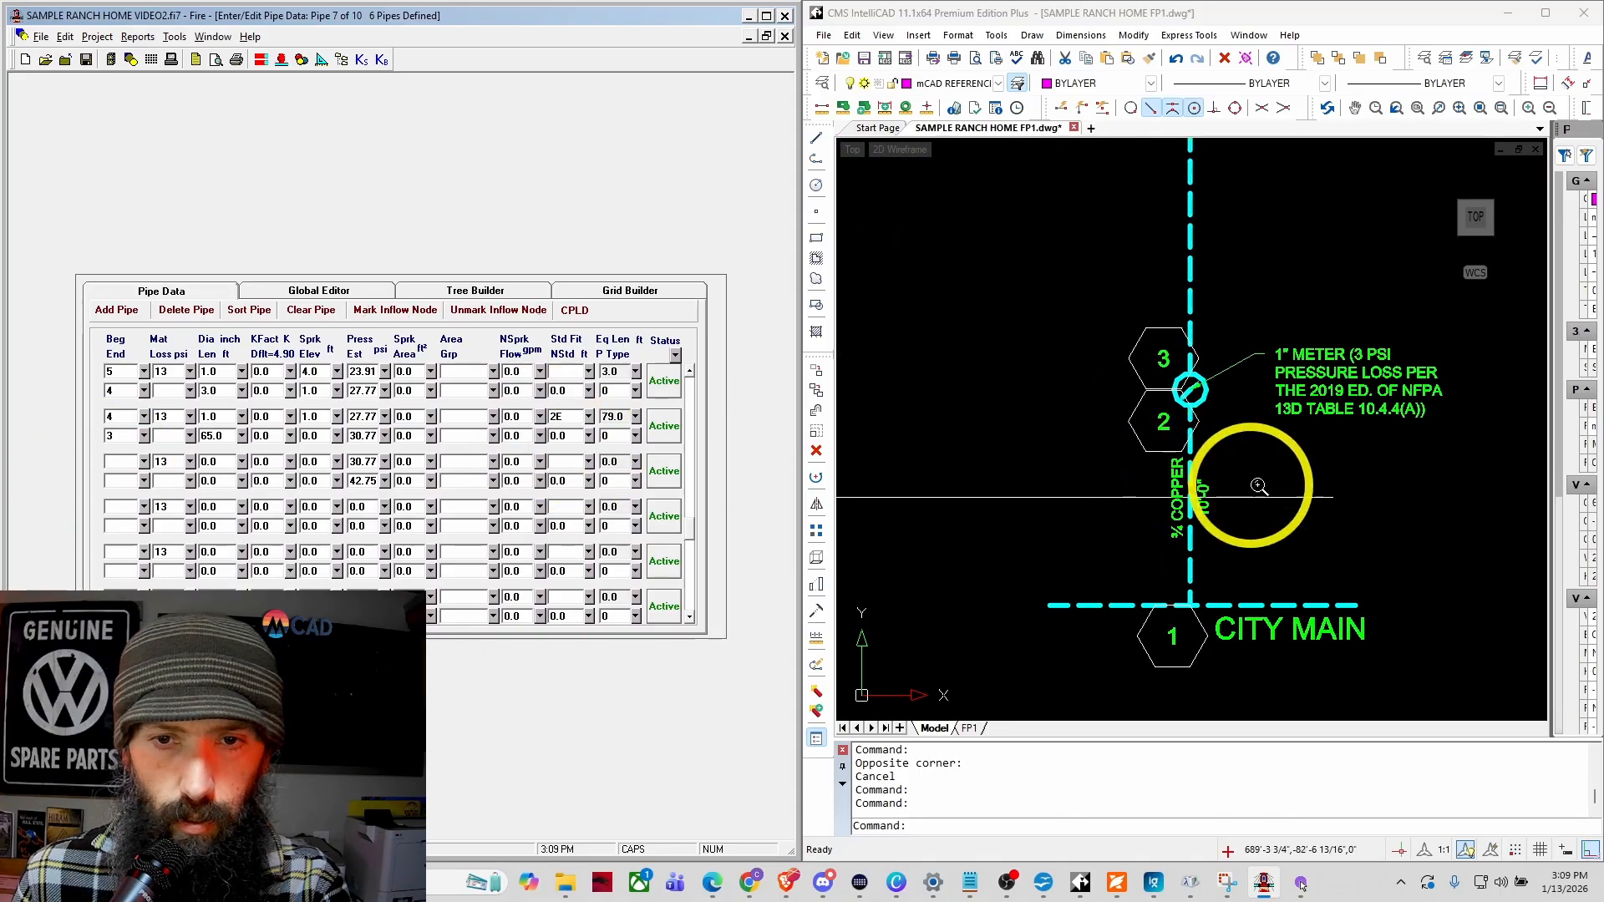
scroll(1274, 481, up, 4)
scroll(1195, 468, down, 3)
scroll(1168, 451, up, 2)
scroll(1063, 447, down, 1)
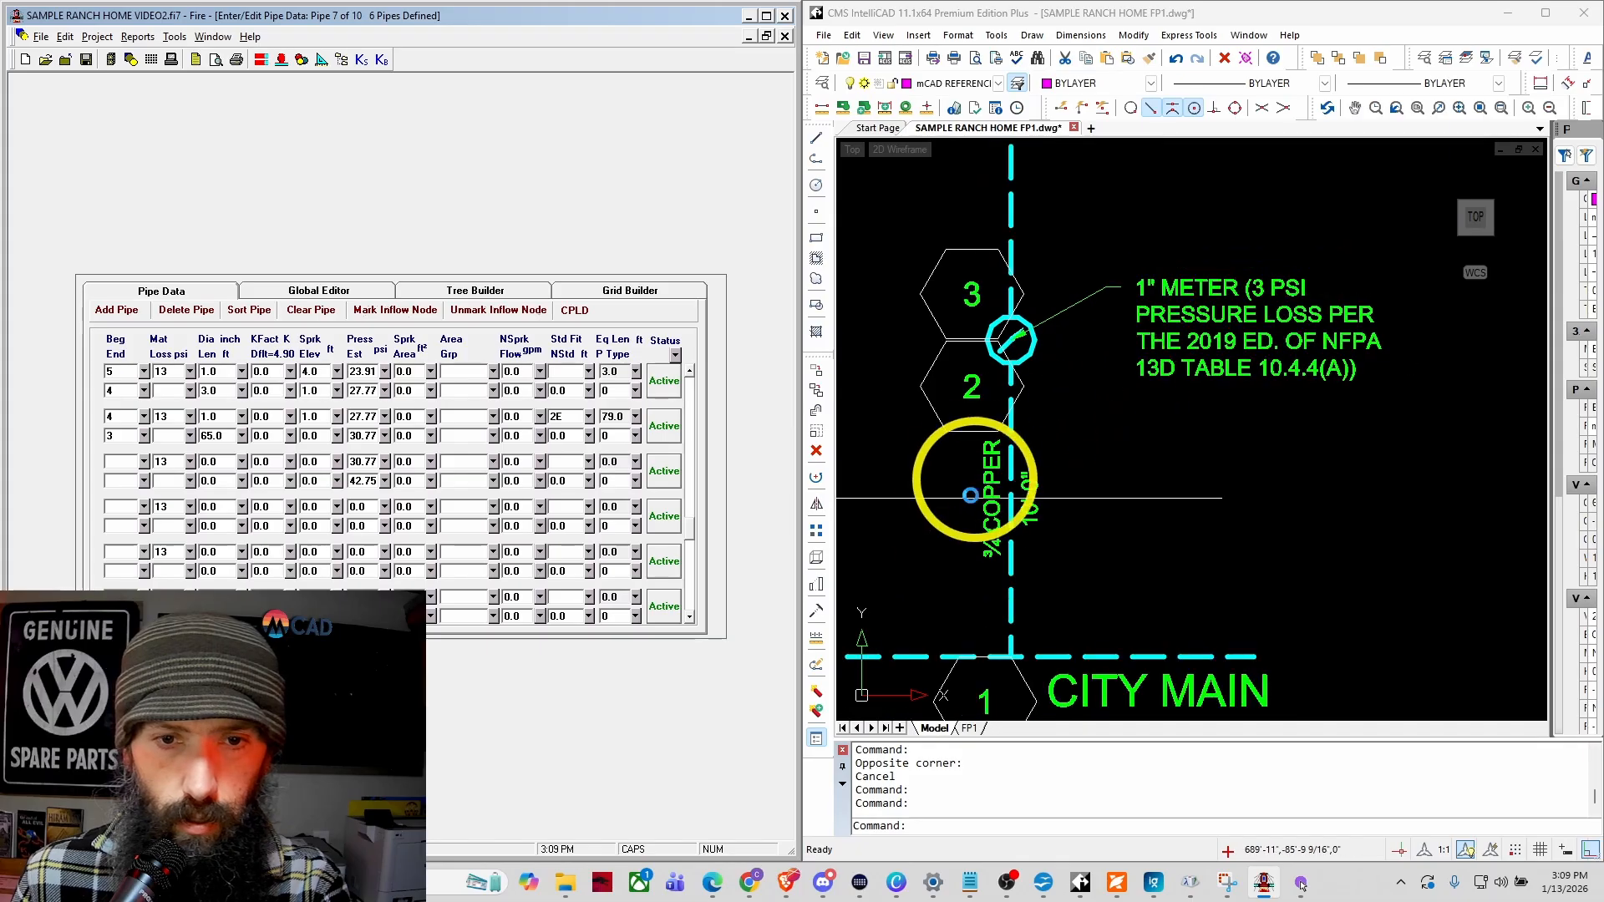
middle_drag(938, 537, 966, 476)
scroll(965, 476, up, 1)
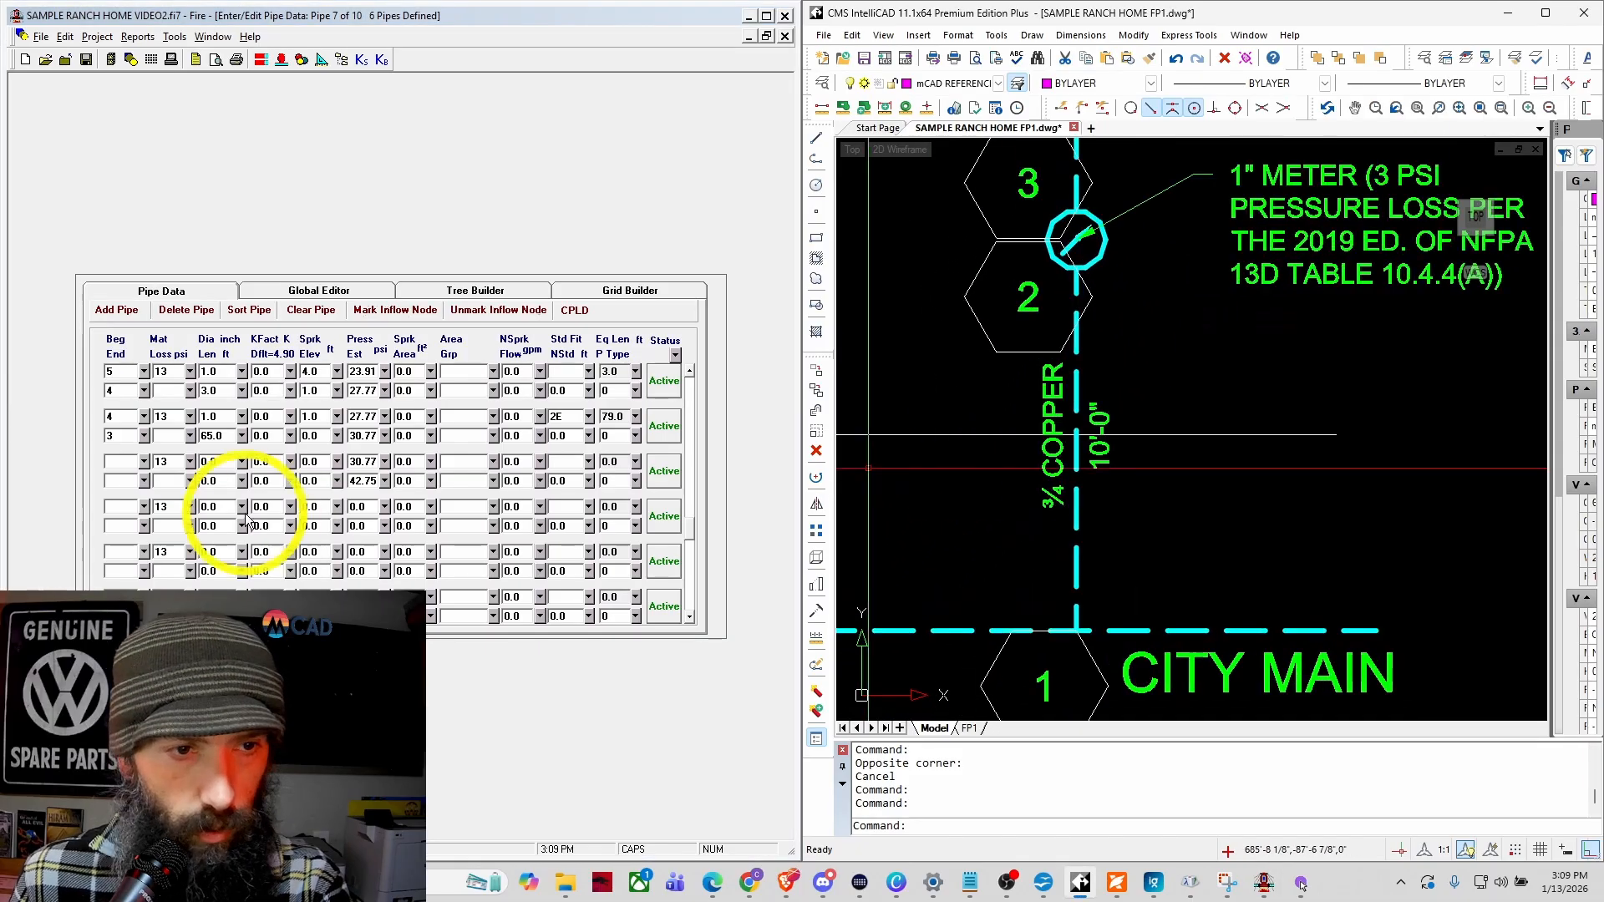
click(122, 460)
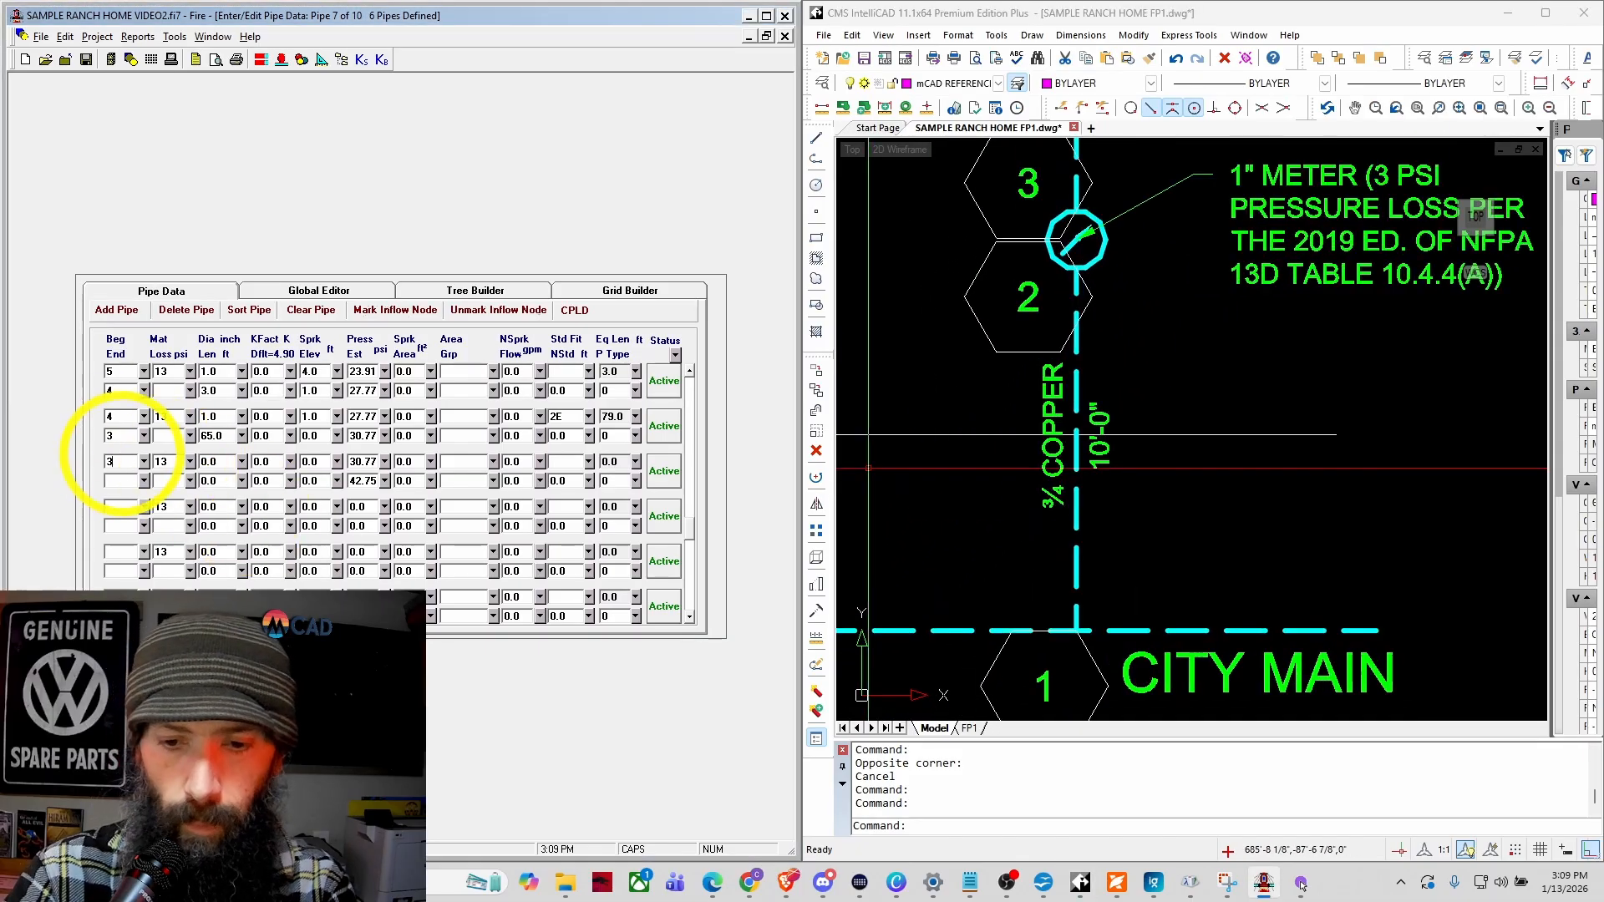
key(Tab)
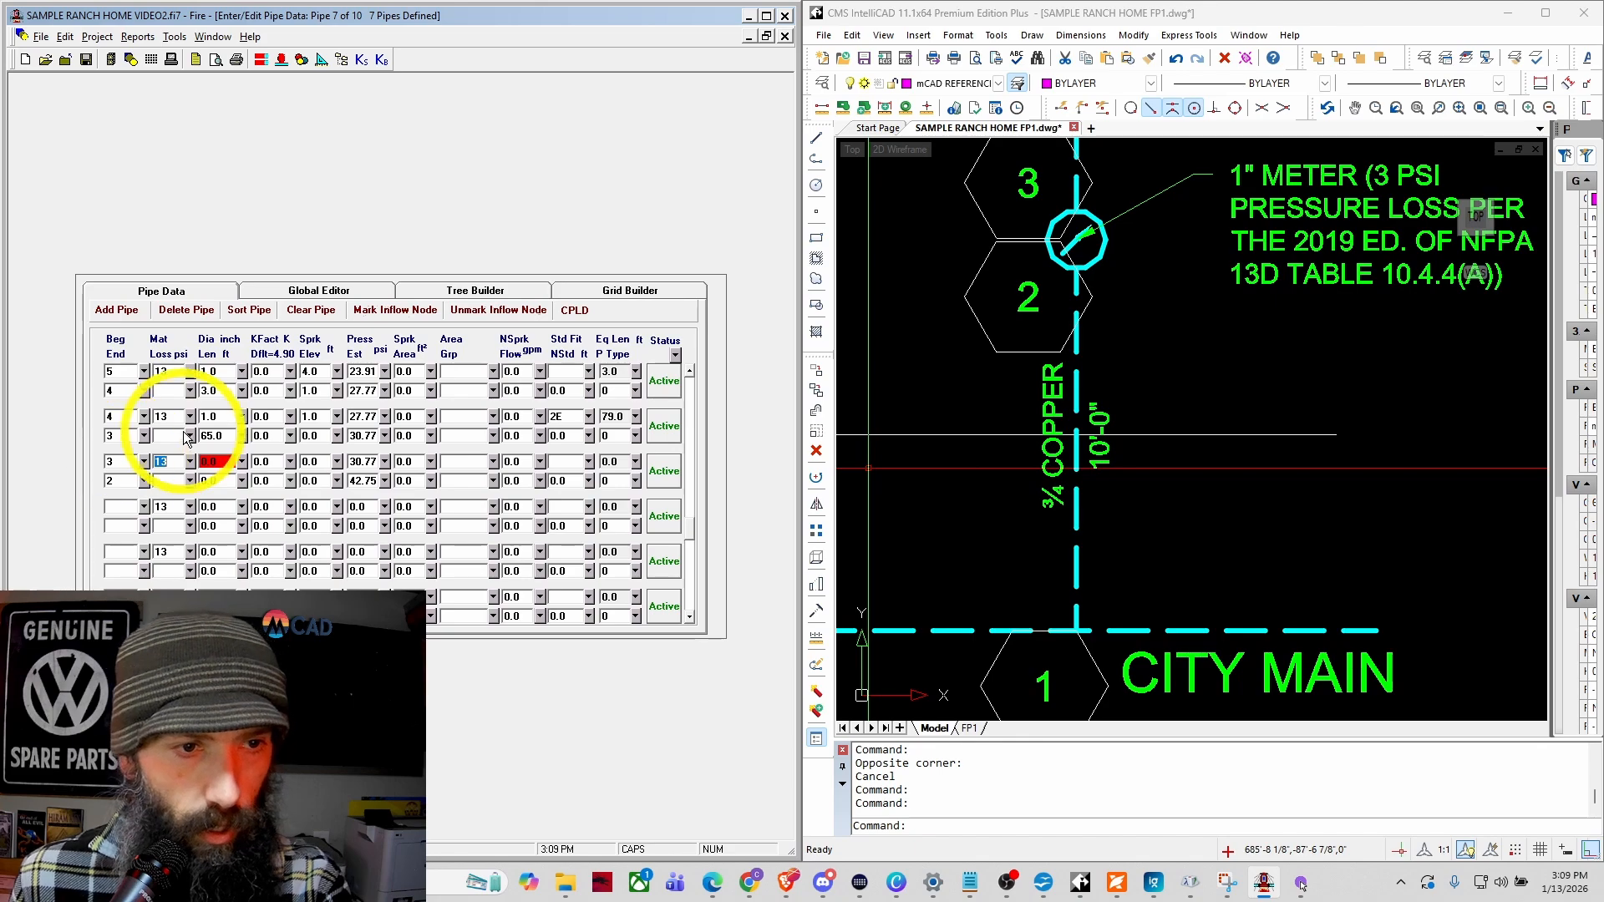
Step: Set the material of the pipe from node 3 to node 2 to M, Meter
click(191, 461)
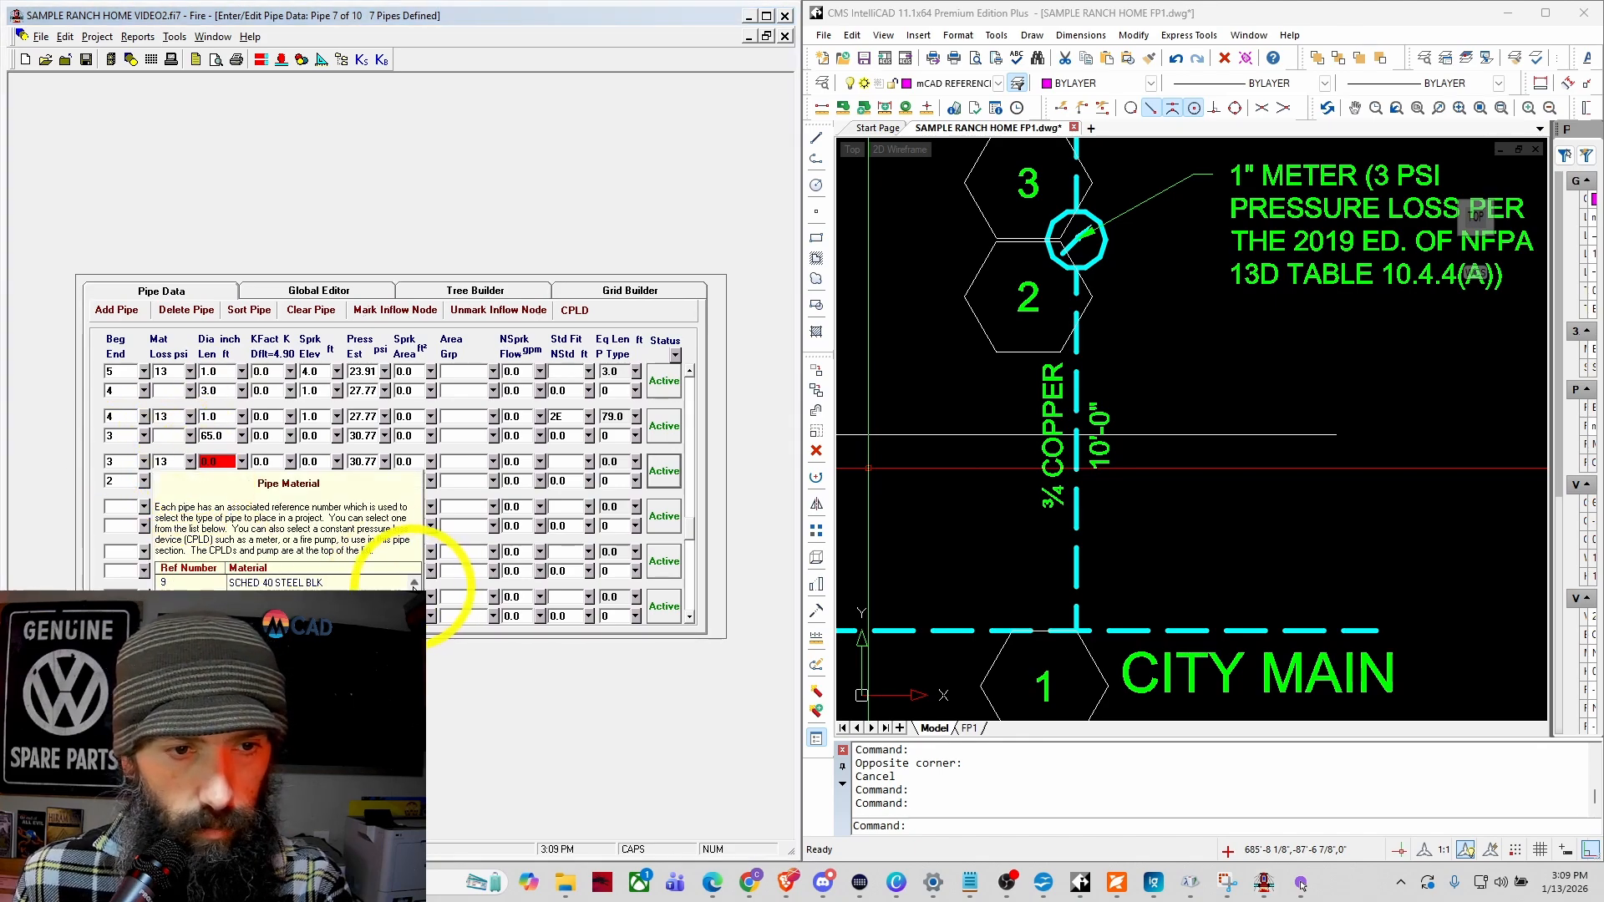
click(414, 583)
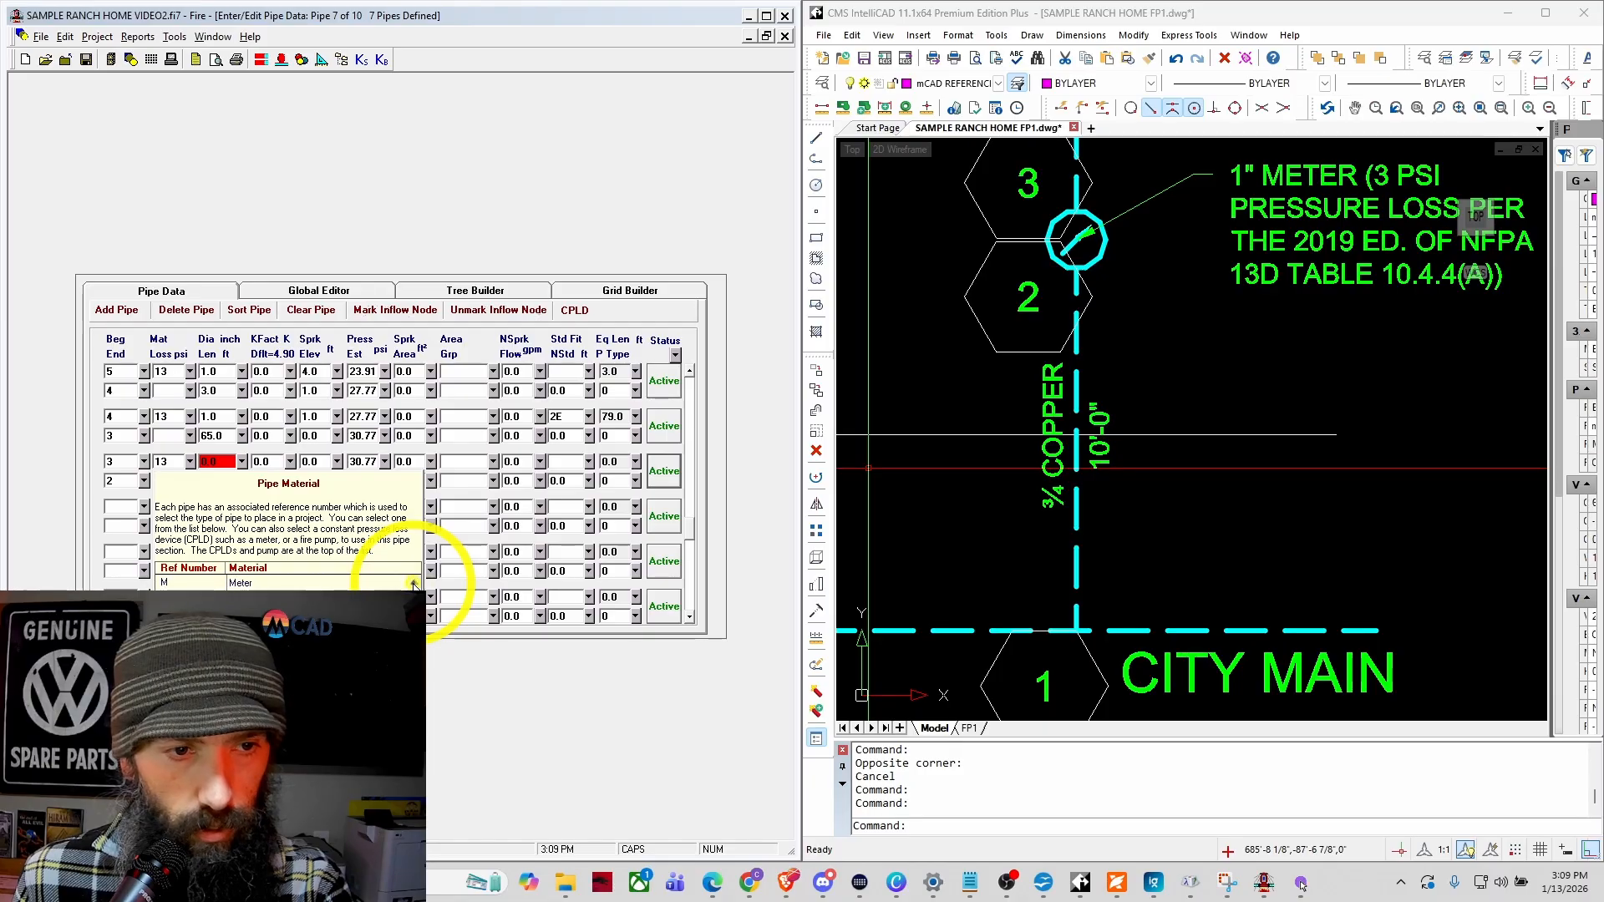
click(201, 582)
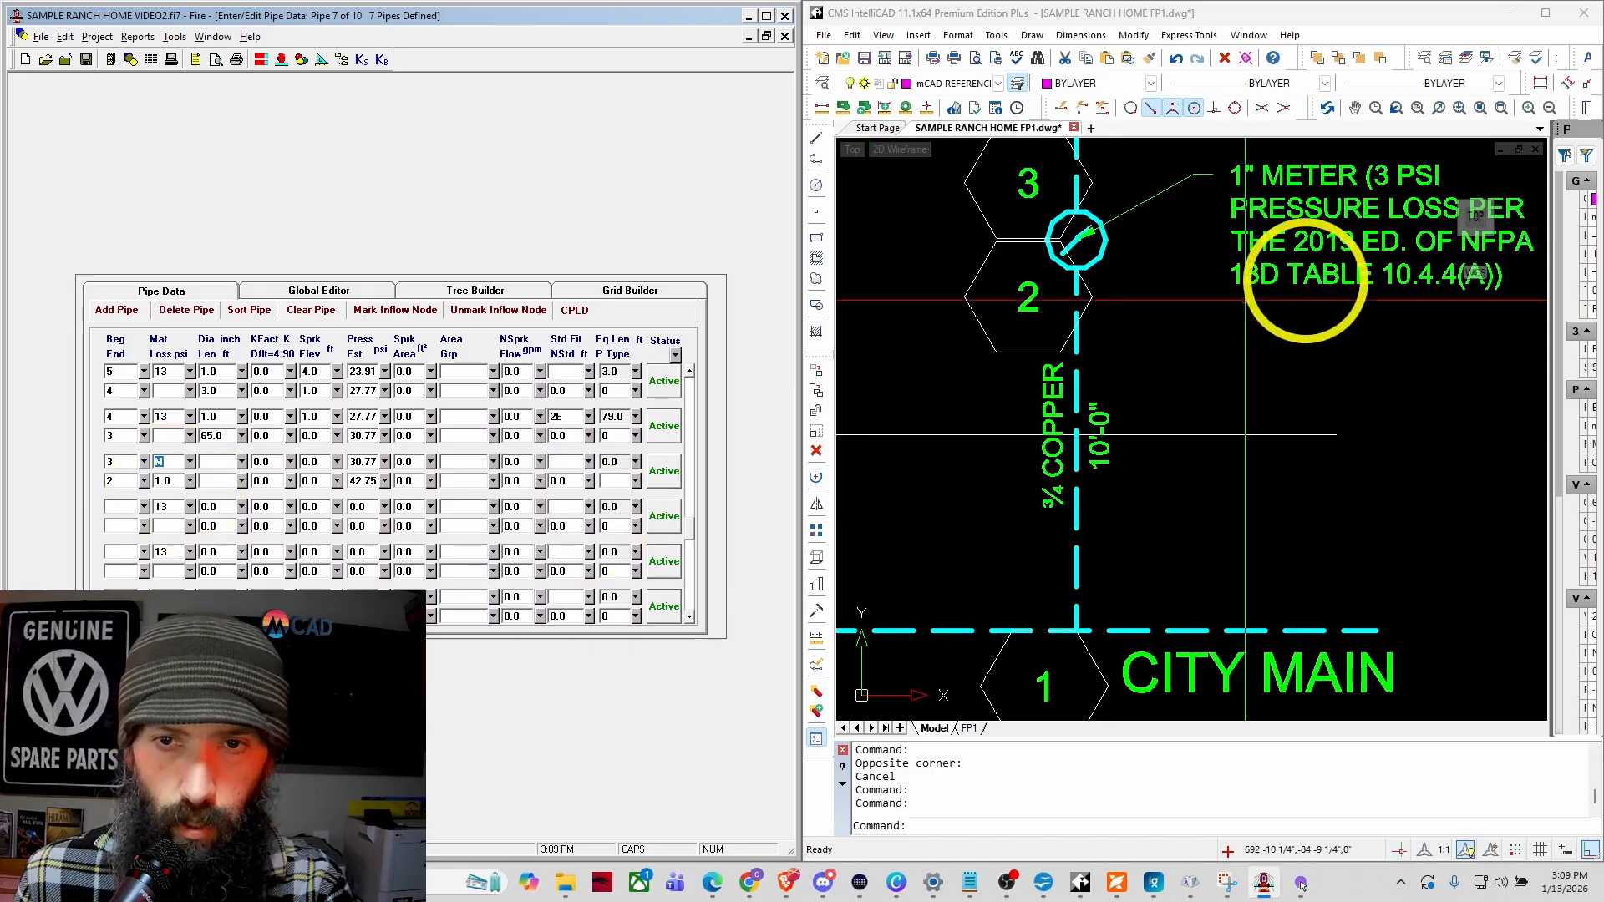
Step: Check the 1" meter note on the drawing and set the meter's pressure loss between nodes 3 and 2 to 3 psi
scroll(1002, 351, down, 1)
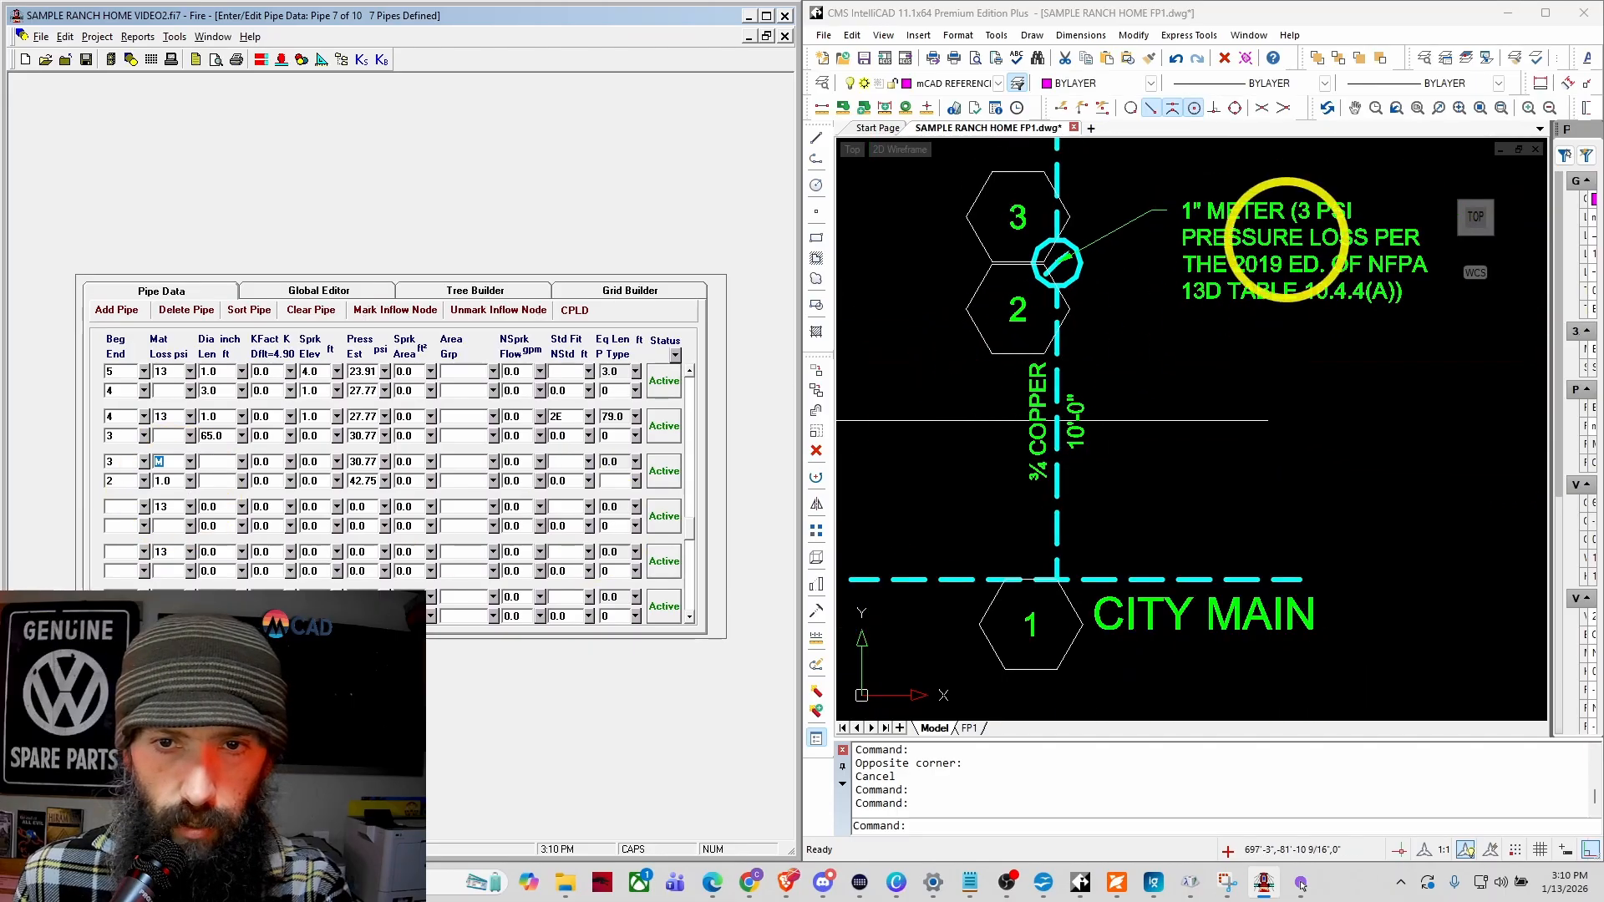
scroll(1286, 241, up, 2)
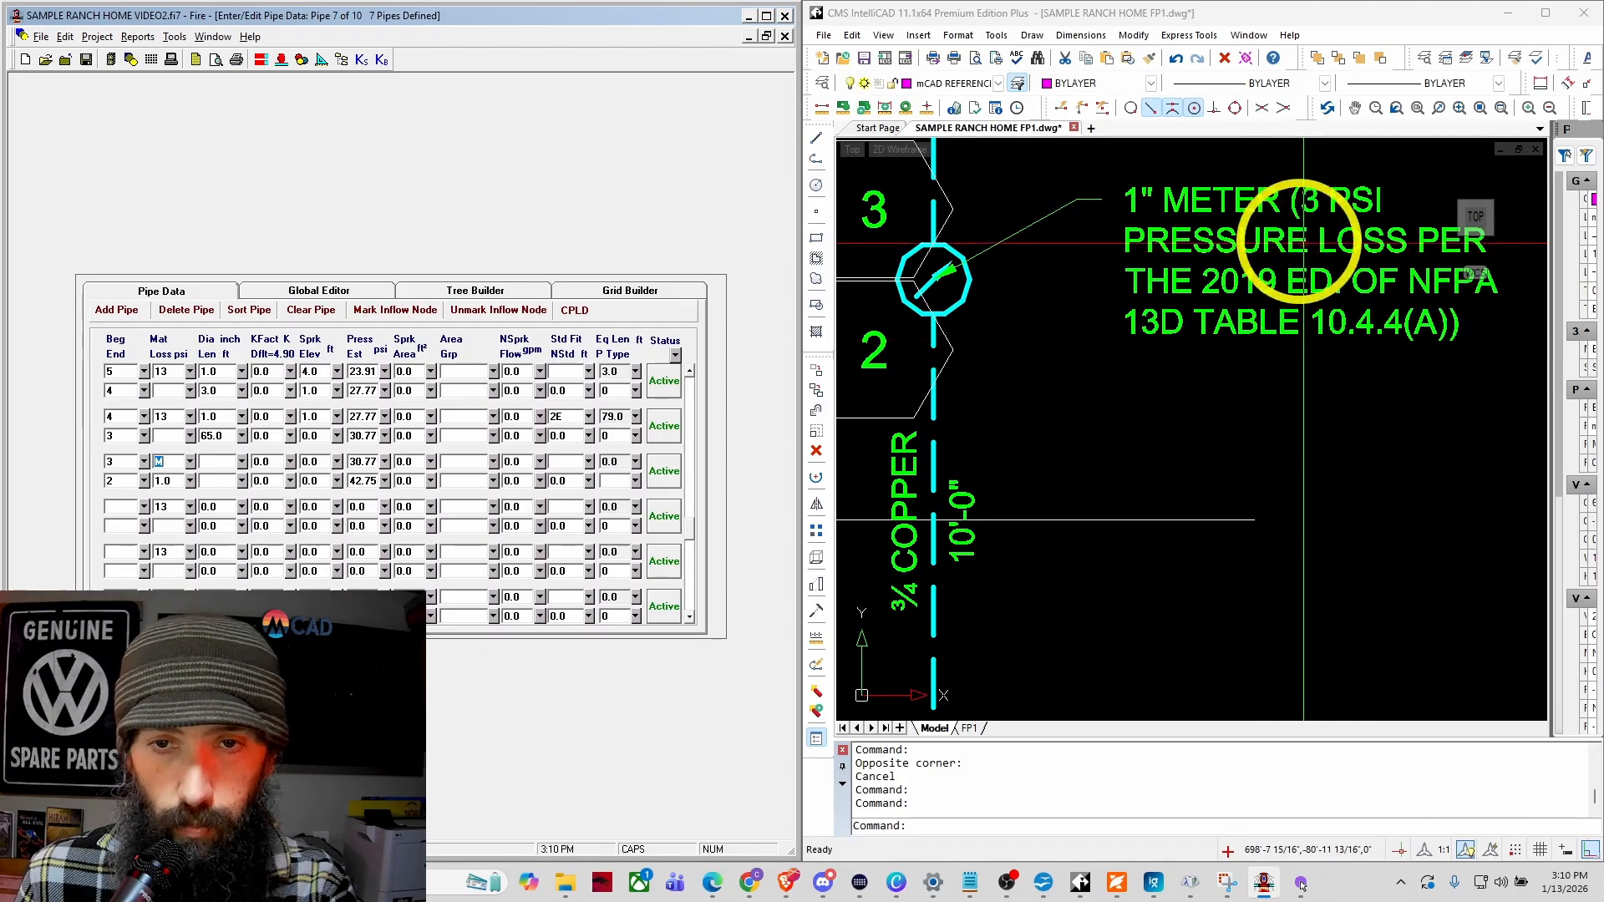
click(178, 481)
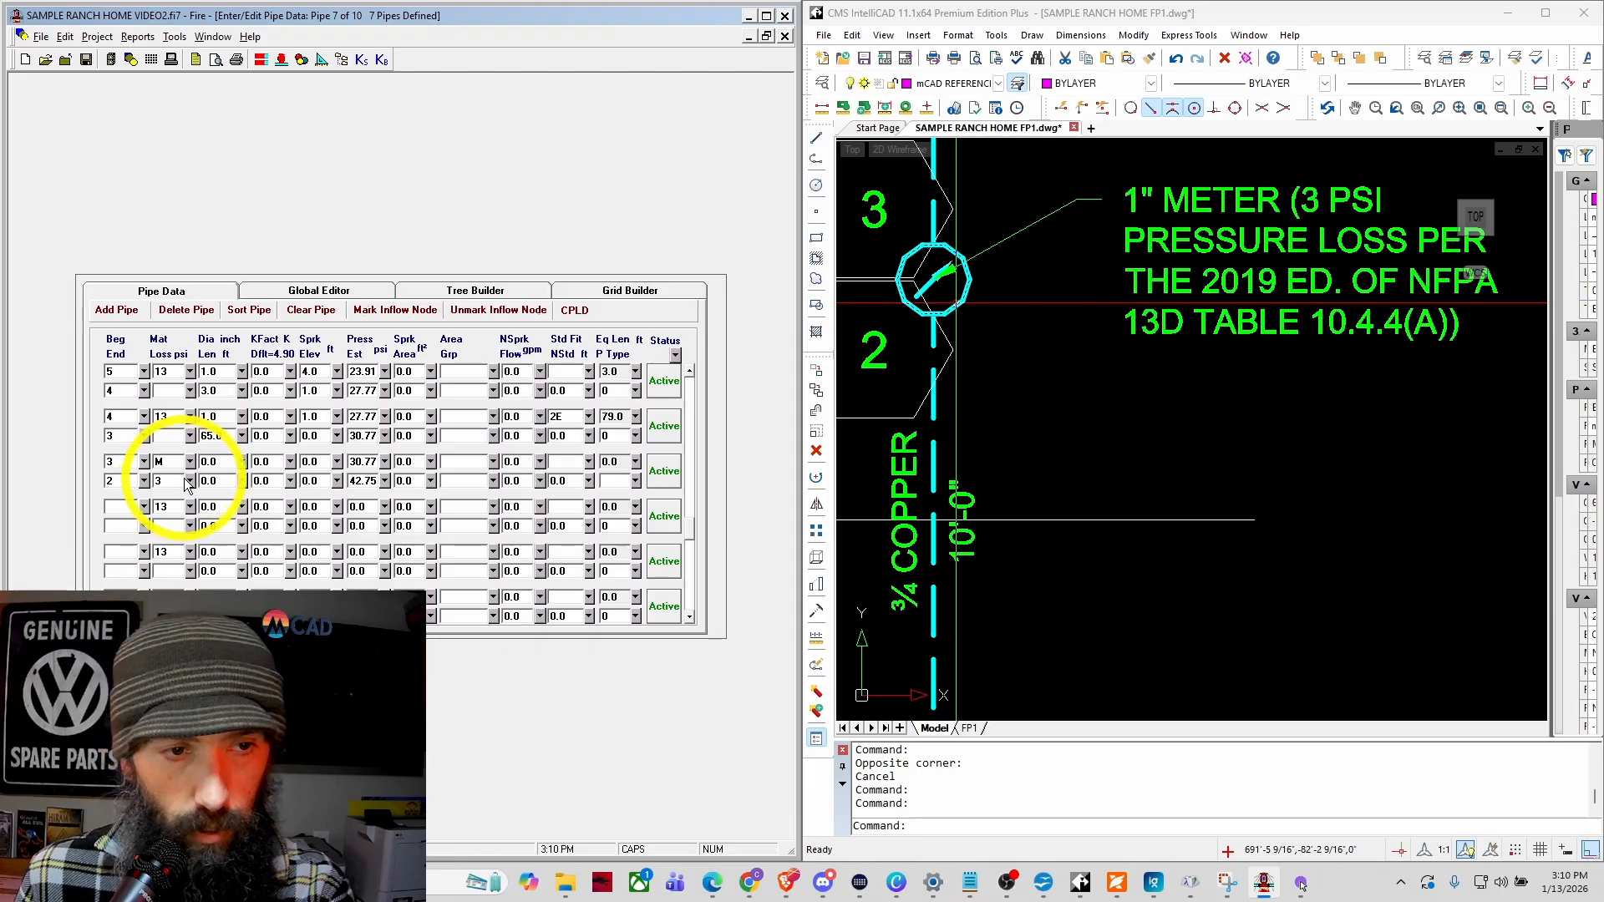
key(Tab)
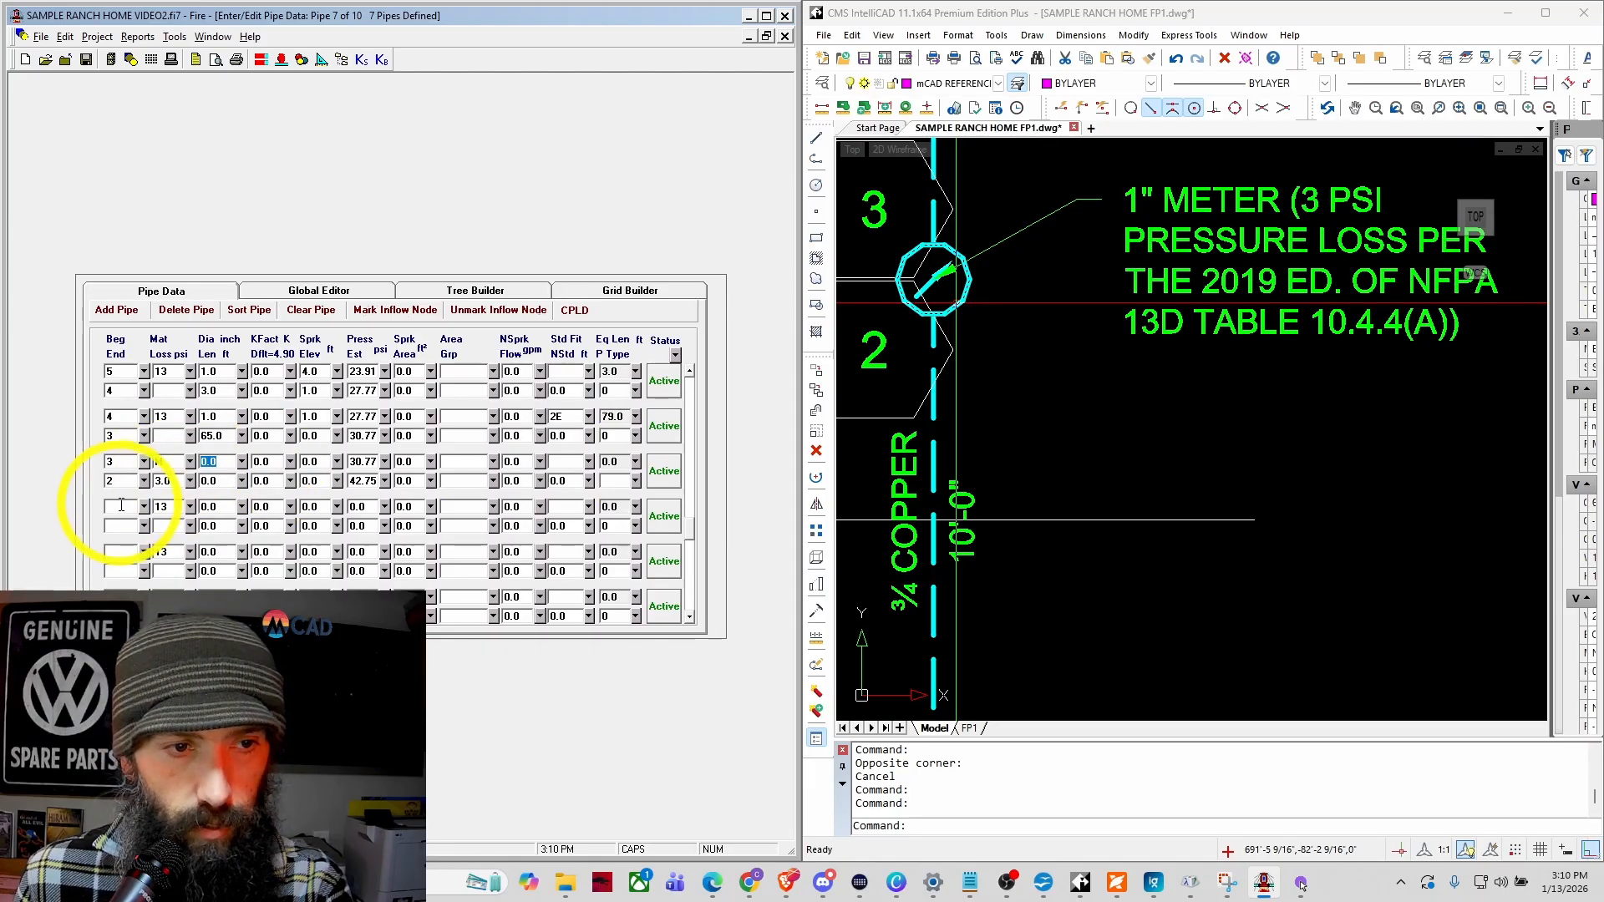
Step: Enter the next pipe from node 2 to node 1, matching the 3/4 copper run to the city main
scroll(1165, 394, down, 3)
scroll(861, 545, up, 2)
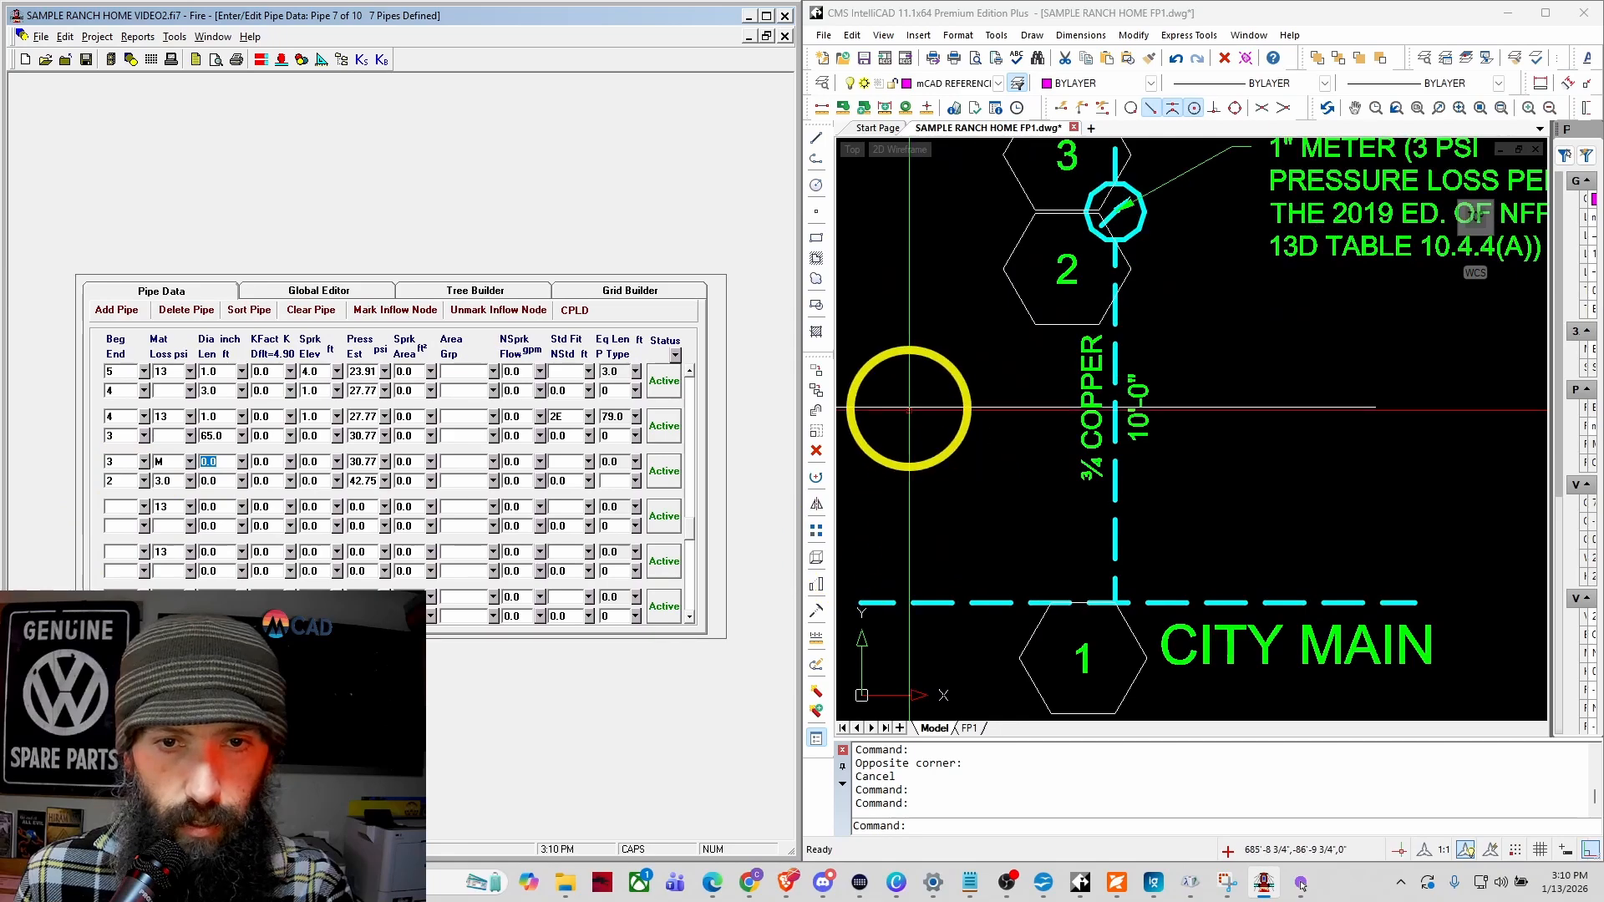
click(134, 503)
text(2)
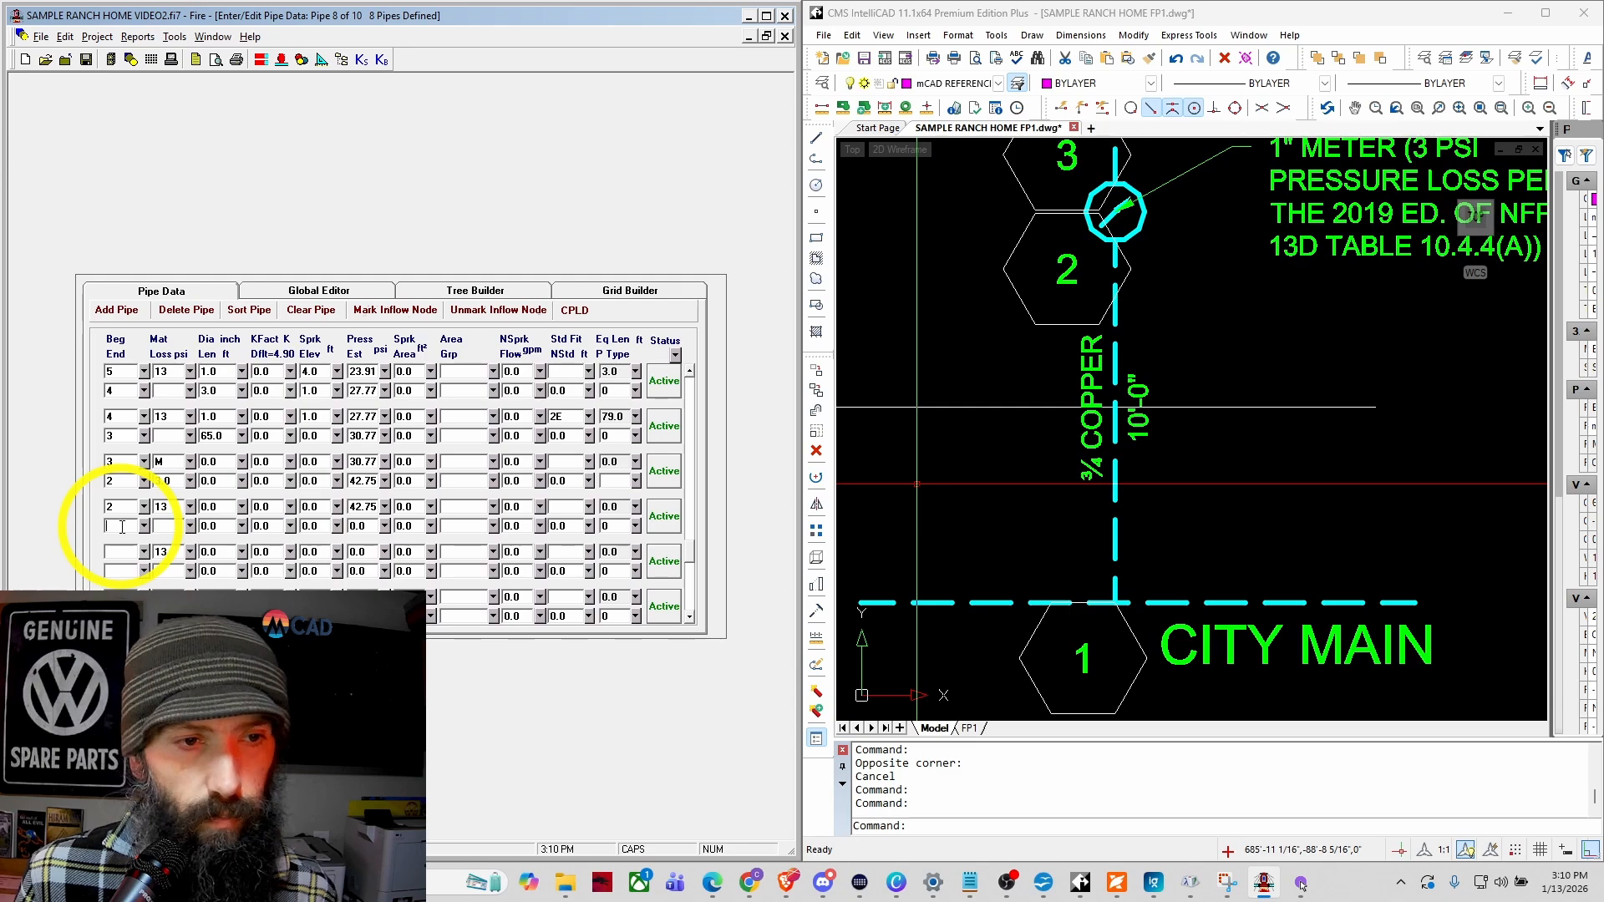
text(1)
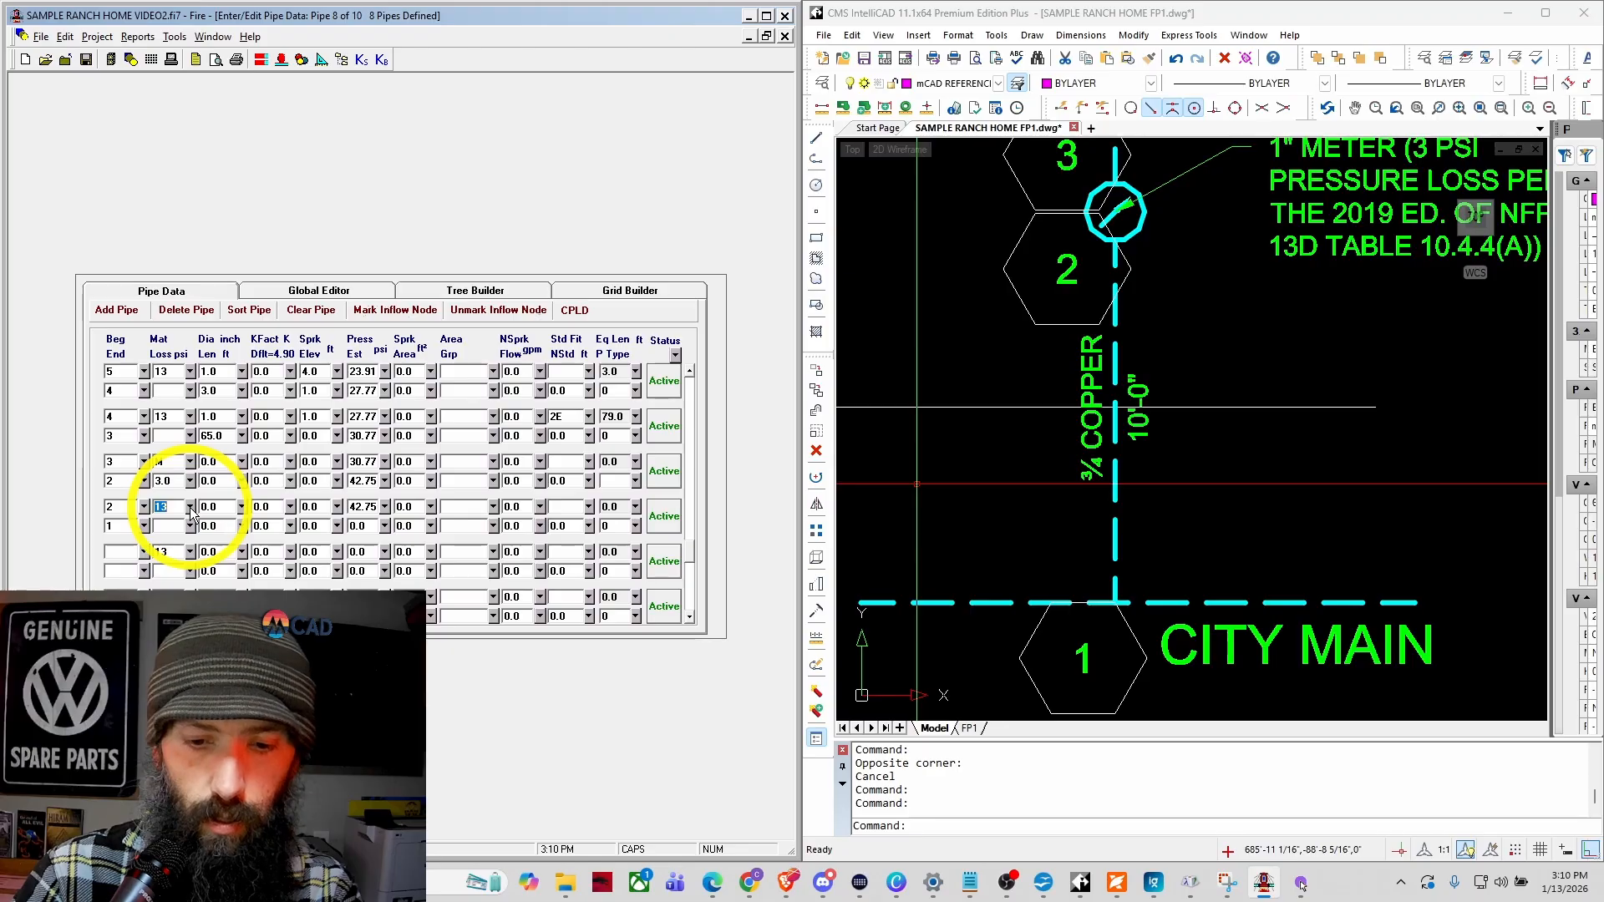
text(2)
key(Tab)
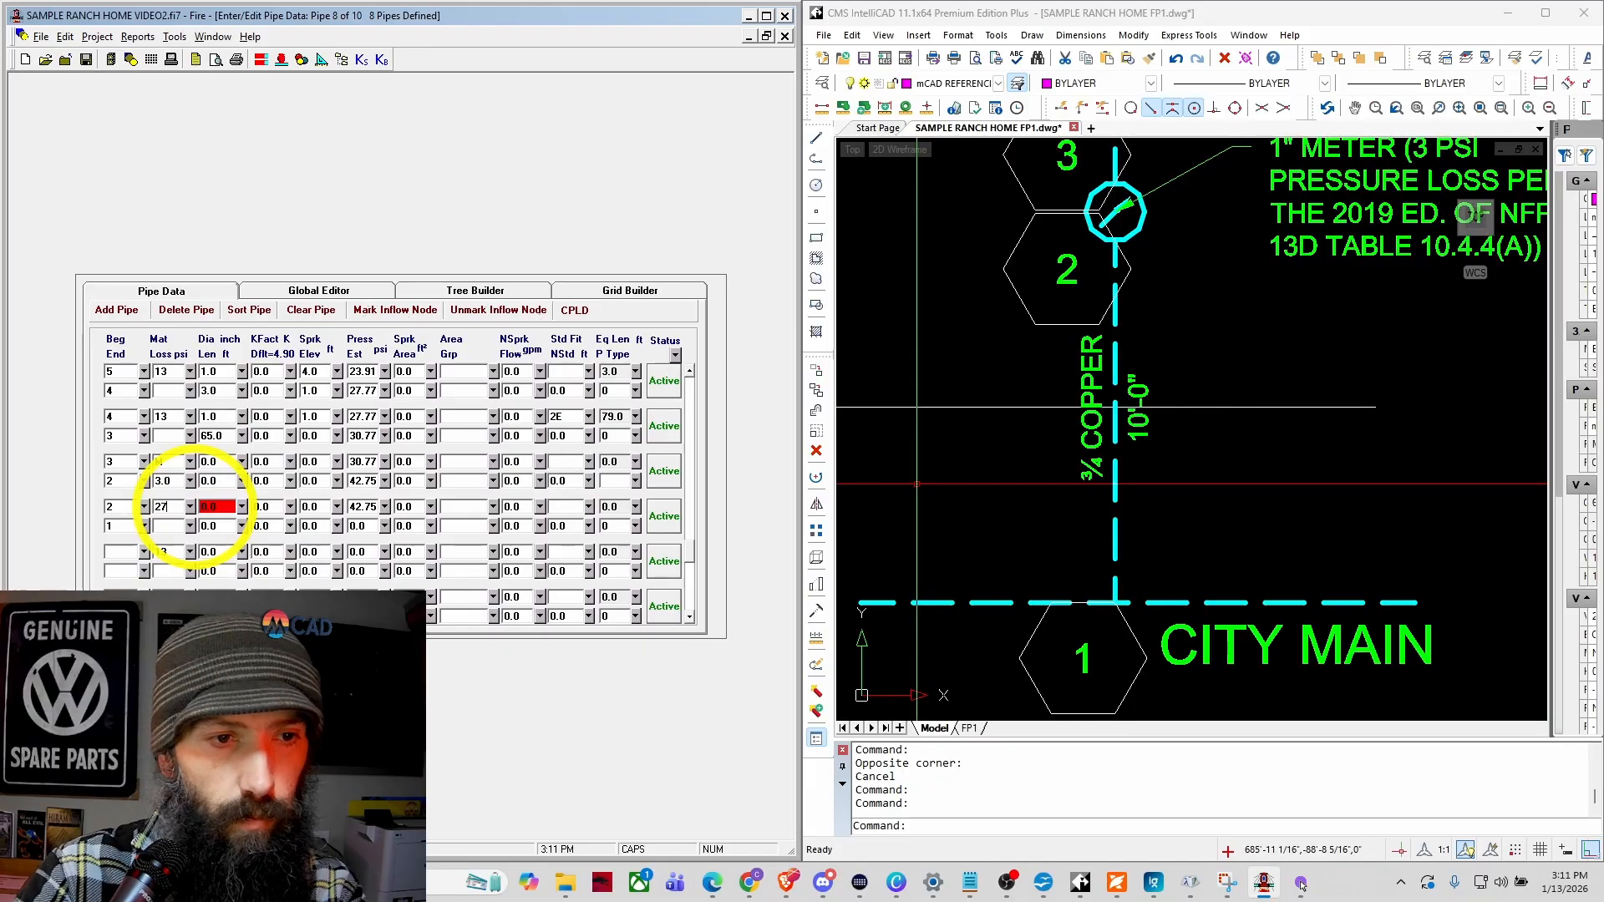
key(BackSpace)
key(BackSpace)
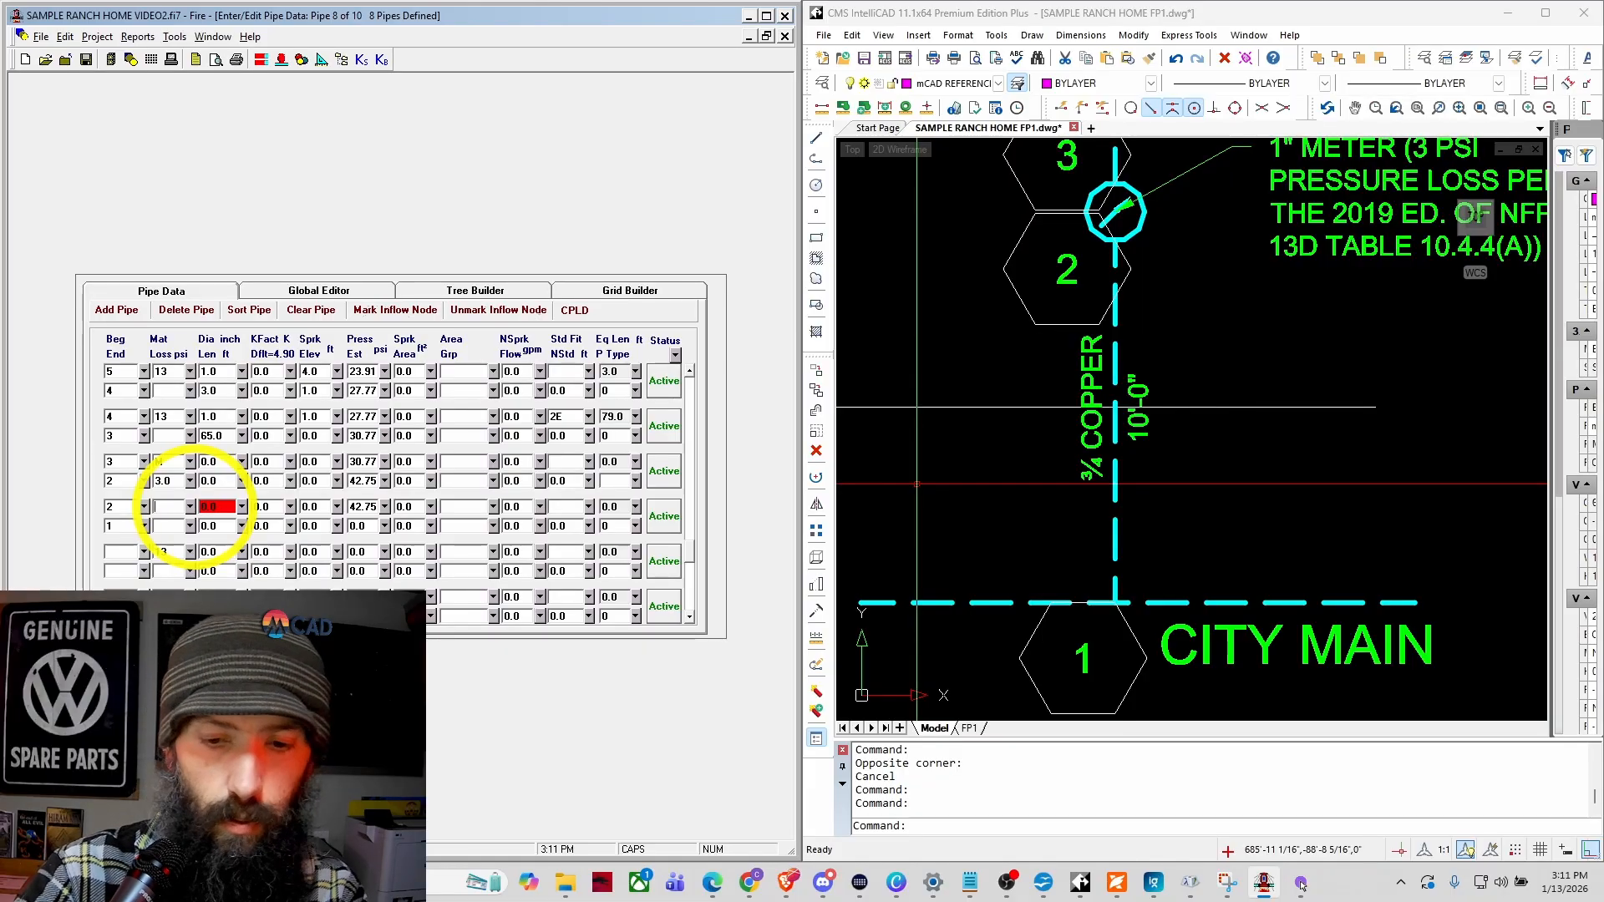
Step: Set the pipe from node 2 to node 1 to material 2, 0.75 inch diameter and 10 ft length
text(2)
key(Tab)
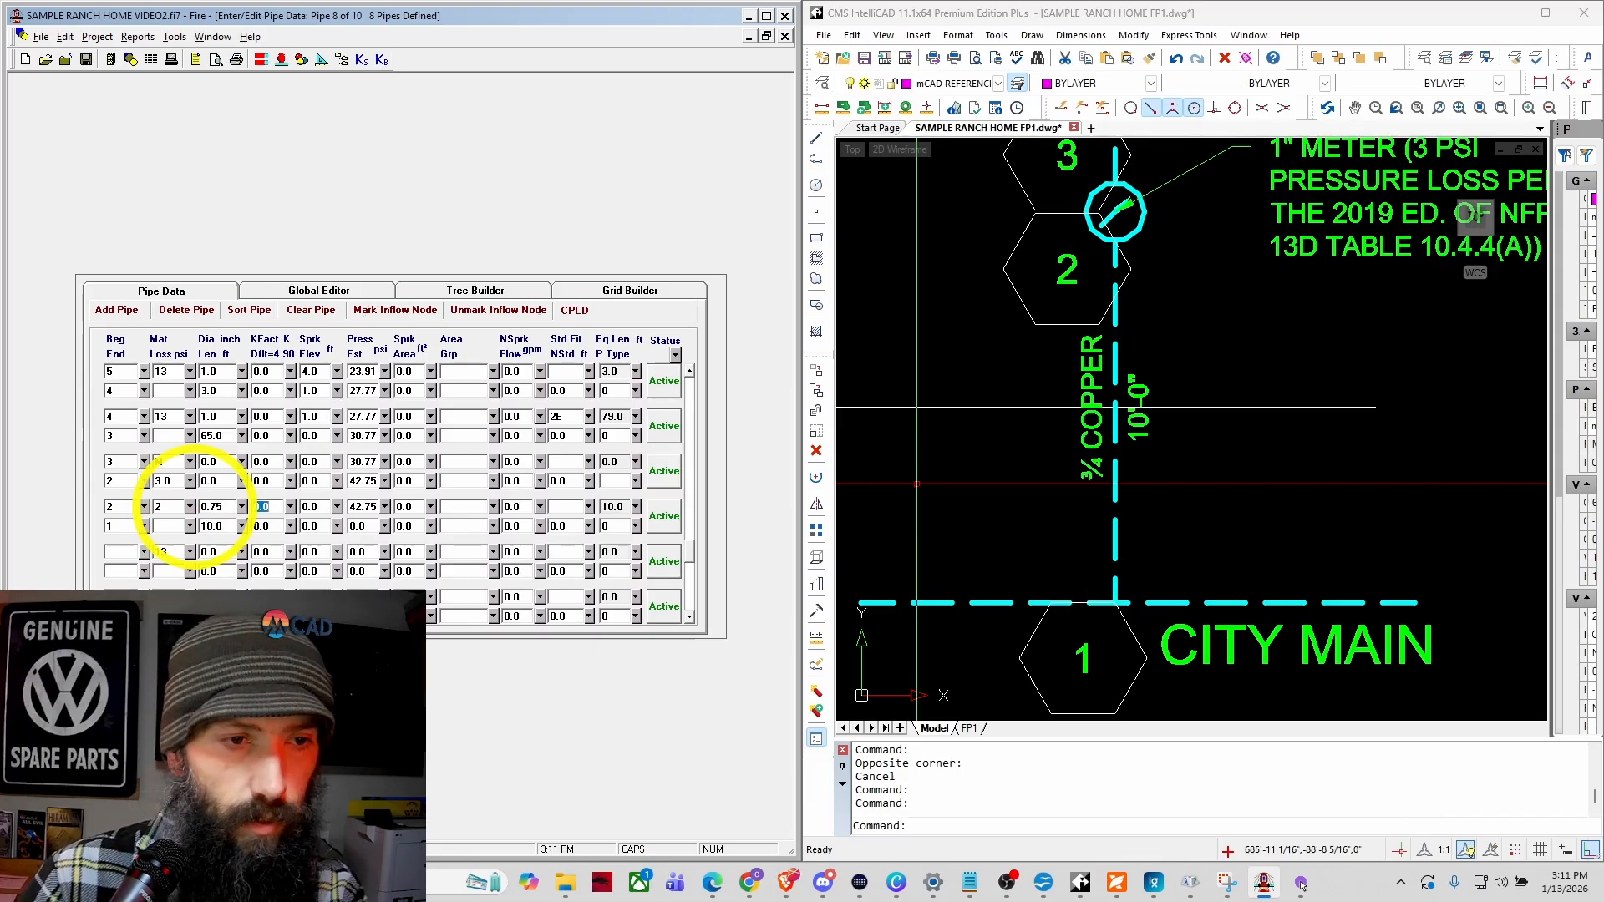
Step: Set the standard fittings of the pipe from node 2 to node 1 to TG
key(Tab)
key(Tab)
key(Tab)
key(Tab)
key(Tab)
key(Tab)
key(Tab)
key(Tab)
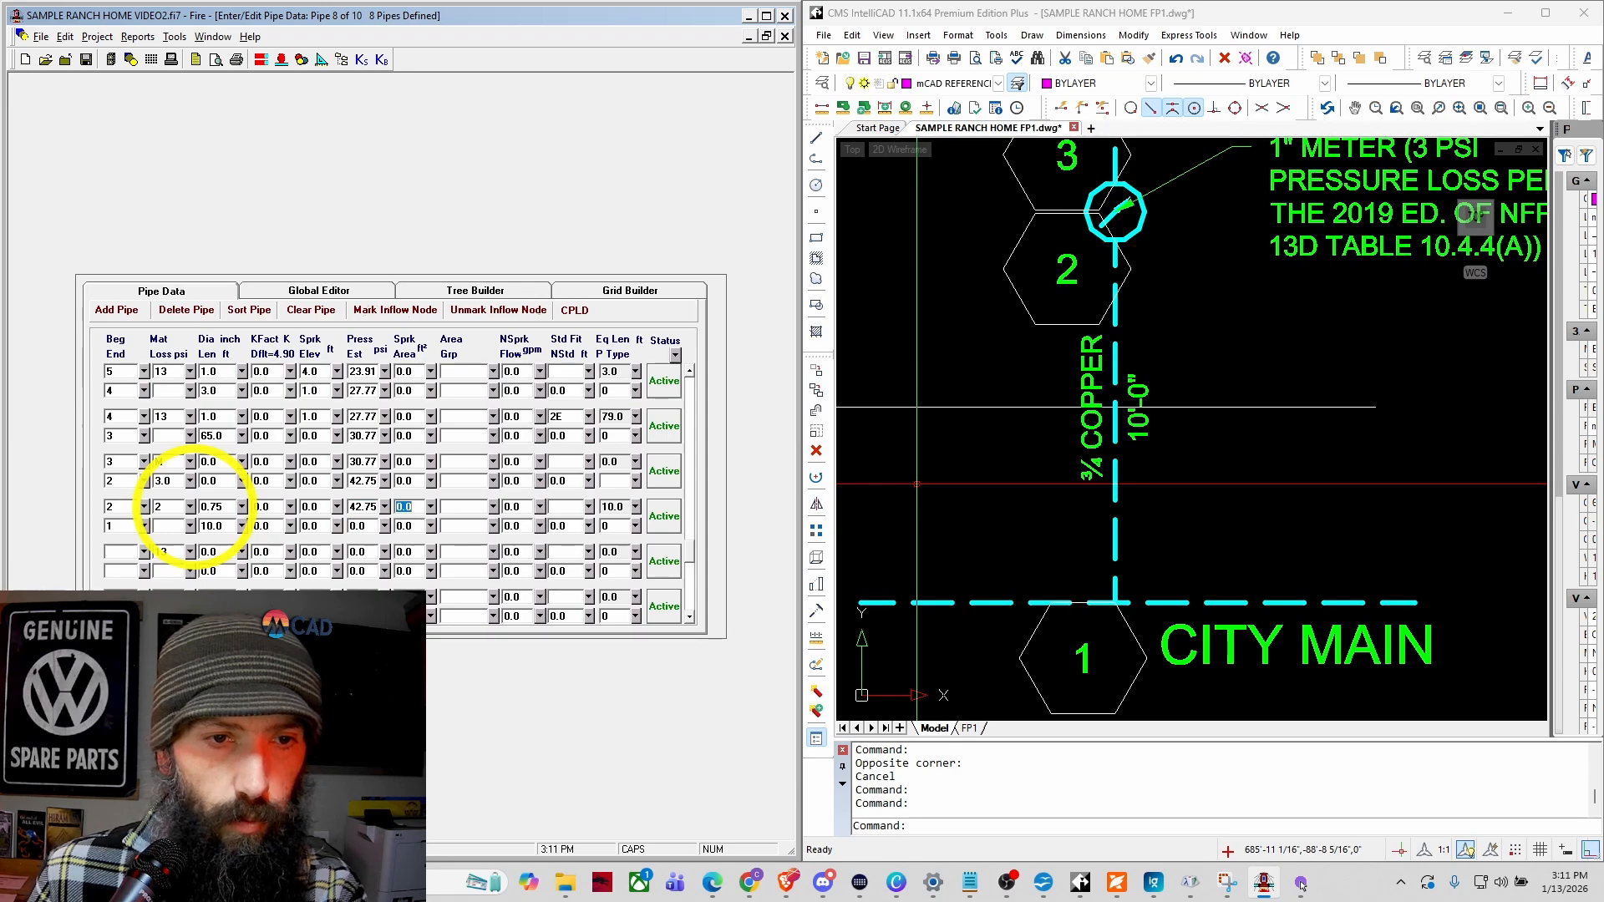
key(Tab)
key(Tab)
key(Tab)
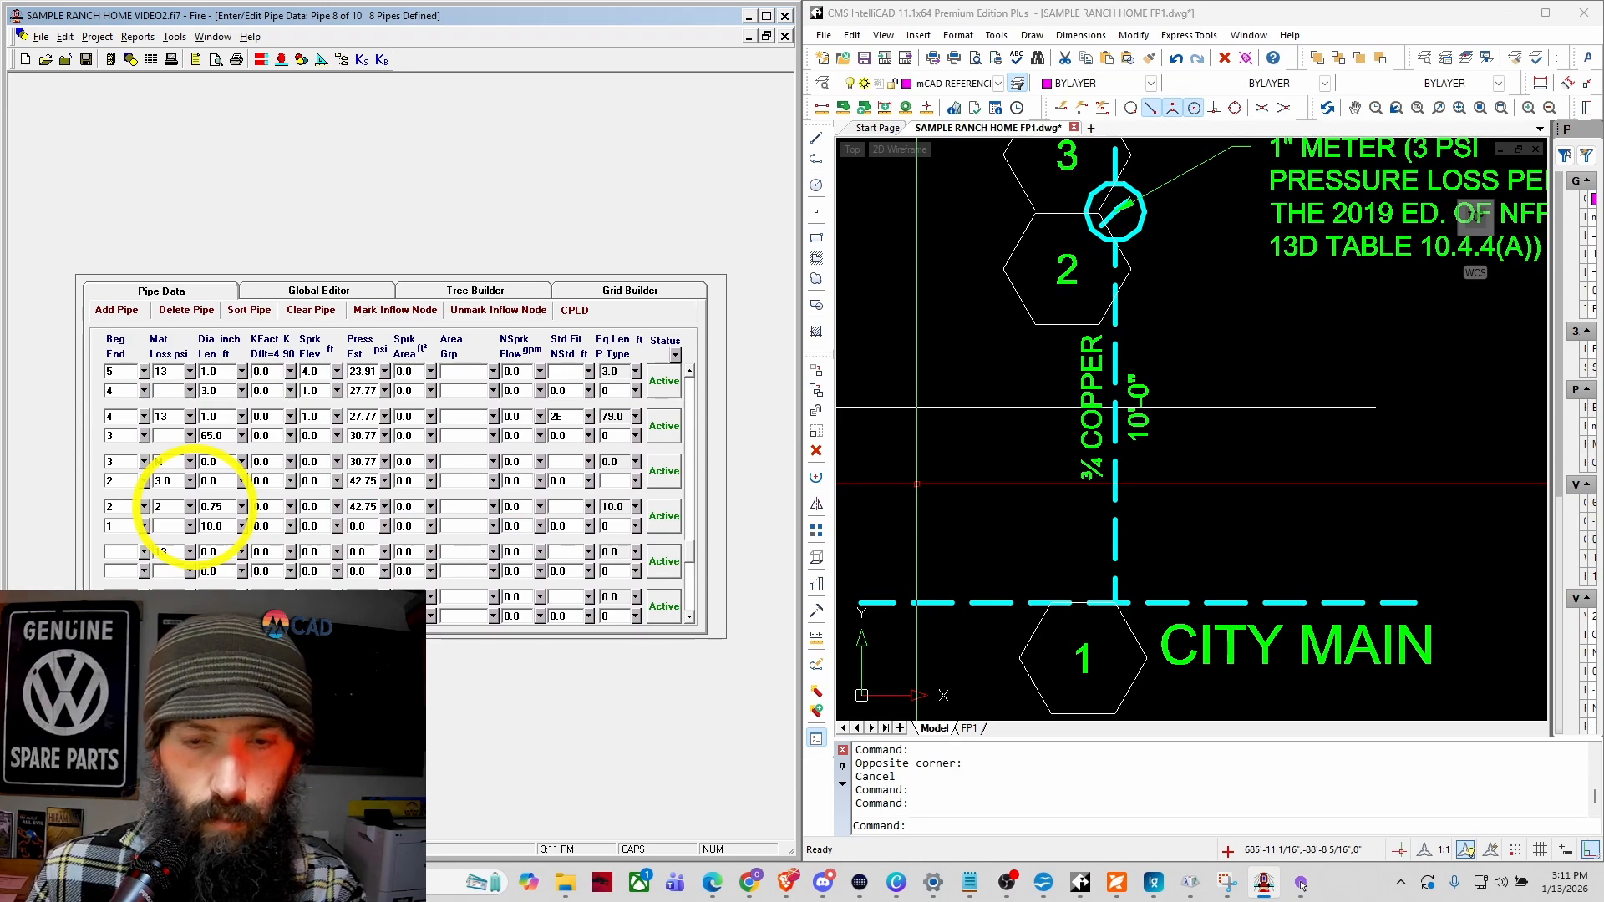
text(TG)
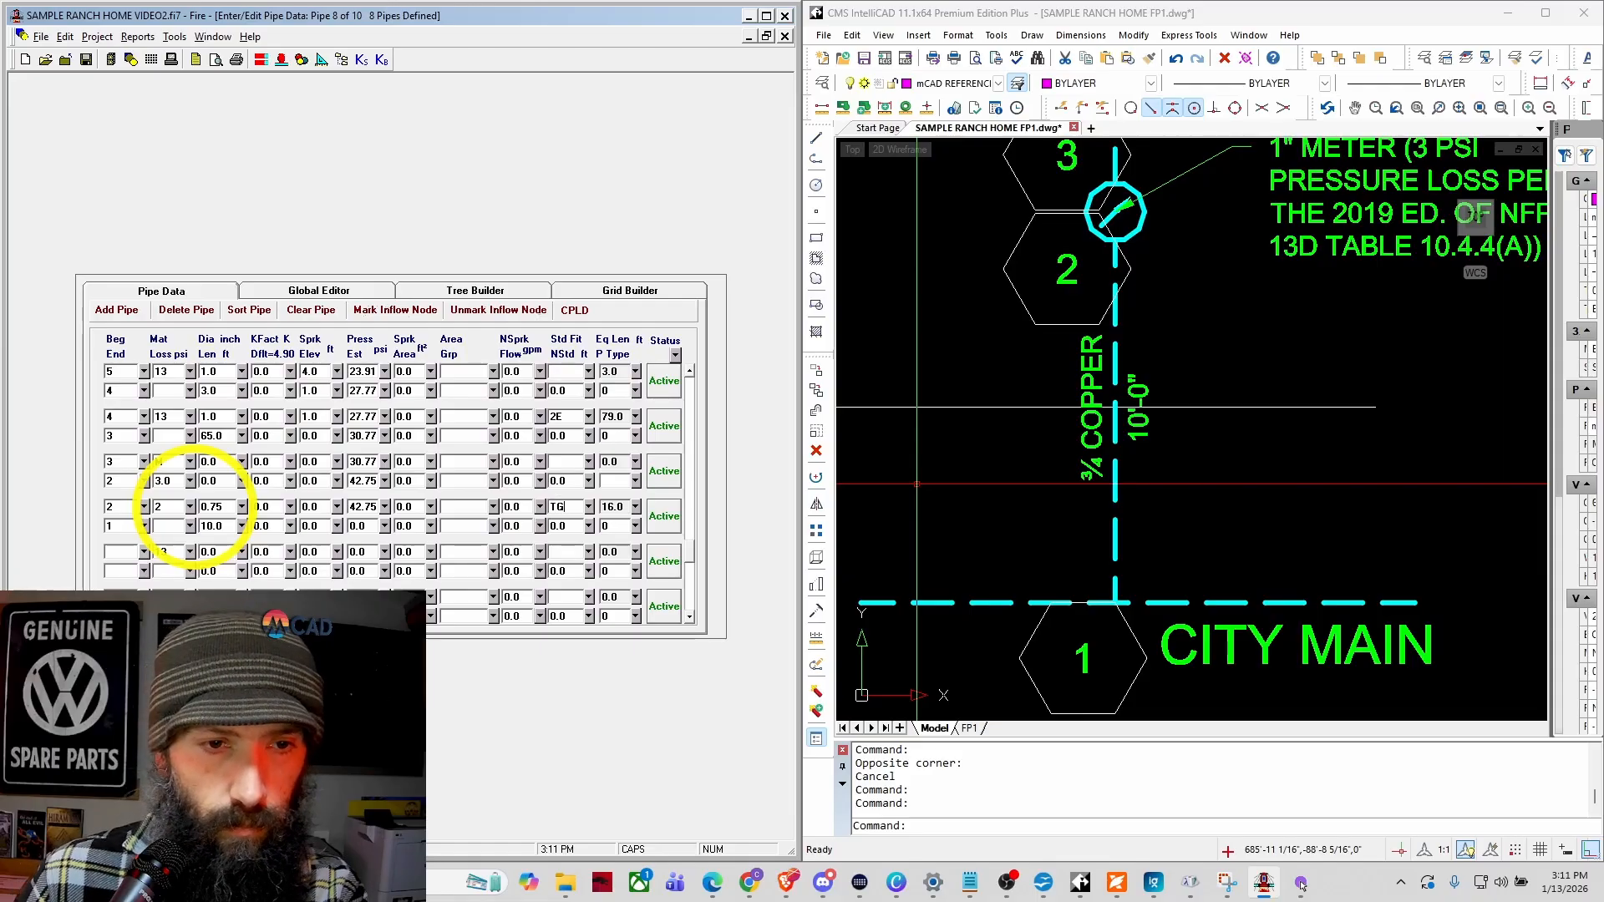
Step: Mark node 1 at the city main as the inflow node and run the demand calculation
key(Tab)
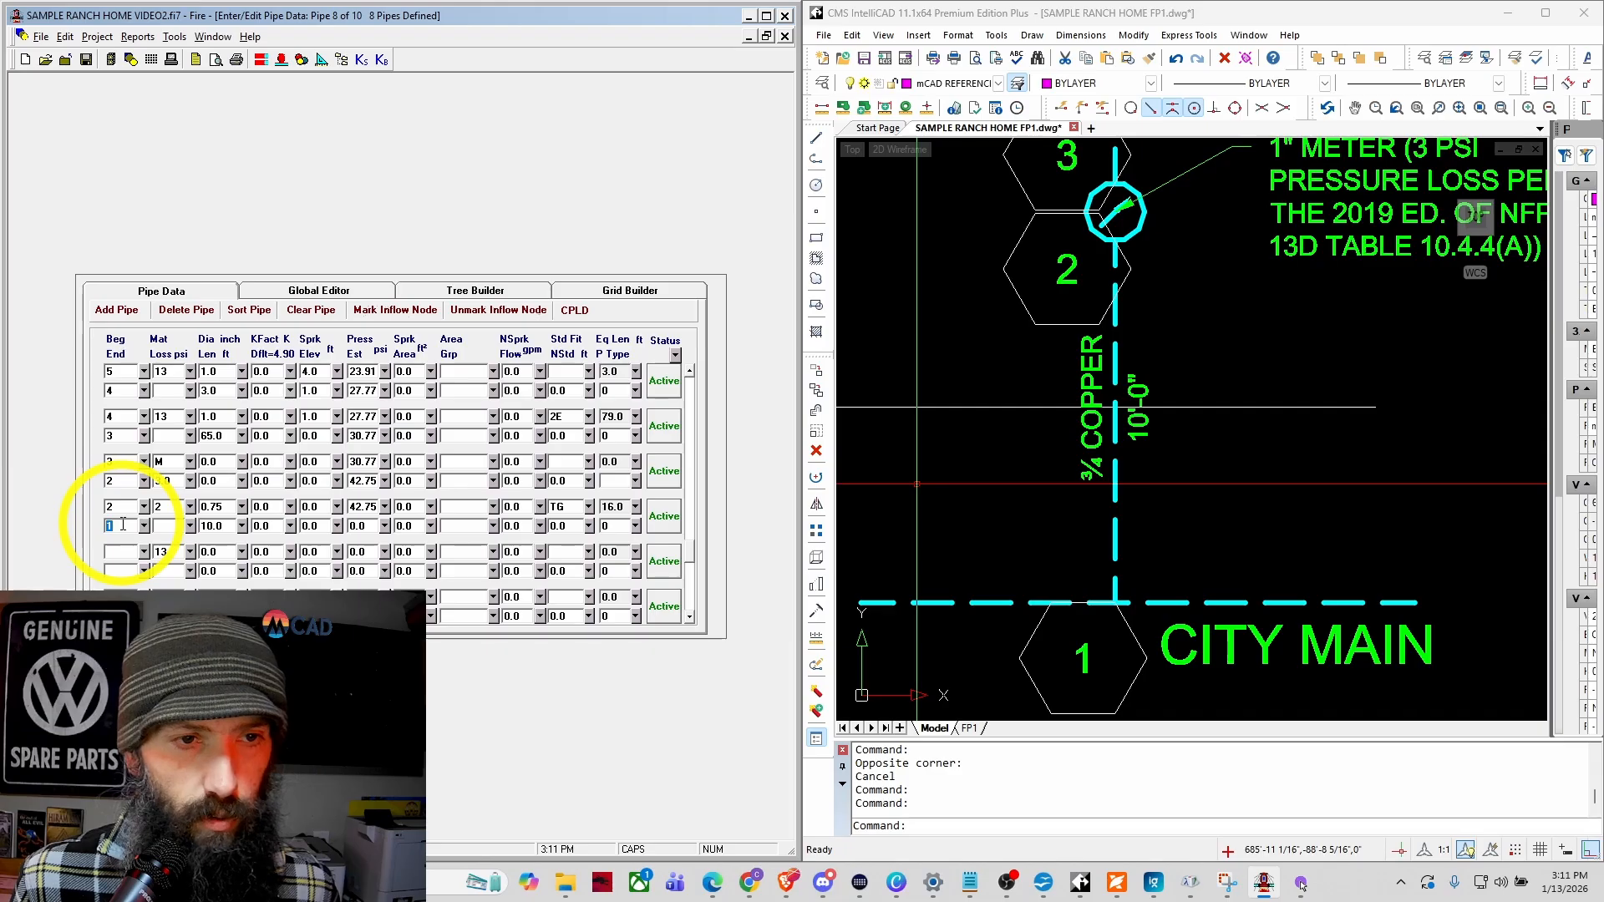
click(408, 318)
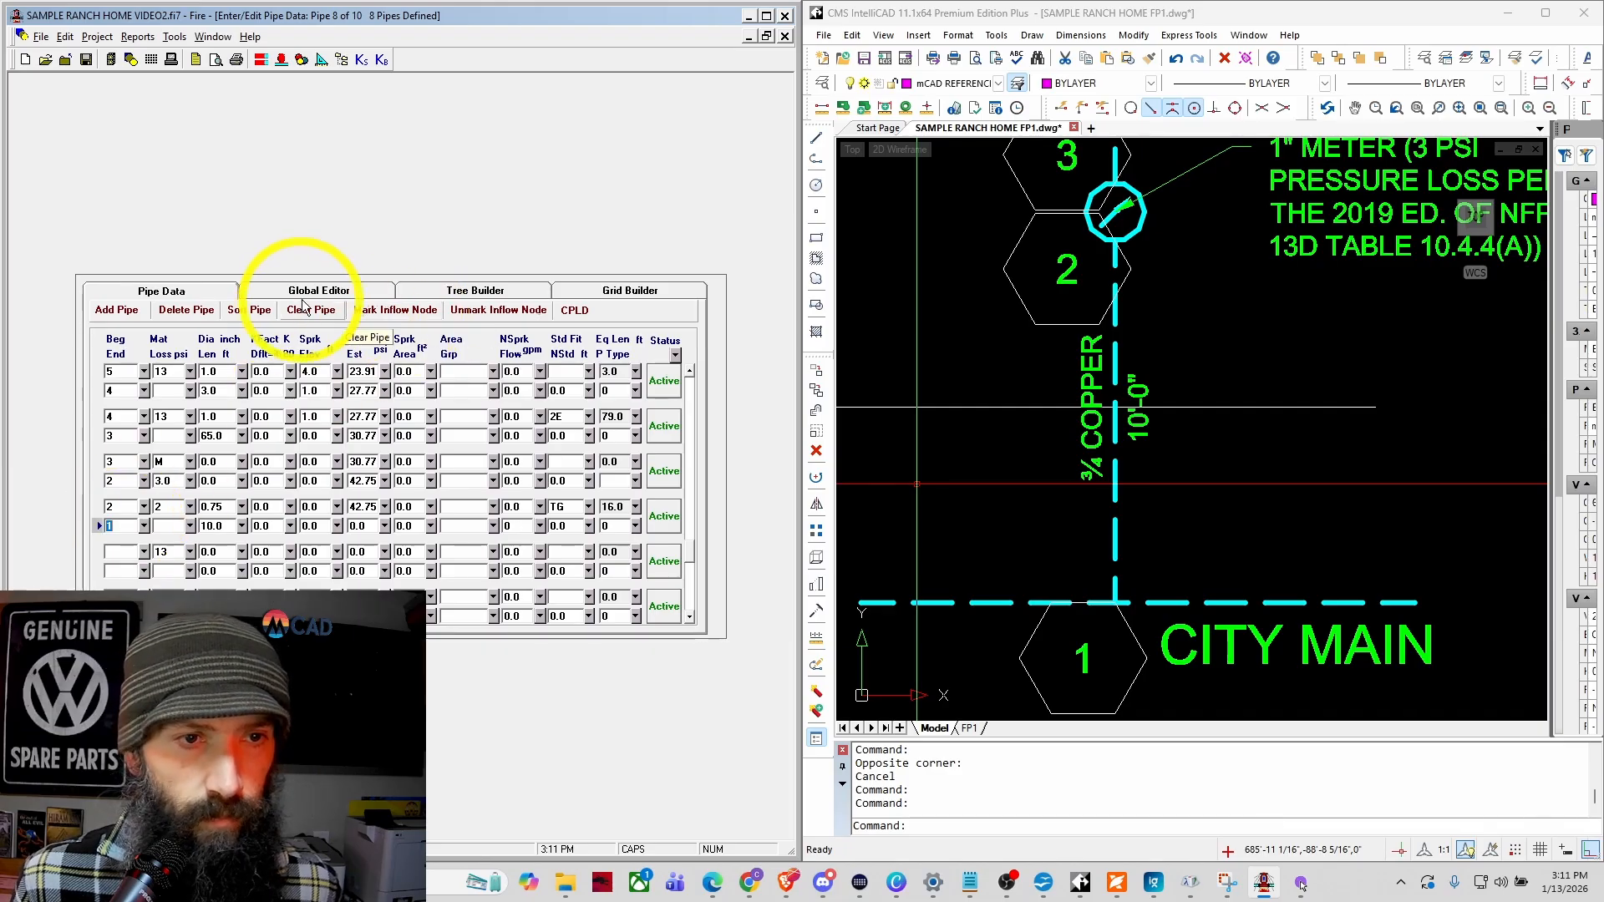
click(174, 62)
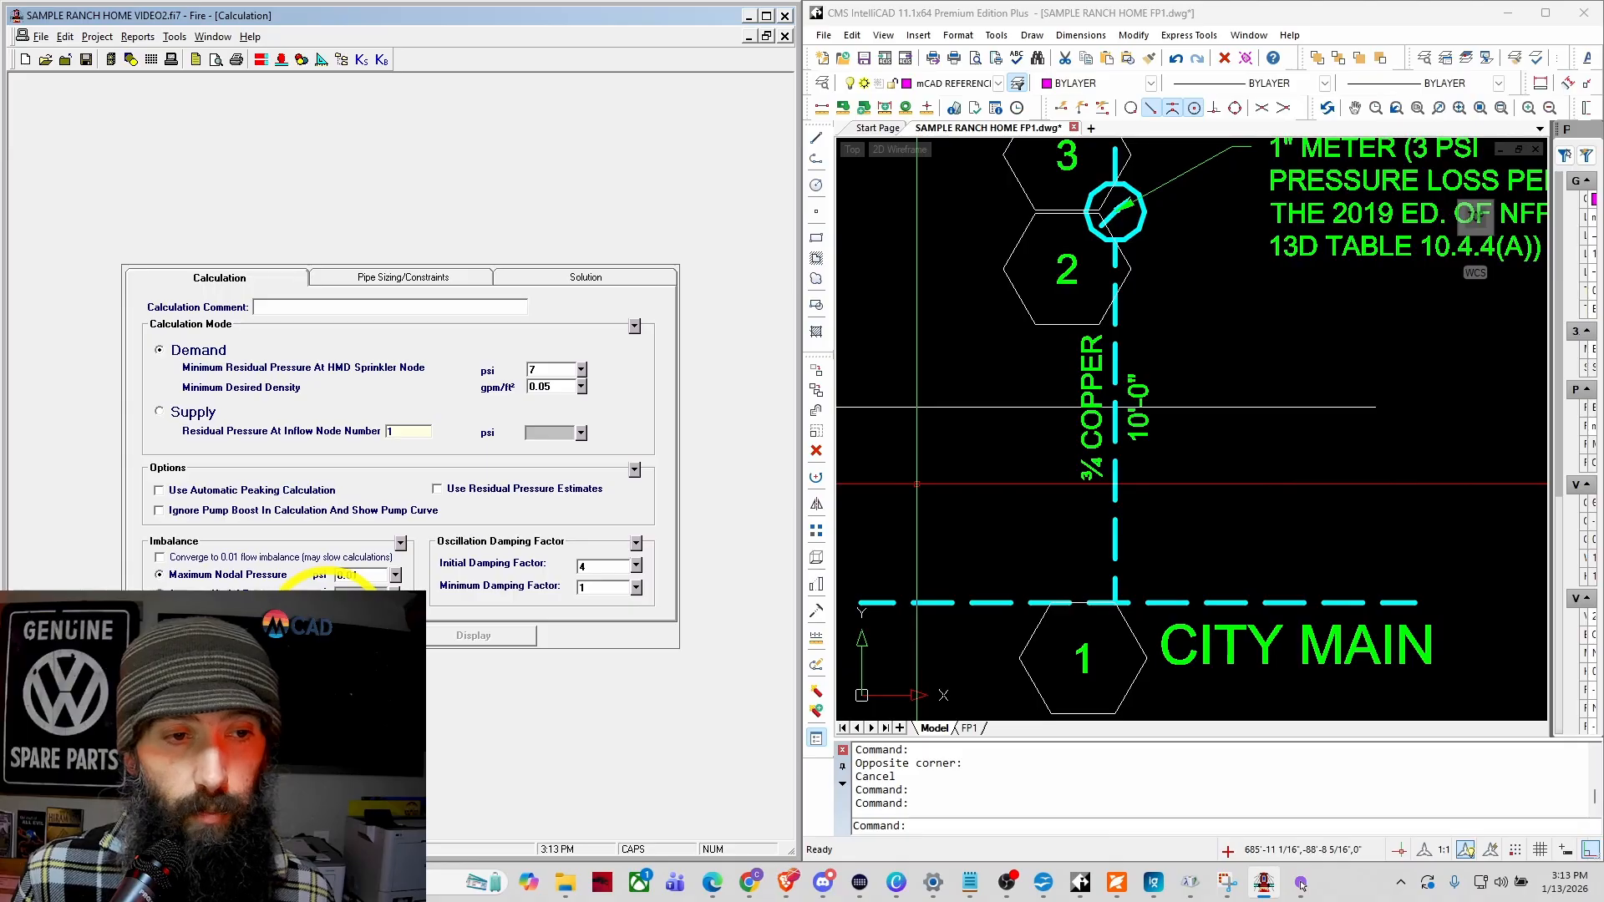
click(332, 636)
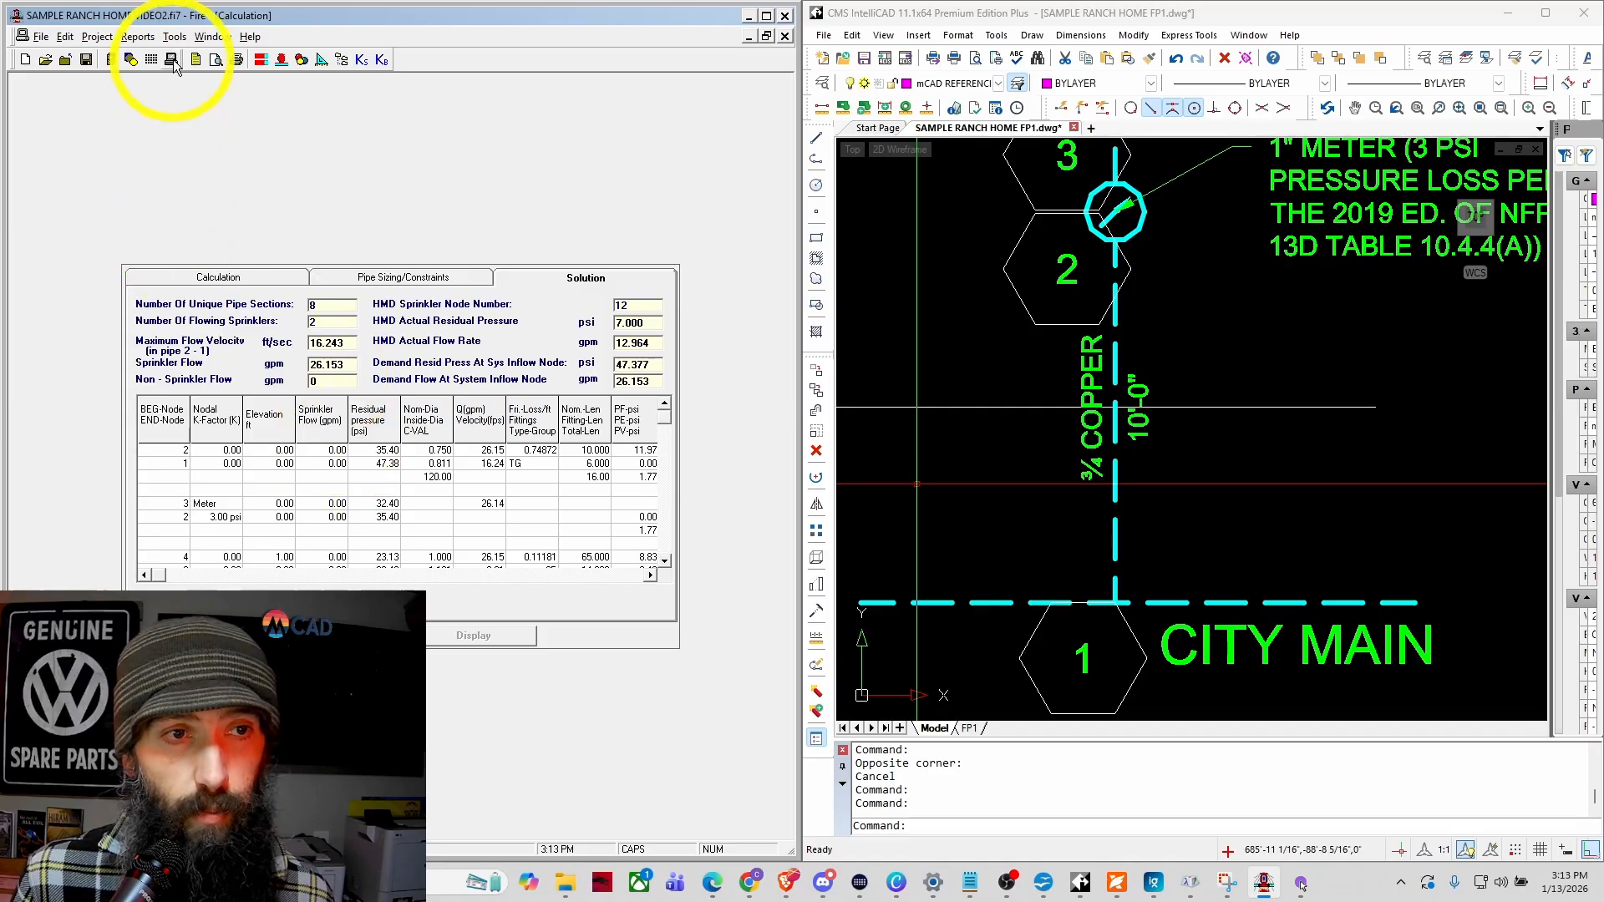
Step: Preview the project reports and review the general data, pipe input, node and pipe output pages through the output summary
click(215, 59)
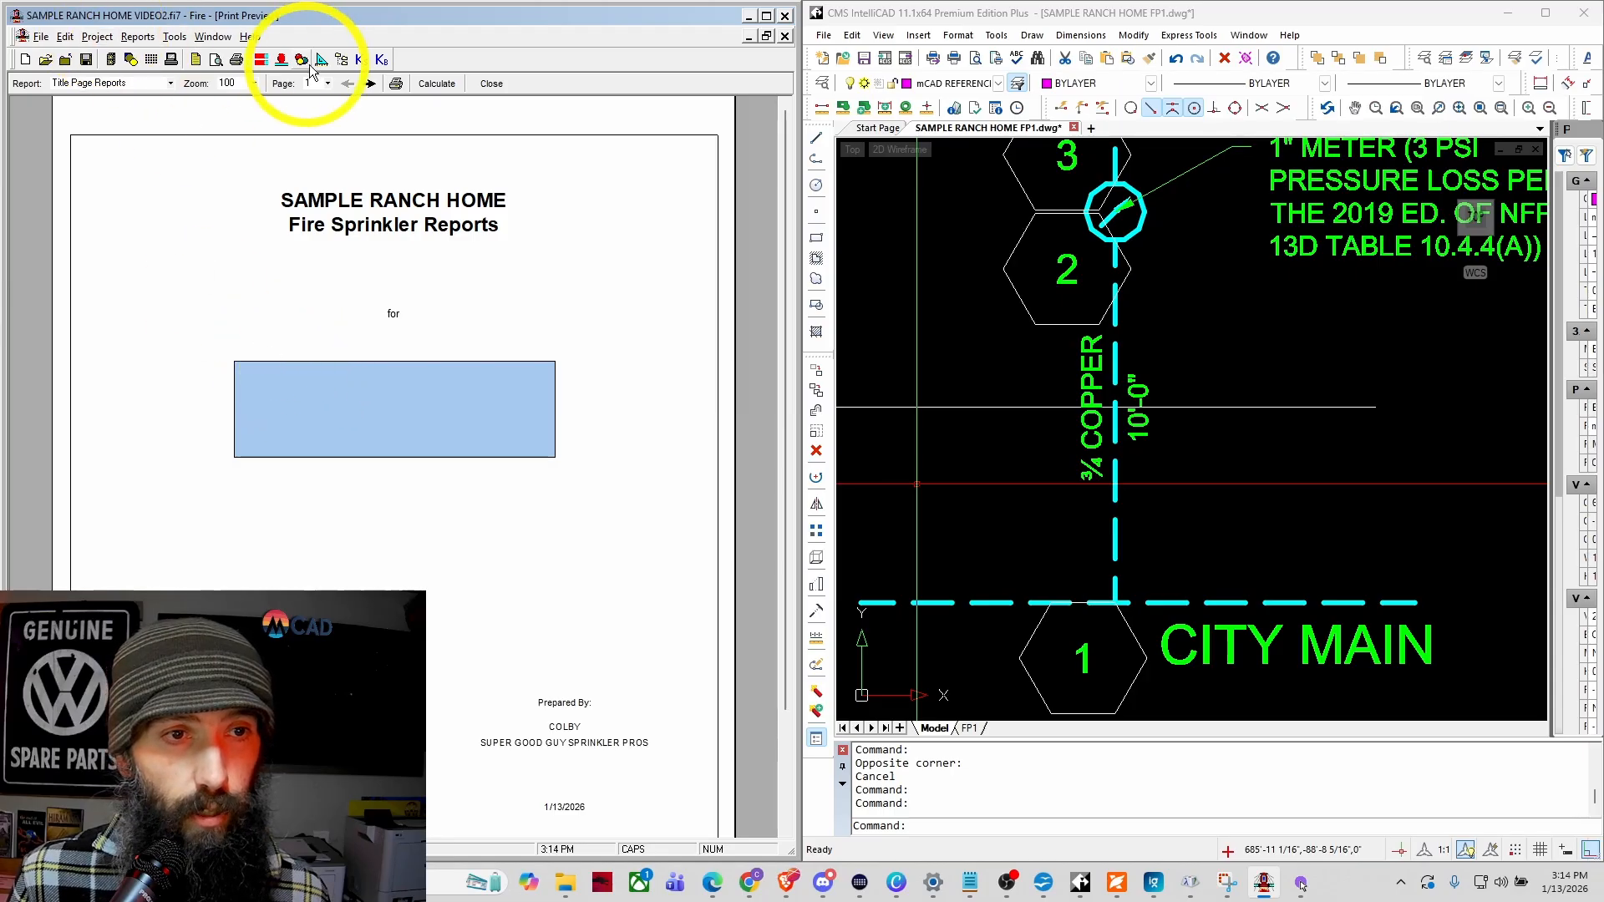
click(369, 83)
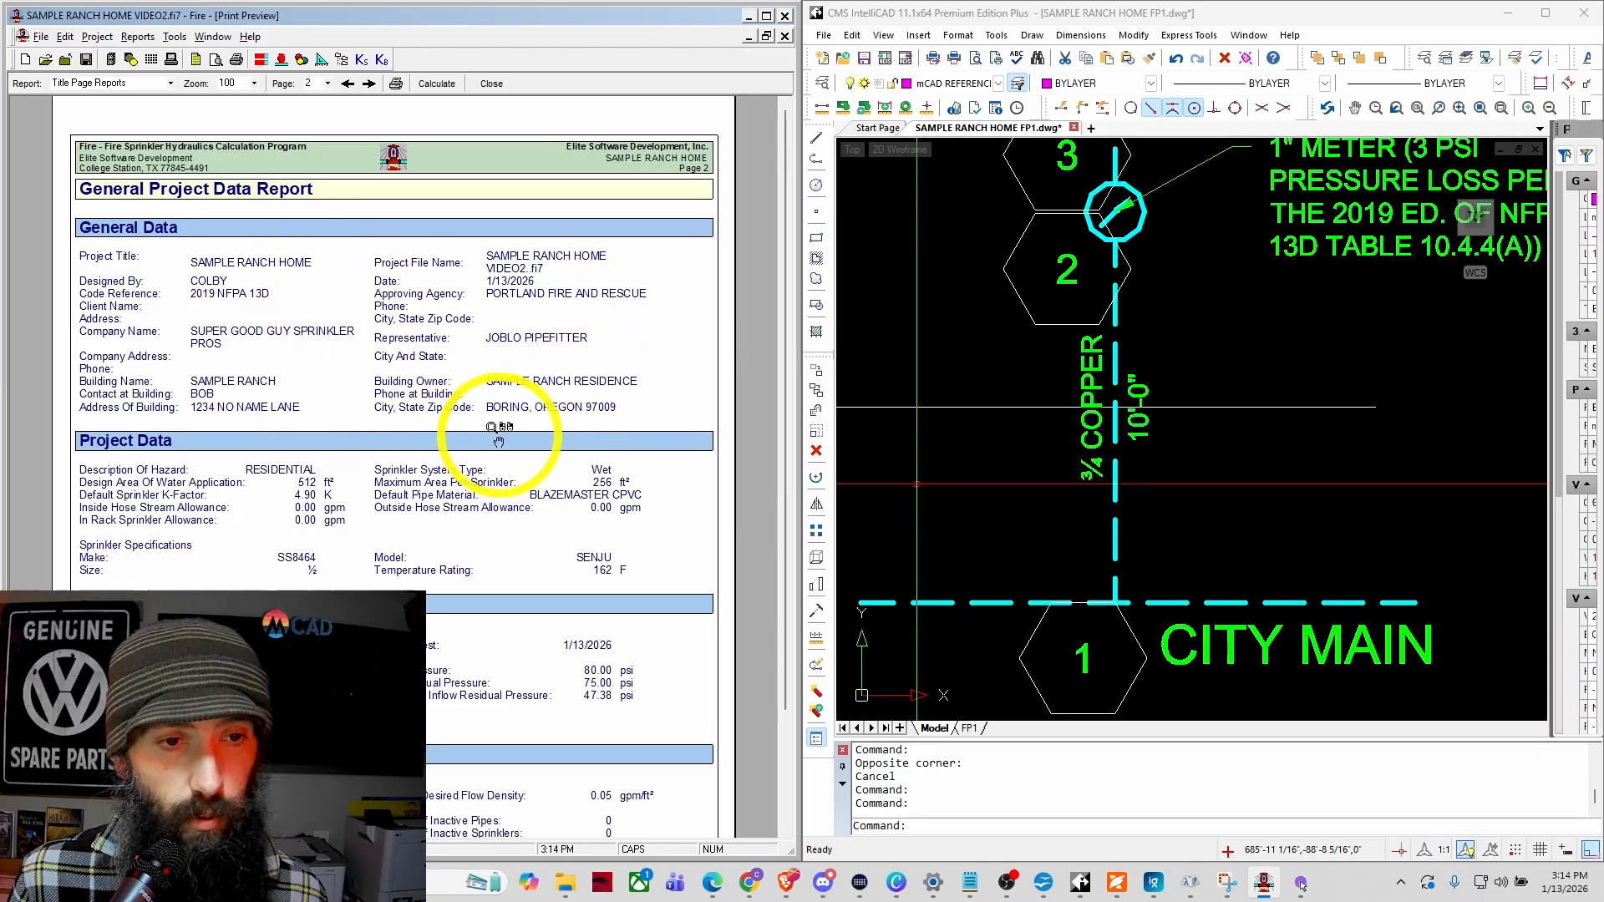
click(369, 83)
click(368, 84)
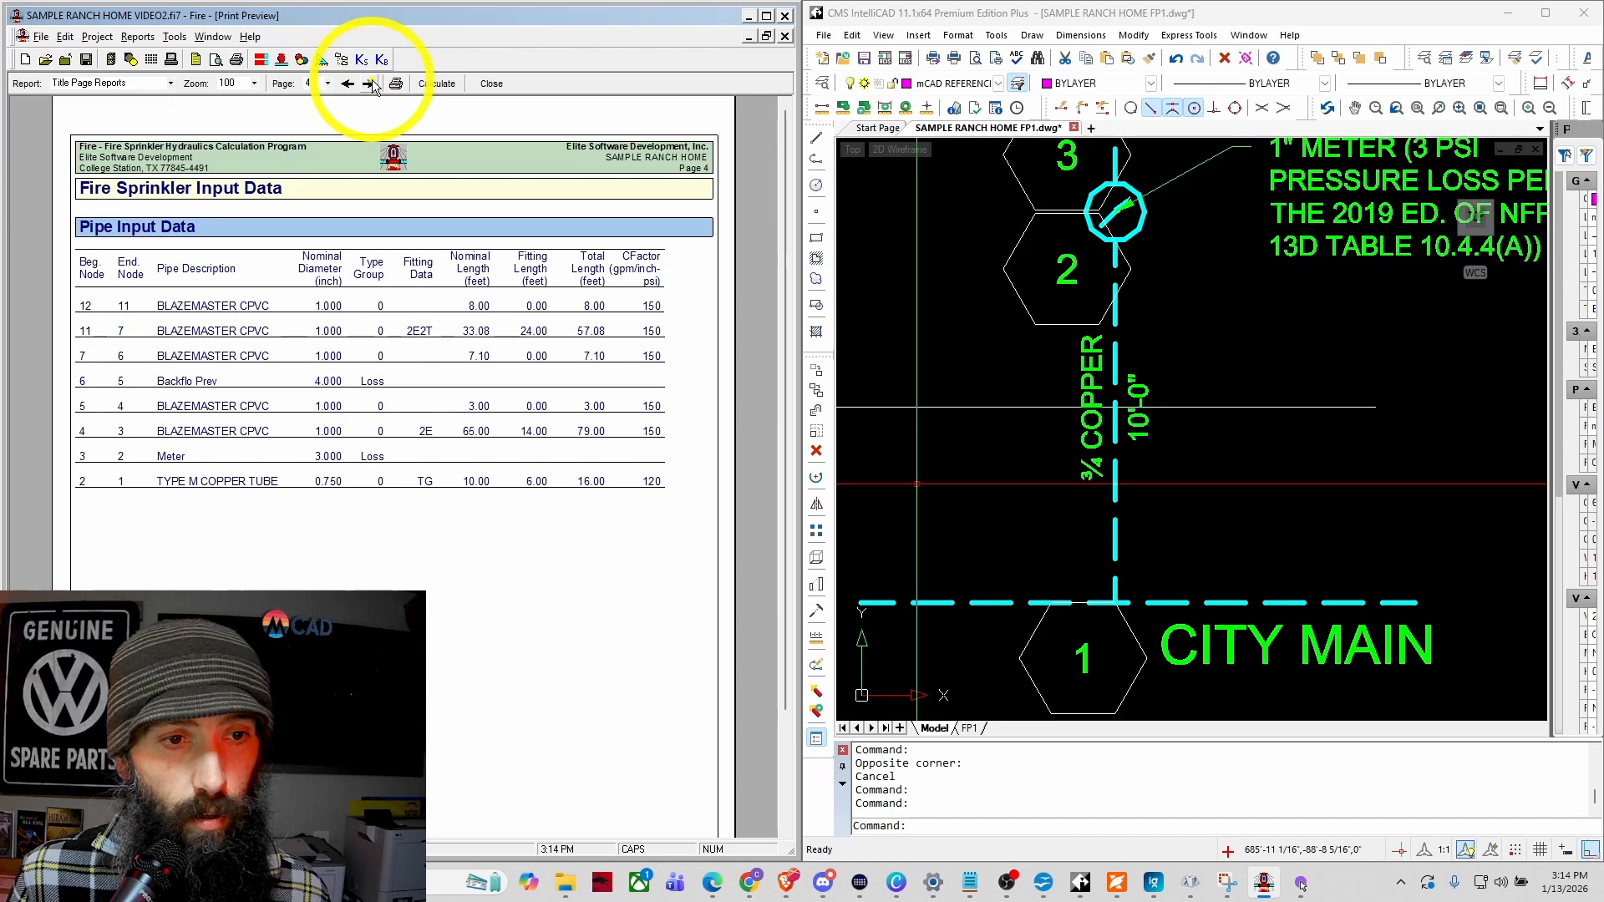
click(368, 85)
click(368, 84)
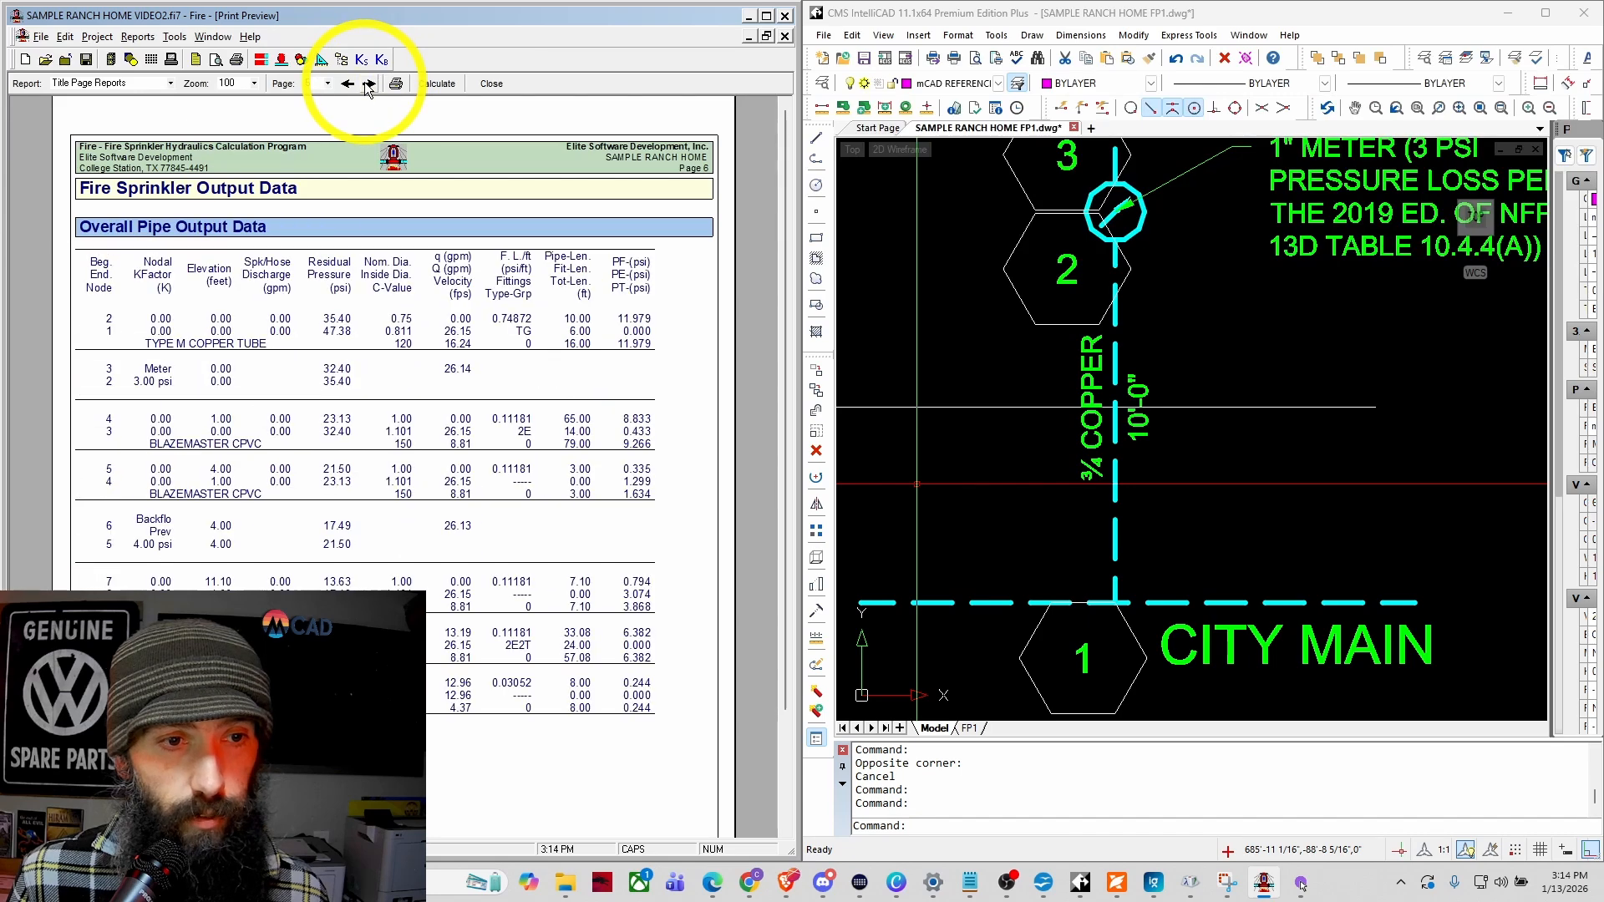
click(368, 85)
click(368, 84)
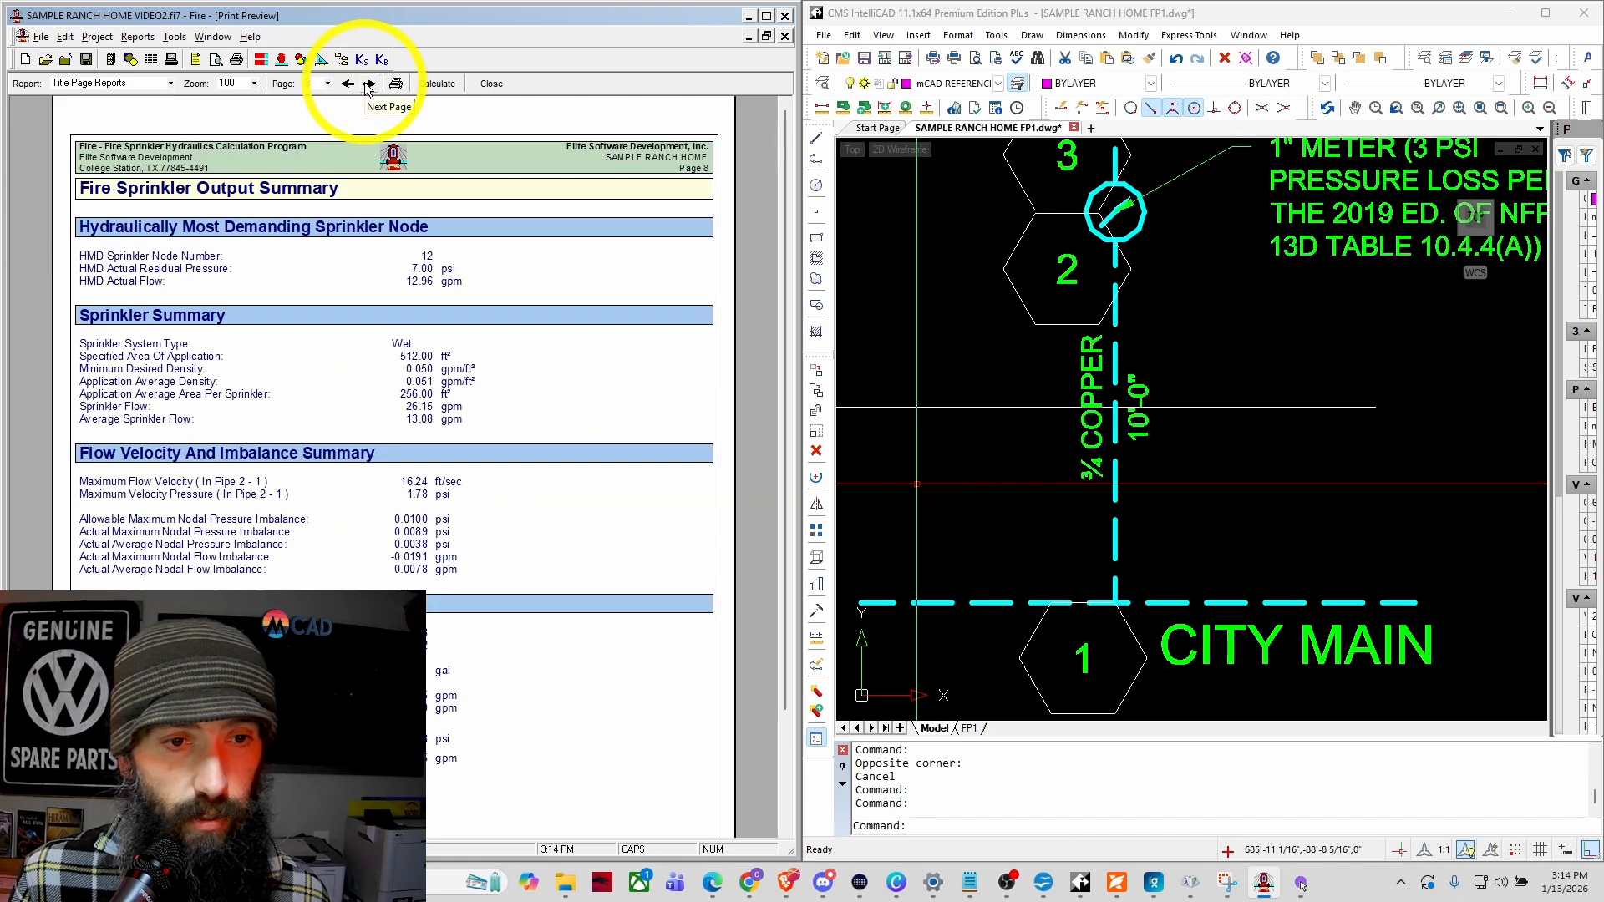
Step: Examine the hydraulic supply/demand graph in the report together with its supply and demand curve data
click(368, 84)
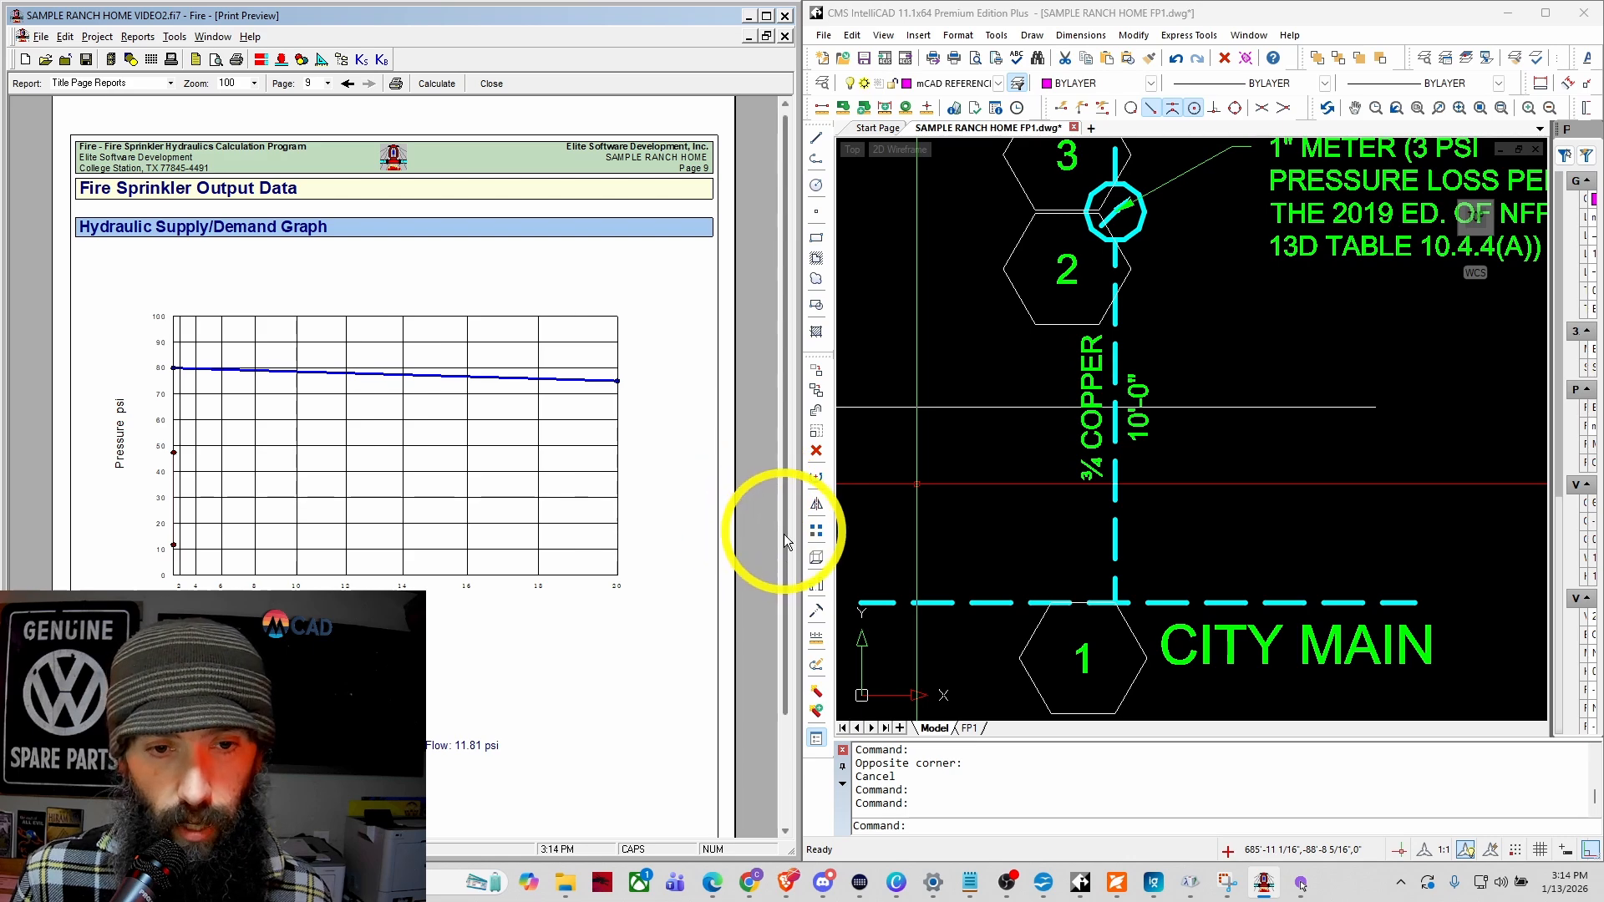
scroll(783, 534, down, 1)
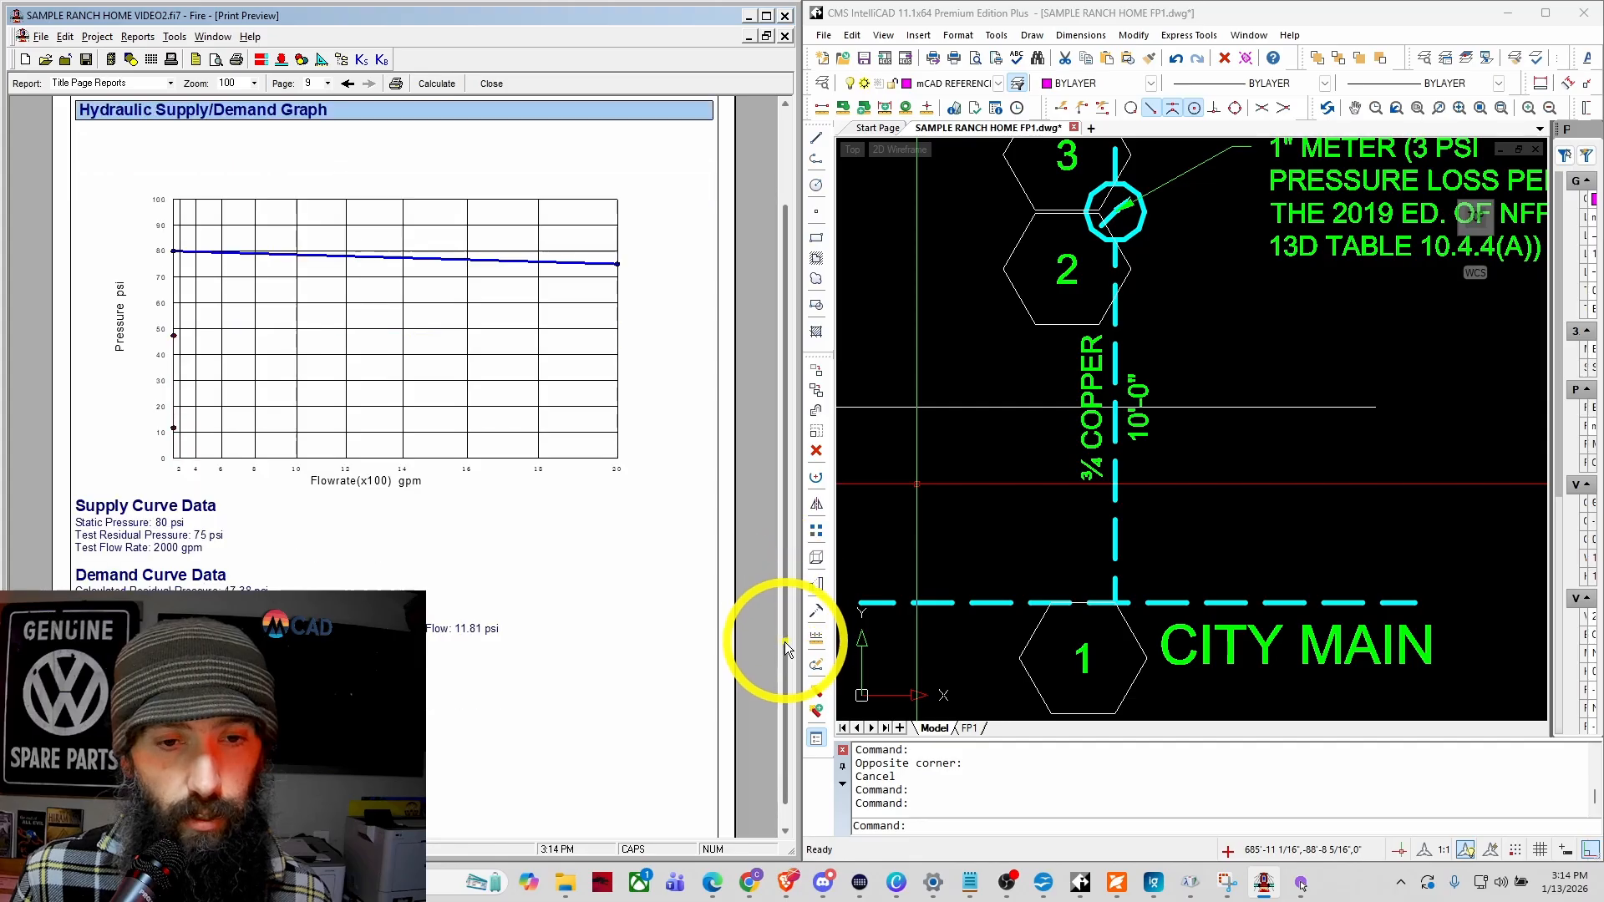
scroll(784, 639, down, 2)
scroll(752, 501, up, 3)
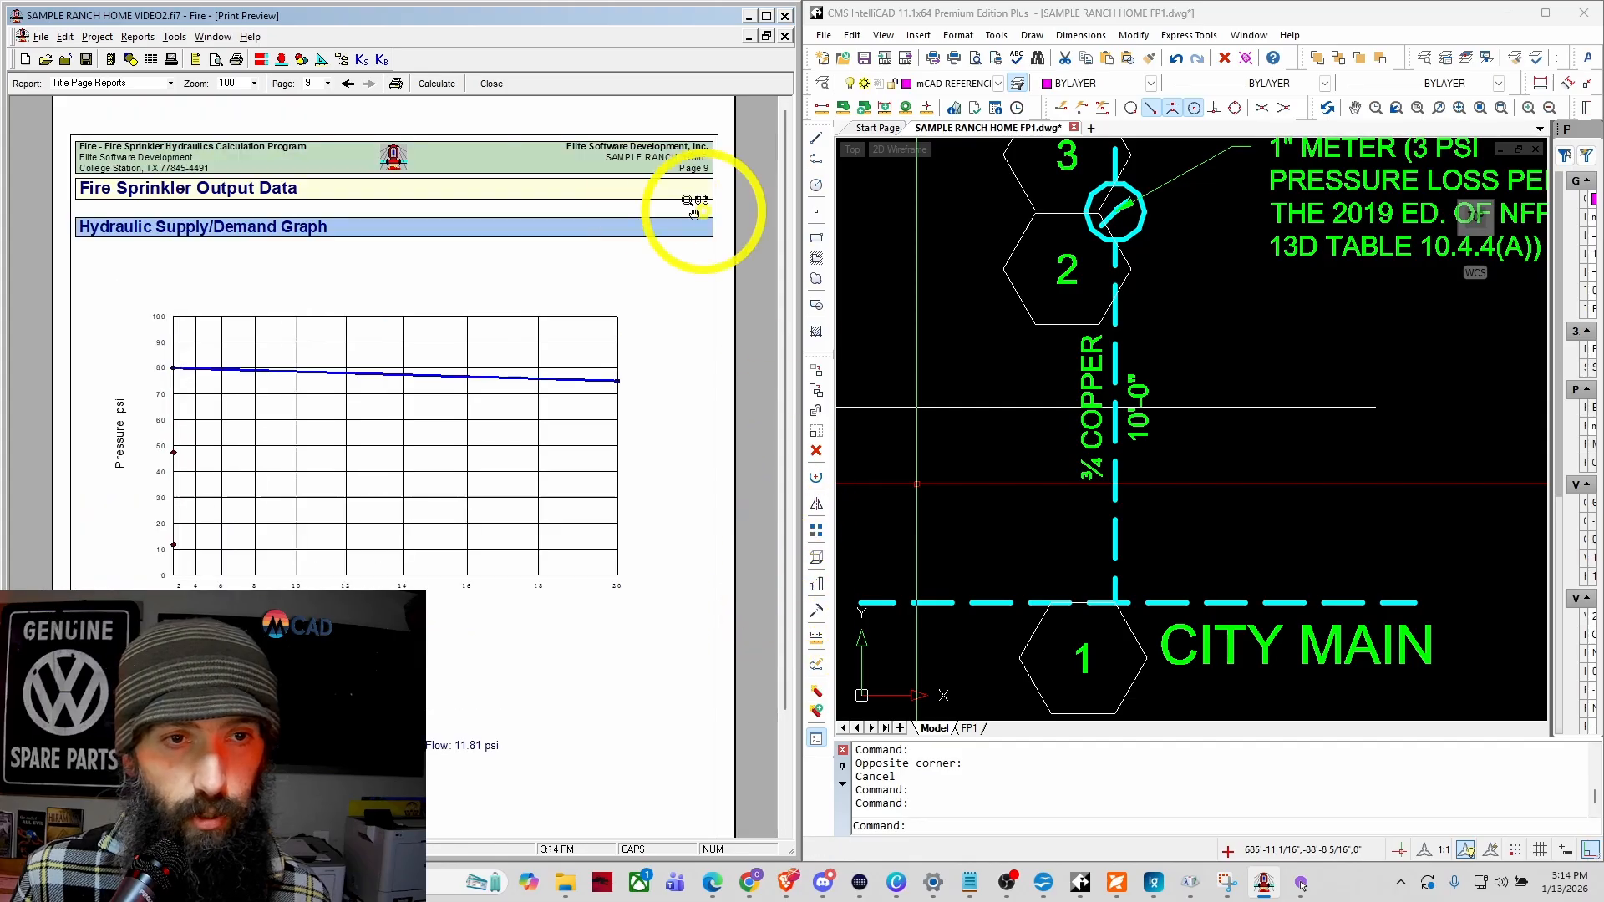
Step: Review the report pages in reverse from the output summary to the title page, ending on the General Project Data Report
click(346, 83)
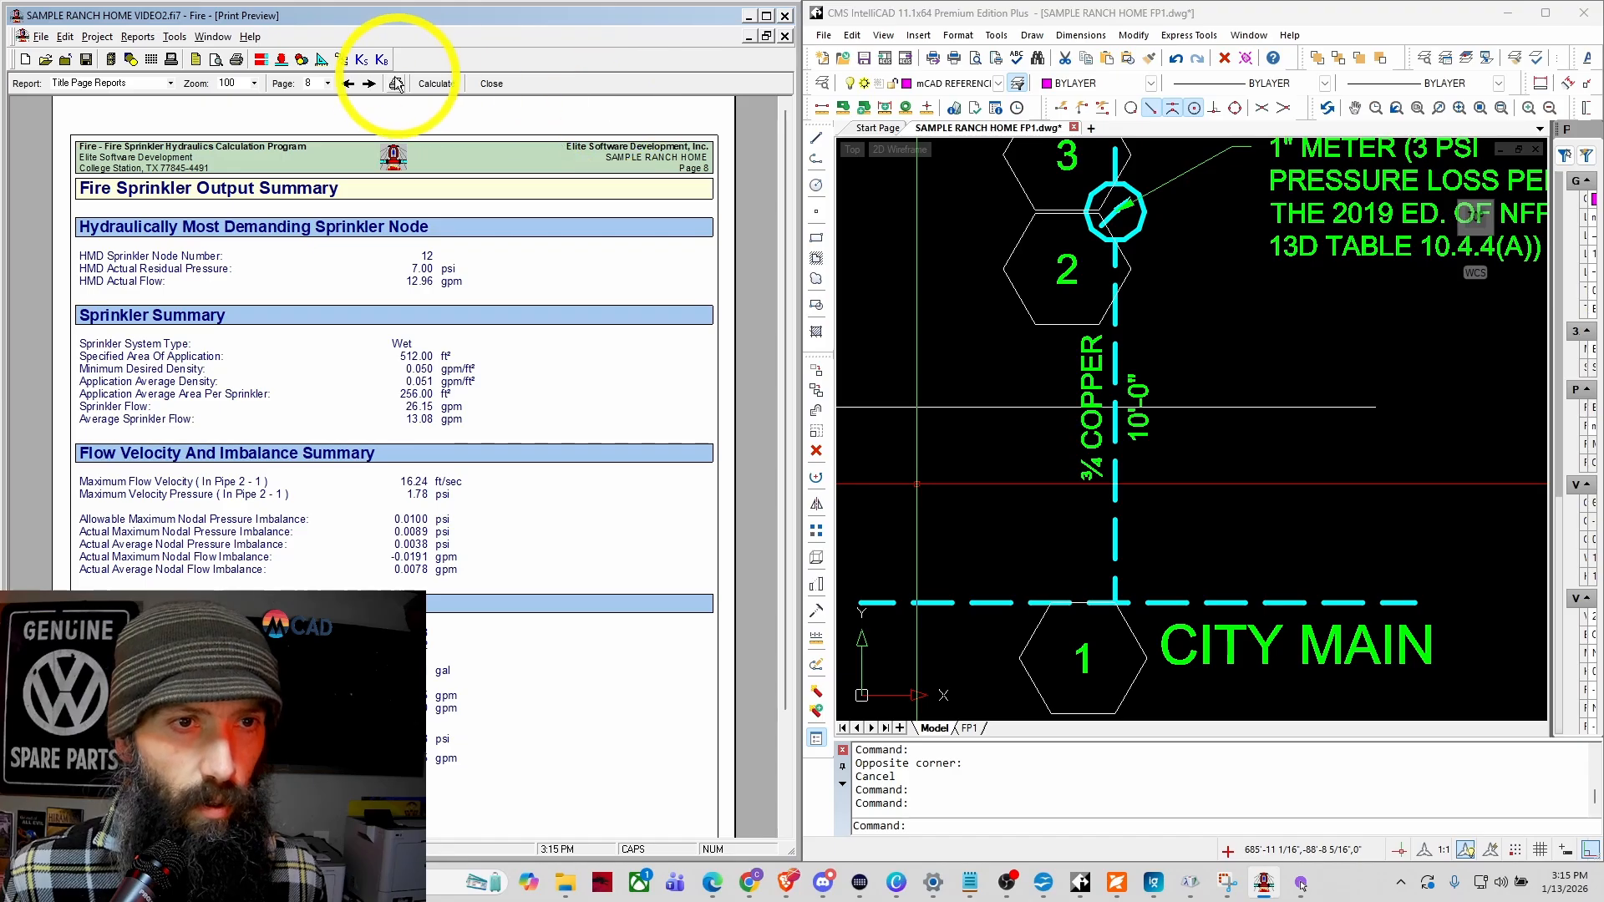
click(346, 84)
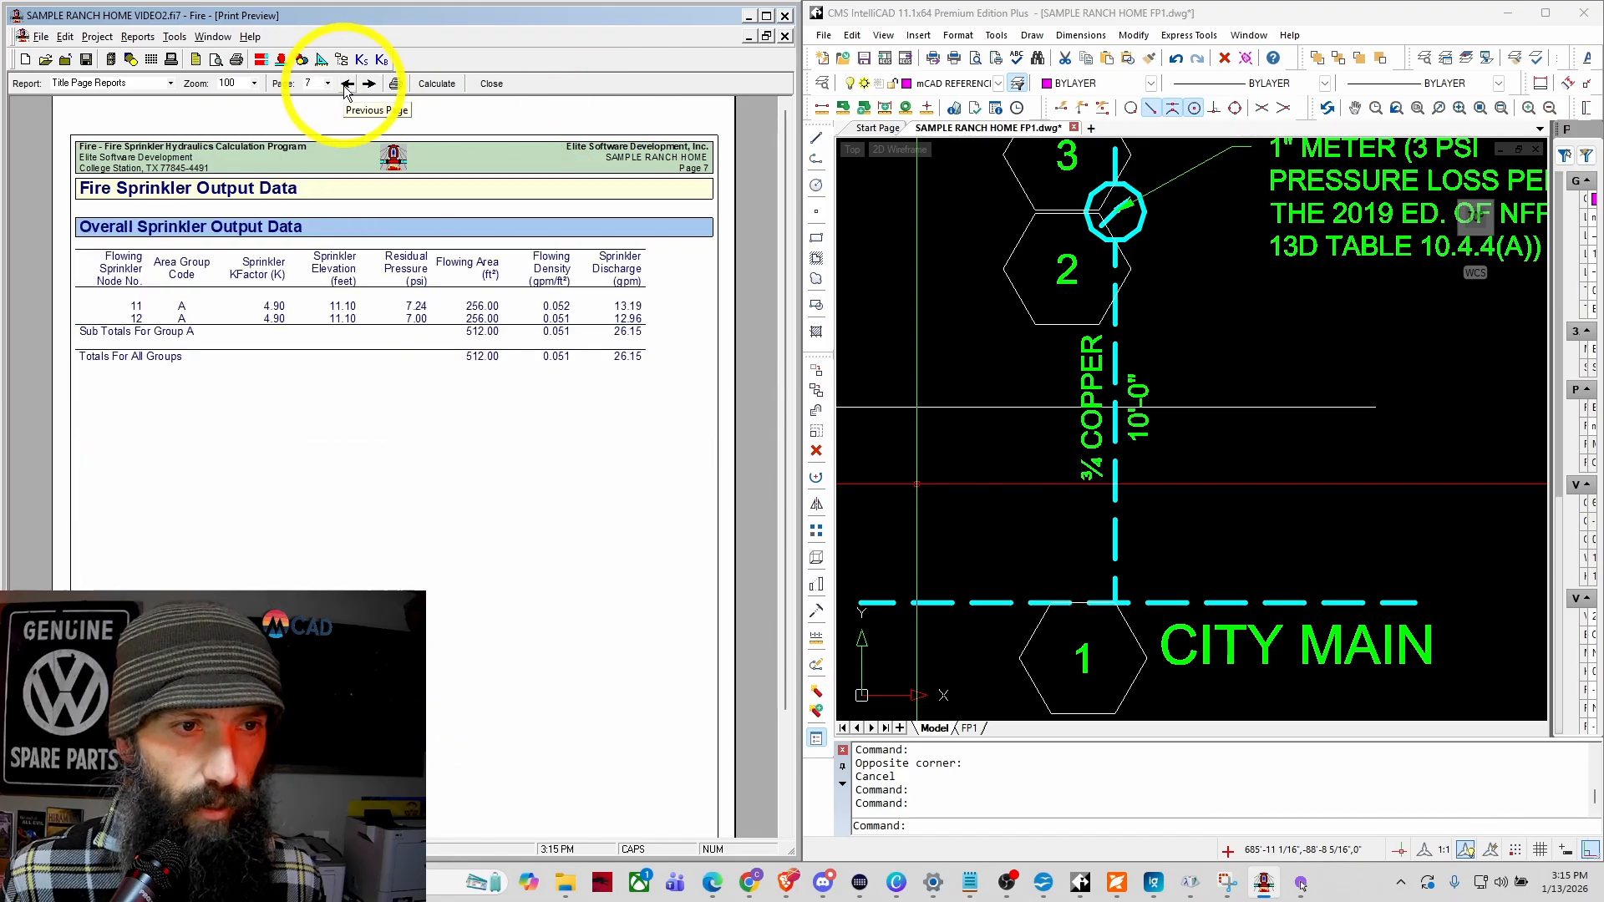
click(346, 84)
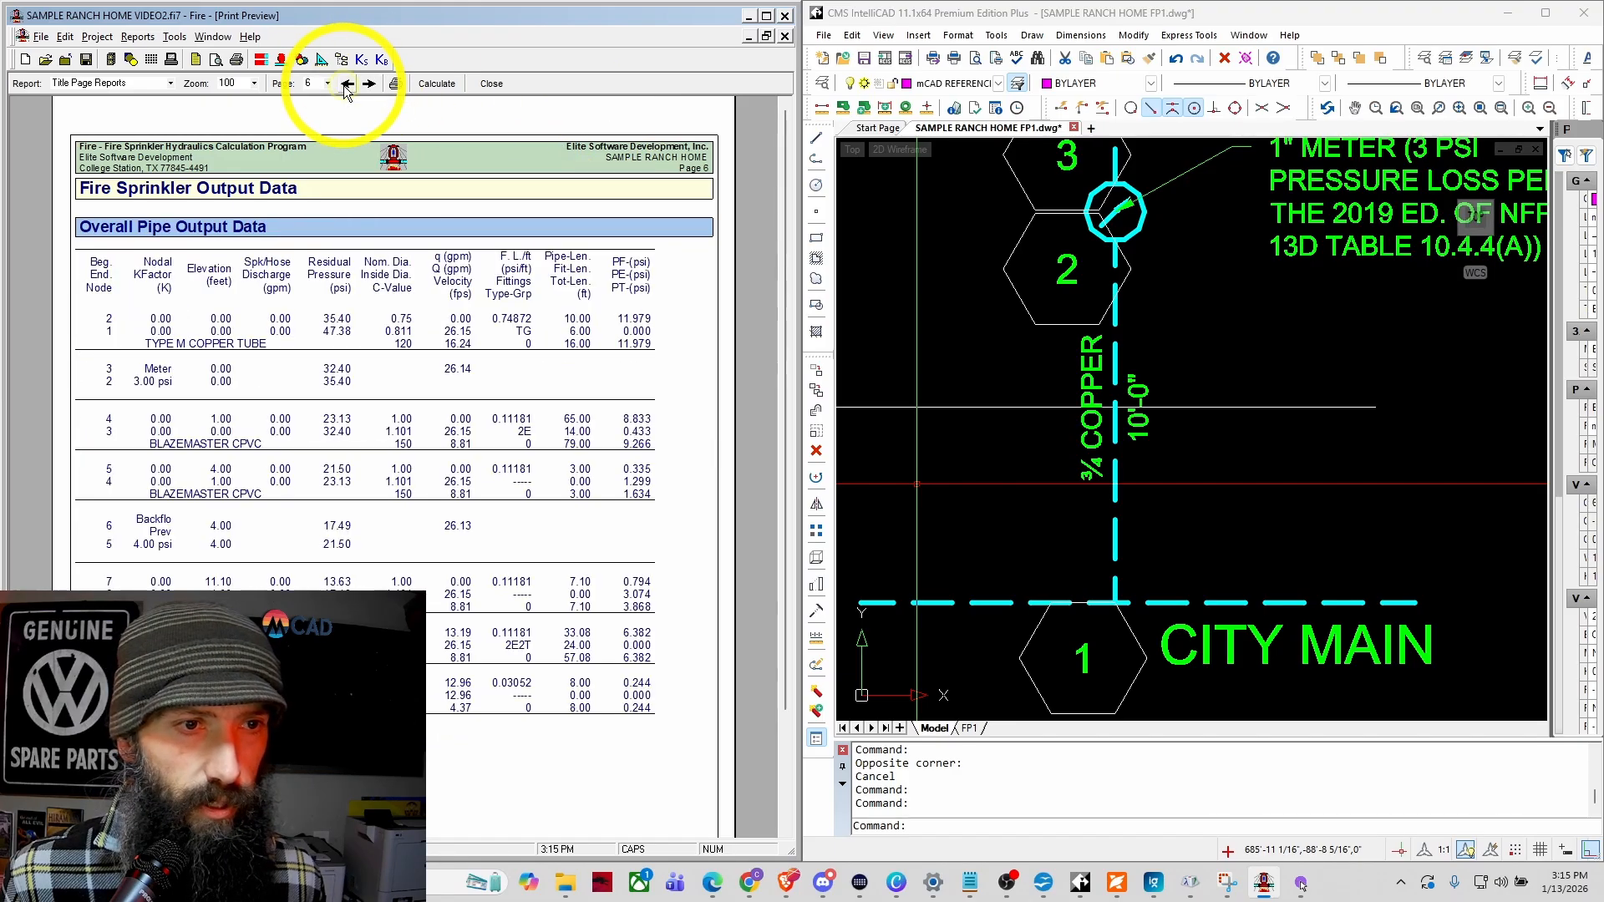
click(346, 84)
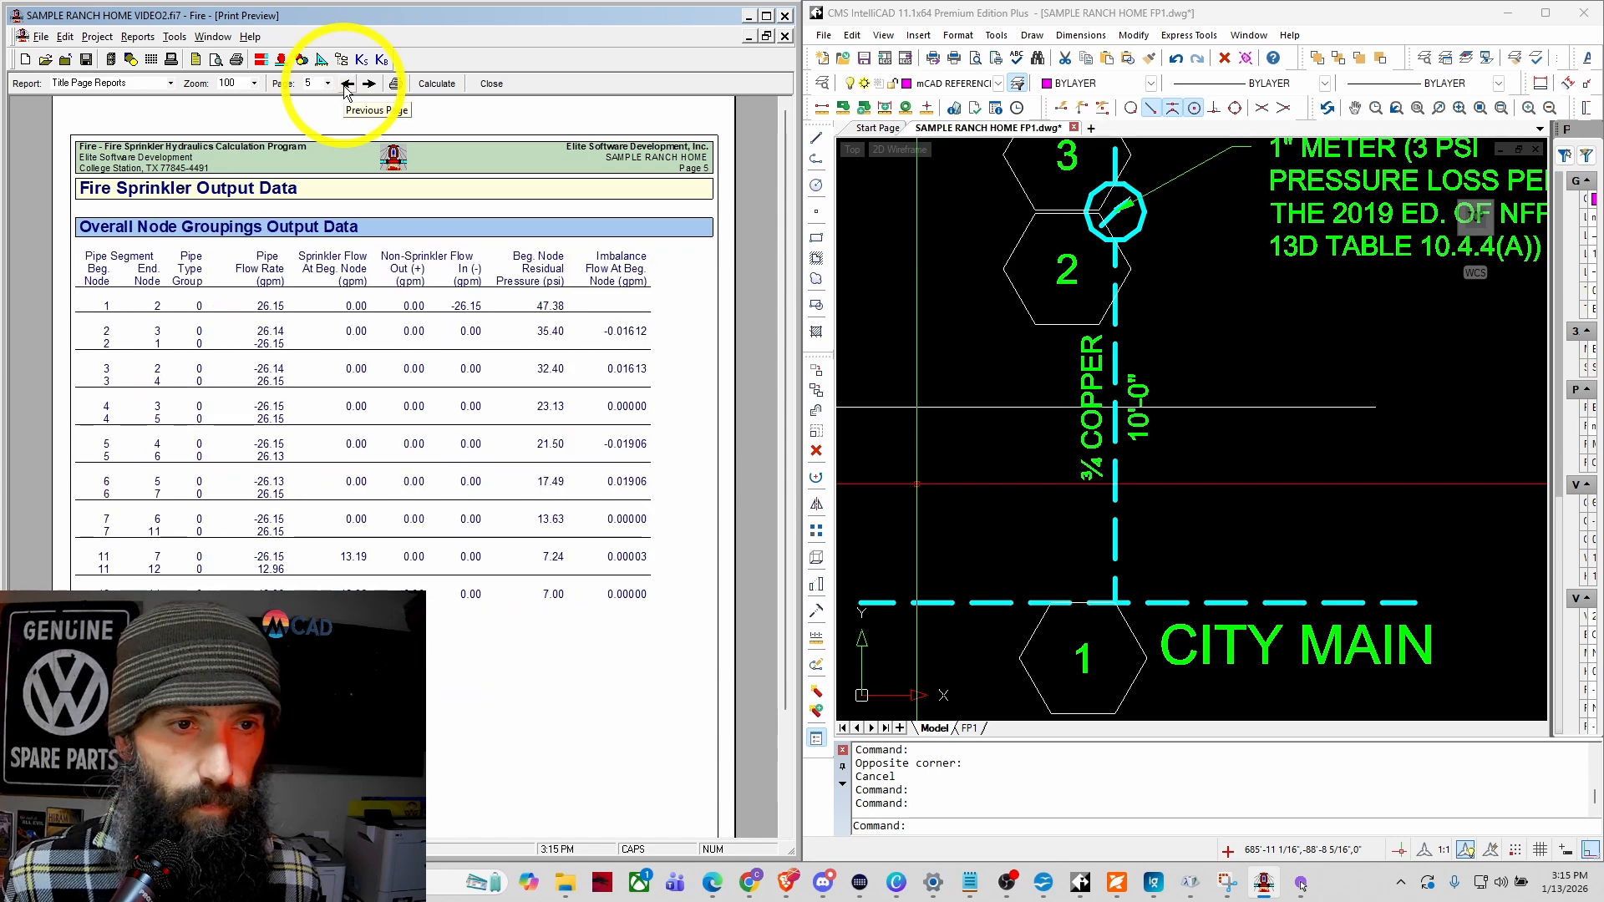
click(346, 87)
click(347, 83)
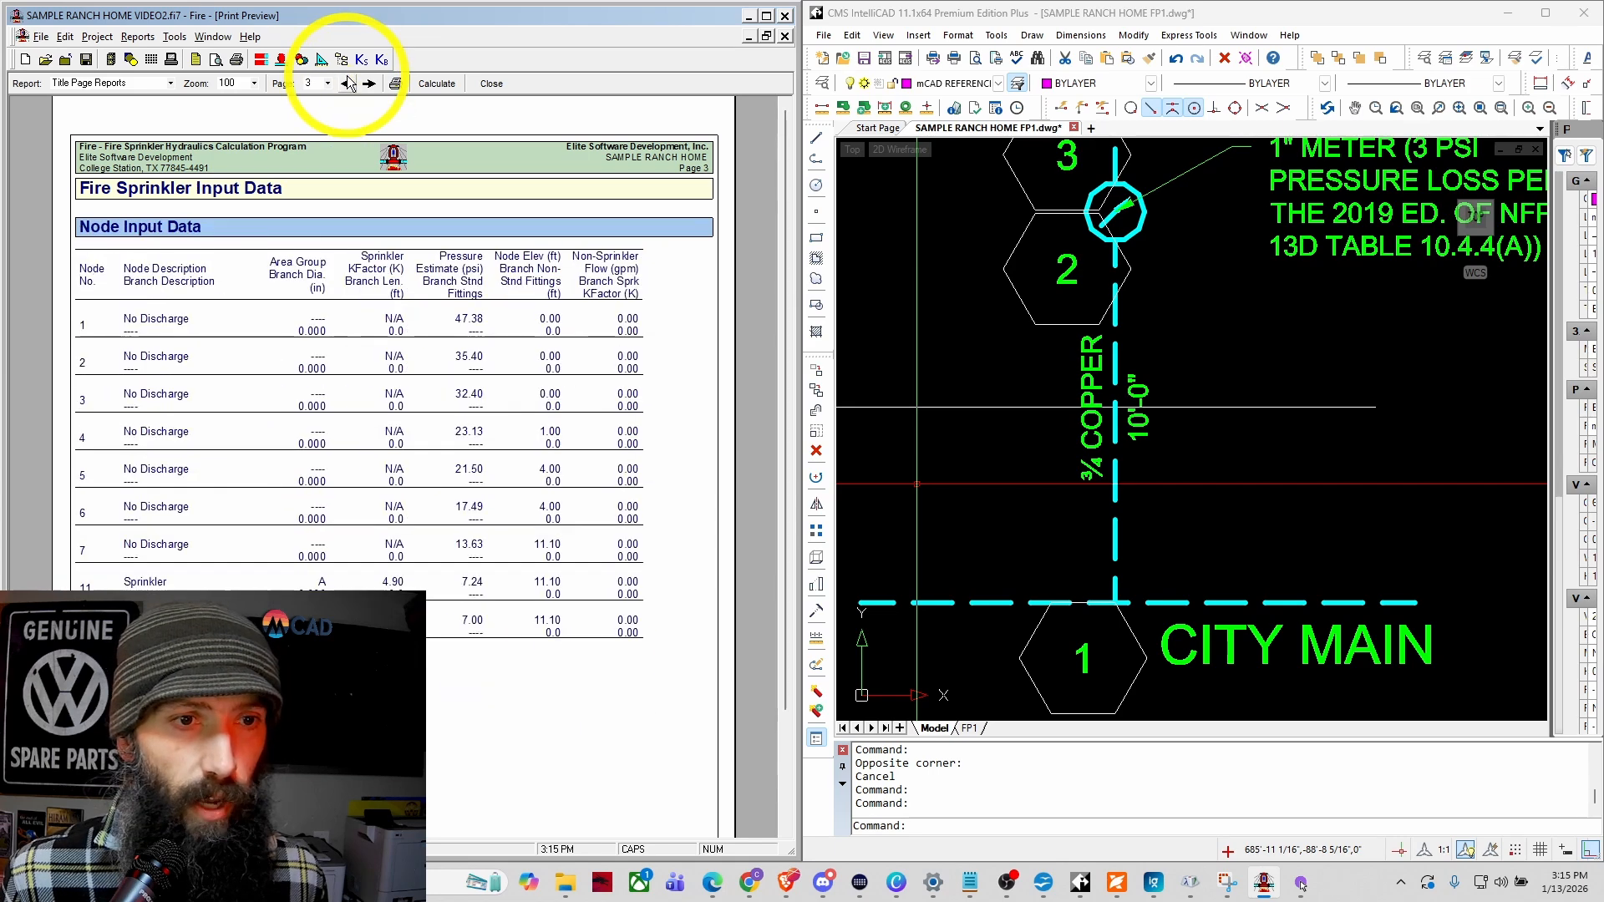
click(347, 84)
click(347, 83)
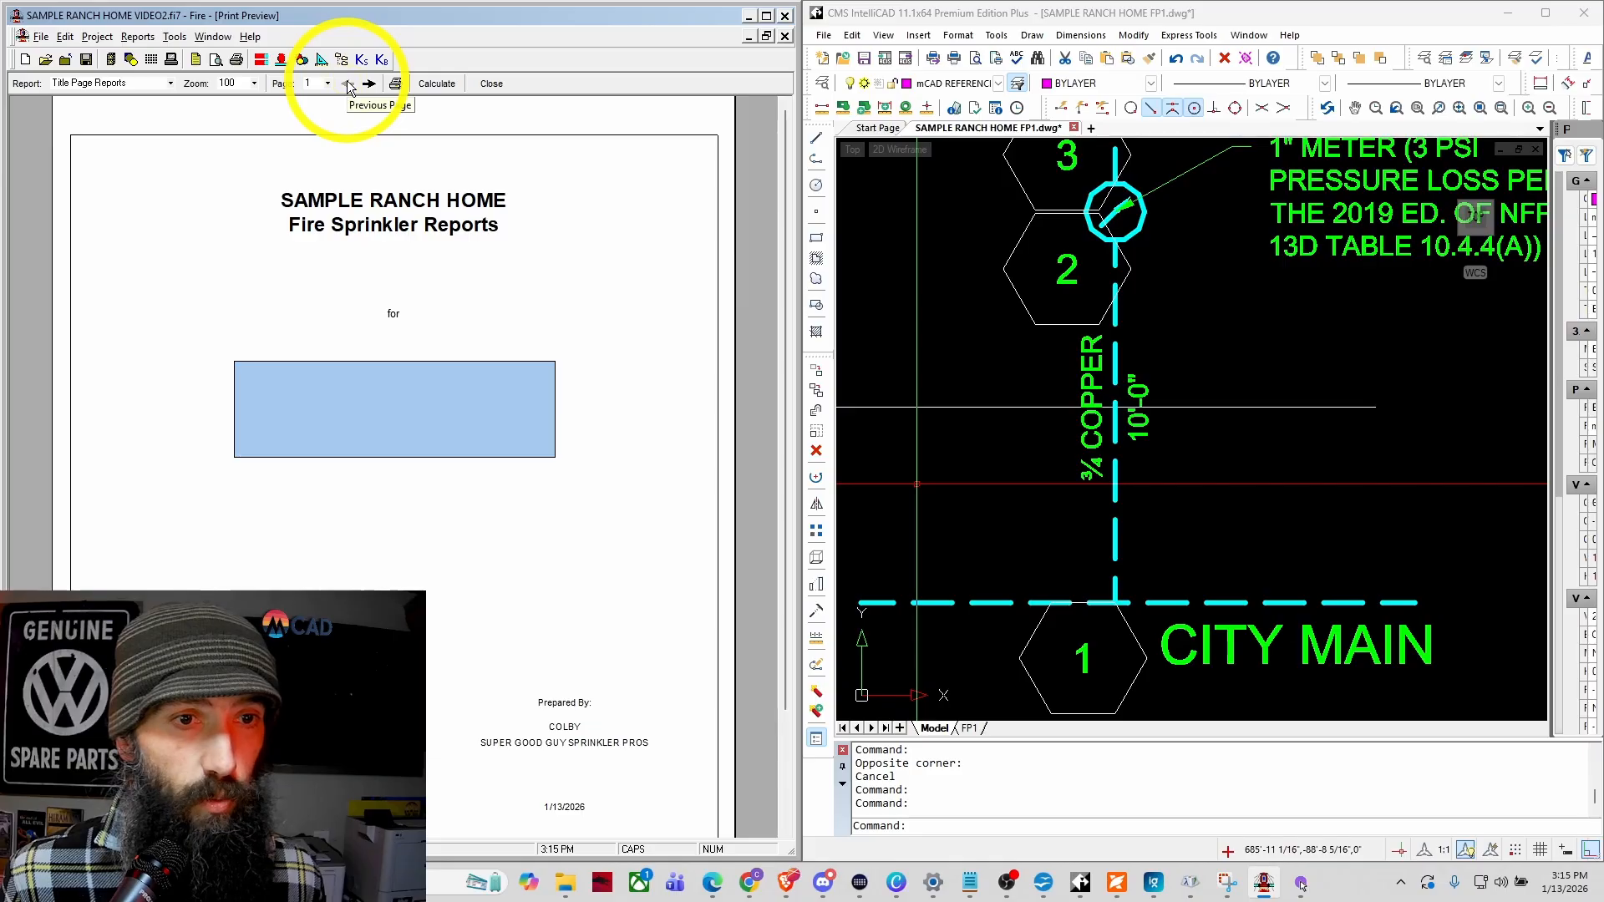
click(369, 84)
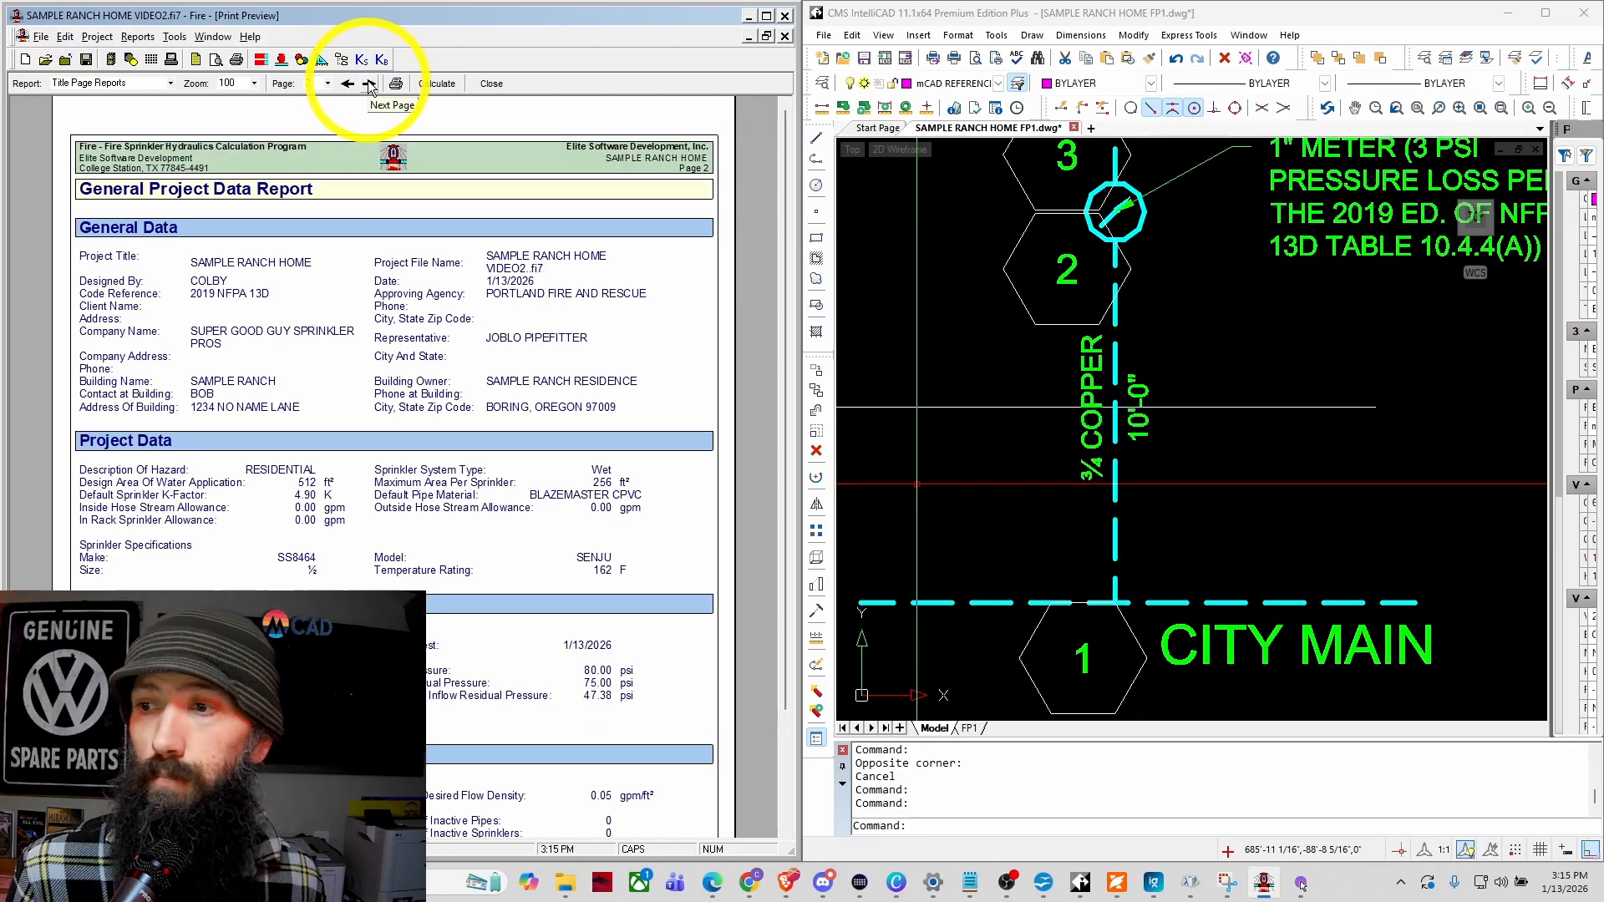